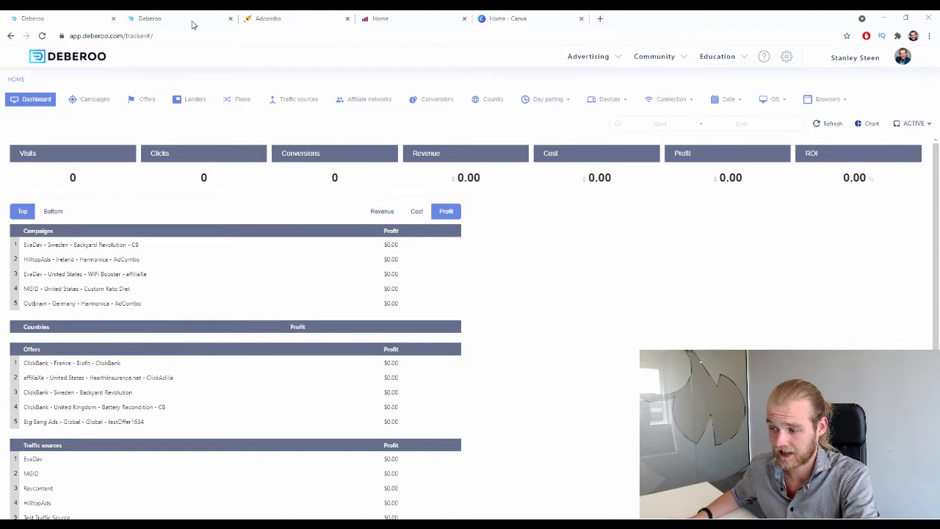
Switch to AdCombo and review the title and target country of the Keto Guru - IT offer.
left_click(323, 18)
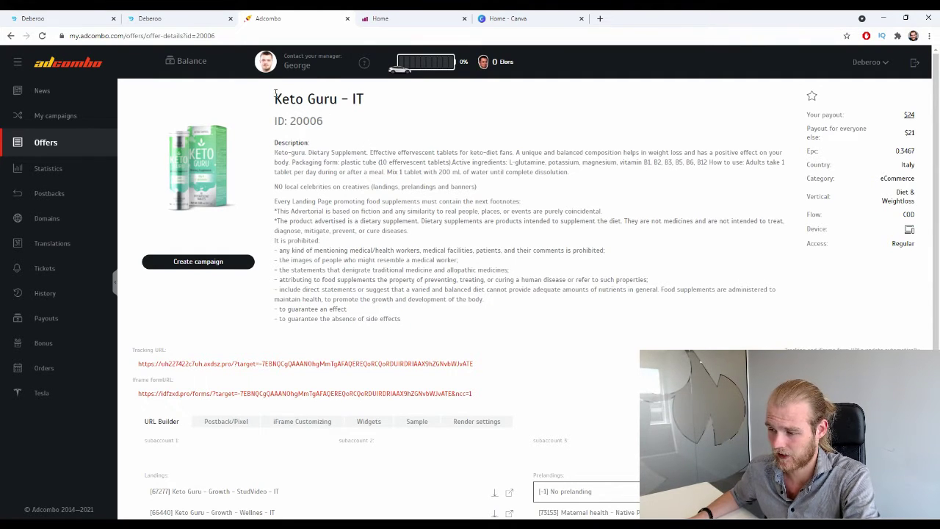
mouse_move(274, 98)
left_mouse_down()
mouse_move(331, 101)
mouse_move(274, 98)
left_mouse_up()
left_click(360, 139)
left_click_drag(379, 98, 351, 98)
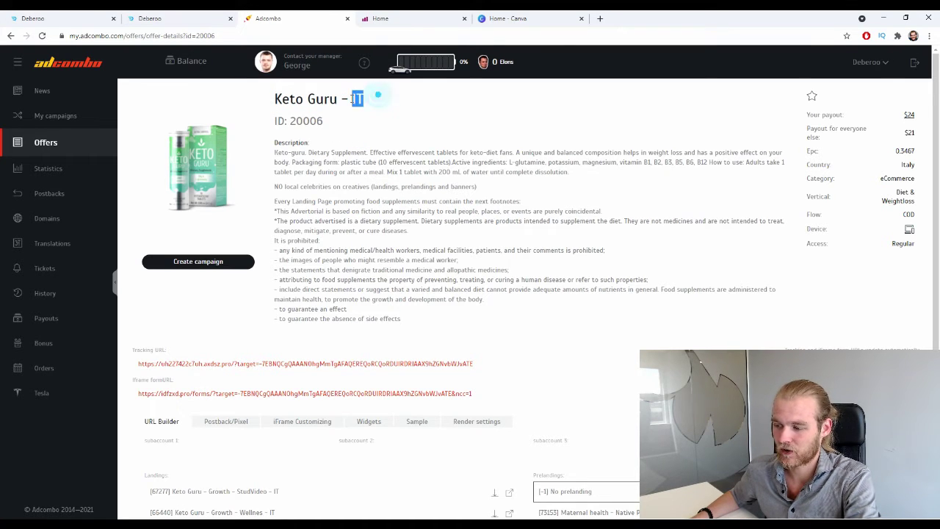
left_click(387, 163)
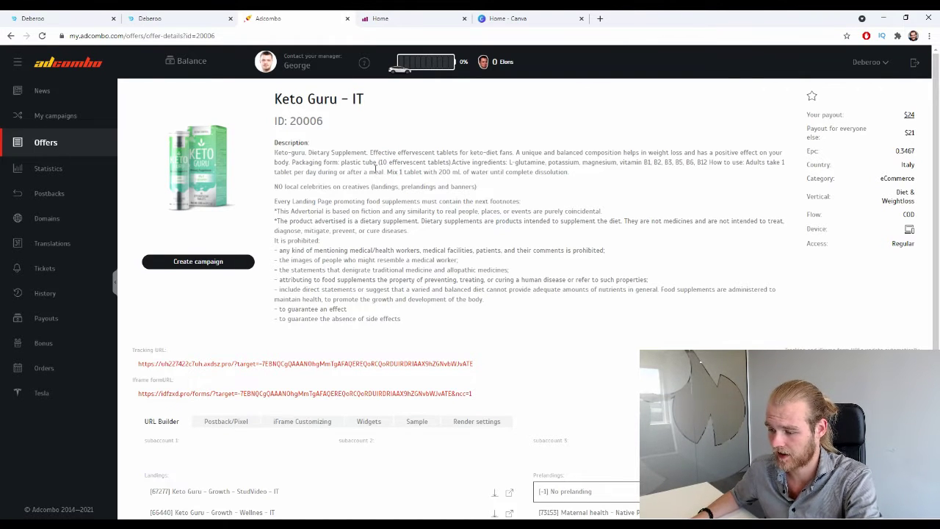
Expand the full landings and prelandings lists of the Keto Guru offer and review both.
scroll(378, 168, "down", 2)
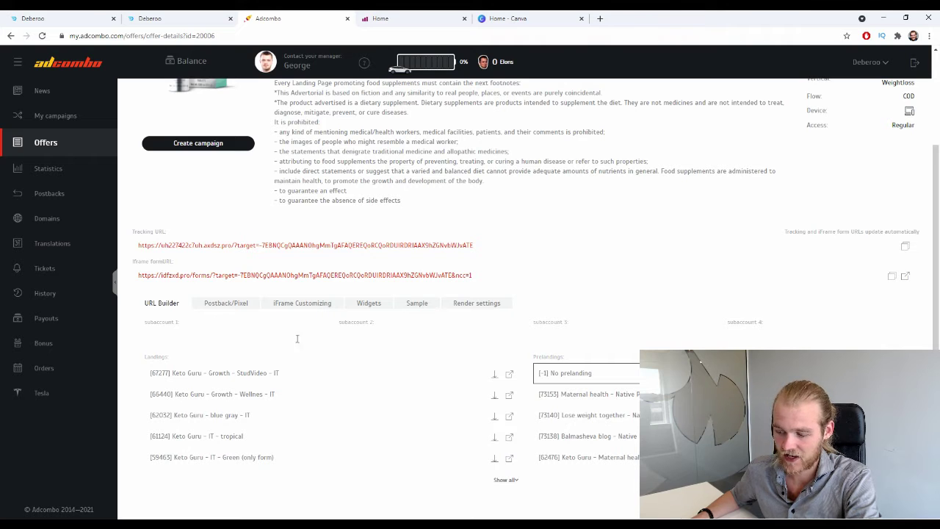
left_click(506, 480)
left_click(510, 481)
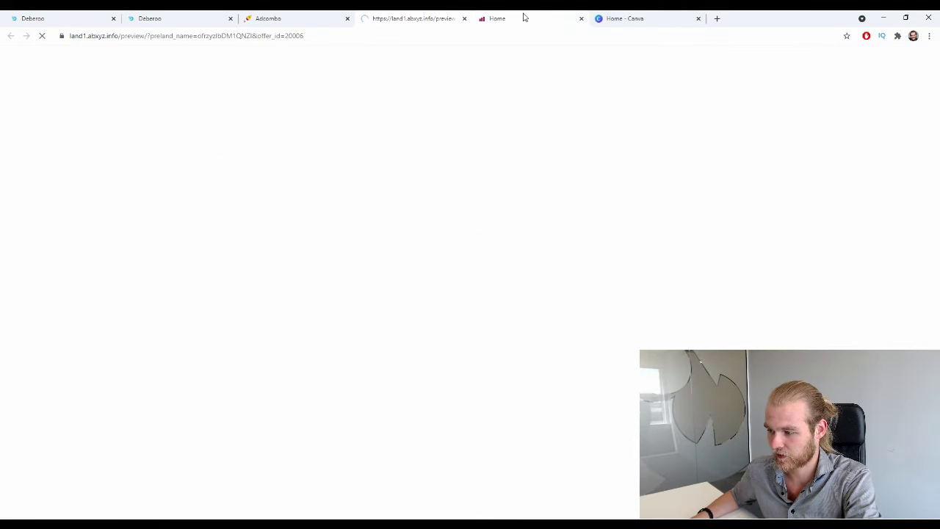
key("ctrl+w")
scroll(514, 294, "down", 1)
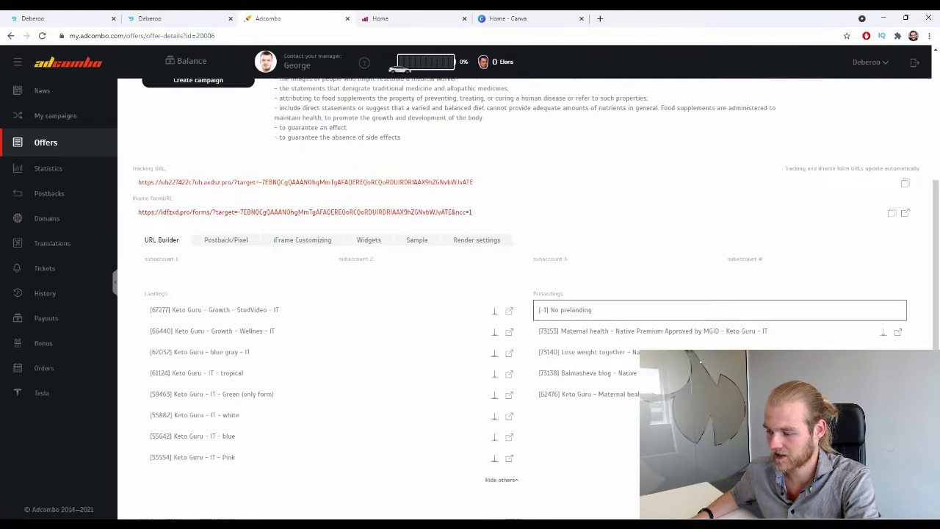
left_click(890, 414)
scroll(633, 420, "down", 1)
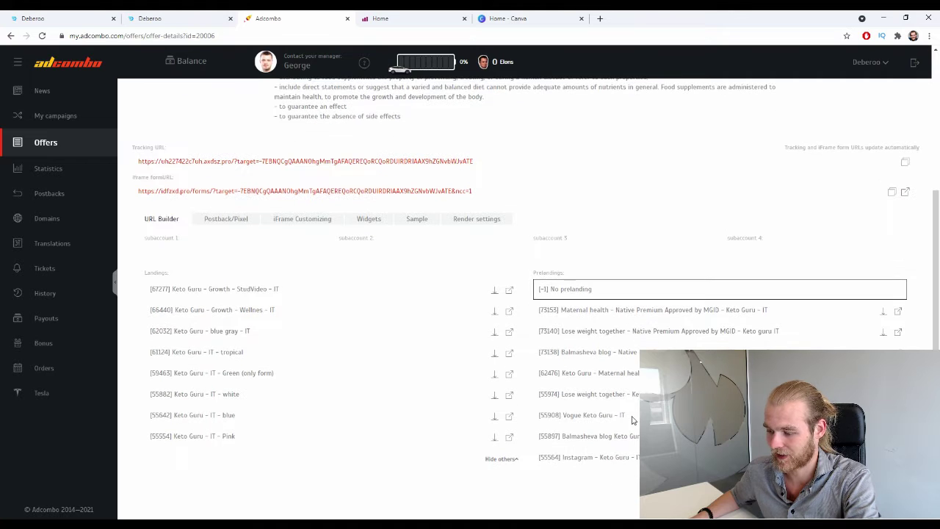
left_click_drag(175, 272, 145, 273)
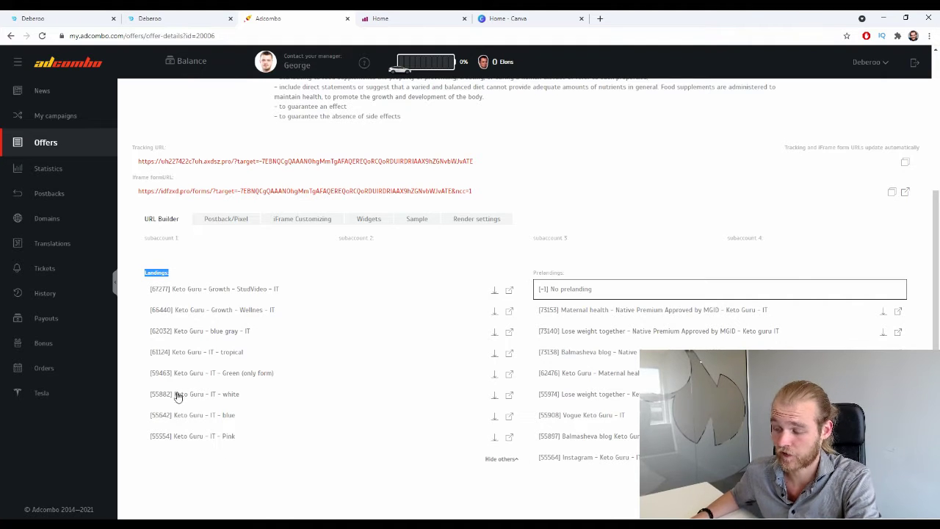
left_click_drag(574, 273, 535, 276)
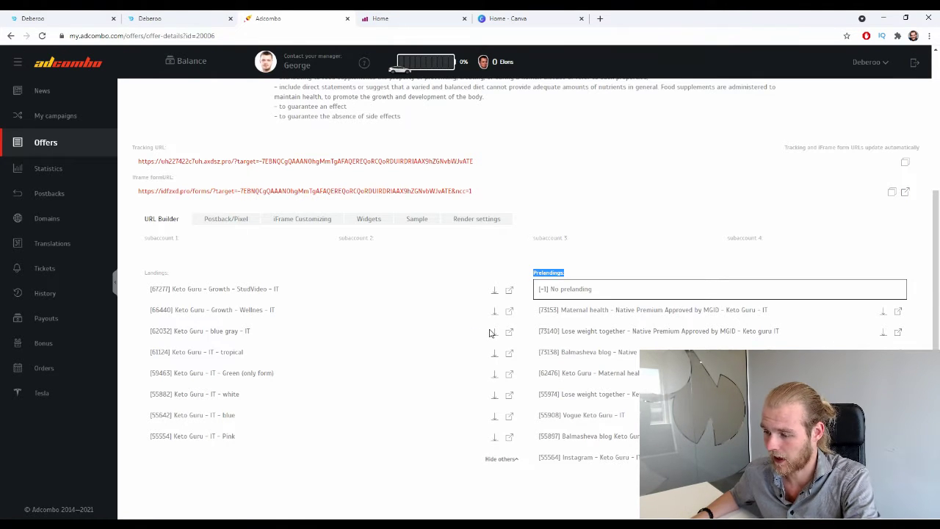
scroll(491, 323, "up", 5)
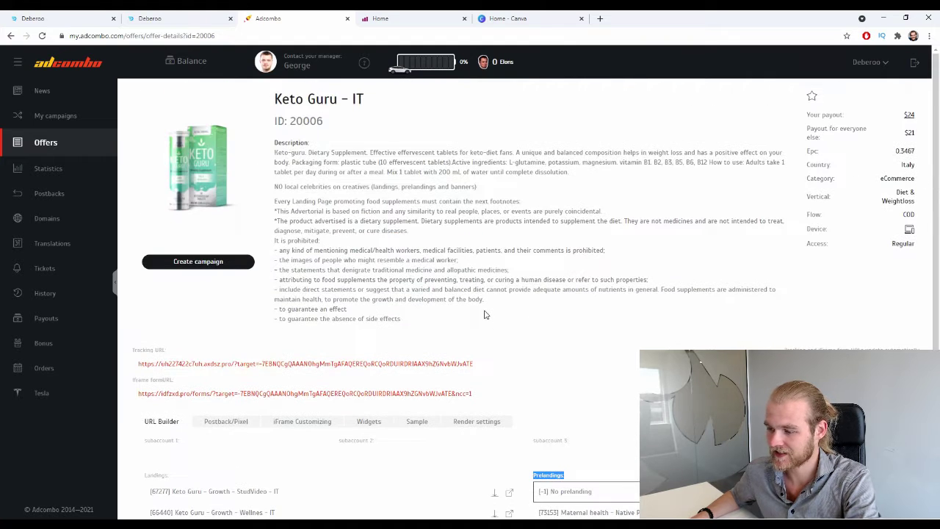
Switch to Deberoo, review the settings of a new affiliate network based on the AdCombo template, and close it without saving.
left_click(103, 14)
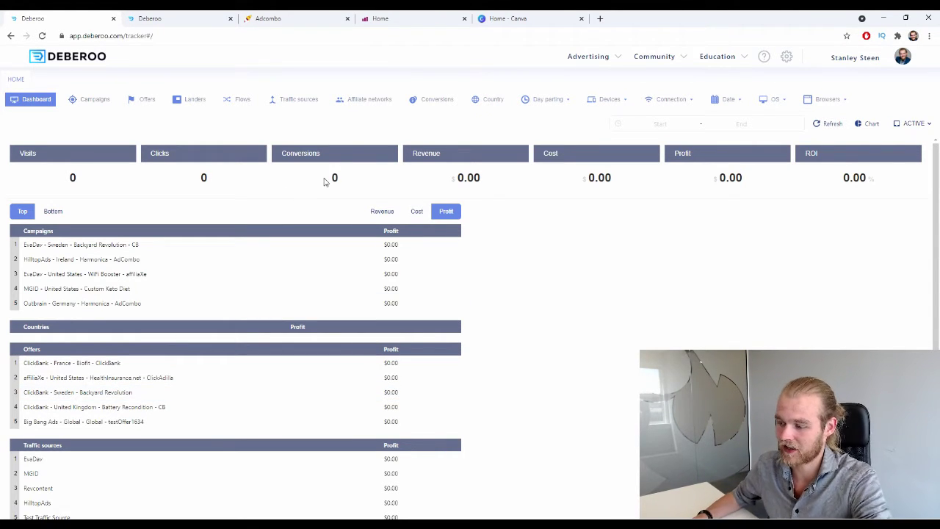
left_click(362, 101)
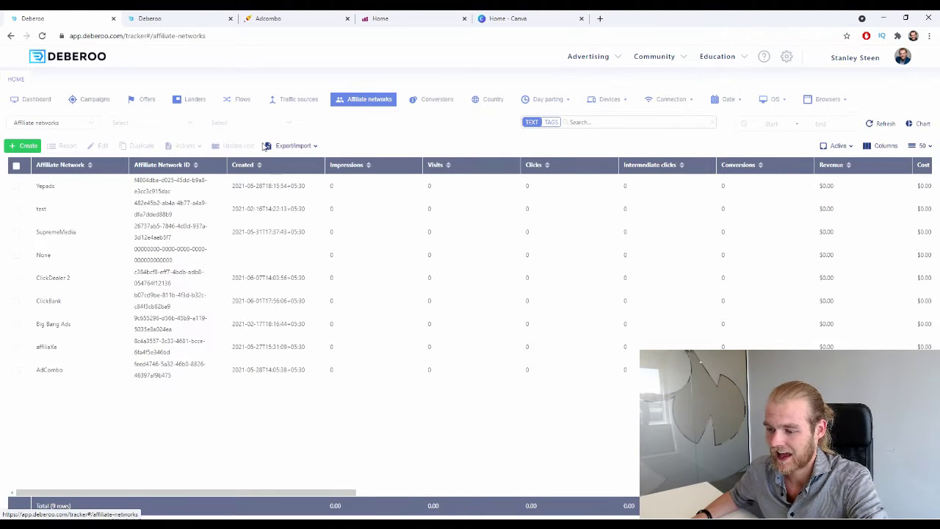
left_click(30, 146)
left_click(37, 158)
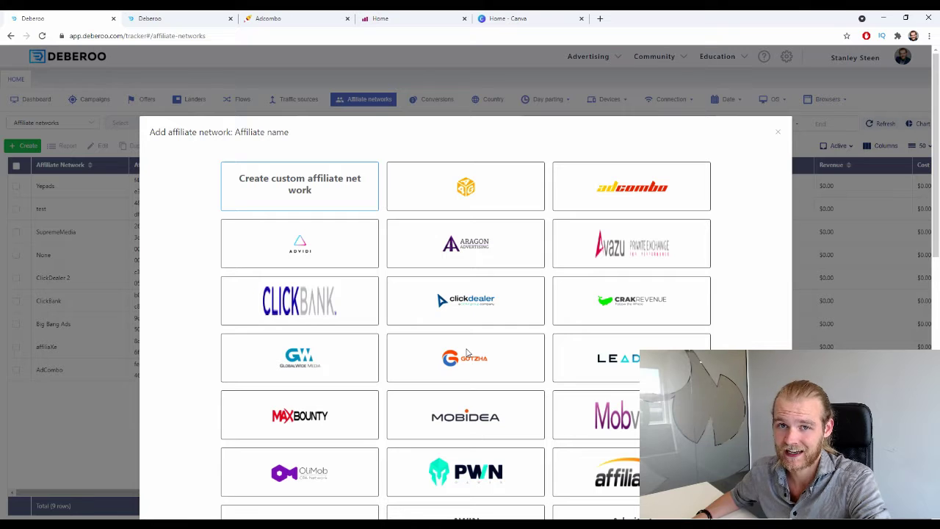
left_click(597, 198)
scroll(671, 205, "down", 8)
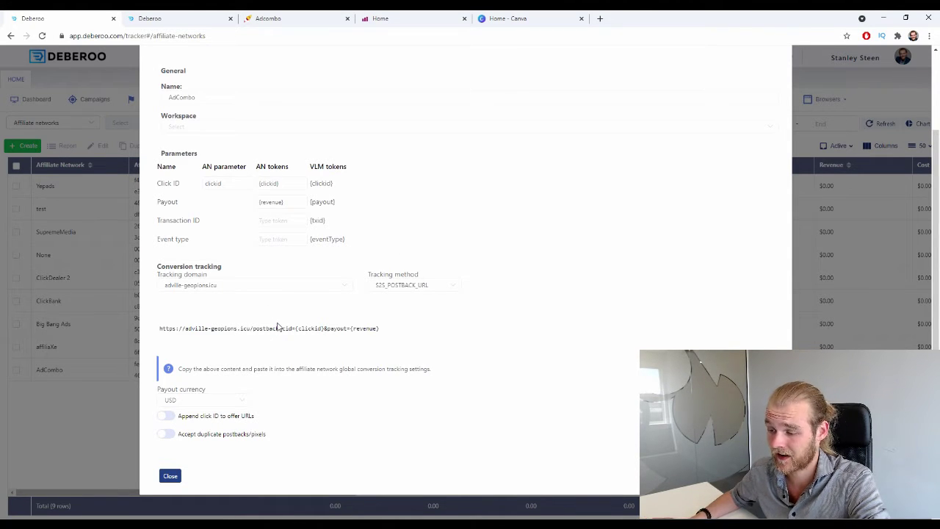
left_click(216, 128)
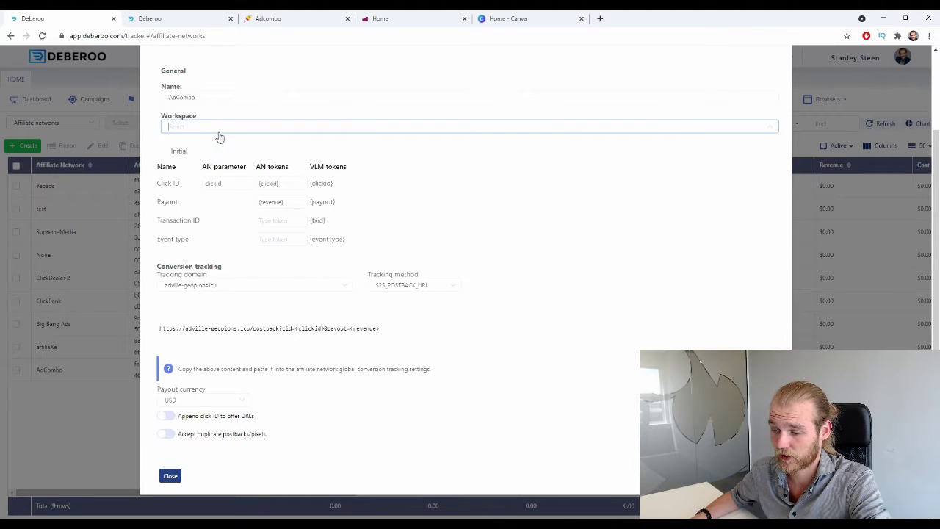
left_click(605, 470)
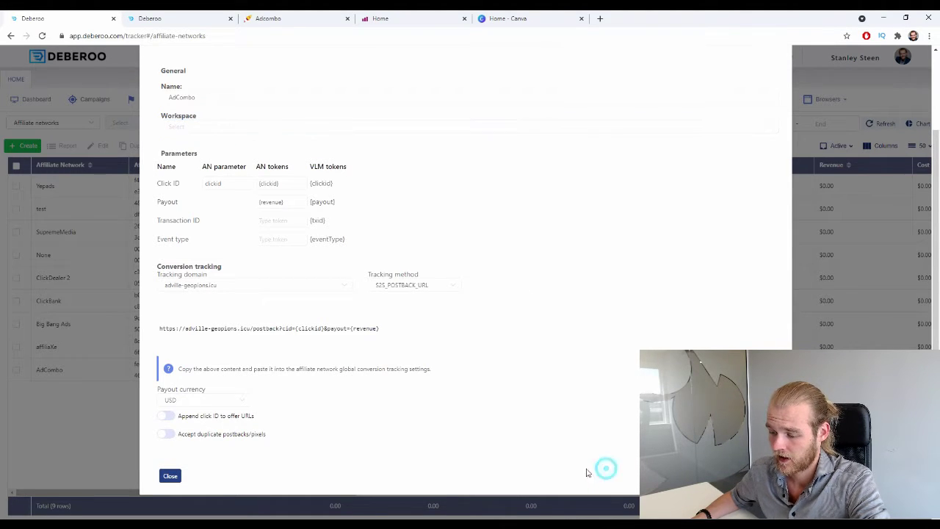
left_click(170, 476)
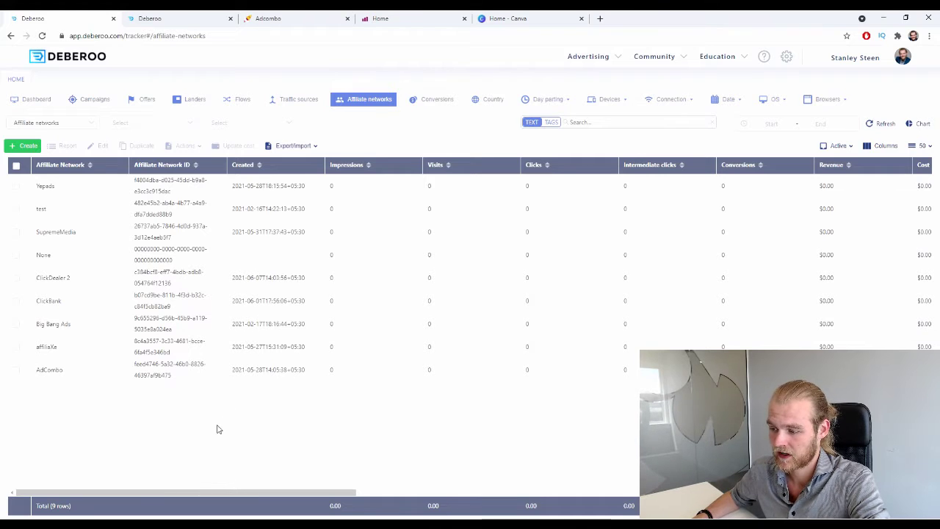
Open a new traffic source based on the Adcash template and review its parameters and tracking options.
left_click(309, 100)
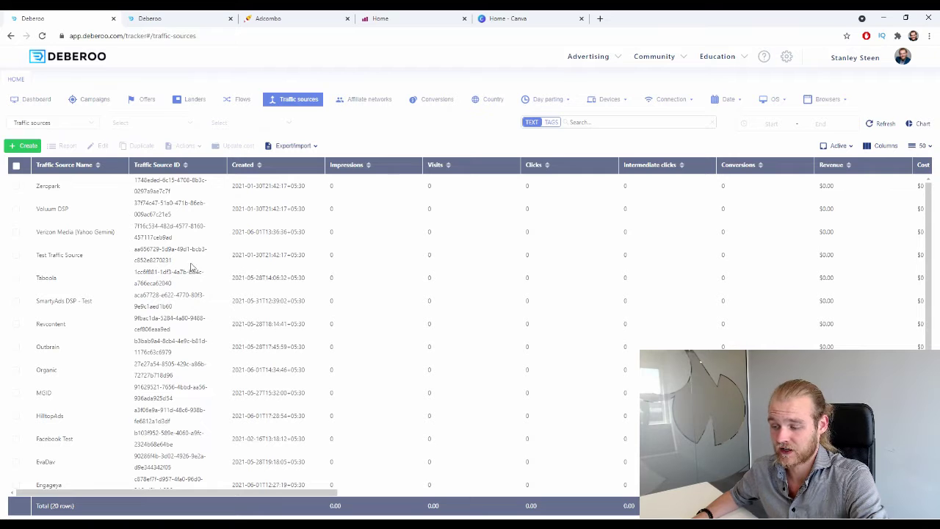
left_click(23, 145)
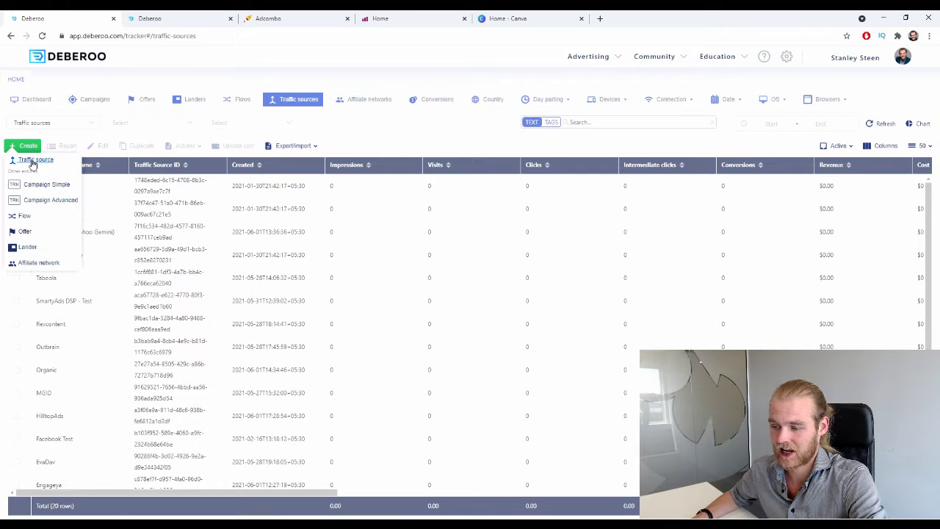
left_click(33, 158)
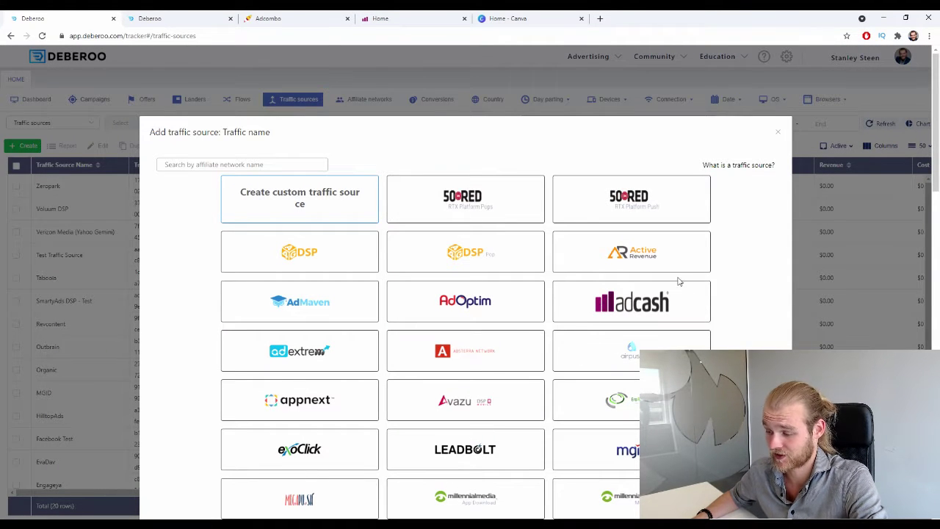
scroll(696, 274, "down", 2)
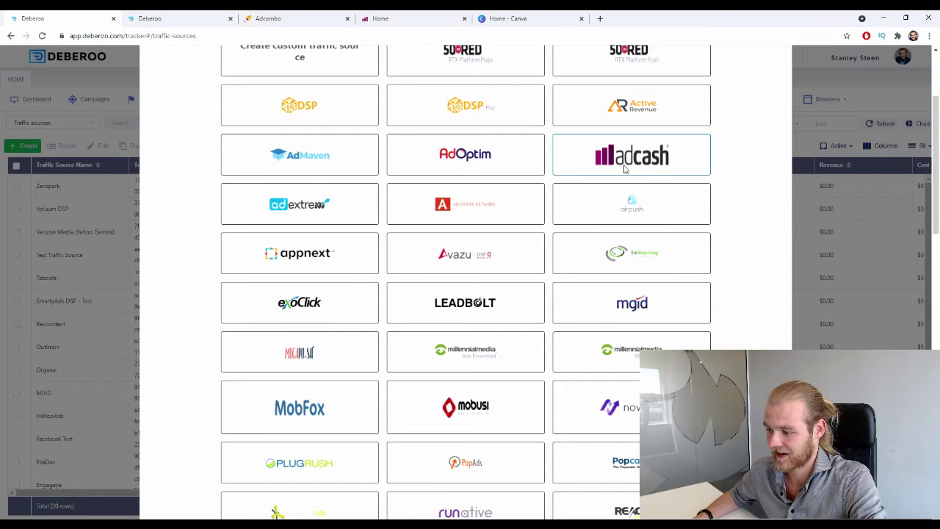
scroll(646, 179, "down", 1)
scroll(654, 191, "down", 15)
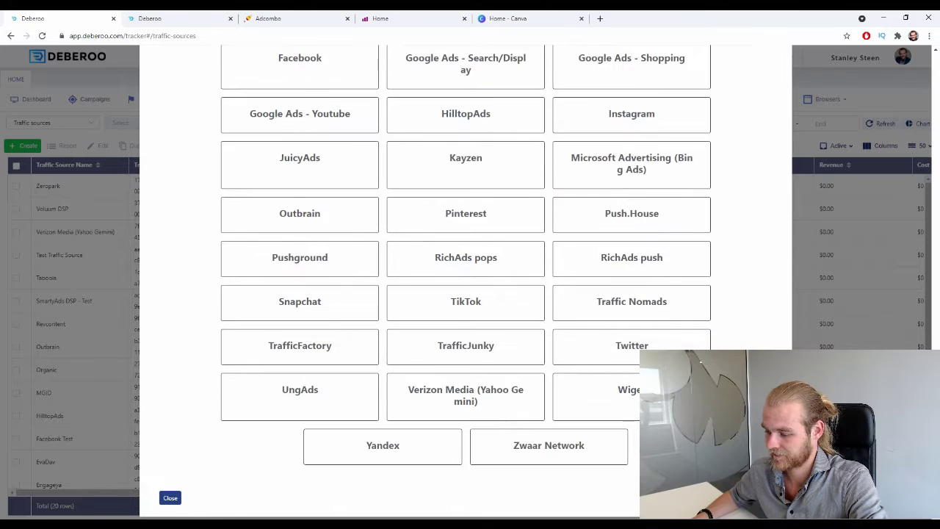
left_click(205, 329)
scroll(248, 199, "up", 3)
scroll(248, 199, "down", 3)
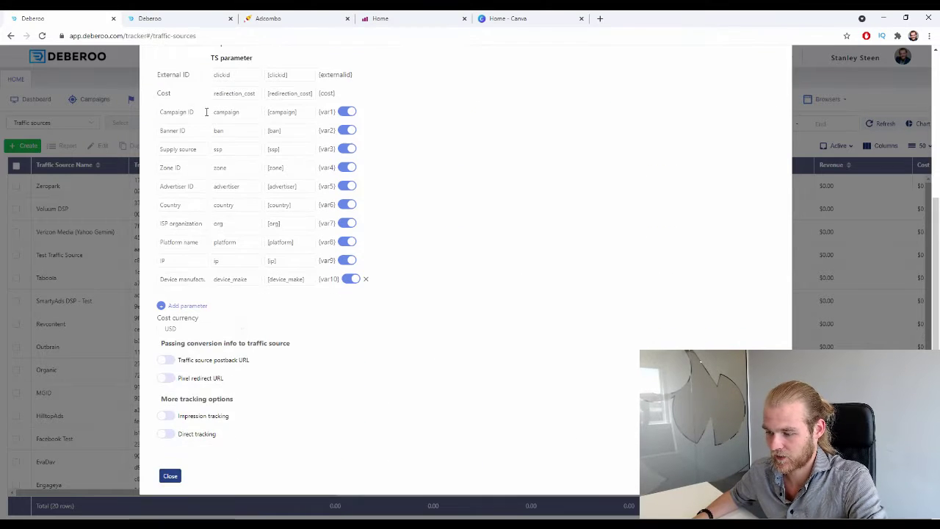
scroll(242, 298, "up", 3)
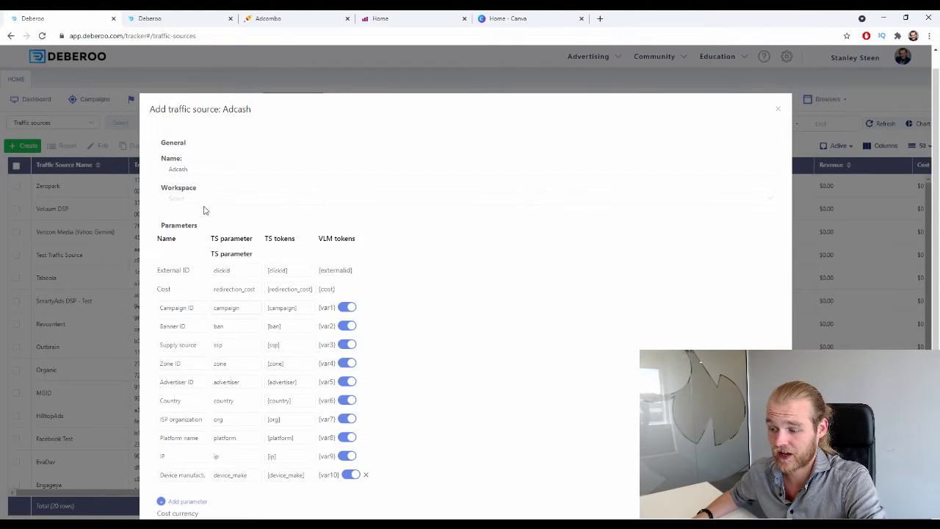
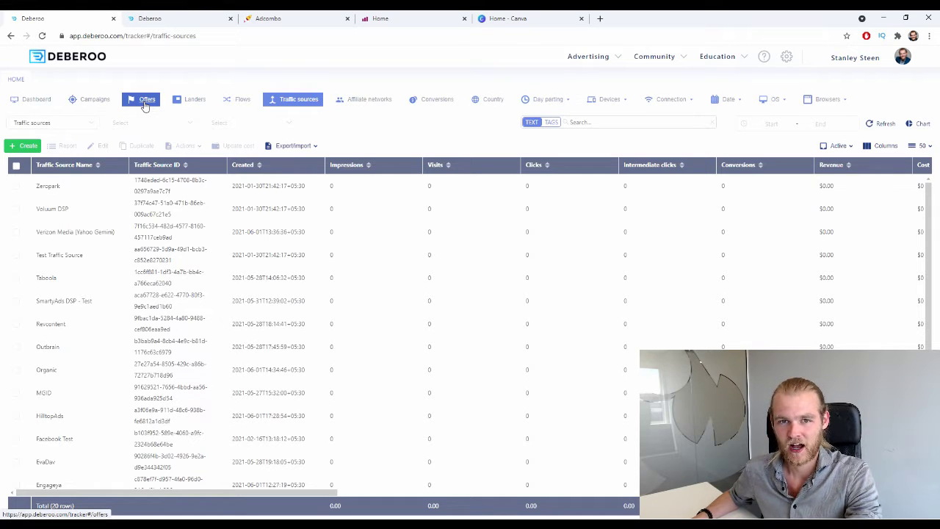
Start a new offer in the Initial workspace with AdCombo as the affiliate network.
left_click(144, 105)
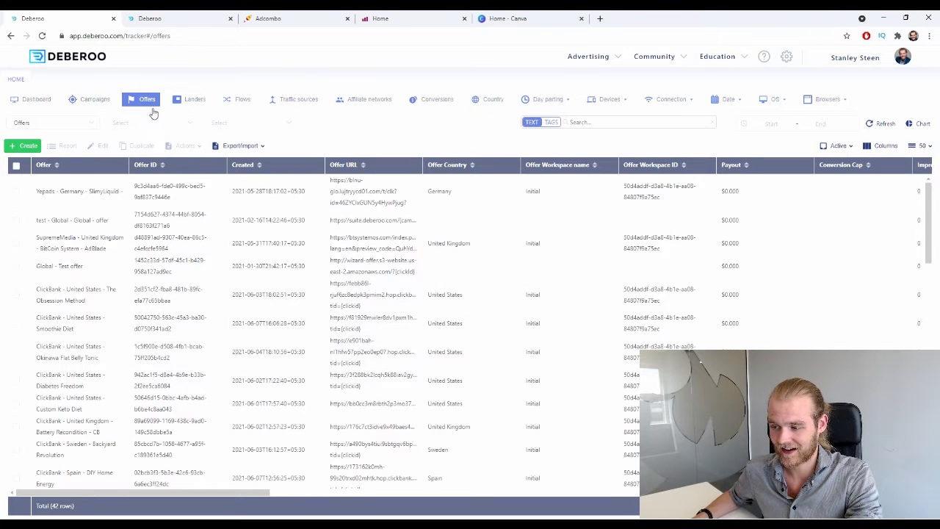
left_click(23, 146)
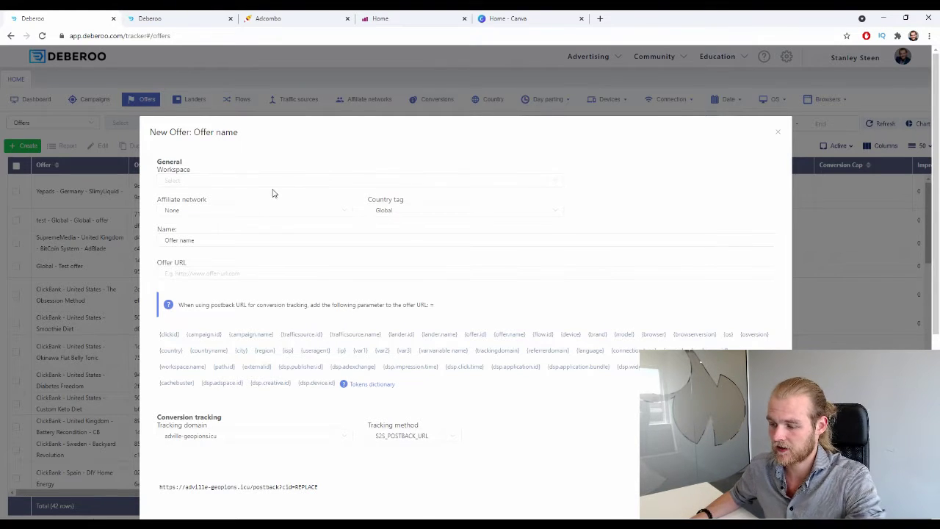
left_click(236, 182)
left_click(210, 202)
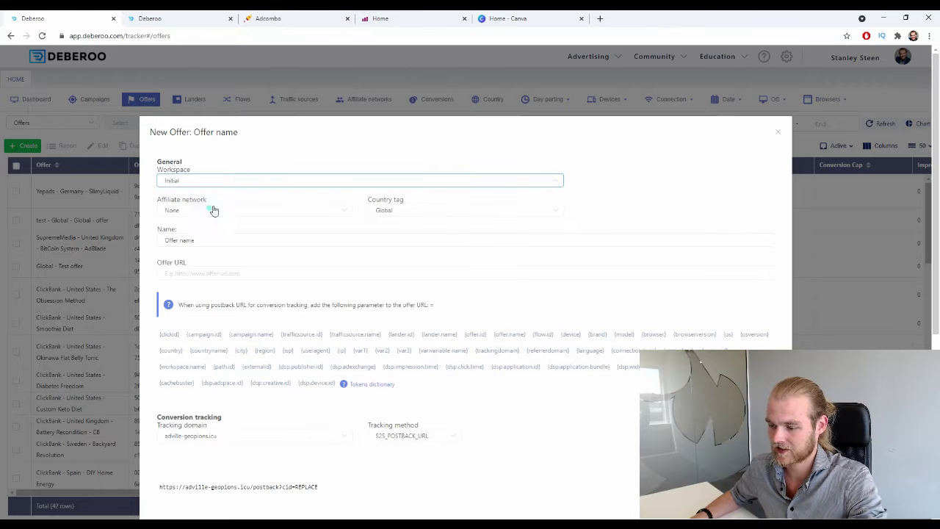
left_click(260, 212)
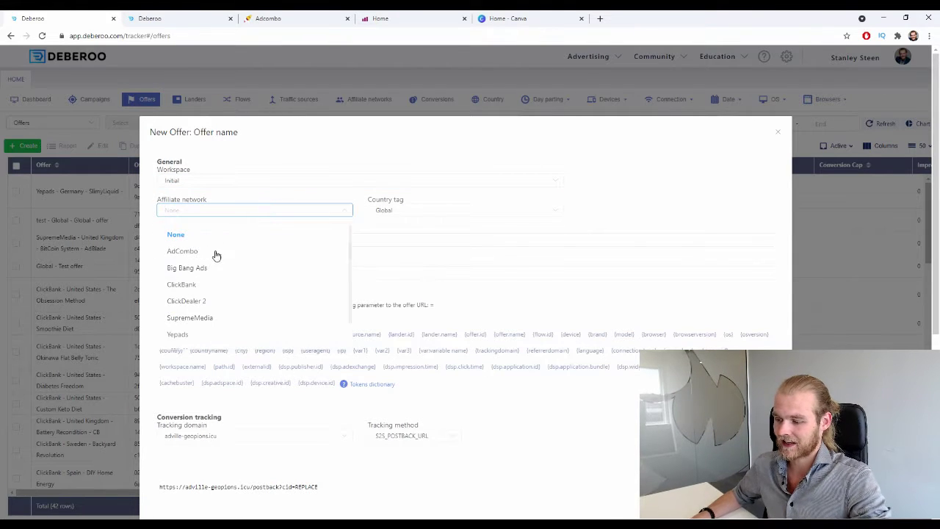
left_click(214, 253)
Set the new offer's country tag to Italy and name it Keto Guru AdCombo Offer.
left_click(440, 213)
type("it")
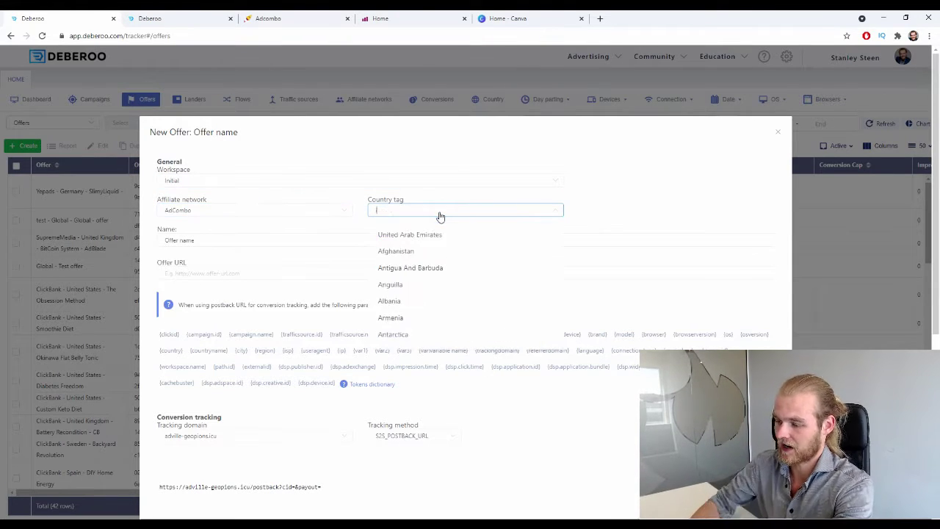
left_click(412, 334)
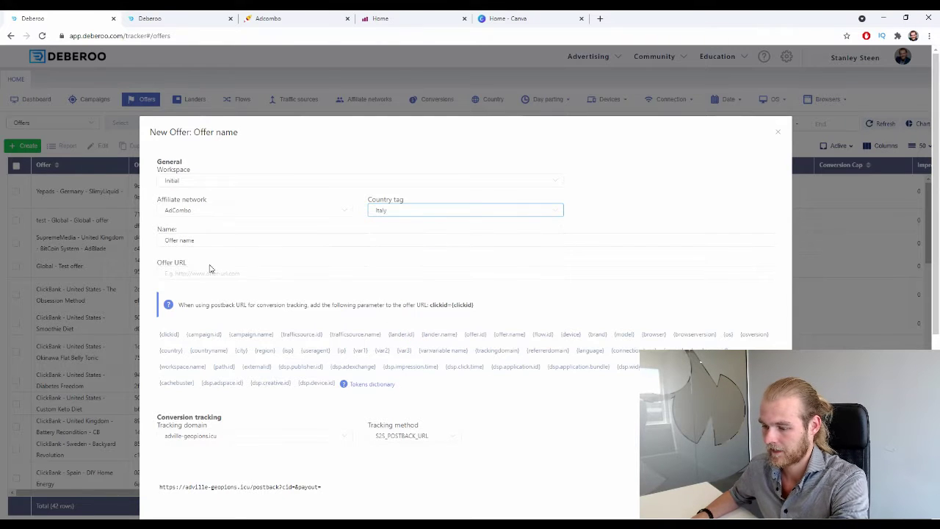
left_click_drag(206, 237, 160, 241)
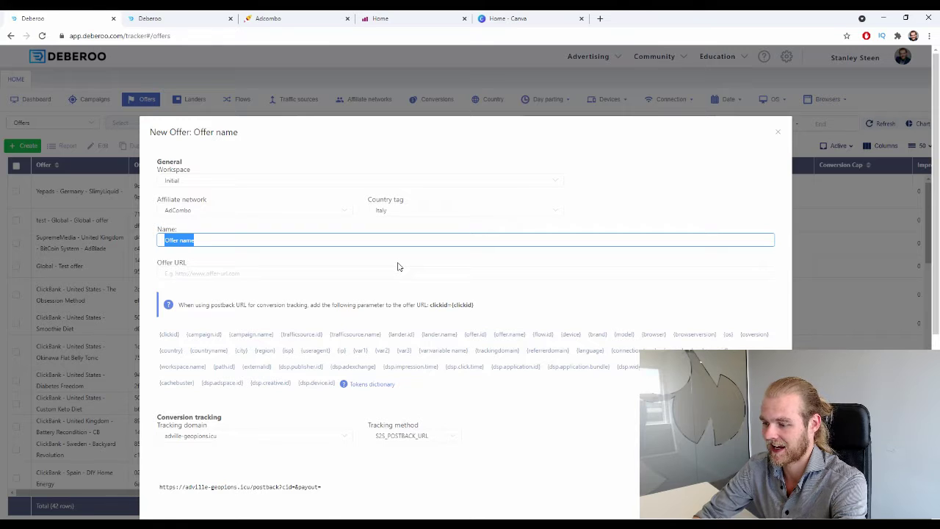
type("Keto Guru AdCombo")
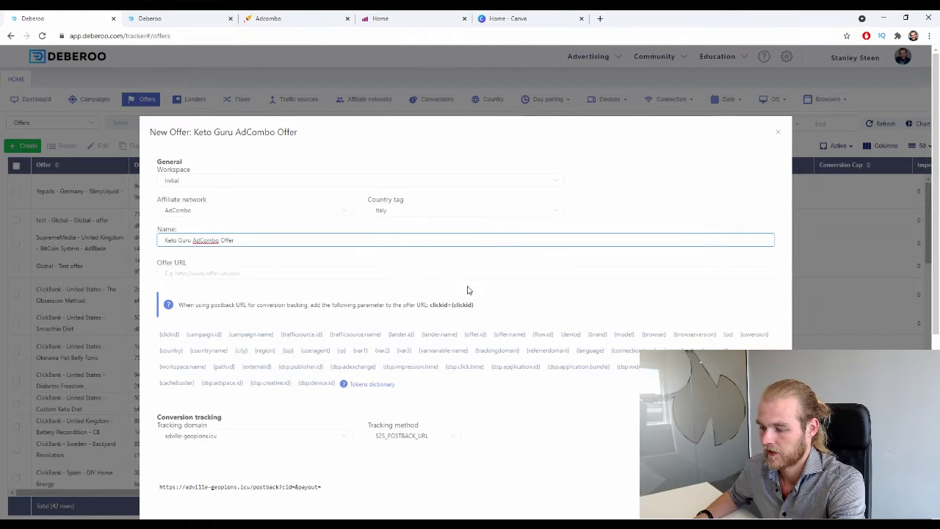
Switch to the Keto Guru - IT offer in AdCombo and set its tracking link to use no prelanding.
left_click(254, 272)
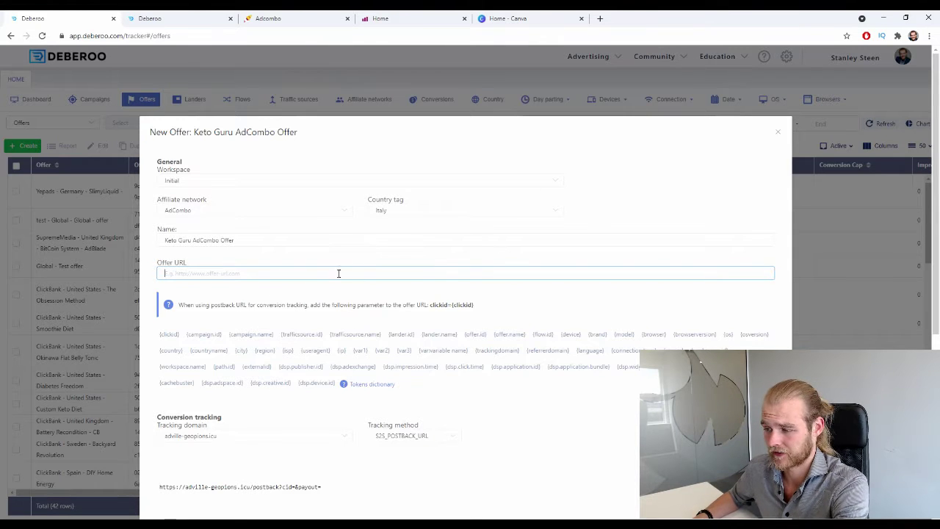
left_click(268, 18)
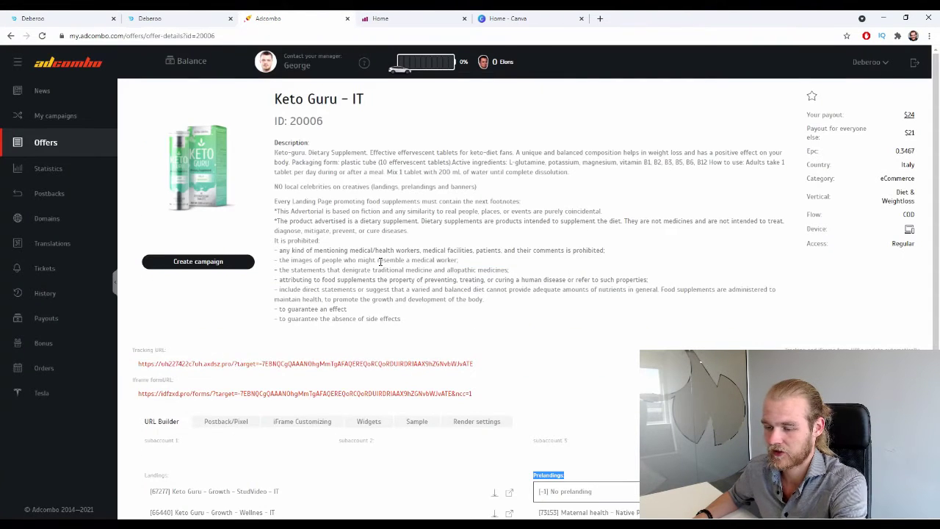
scroll(378, 263, "down", 1)
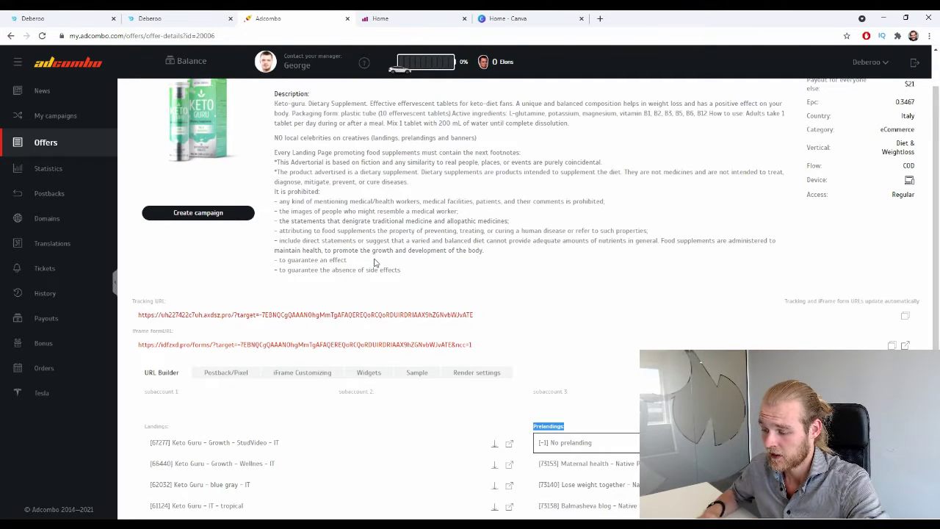
scroll(488, 236, "down", 2)
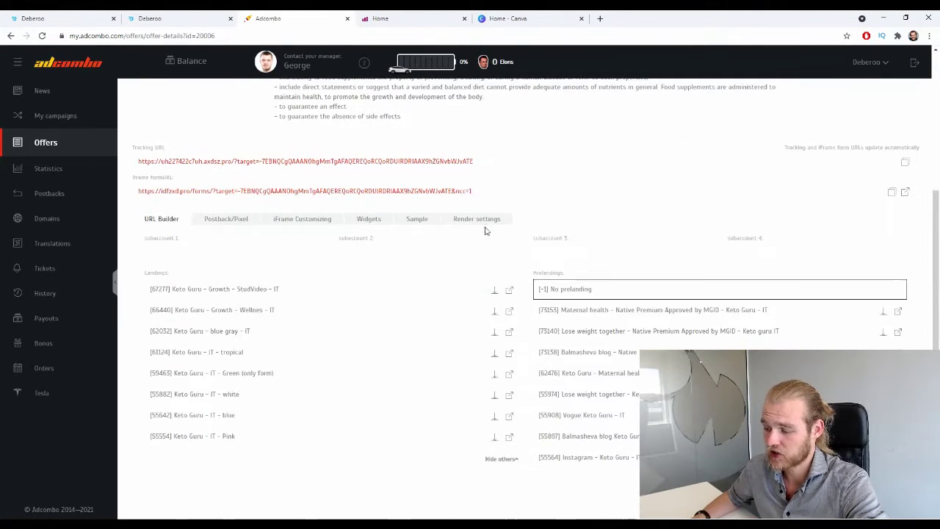
left_click(570, 291)
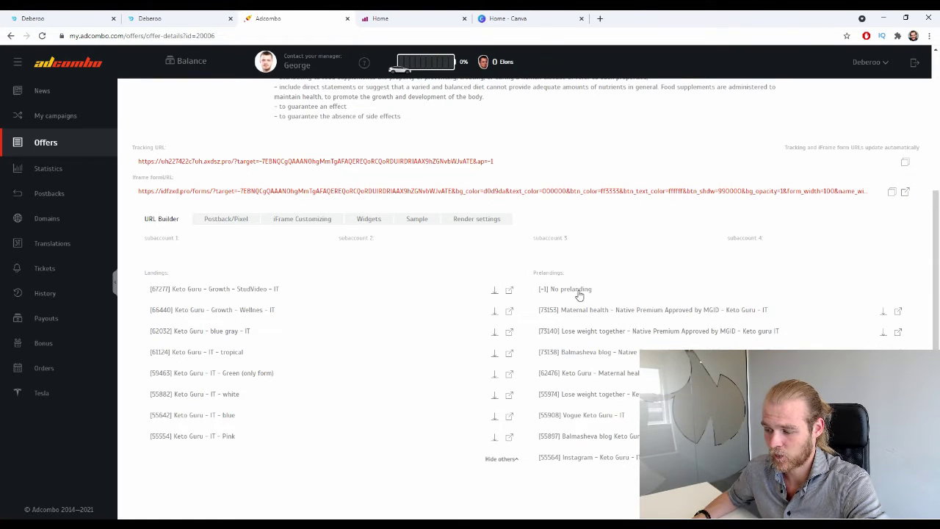
left_click(580, 291)
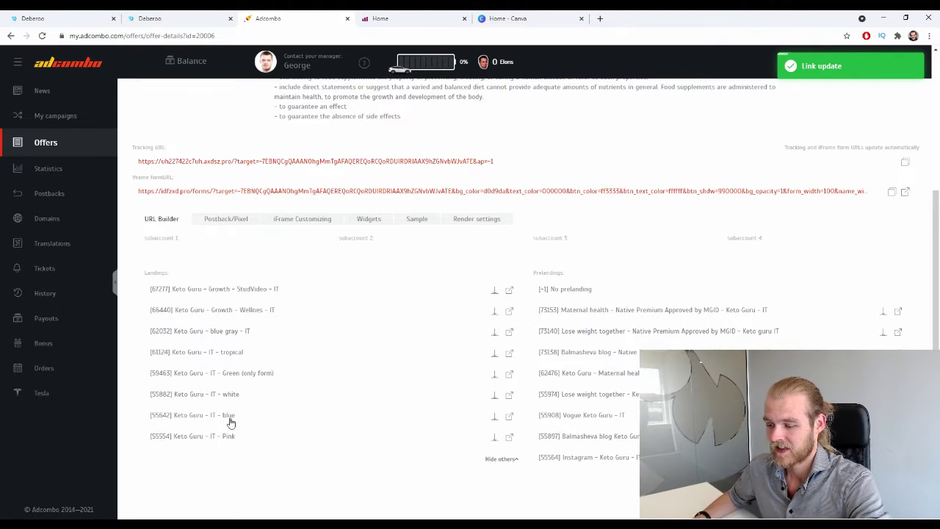
left_click_drag(176, 272, 144, 278)
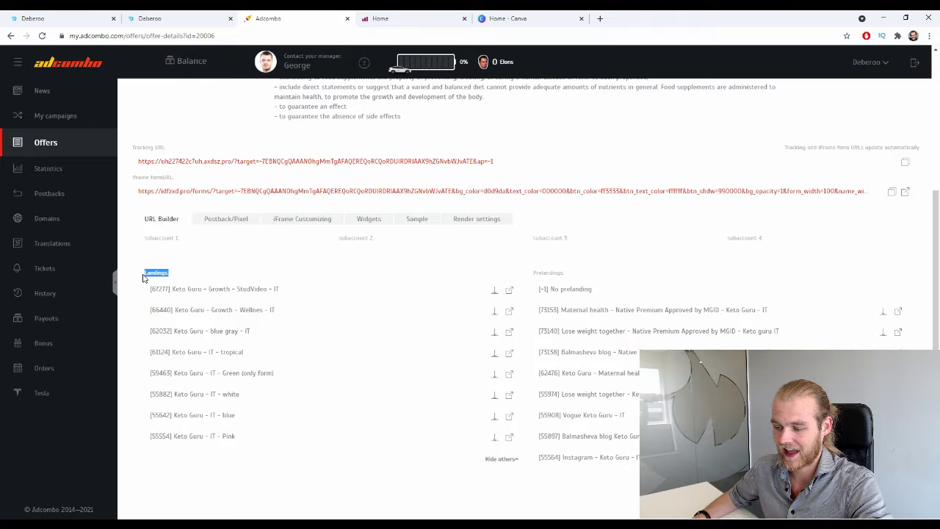
left_click(196, 270)
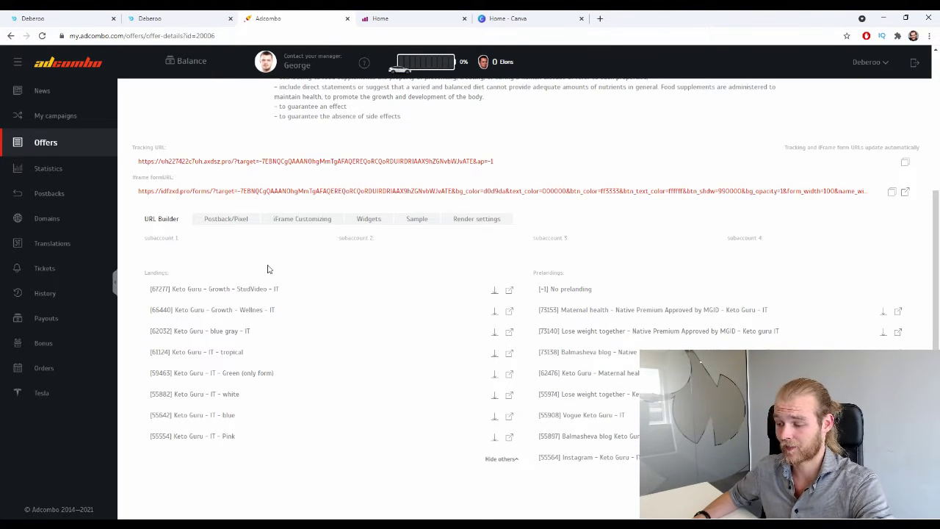
Preview the Keto Guru - Growth - StudVideo - IT landing, including its video and testimonials, and close the preview.
left_click(509, 290)
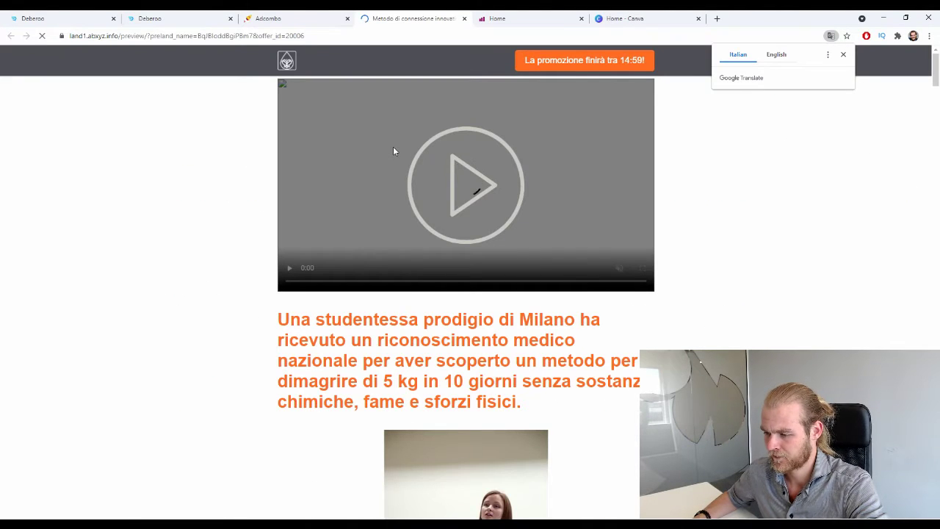
scroll(392, 146, "down", 3)
scroll(506, 196, "up", 3)
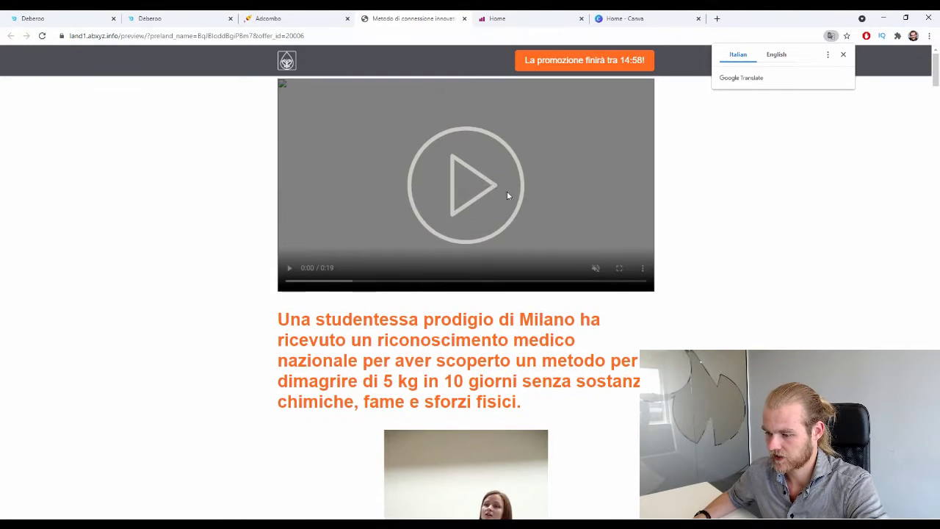
left_click(341, 231)
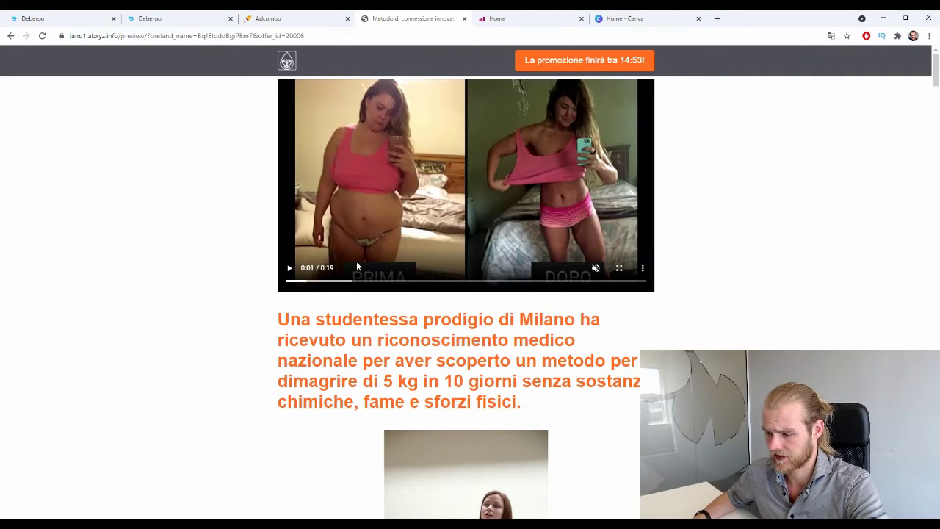
scroll(348, 294, "down", 10)
scroll(290, 291, "down", 20)
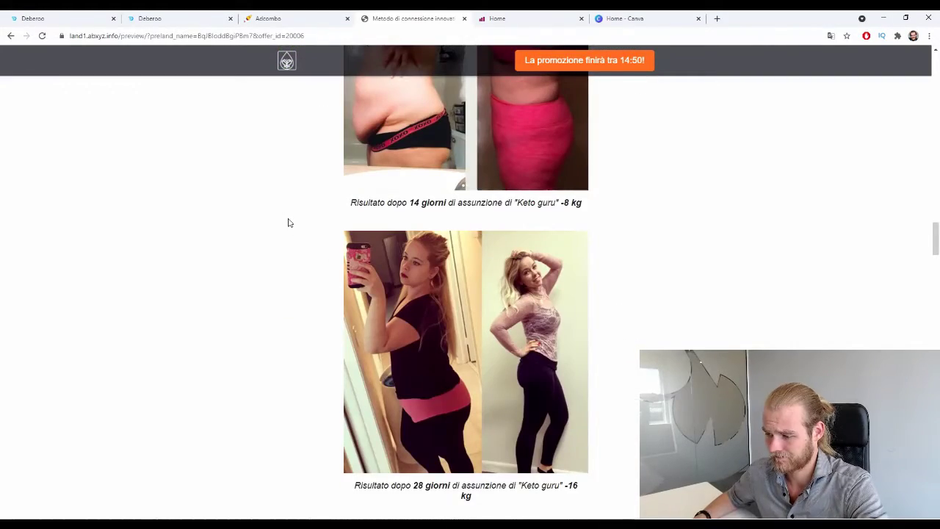
left_click(464, 18)
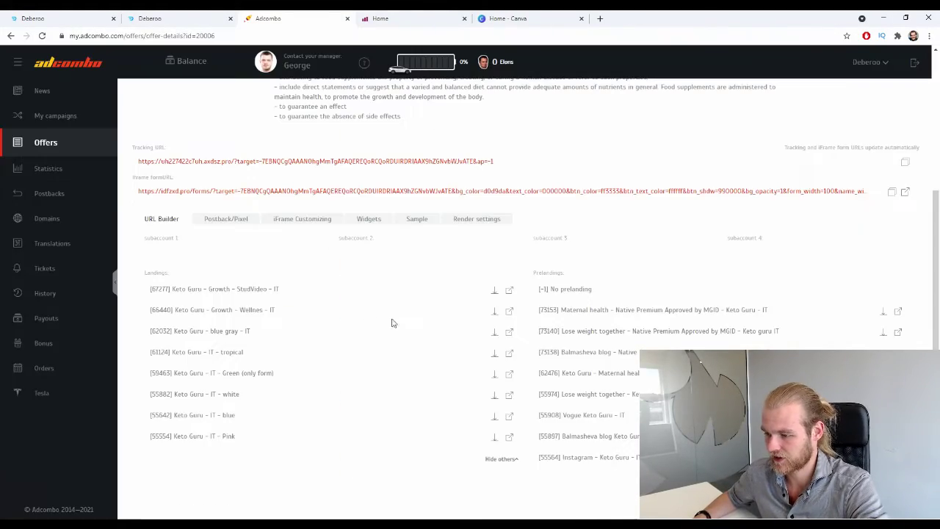
Preview the Growth - Wellnes - IT and blue gray - IT landings and return to the AdCombo offer page.
left_click(510, 311)
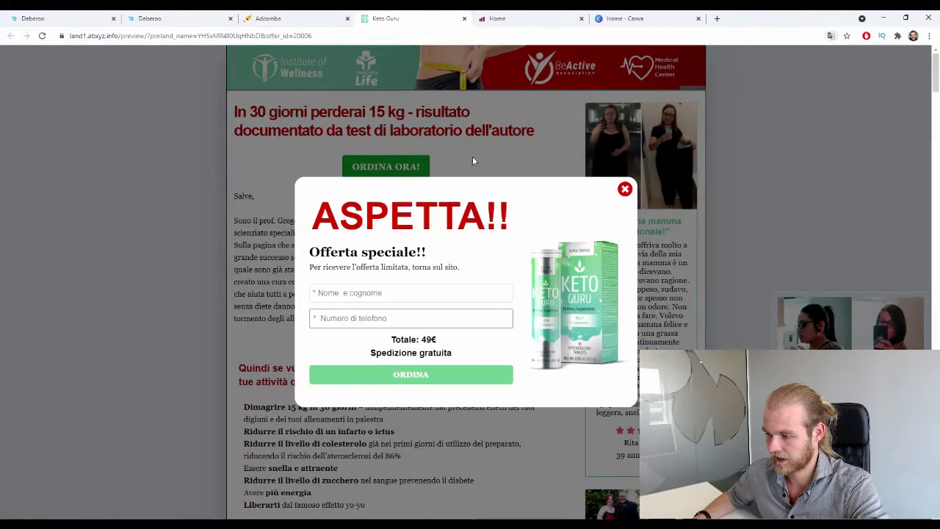
left_click(464, 18)
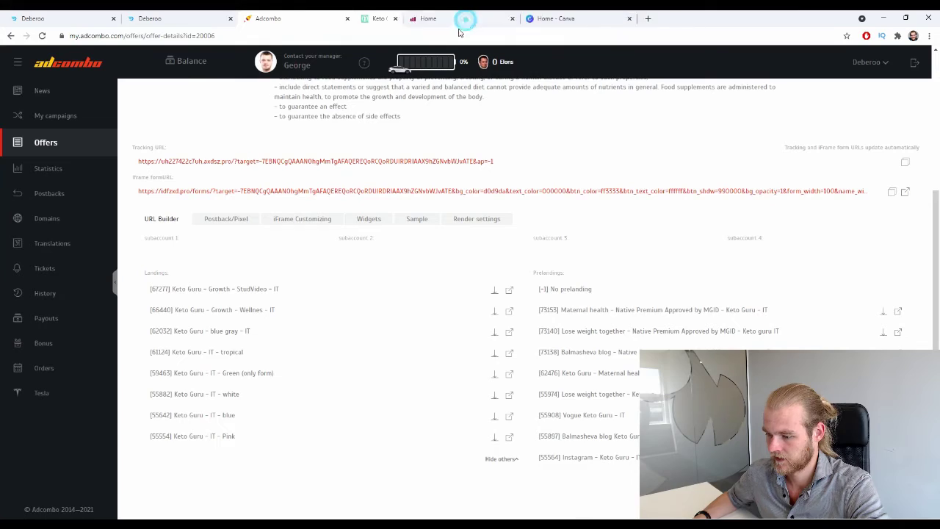
left_click(509, 331)
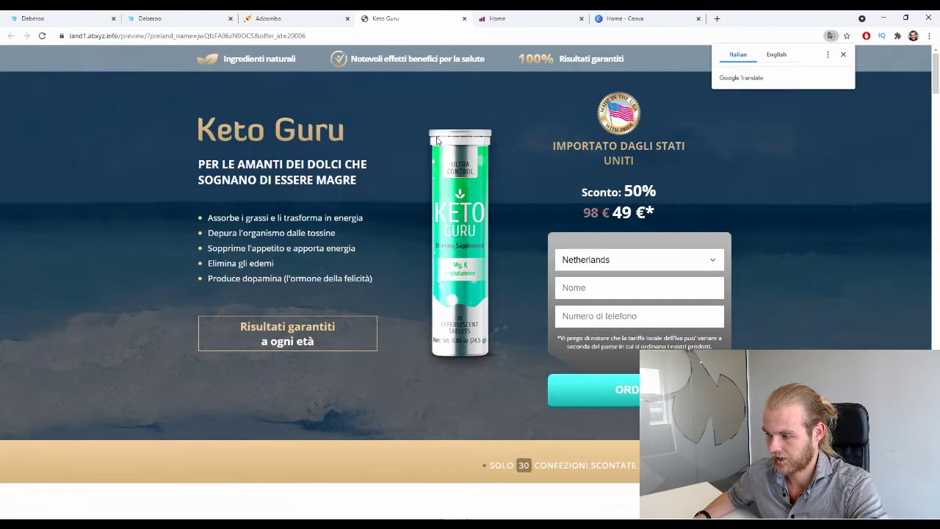
scroll(437, 143, "down", 10)
scroll(437, 147, "up", 10)
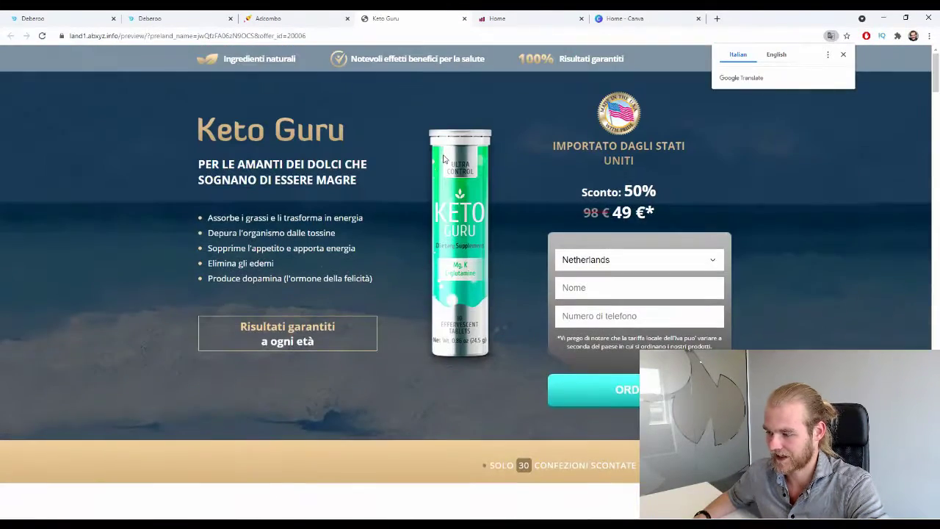
left_click(294, 19)
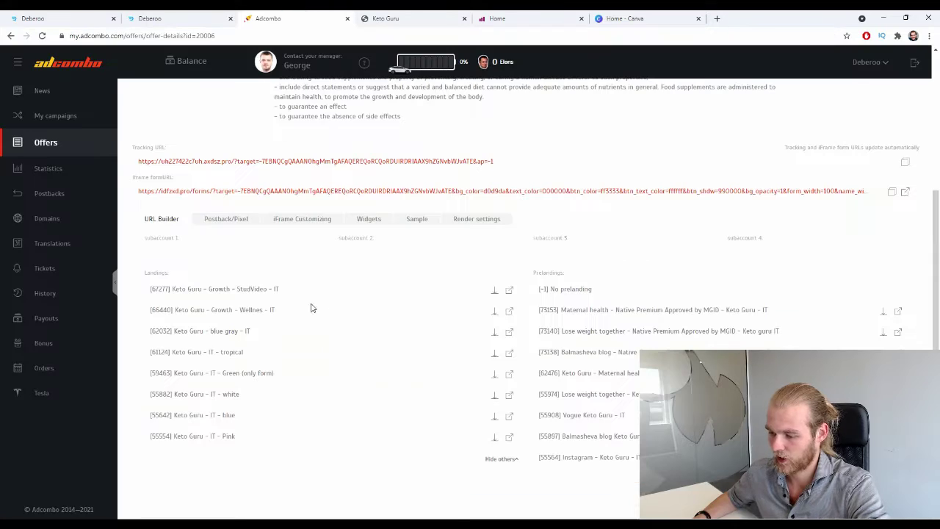
Select the blue gray landing, switch to Growth - Wellnes, and examine the landing ID parameter in the tracking URL.
left_click(213, 333)
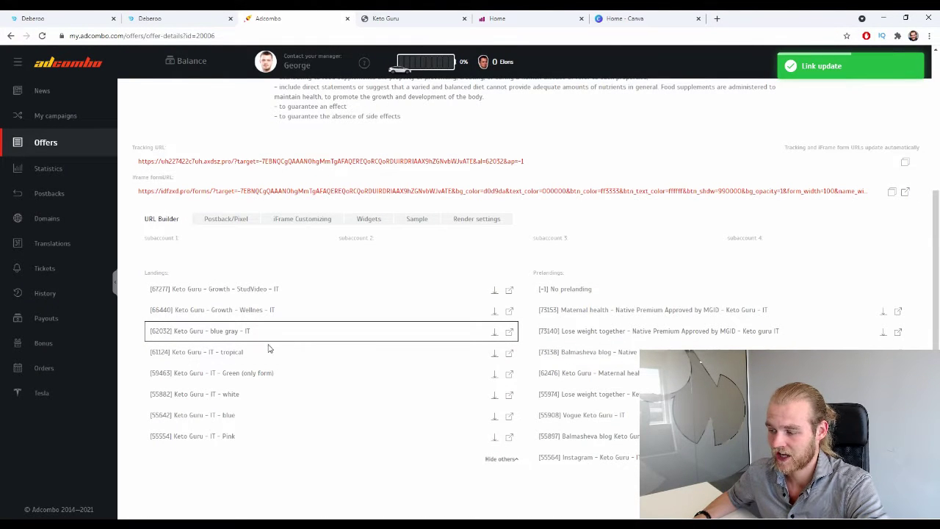
left_click(265, 310)
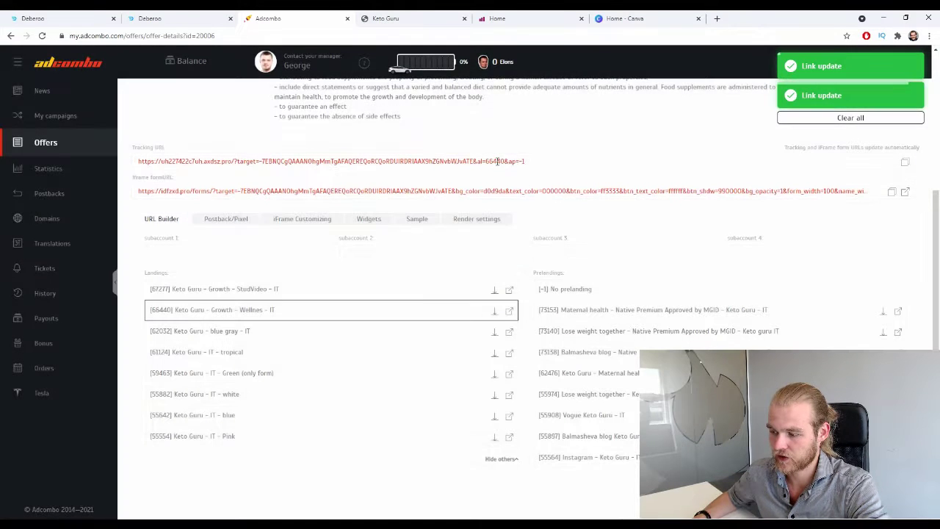
left_click_drag(486, 161, 508, 163)
triple_click(528, 160)
triple_click(486, 162)
left_click(489, 160)
triple_click(510, 163)
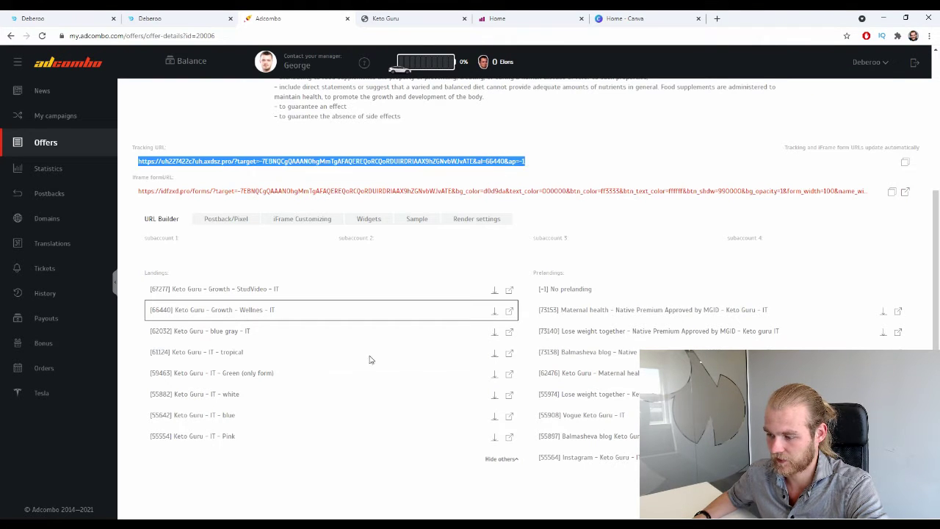
left_click(609, 149)
Try the blue gray, tropical, Green (only form) and white landings one after another in the tracking link.
left_click(230, 332)
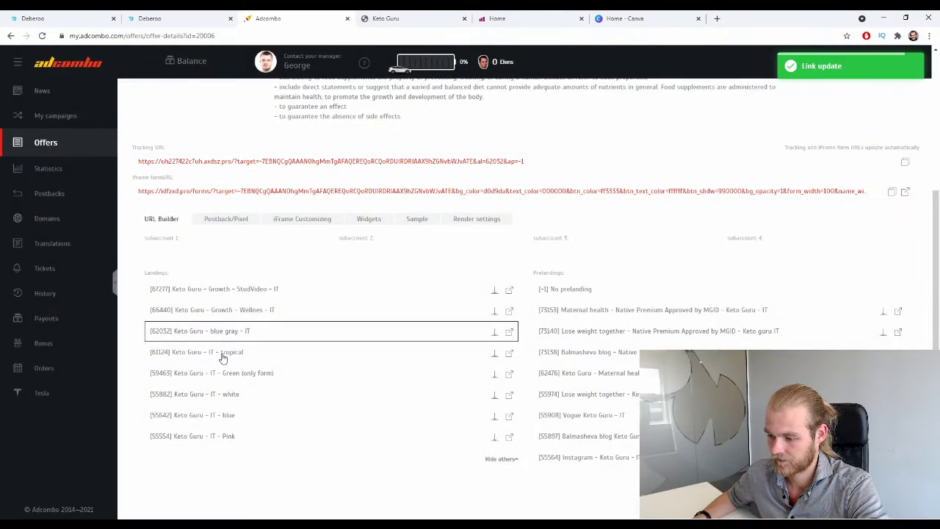
left_click(221, 353)
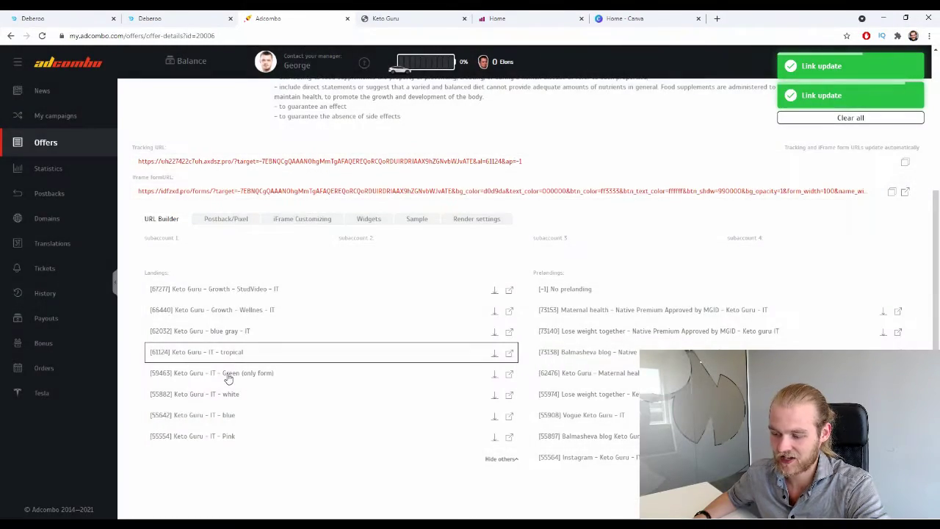
left_click(227, 377)
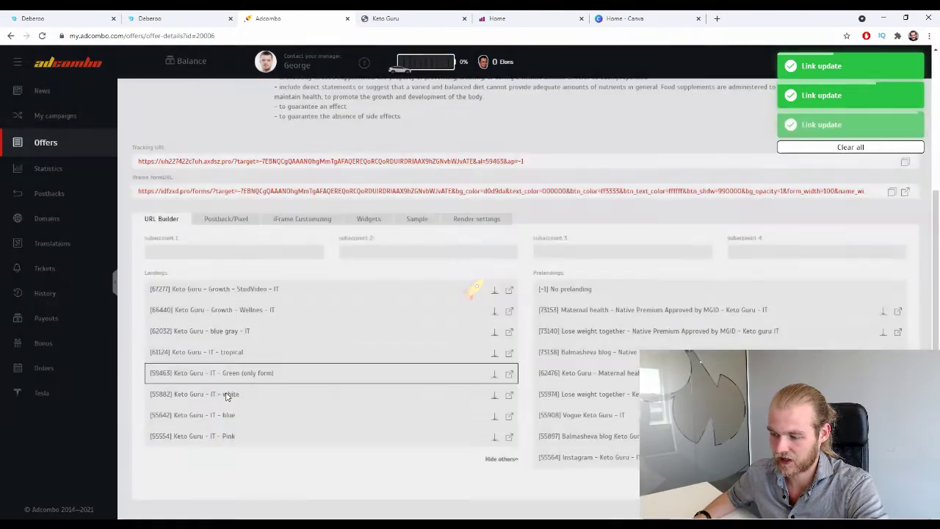
left_click(227, 394)
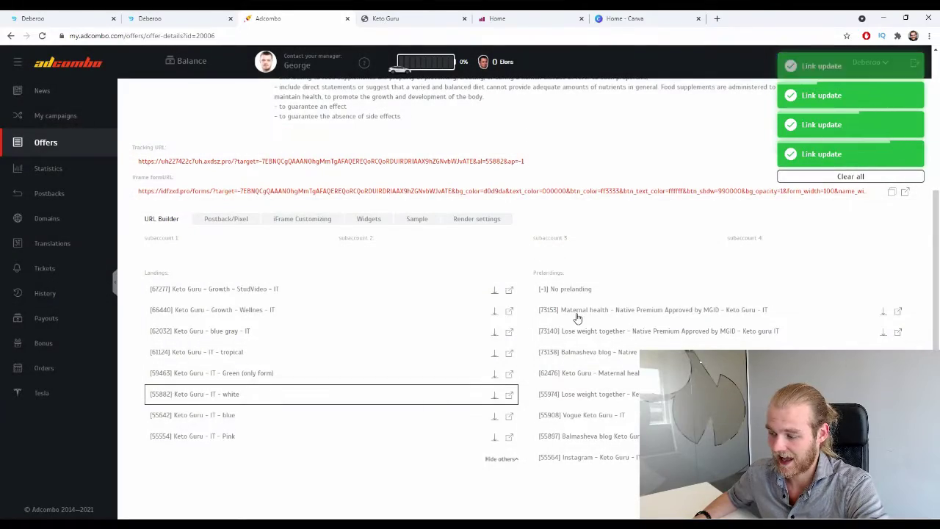
Try the Maternal health and Lose weight together MGID-approved prelandings in the link, and return to no prelanding.
left_click(576, 312)
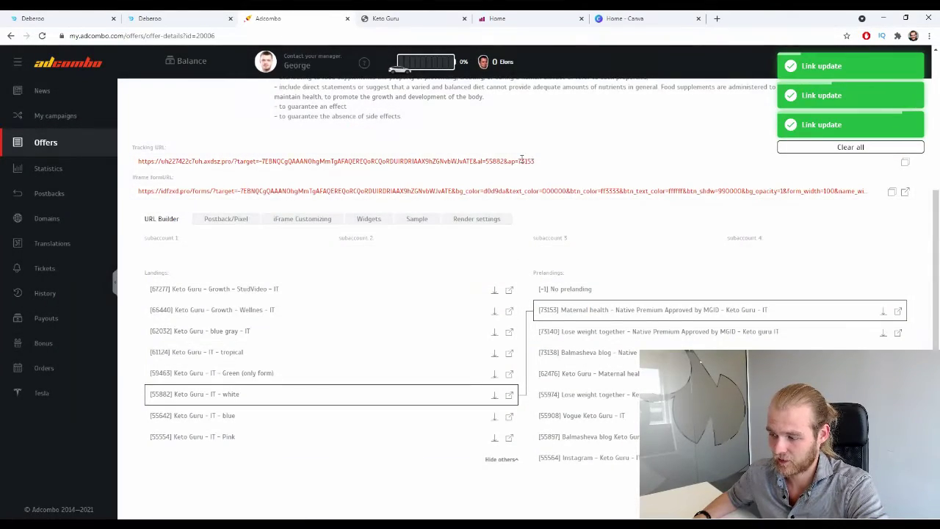
triple_click(529, 161)
left_click(609, 331)
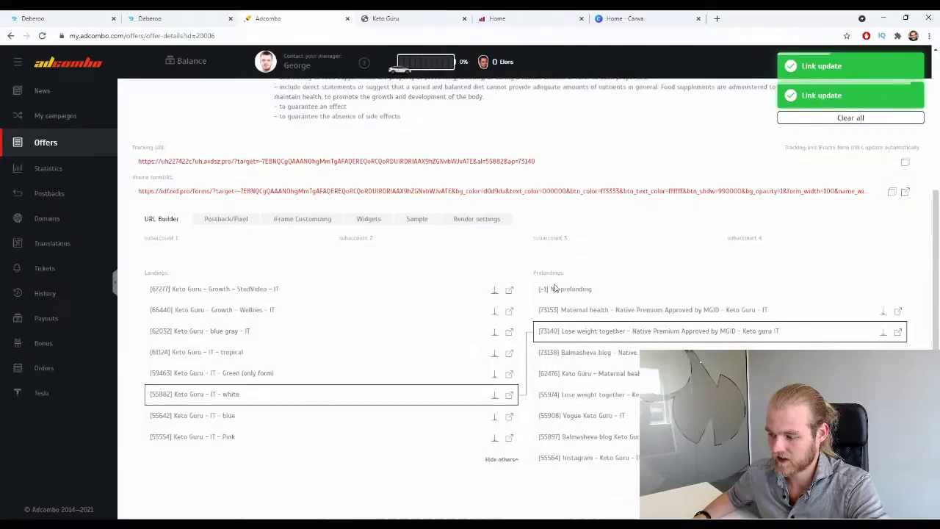
left_click(555, 289)
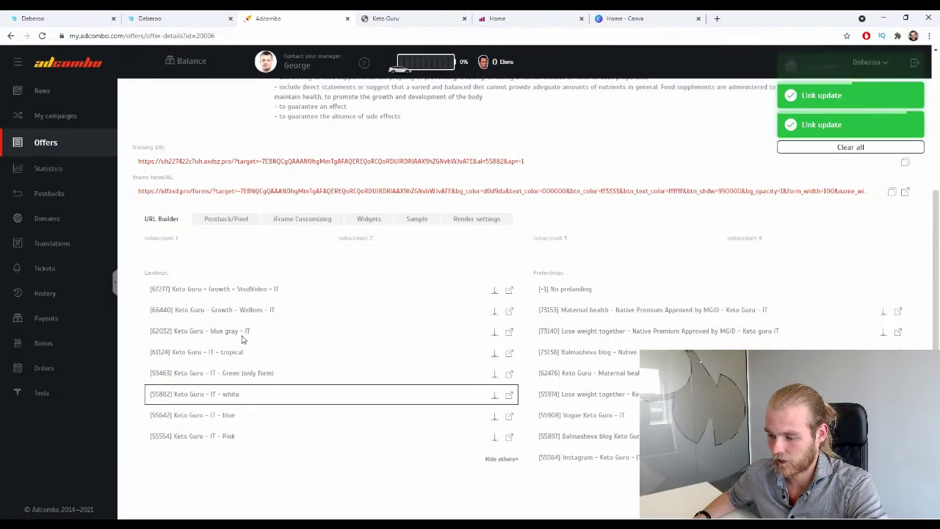
Select the Keto Guru - blue gray - IT landing and copy its tracking URL into the new Deberoo offer's Offer URL.
left_click(238, 333)
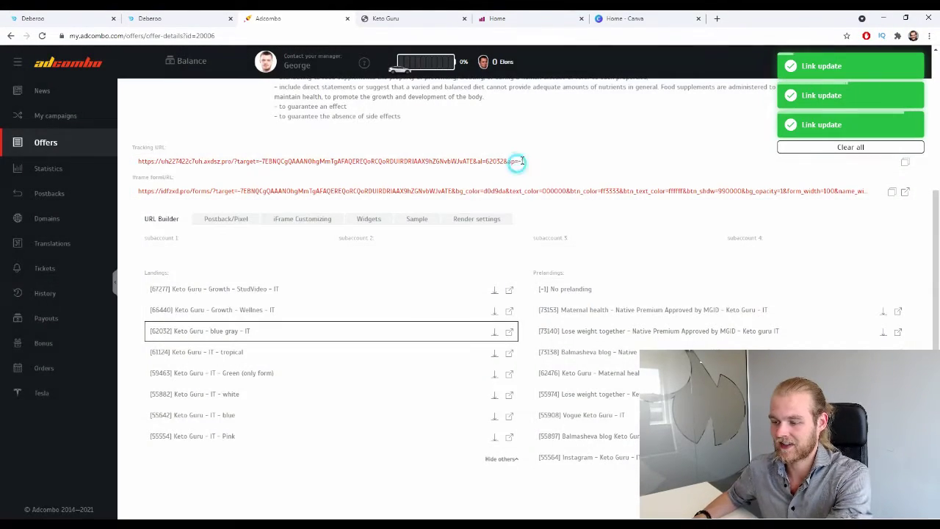
left_click(517, 161)
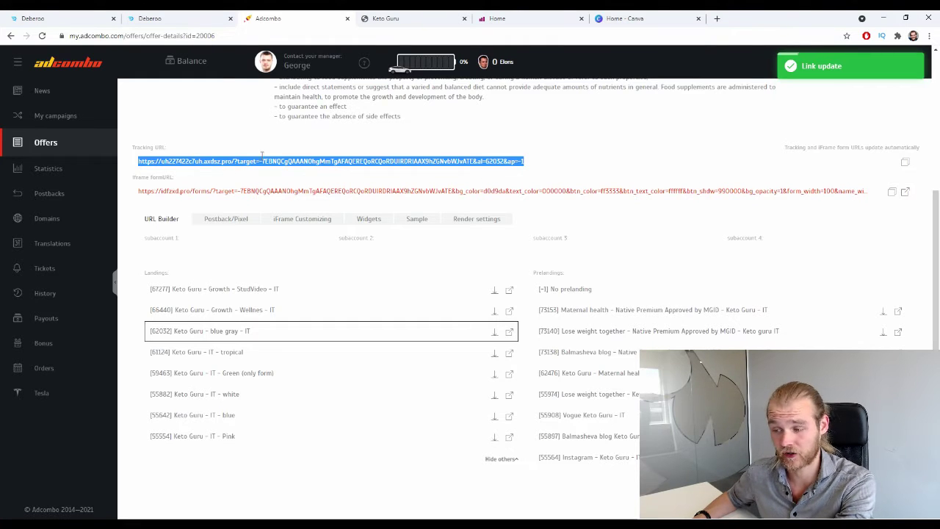
left_click(147, 16)
left_click(91, 17)
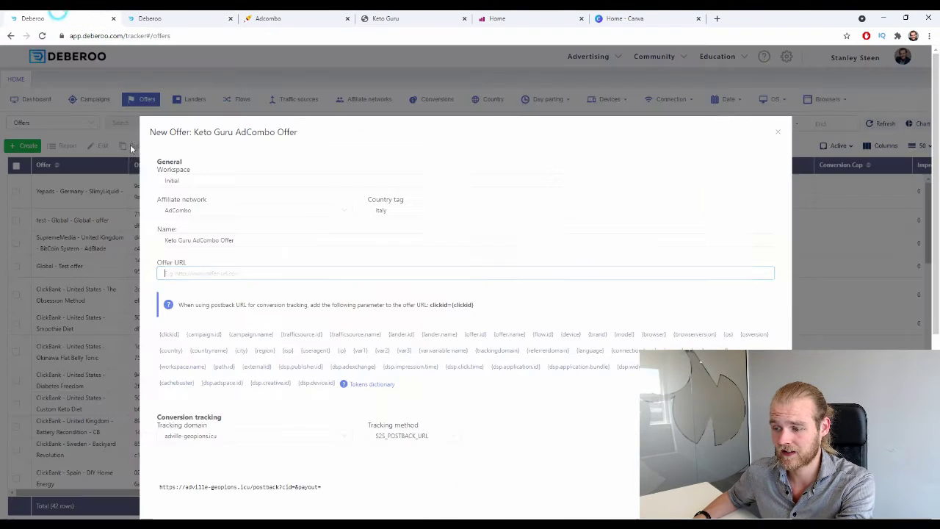
left_click(224, 274)
type("https://uh227422c7uh.axeez.pro/?target=-7EBNQCgQAAANOhgMmTgAFAQEREQoRCQoRDUIRDRIAAX9hZGNvbWJvATE&al=62032&ap=-1")
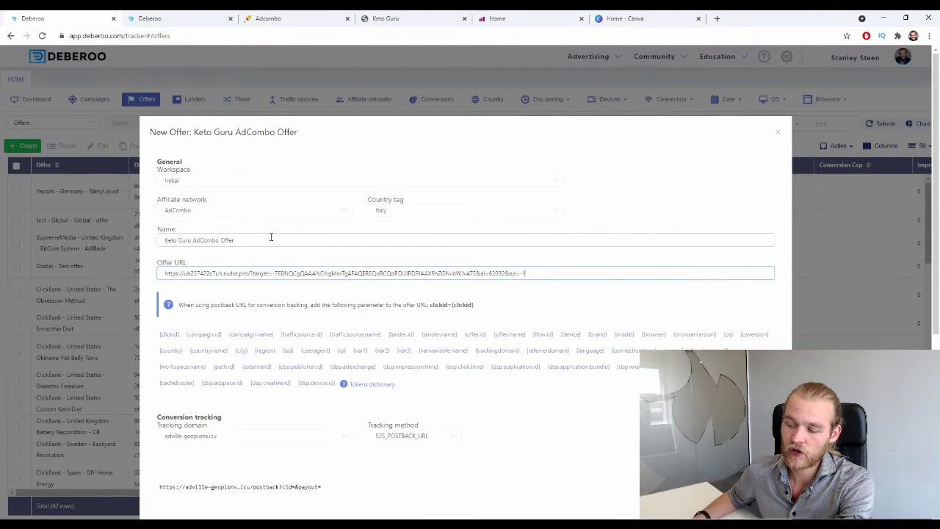
Append the click ID parameter ?clickid={clickid} to the Offer URL of the Keto Guru AdCombo Offer.
triple_click(503, 304)
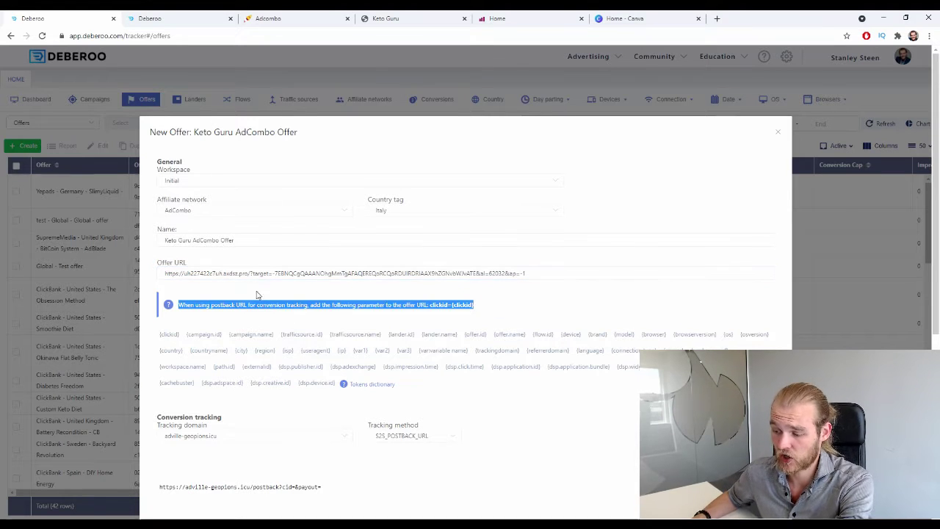
left_click(536, 301)
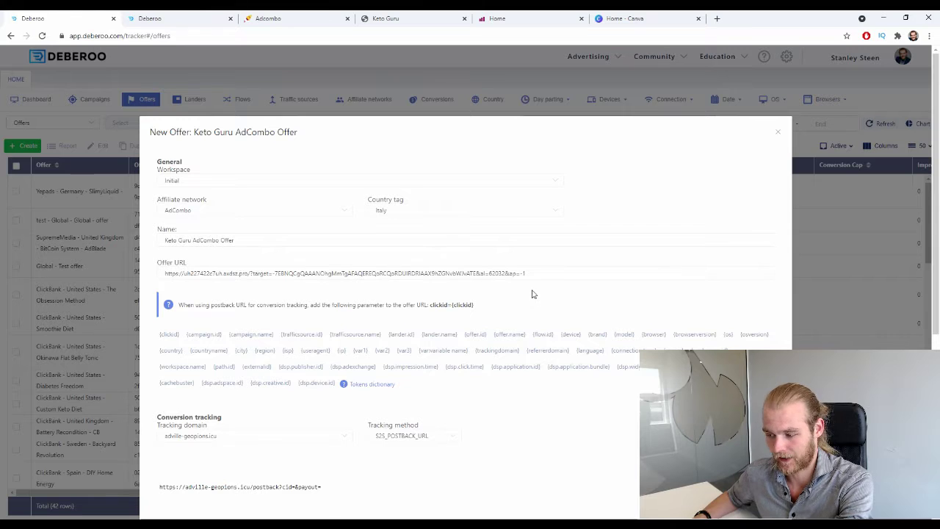
left_click(543, 272)
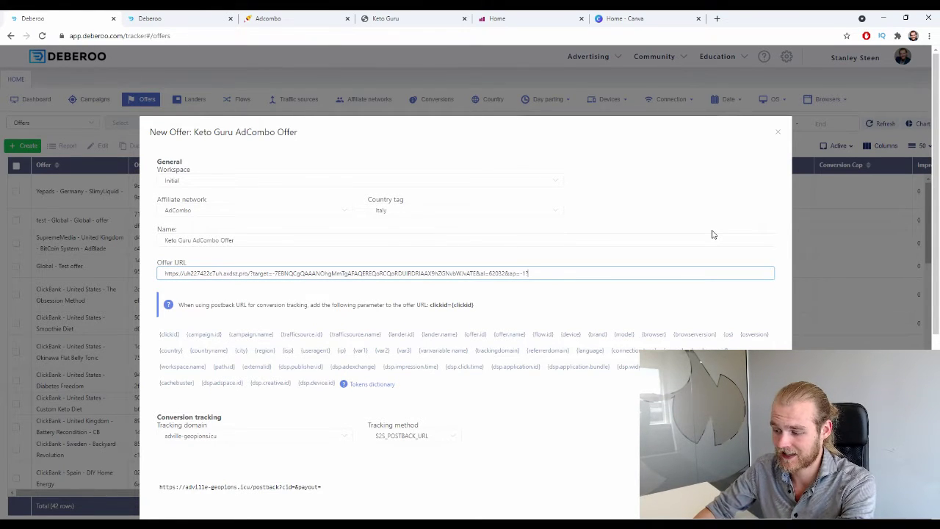
left_click_drag(476, 306, 431, 312)
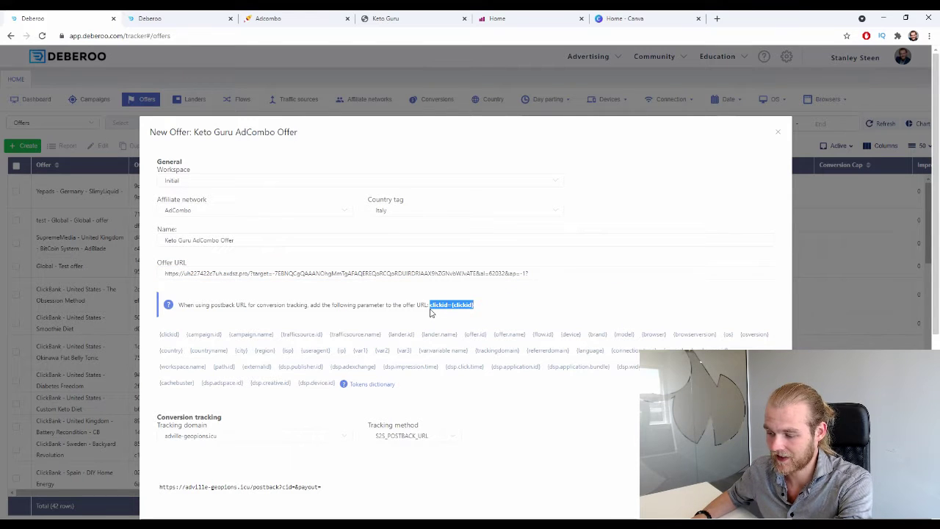
left_click(558, 273)
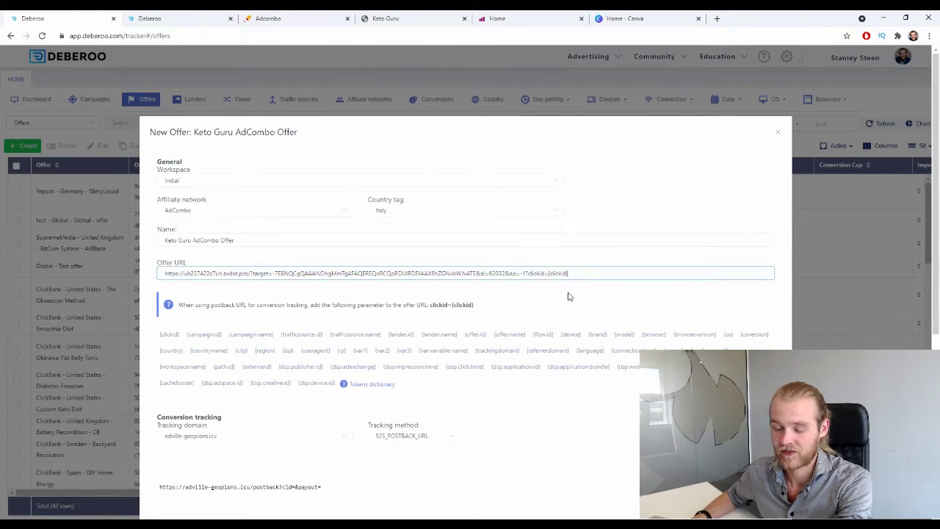
scroll(568, 296, "down", 4)
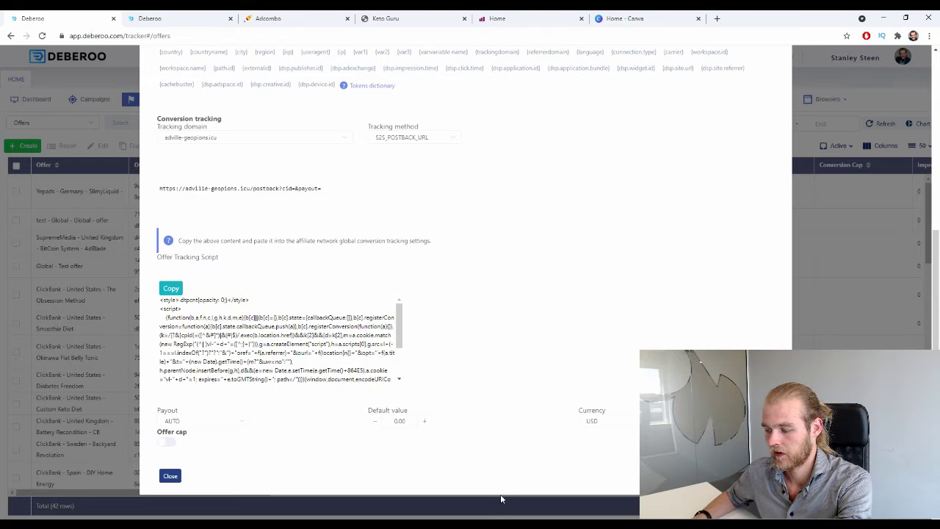
left_click(500, 495)
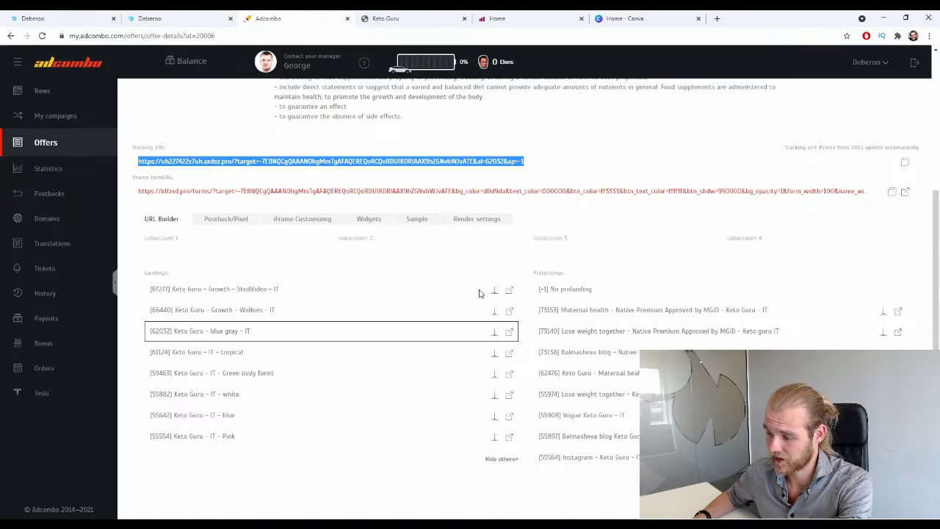
In AdCombo, preview the Maternal health and Lose weight together MGID-approved prelandings and skim their pages.
left_click(898, 311)
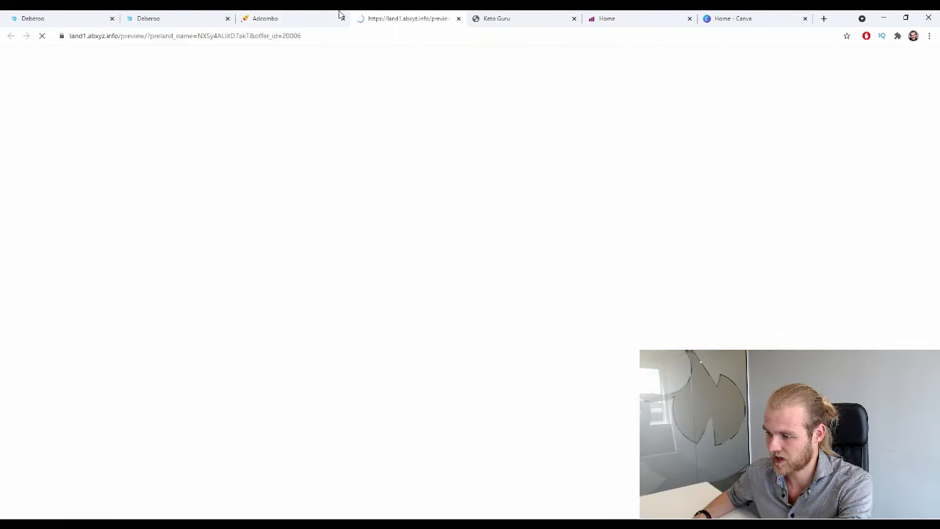
left_click(340, 16)
left_click(433, 18)
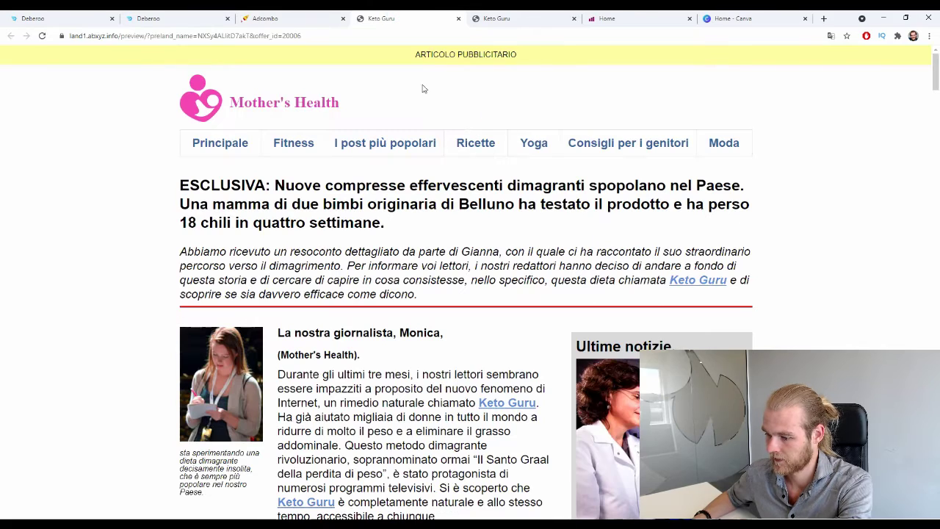
left_click(294, 18)
left_click(897, 332)
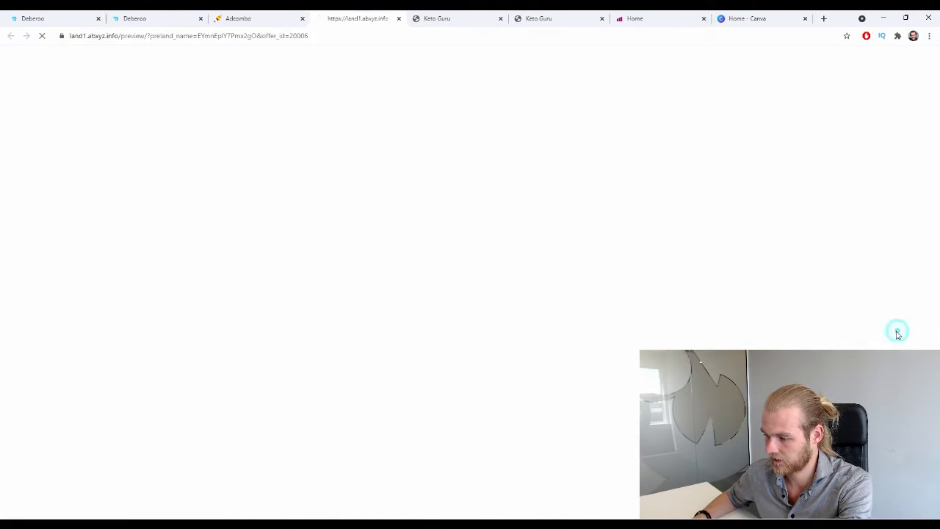
scroll(400, 213, "down", 12)
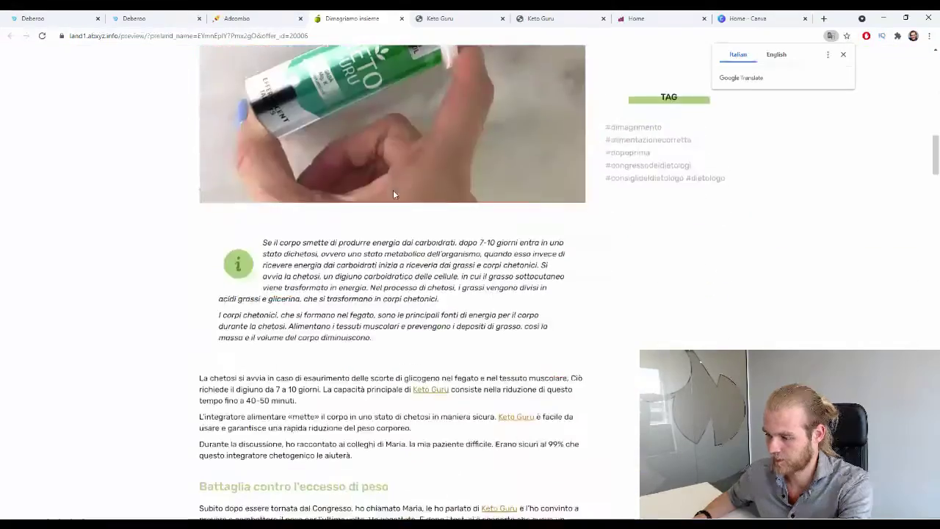
scroll(400, 191, "up", 8)
scroll(400, 194, "up", 15)
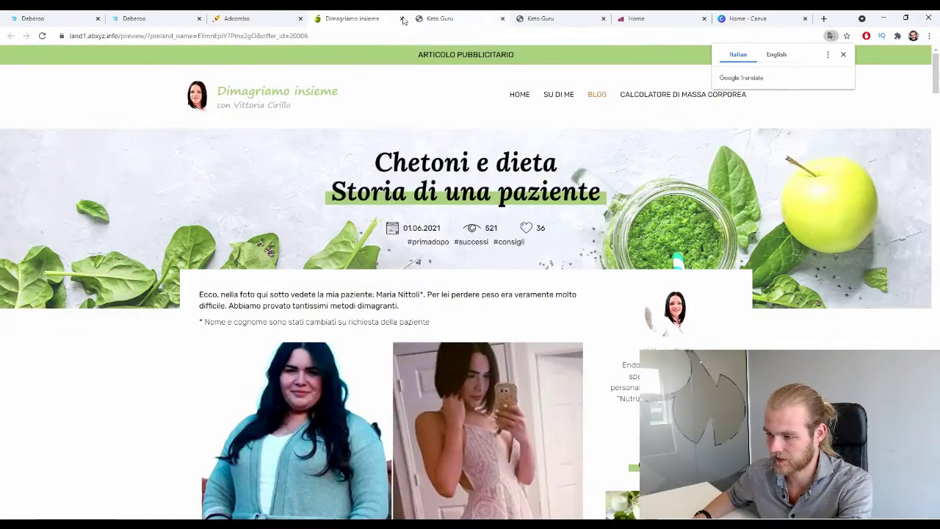
Download the Maternal health and Lose weight together MGID-approved prelandings without a redirect URL, and close the preview pages.
left_click(236, 19)
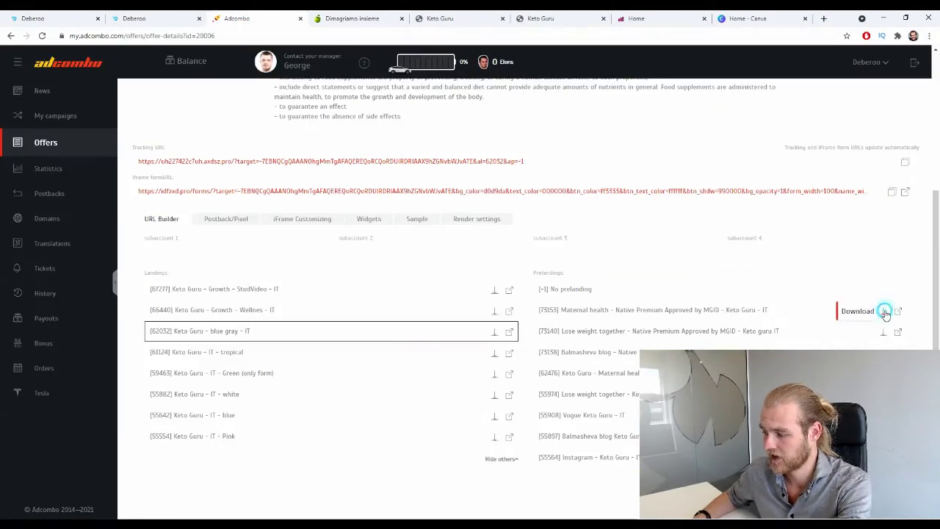
left_click(885, 313)
left_click(470, 359)
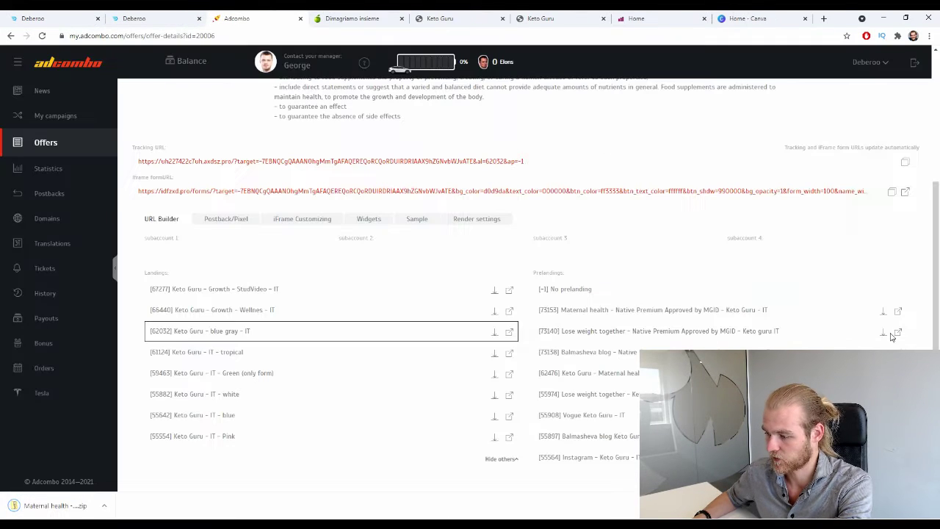
left_click(884, 332)
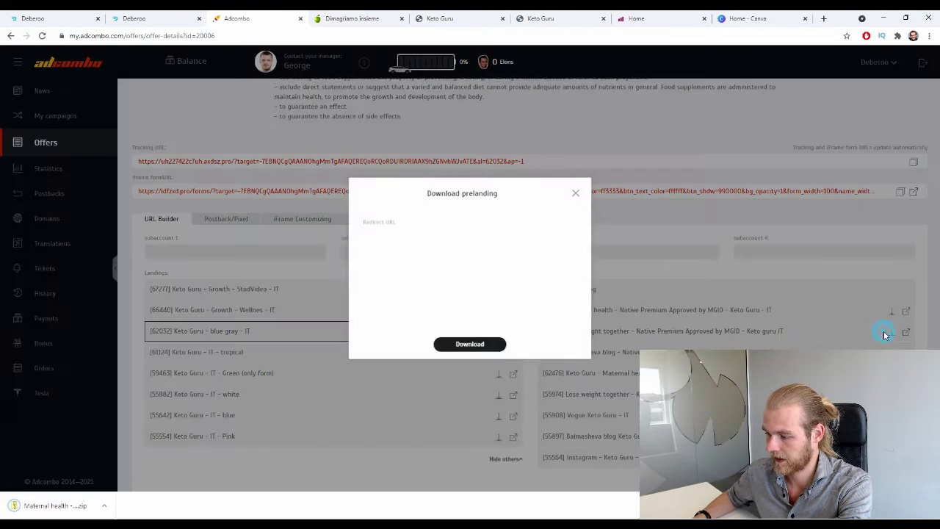
left_click(469, 343)
left_click(402, 19)
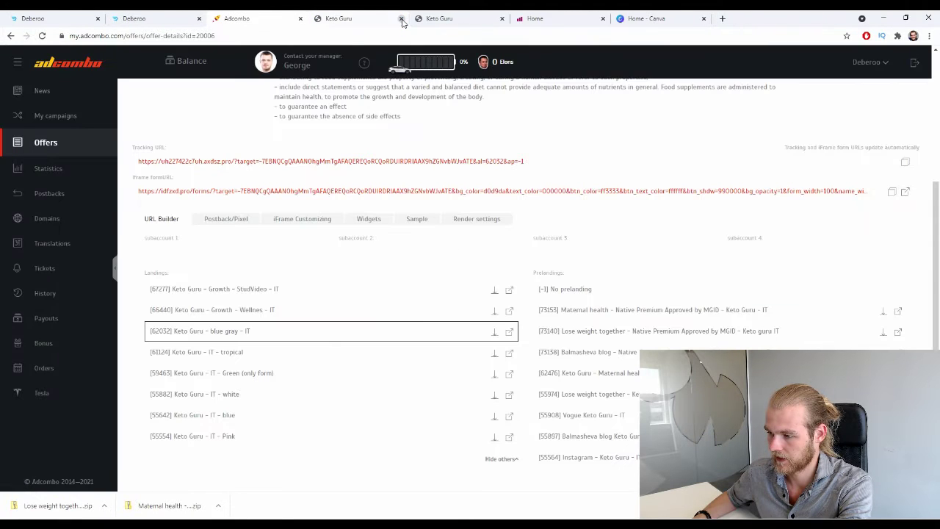
left_click(402, 19)
left_click(401, 18)
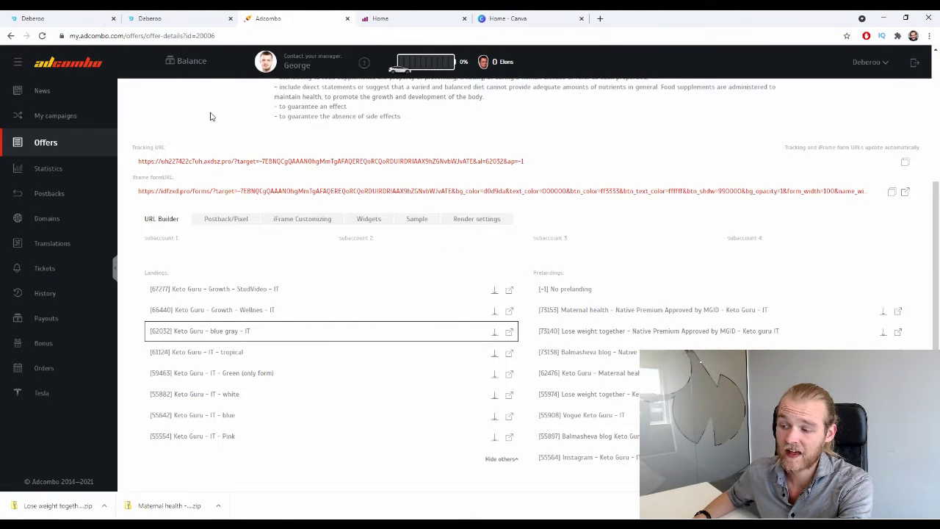
In Deberoo's landing page builder, create Keto Guru Lander 1 from the downloaded Maternal health ZIP and look through the imported page.
left_click(190, 17)
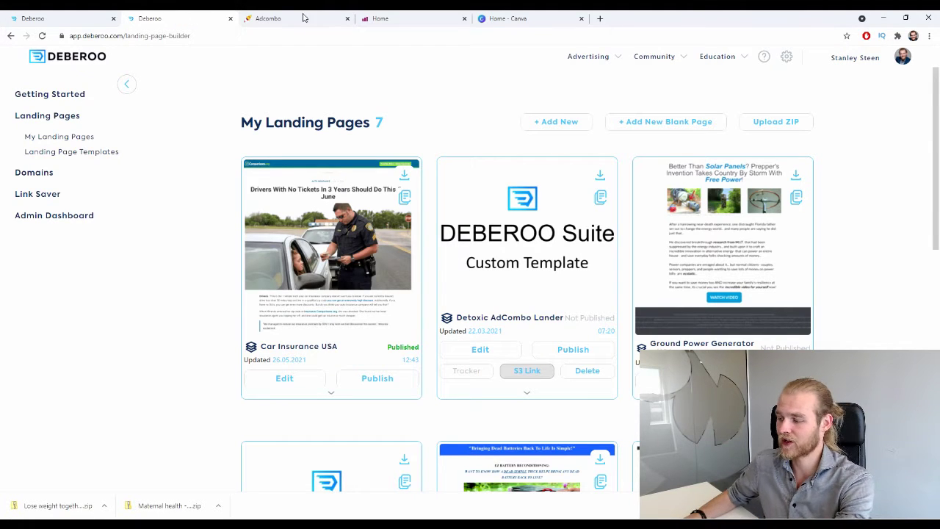
left_click(771, 124)
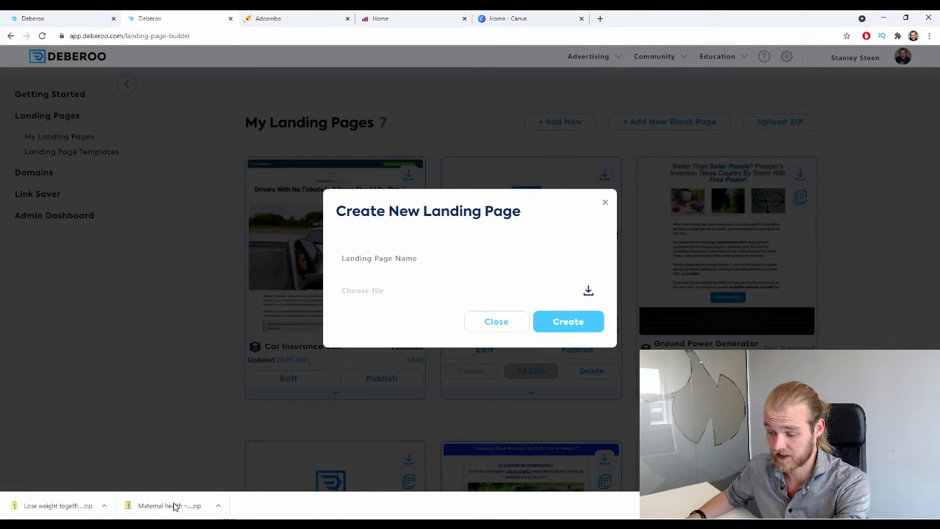
mouse_move(174, 506)
left_mouse_down()
mouse_move(368, 375)
mouse_move(439, 290)
left_mouse_up()
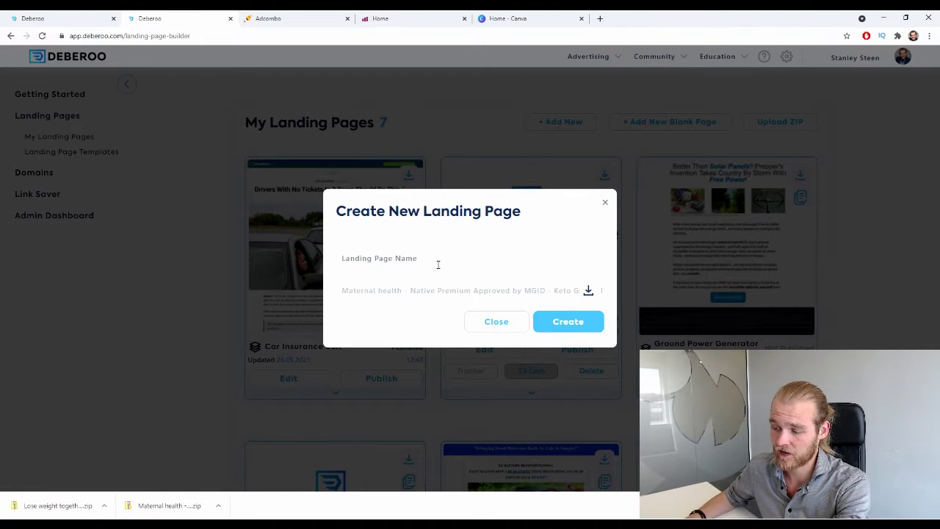
left_click(438, 264)
type("Keto ")
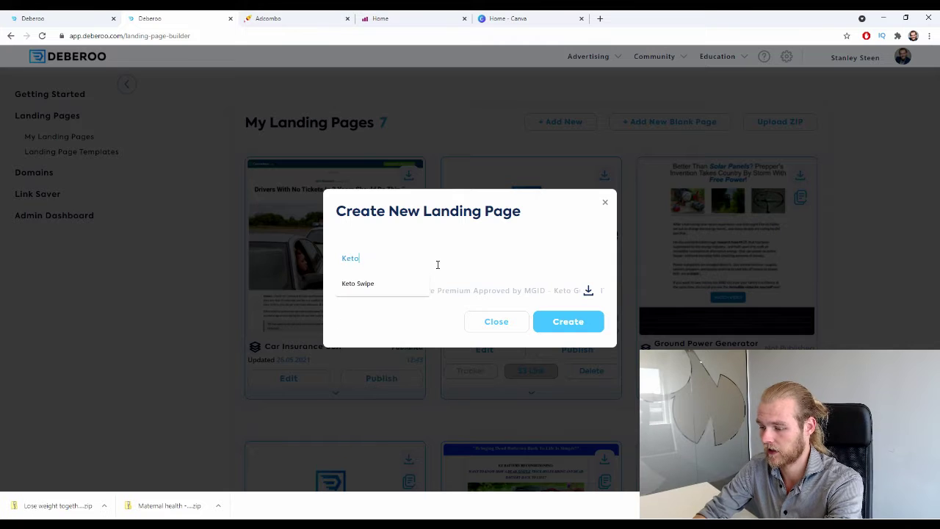
type("Guru Lander 1")
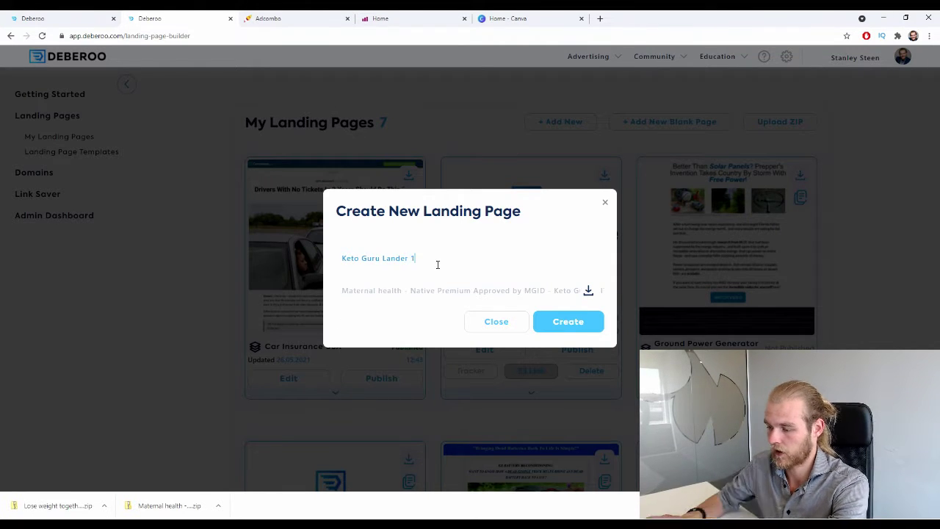
left_click(552, 326)
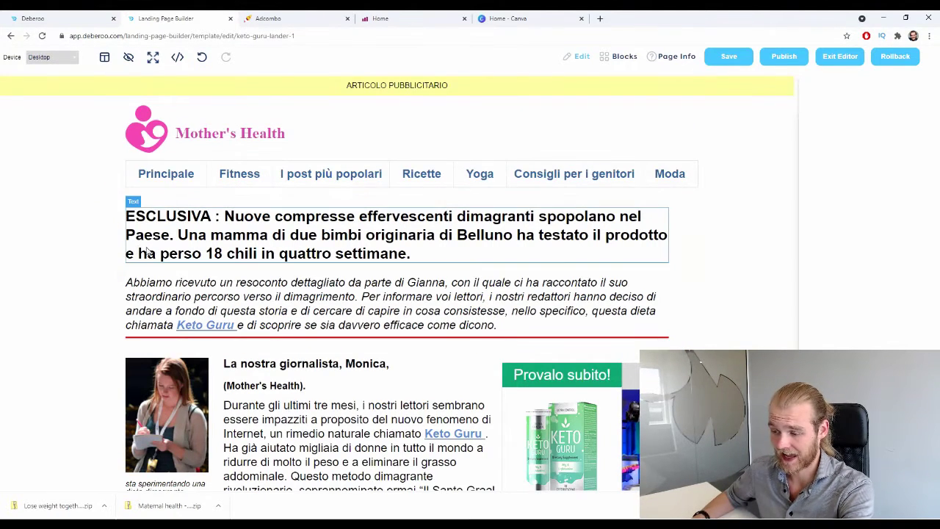
scroll(403, 116, "down", 4)
scroll(619, 239, "down", 5)
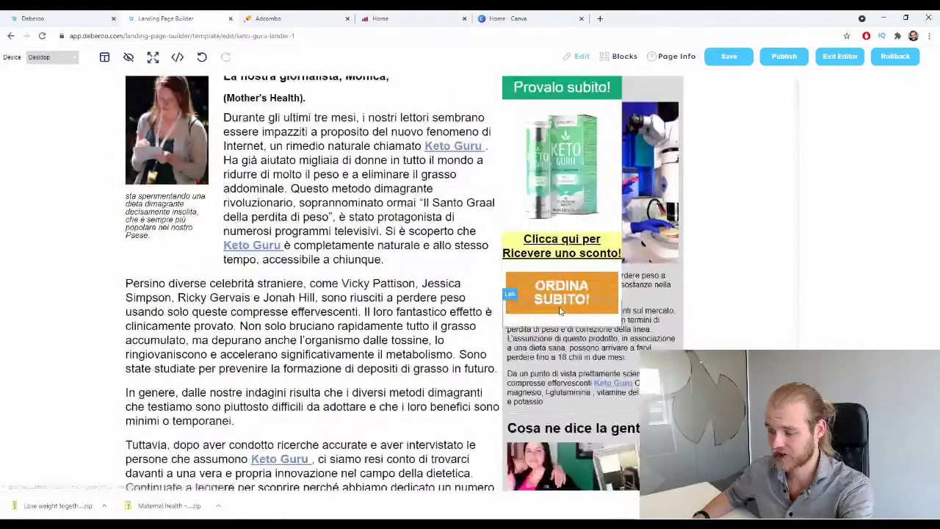
scroll(619, 239, "down", 20)
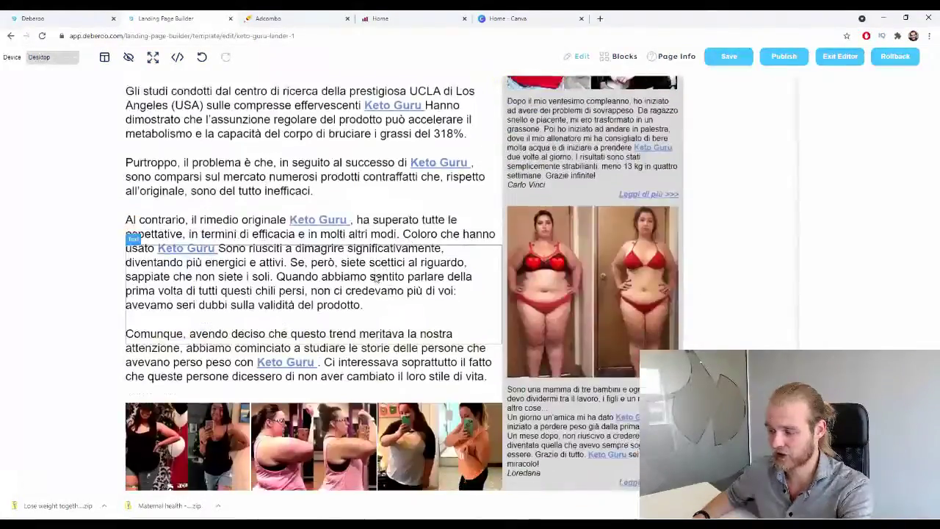
scroll(374, 283, "down", 6)
scroll(382, 272, "up", 9)
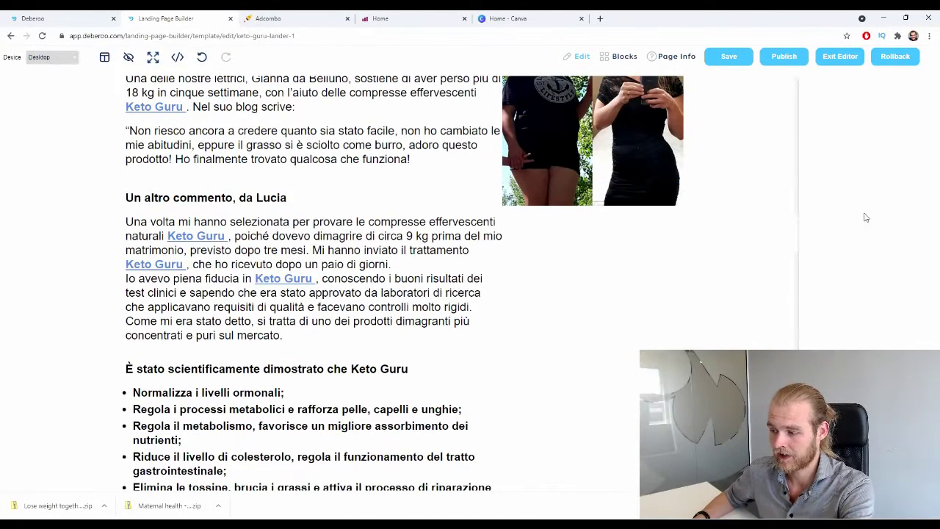
left_click(81, 18)
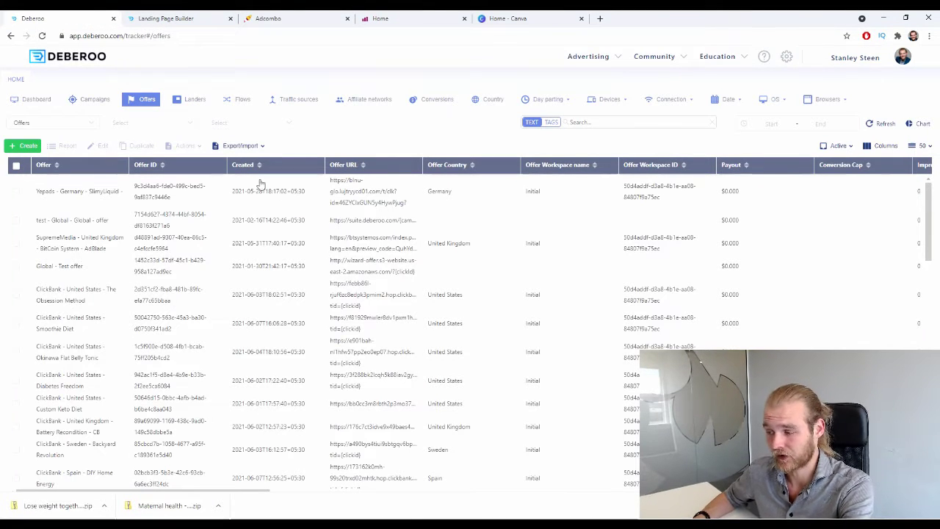
left_click(867, 62)
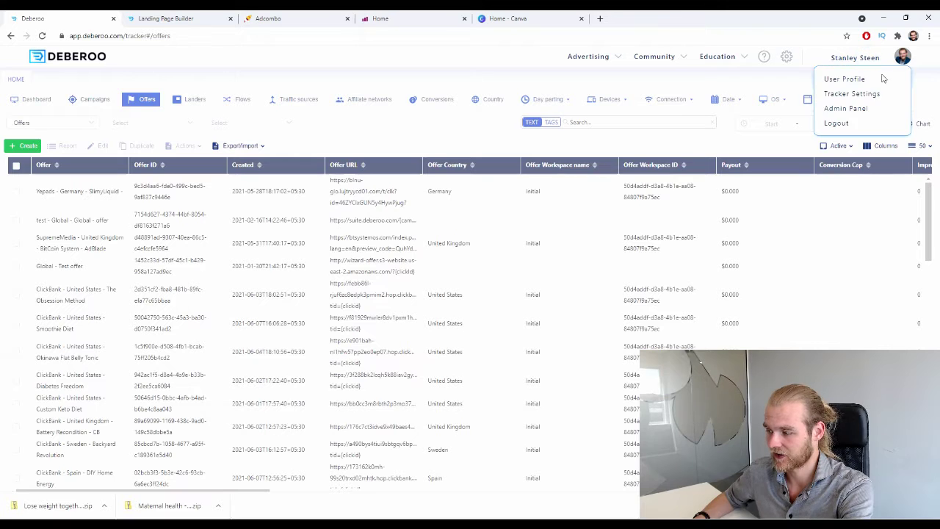
left_click(867, 94)
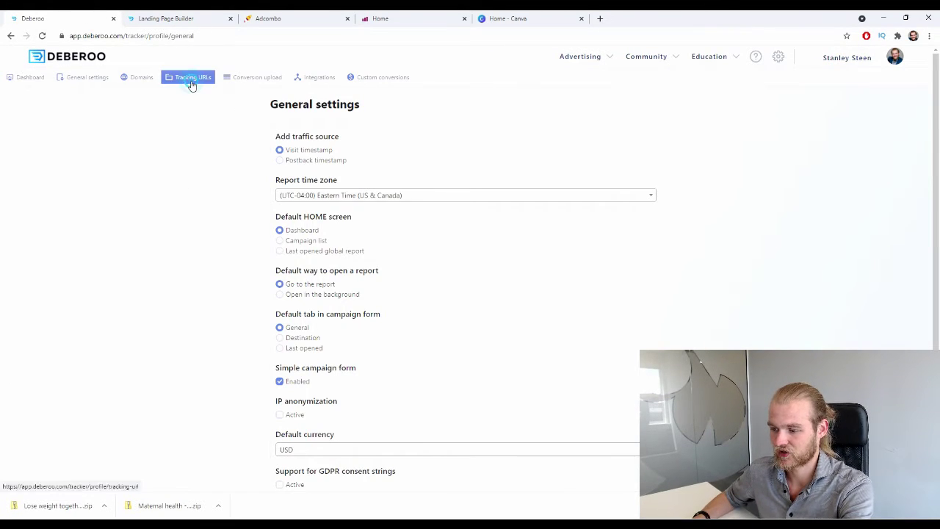
left_click(192, 84)
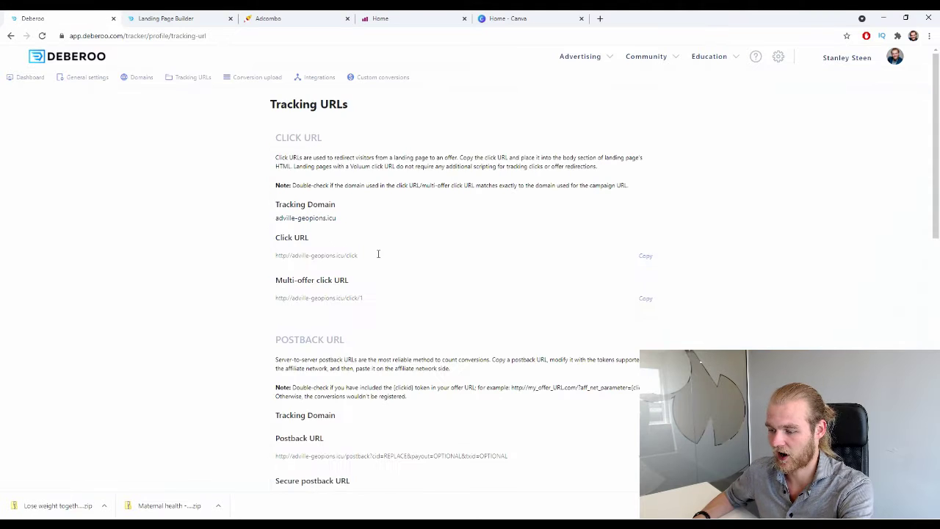
left_click_drag(375, 255, 274, 263)
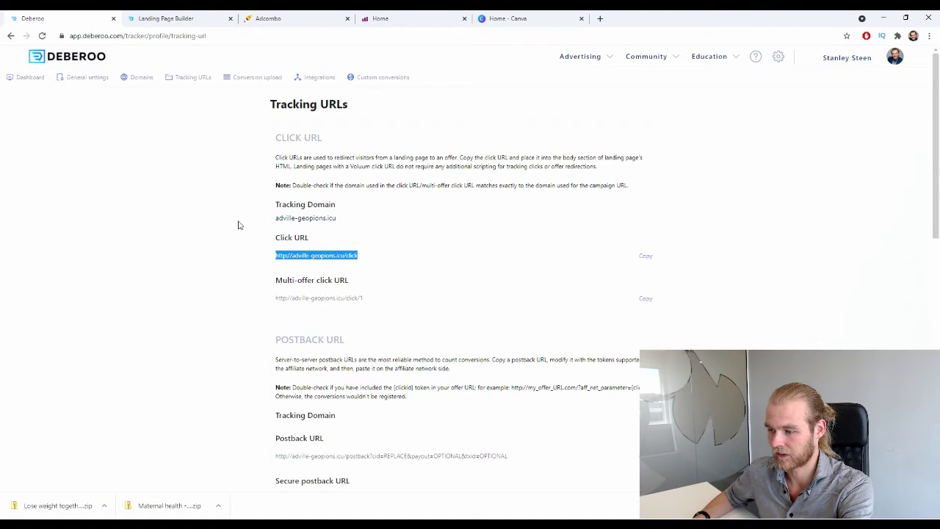
left_click(179, 17)
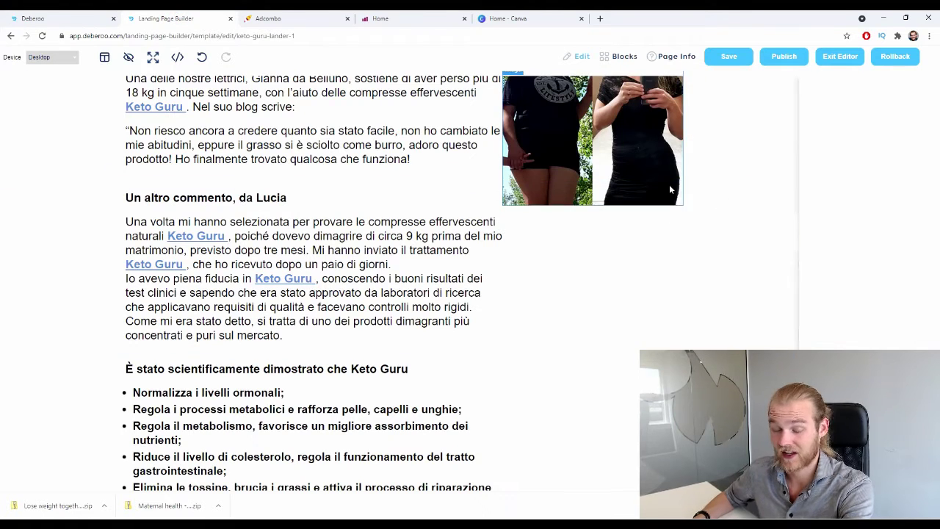
left_click(671, 59)
left_click_drag(846, 165, 869, 167)
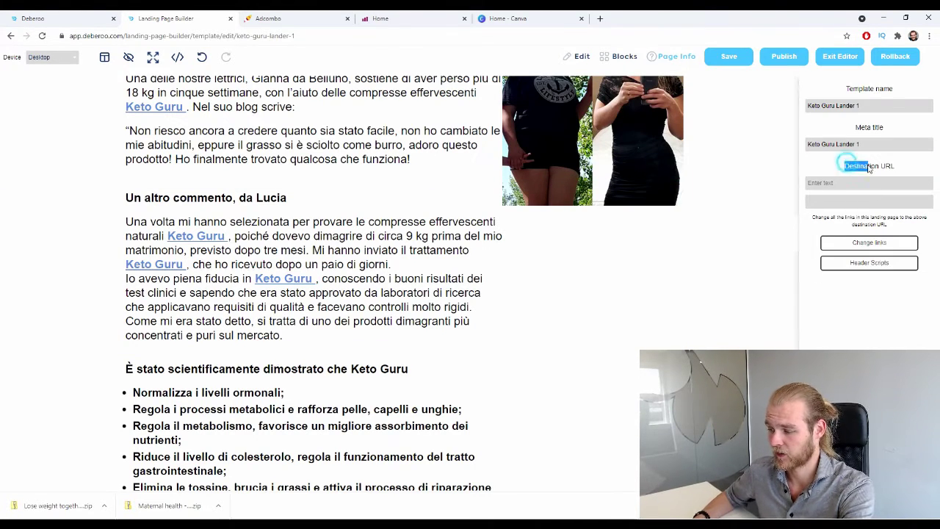
left_click(876, 182)
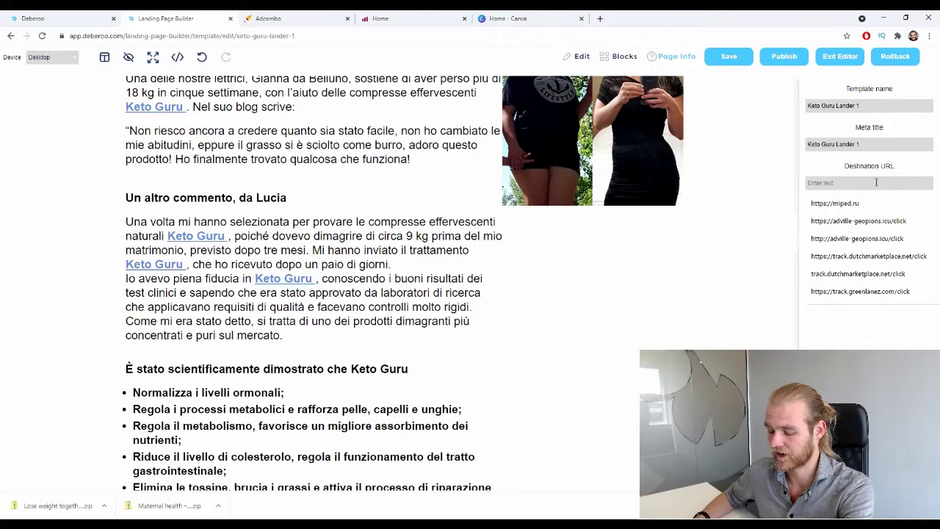
key("Down")
key("Down")
key("Down")
key("Return")
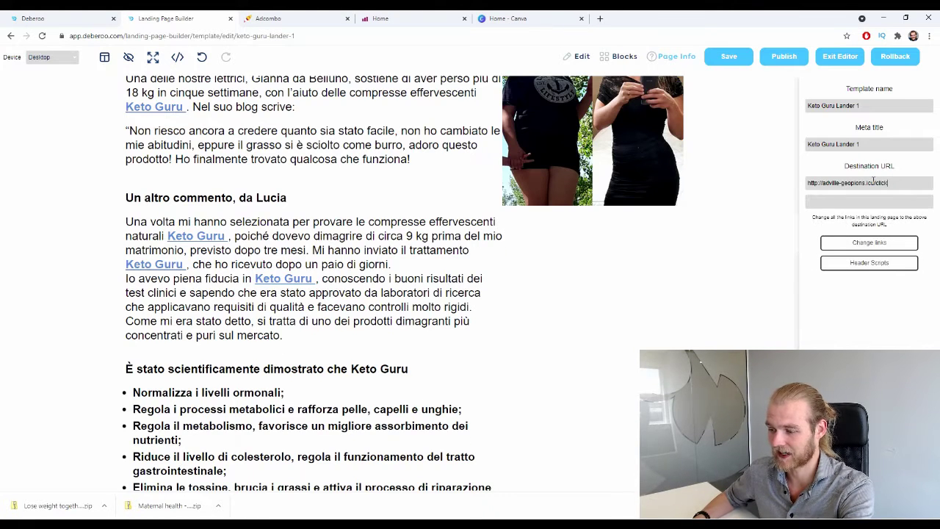
Change all links in Keto Guru Lander 1 to the destination URL, and publish the page and look through it live.
left_click(875, 248)
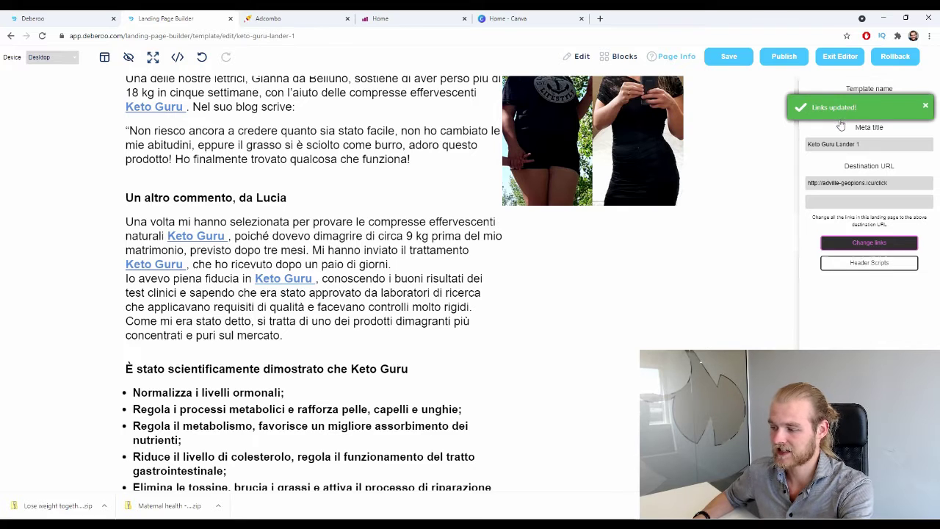
left_click(783, 57)
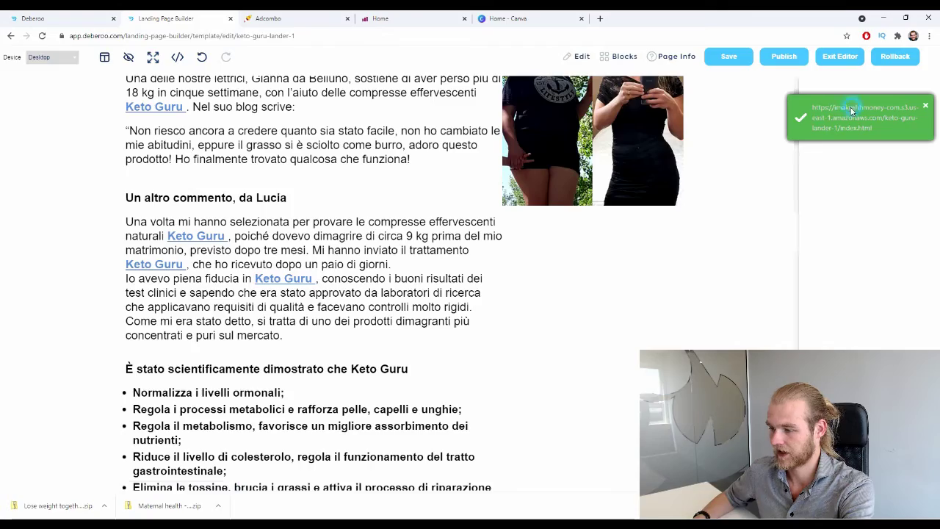
scroll(242, 157, "down", 12)
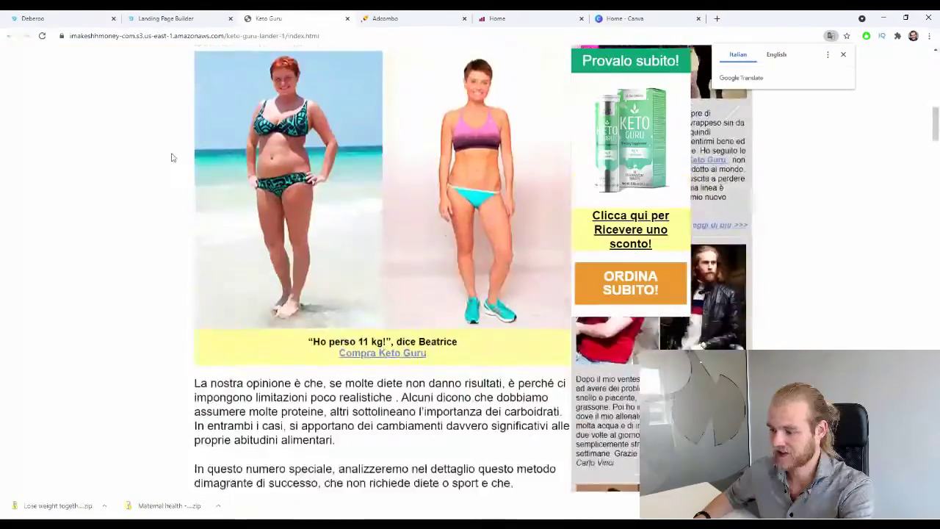
scroll(173, 154, "down", 8)
scroll(177, 146, "up", 15)
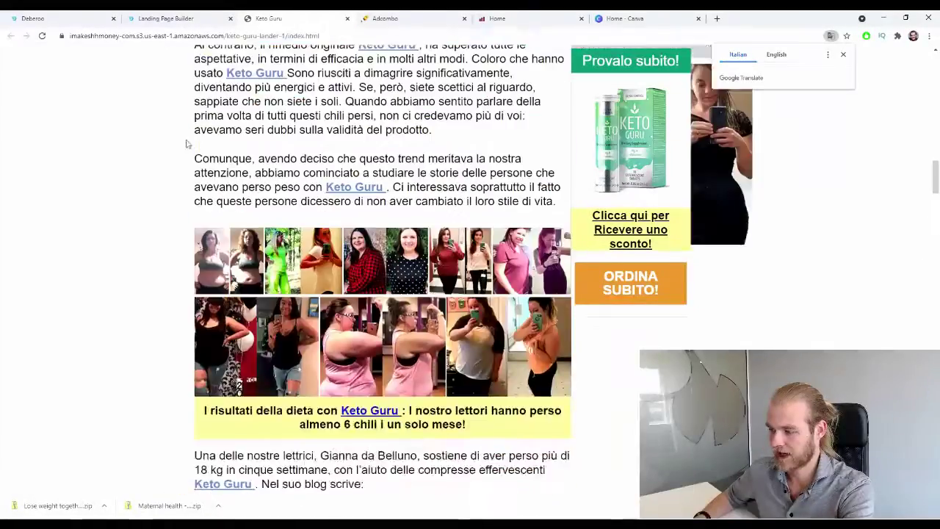
scroll(177, 146, "up", 10)
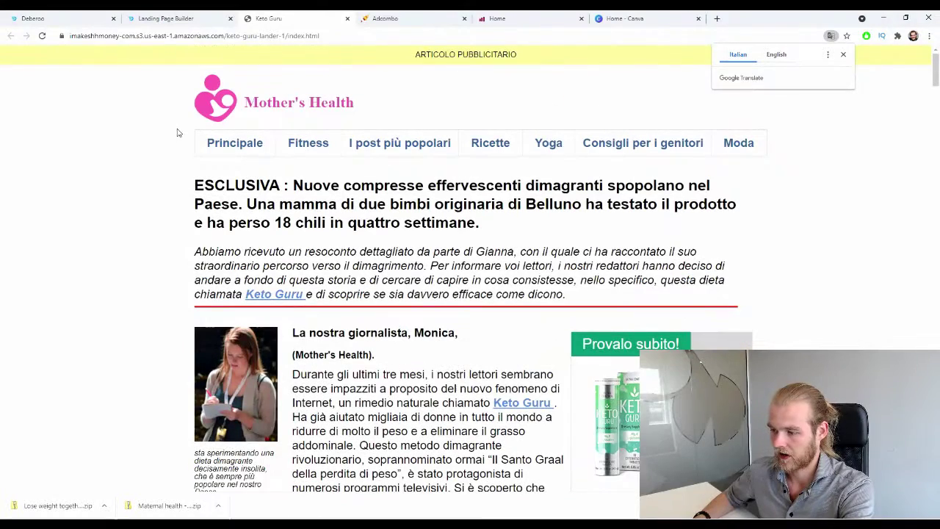
Exit the editor and create a landing page named Keto Guru Lander 2 from the downloaded Lose weight together ZIP.
left_click(187, 24)
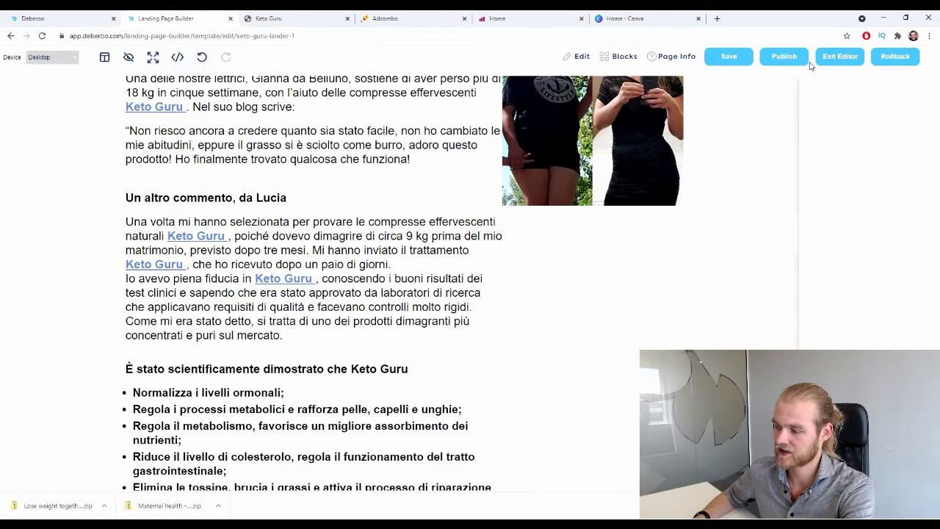
left_click(835, 58)
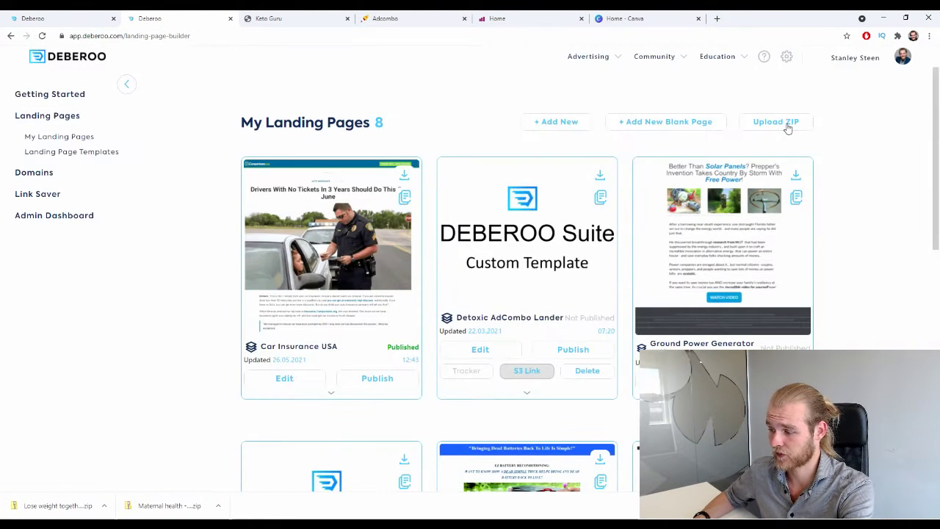
left_click(776, 122)
left_click_drag(44, 509, 523, 303)
left_click(403, 263)
type("K")
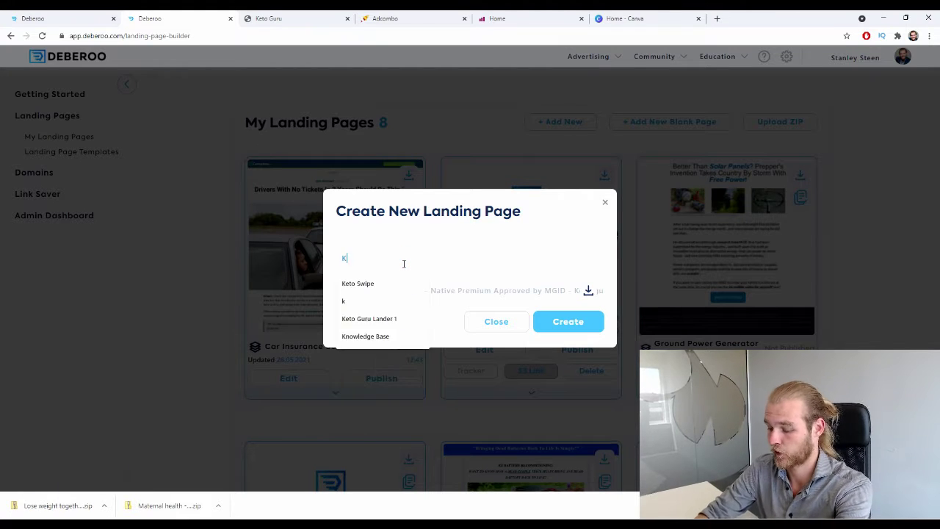
type("eto Guru Lander 2")
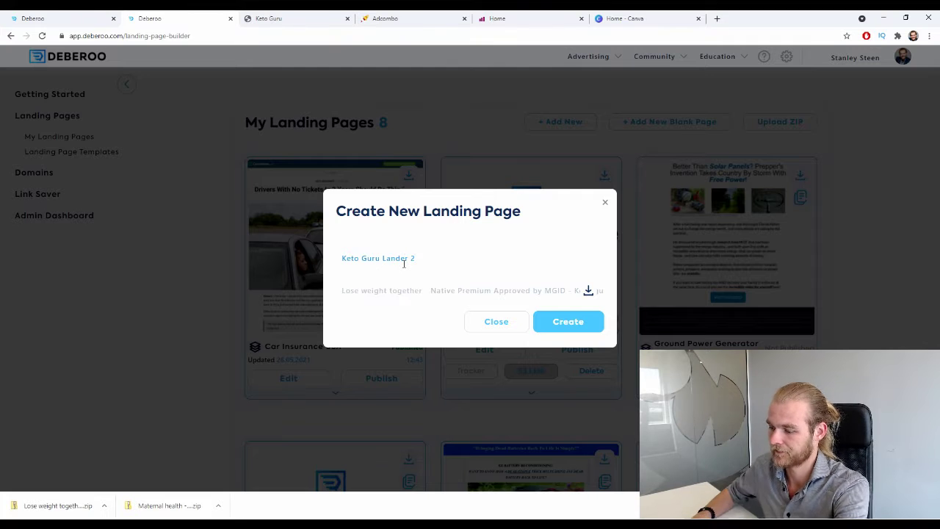
left_click(595, 327)
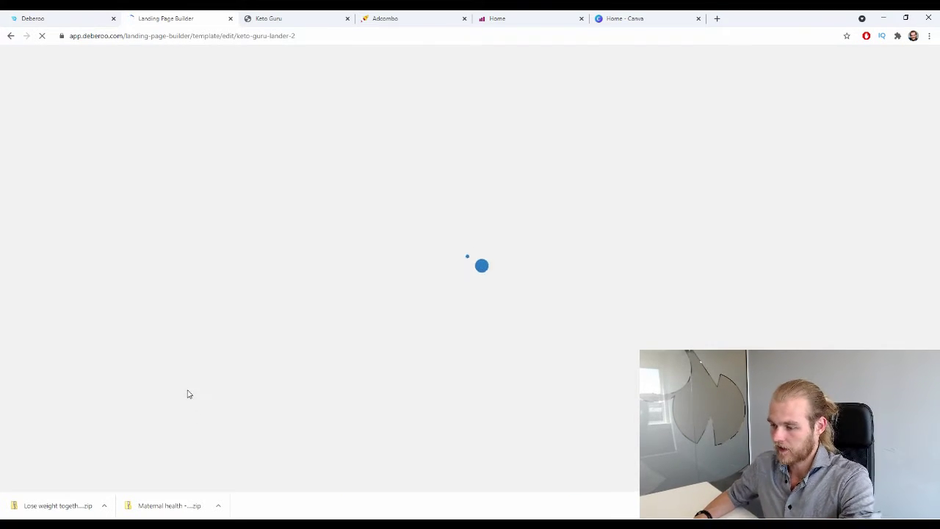
scroll(394, 237, "down", 3)
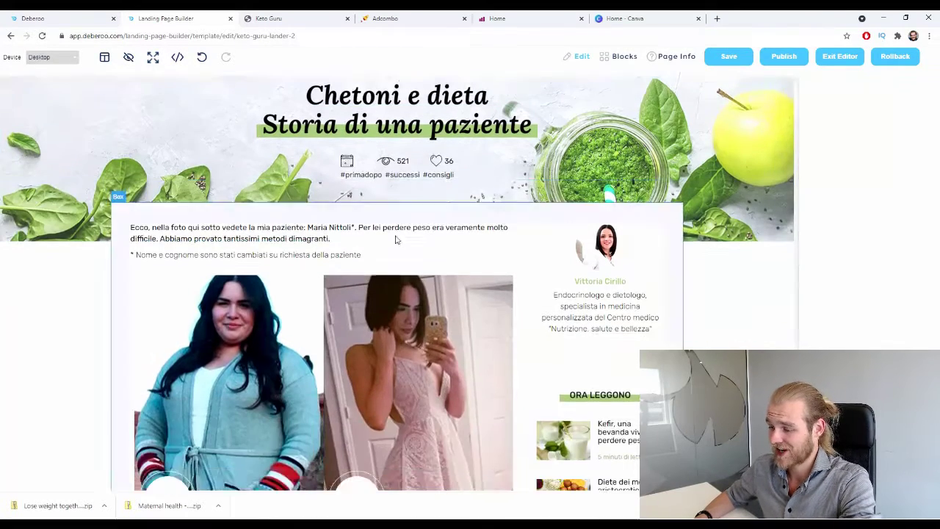
scroll(394, 237, "up", 3)
left_click(670, 56)
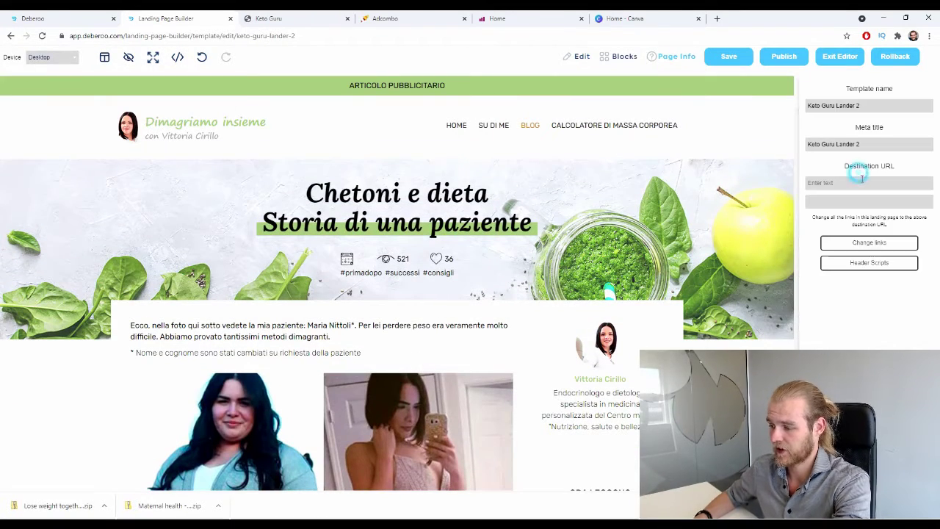
left_click(850, 182)
left_click(830, 200)
left_click(887, 241)
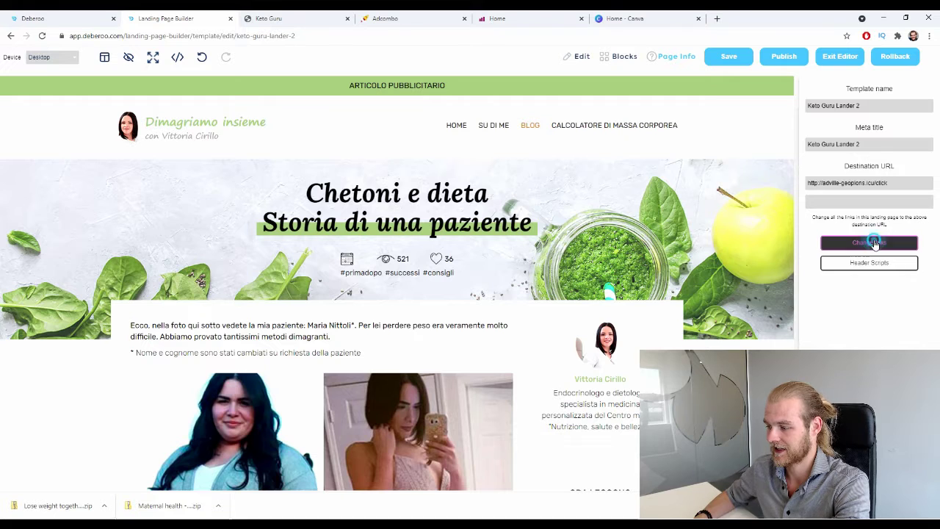
Publish Keto Guru Lander 2 and open its published page.
left_click(783, 56)
left_click(569, 287)
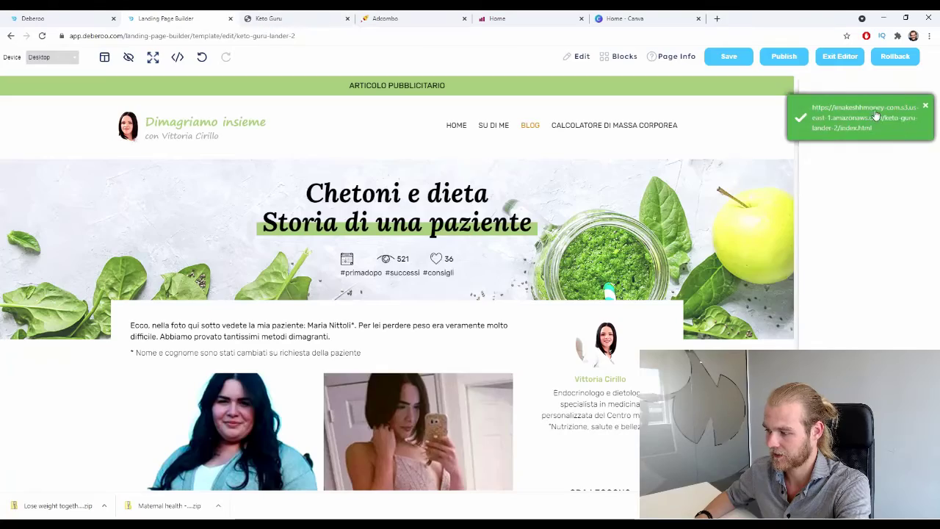
left_click(833, 114)
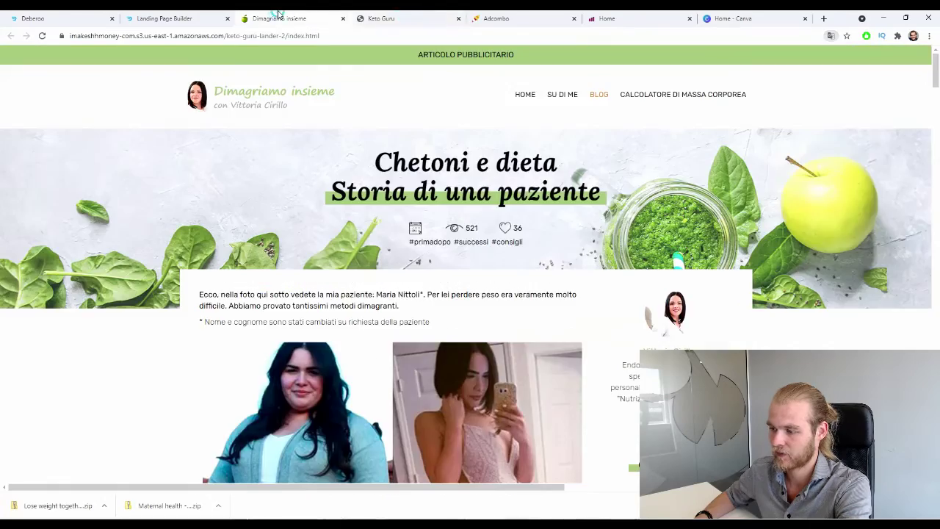
Compare the published pages of Keto Guru Lander 1 and Keto Guru Lander 2.
left_click(357, 16)
left_click(324, 16)
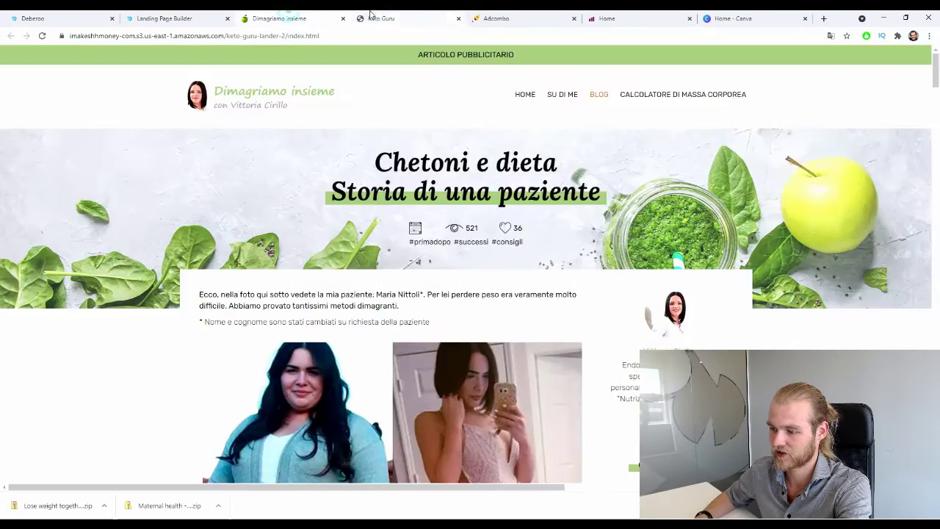
left_click(389, 16)
left_click(323, 16)
left_click(389, 16)
left_click(323, 16)
left_click(390, 16)
left_click(323, 16)
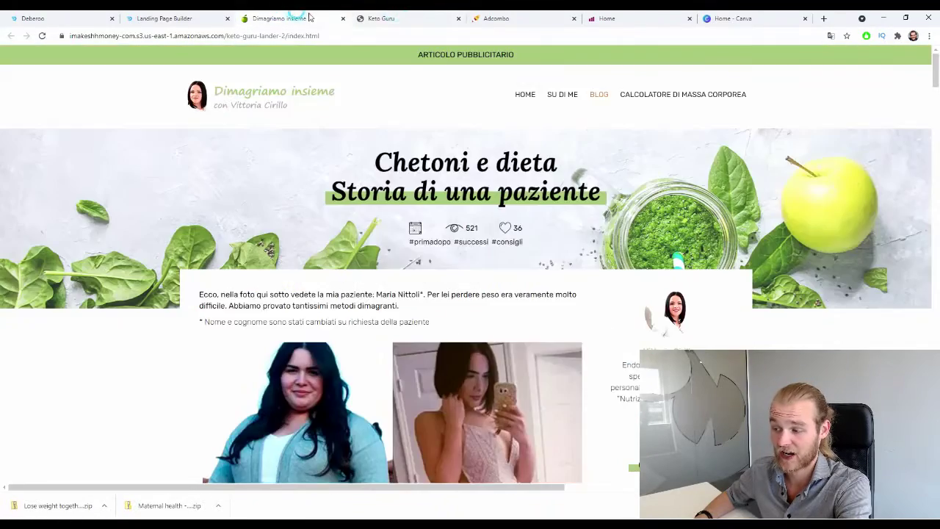
left_click(389, 16)
left_click(323, 16)
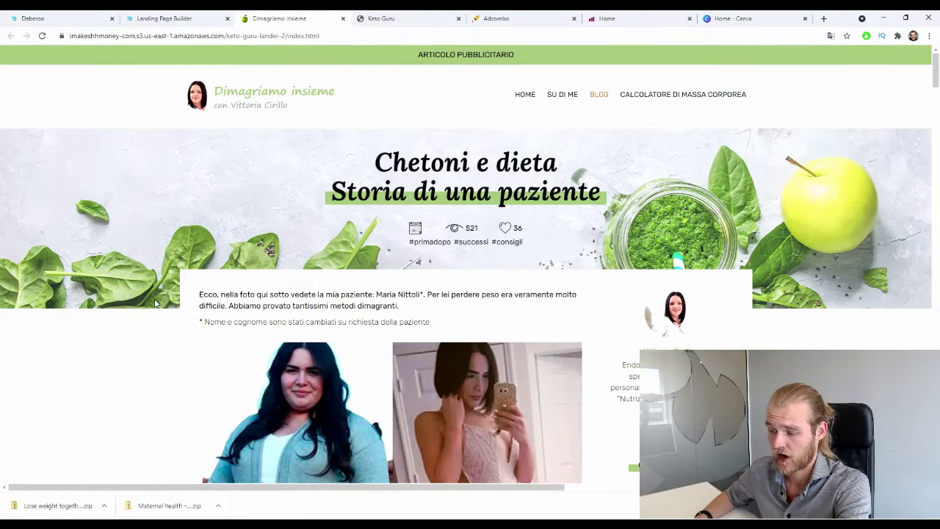
In Deberoo's tracker, start a new lander in the Initial workspace with the country tag Italy.
left_click(58, 17)
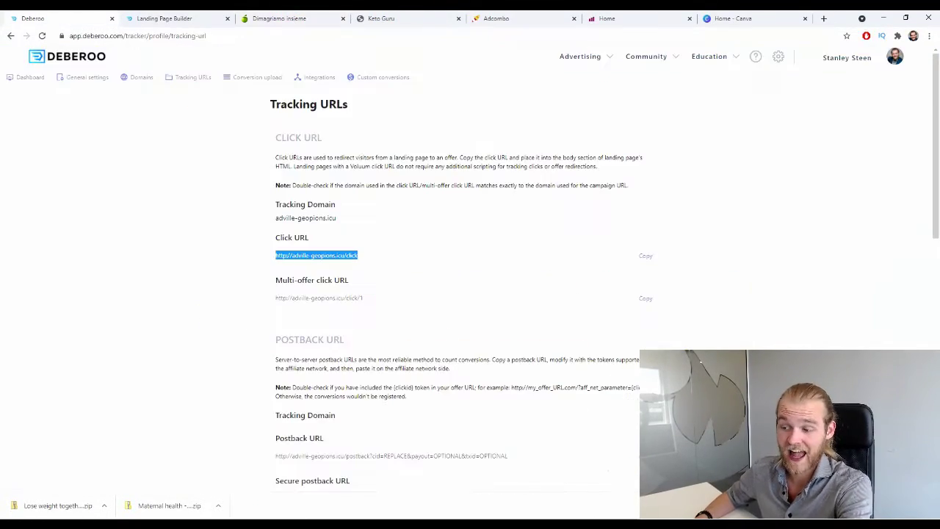
left_click(32, 78)
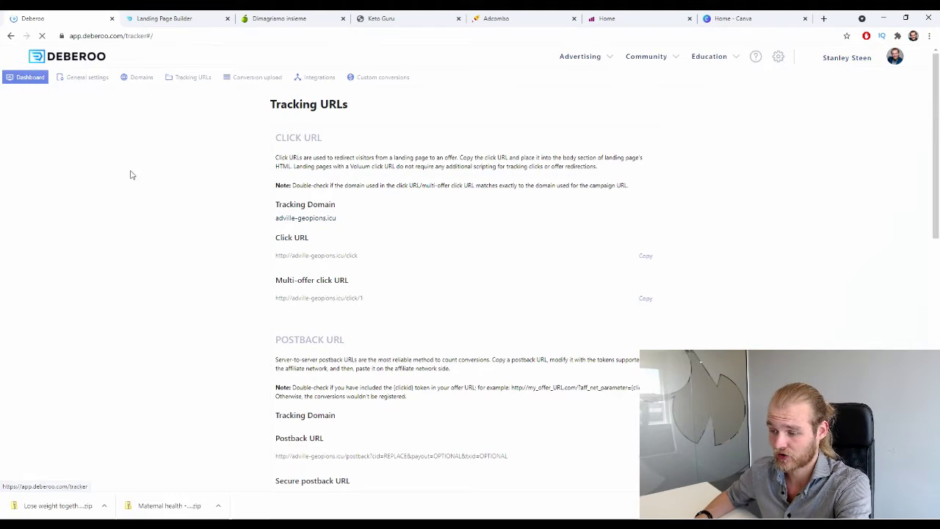
left_click(193, 99)
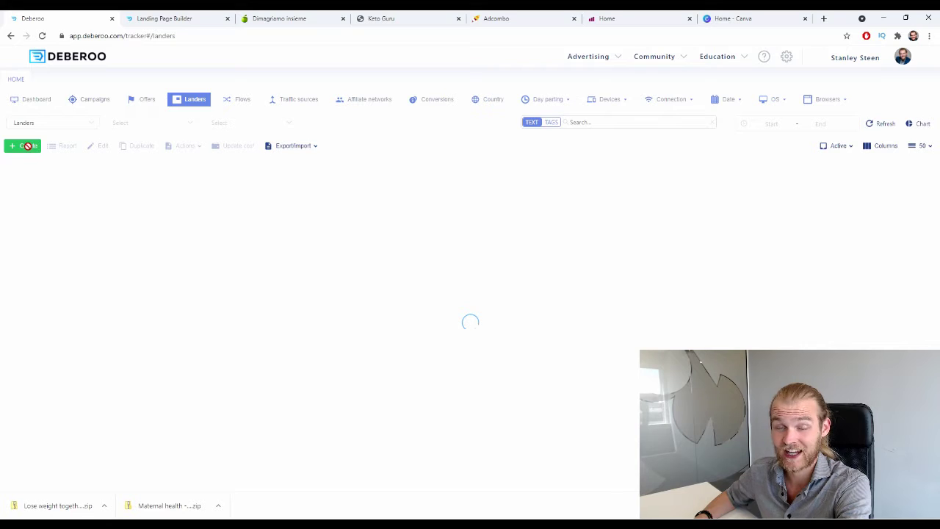
left_click(28, 146)
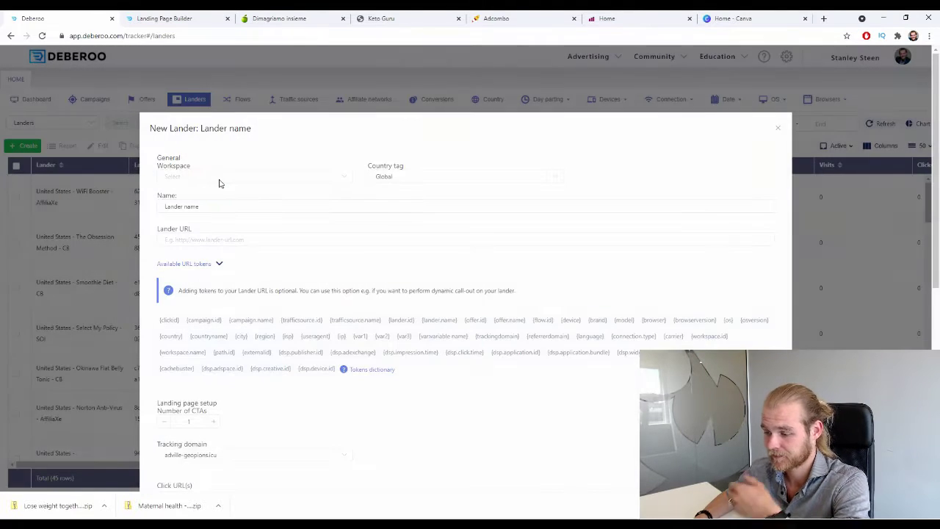
left_click(218, 181)
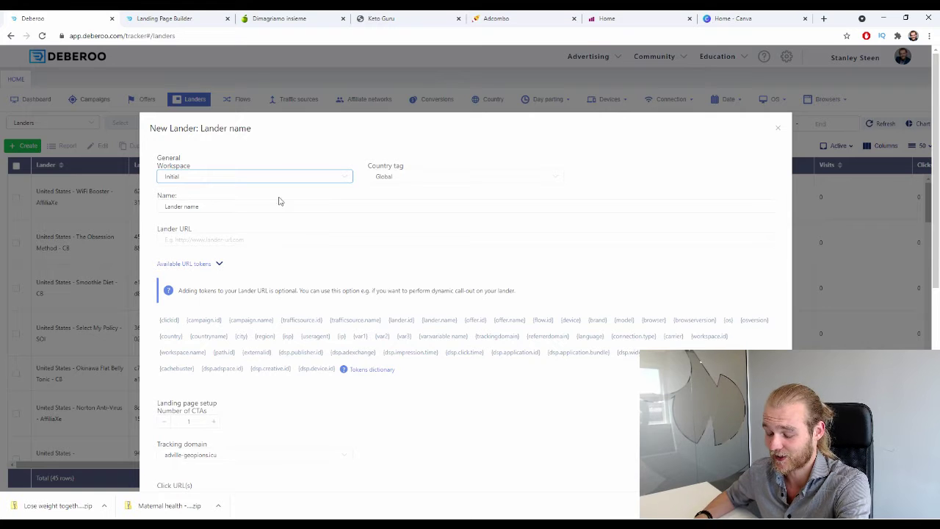
left_click(398, 178)
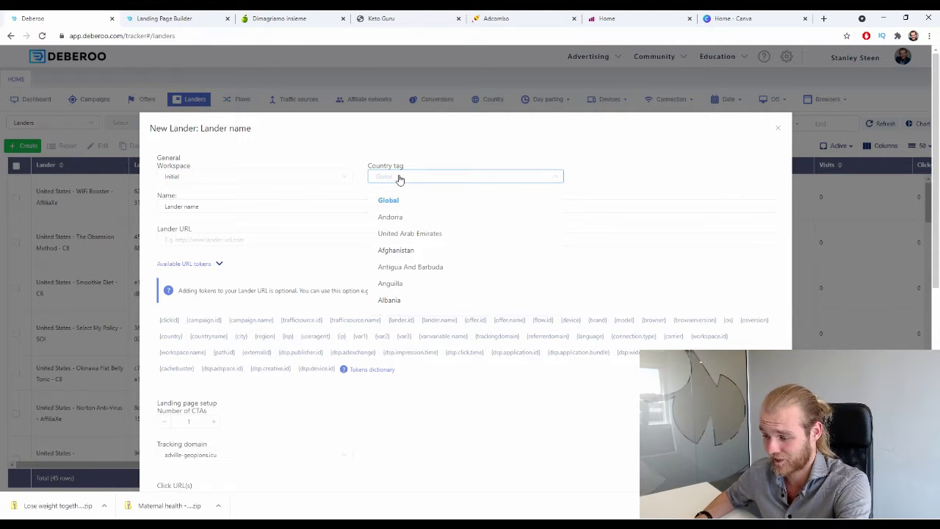
type("it")
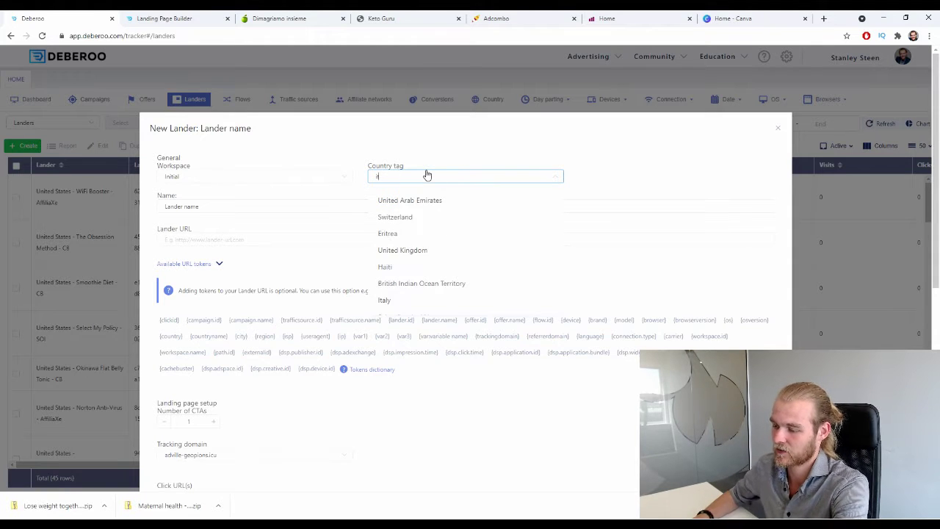
left_click(405, 298)
Name the new lander Keto Guru Lander 1 - AdCombo.
left_click_drag(218, 210, 166, 217)
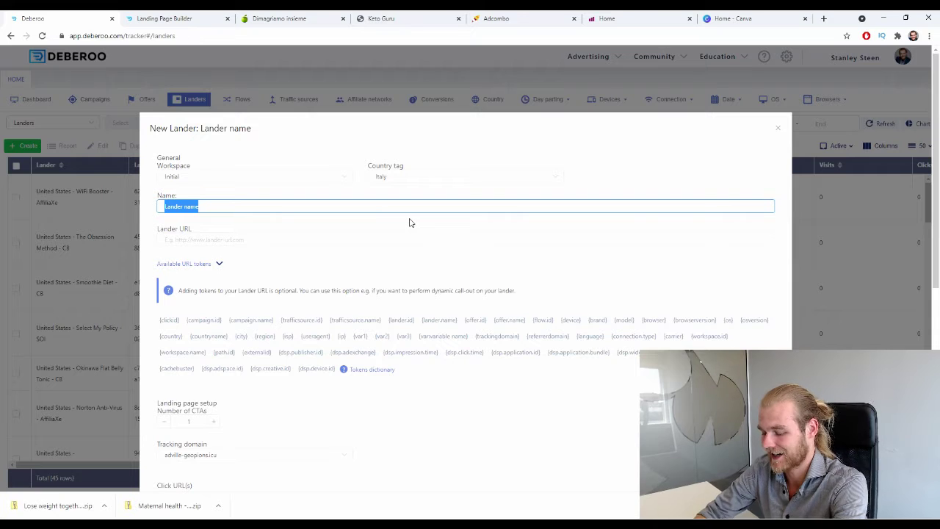
type("Keto Gu")
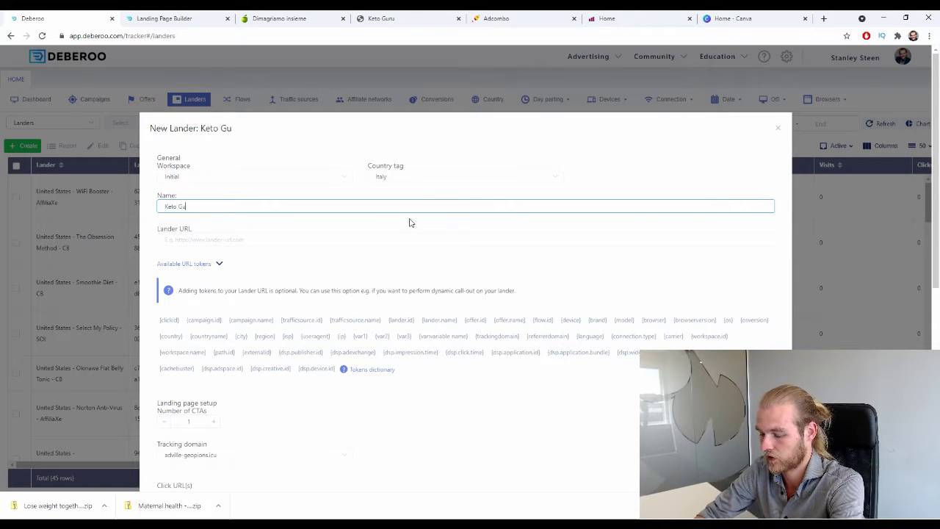
type("ru Lander ")
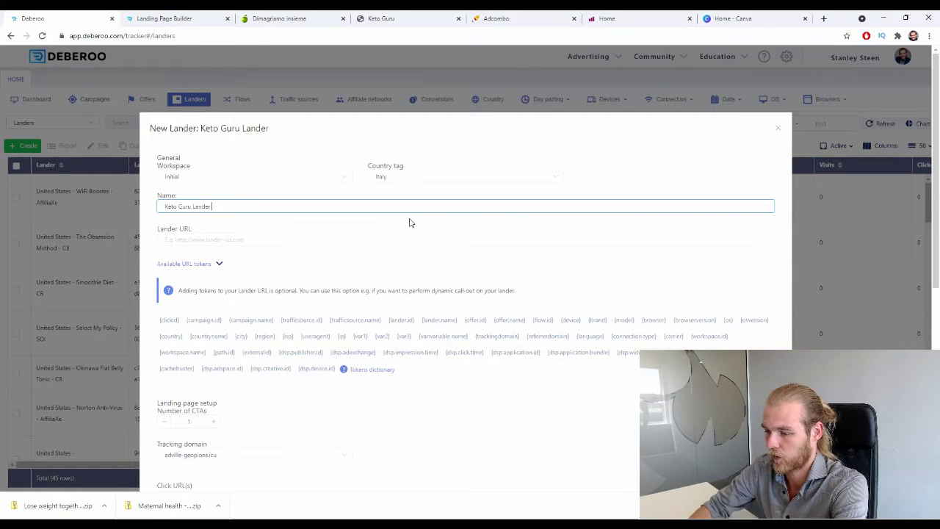
type("1 - AdCombo")
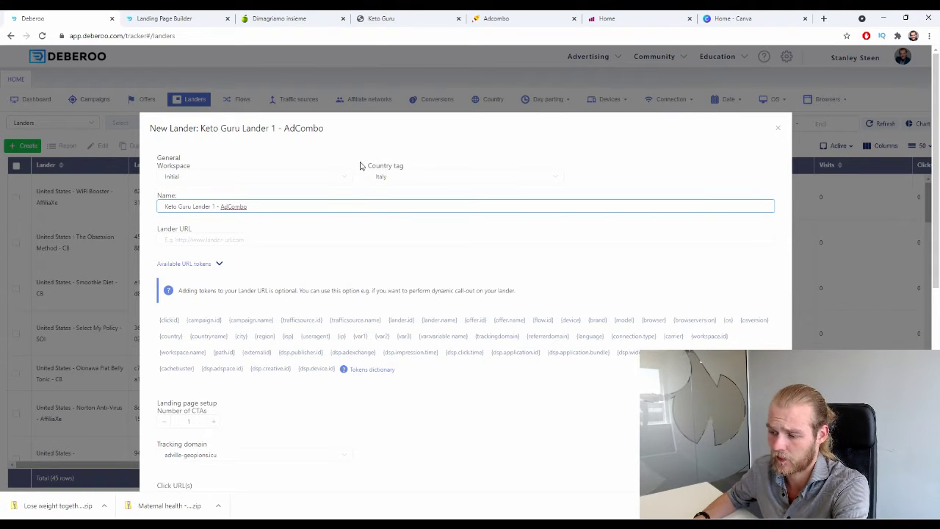
left_click(313, 240)
double_click(229, 207)
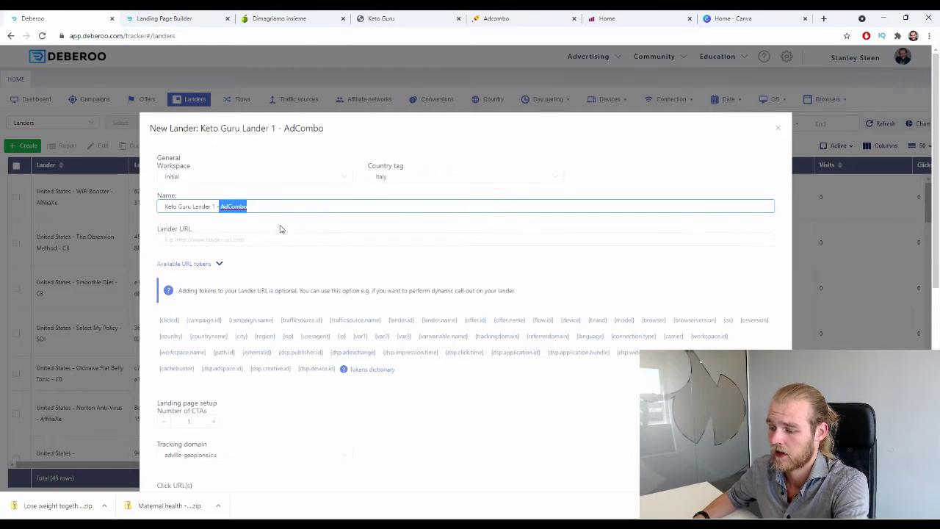
left_click(232, 245)
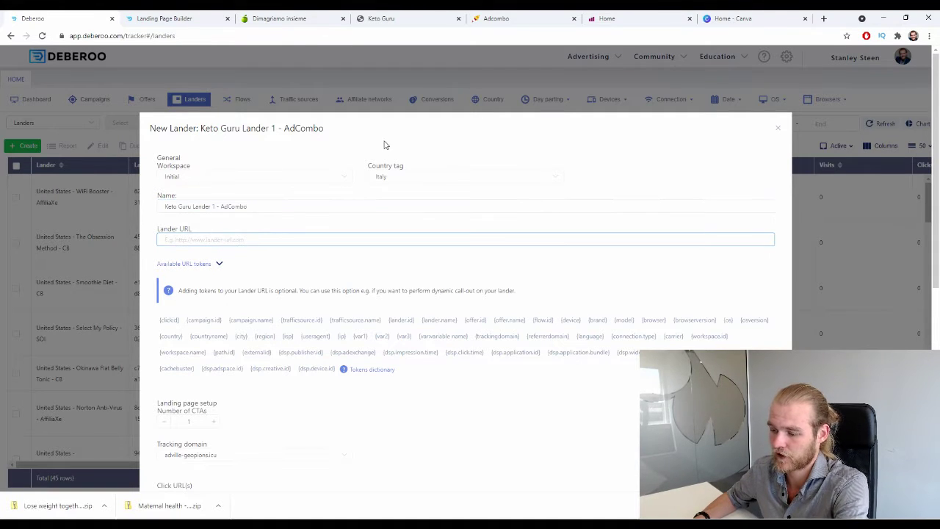
left_click(420, 18)
left_click(225, 35)
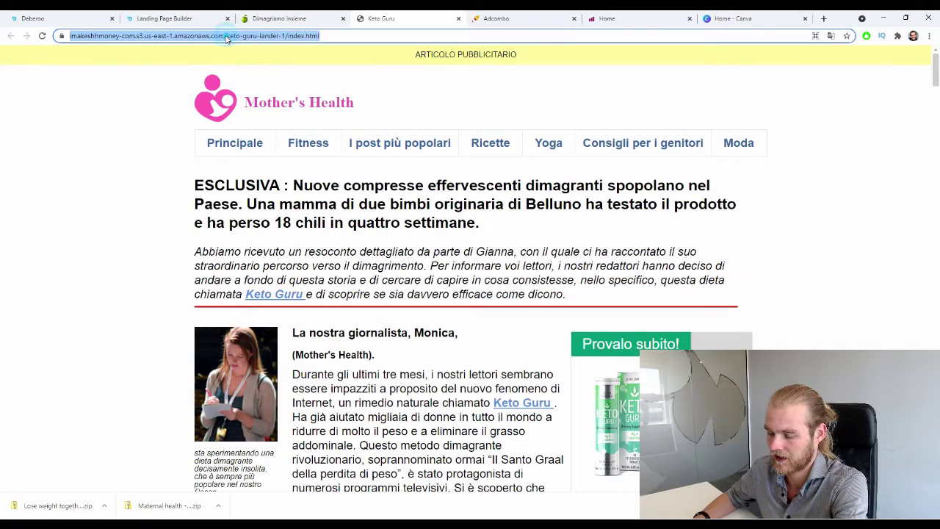
key("ctrl+c")
left_click(59, 18)
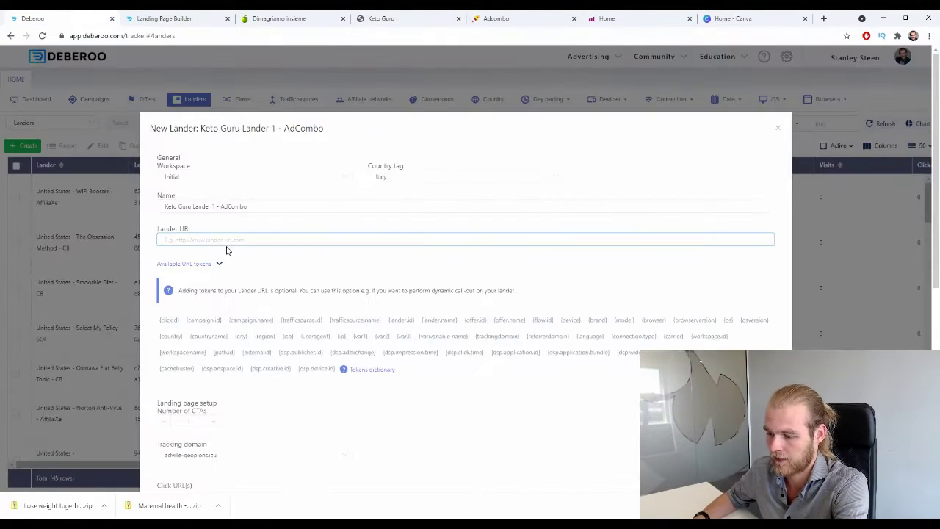
key("ctrl+v")
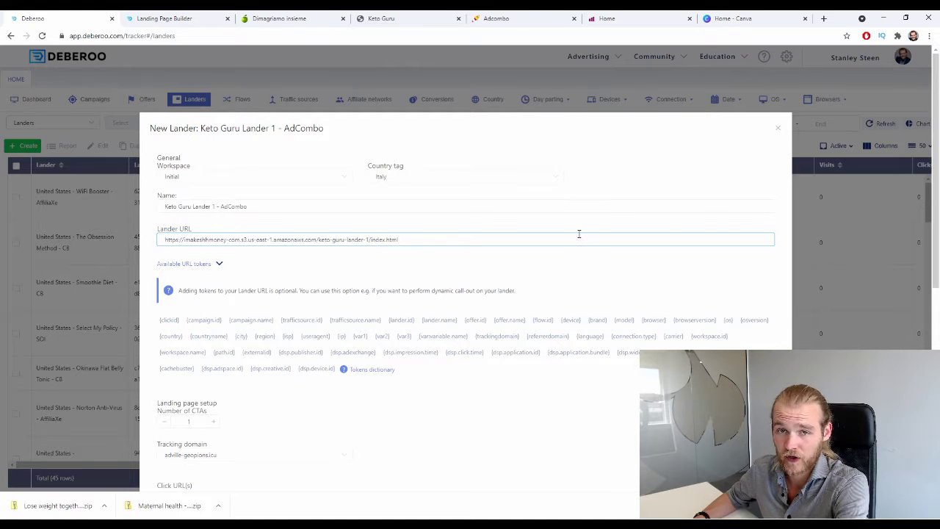
scroll(578, 234, "down", 5)
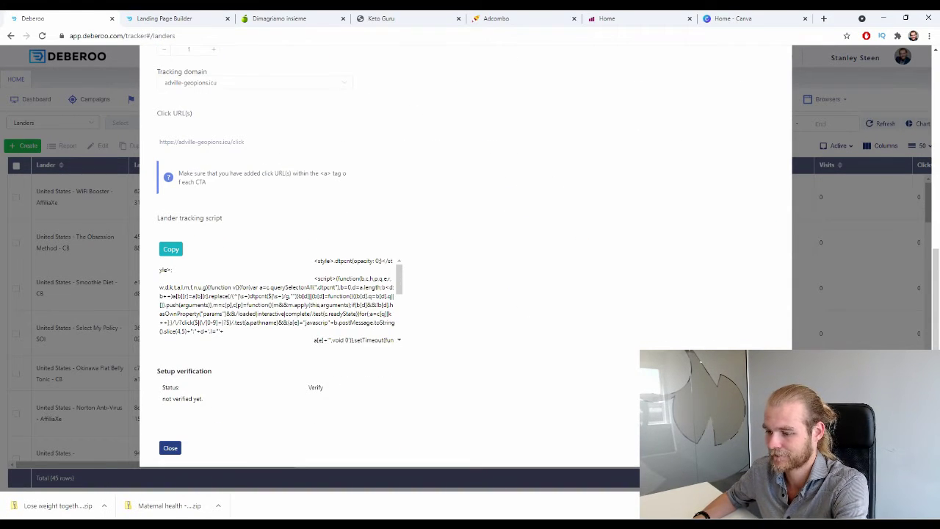
Save the Keto Guru Lander 1 entry and copy the published Keto Guru Lander 2 page address.
key("Escape")
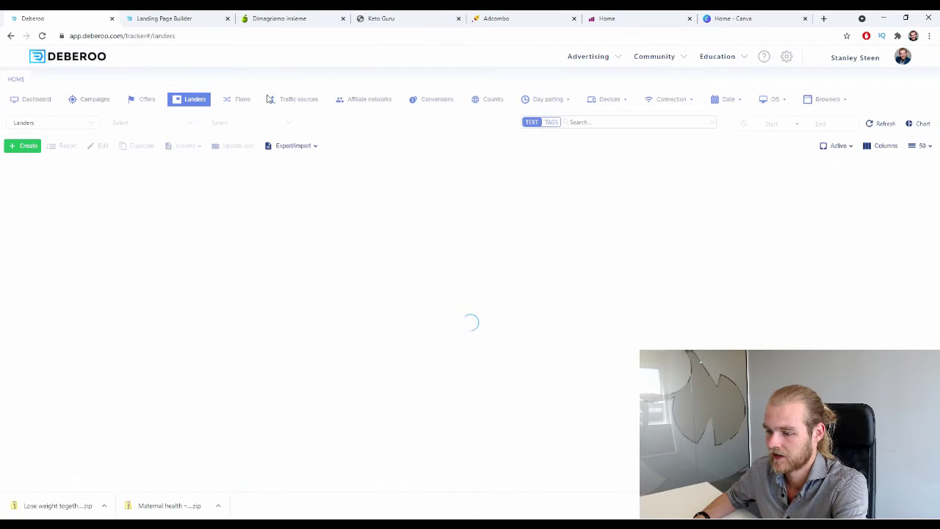
left_click(279, 19)
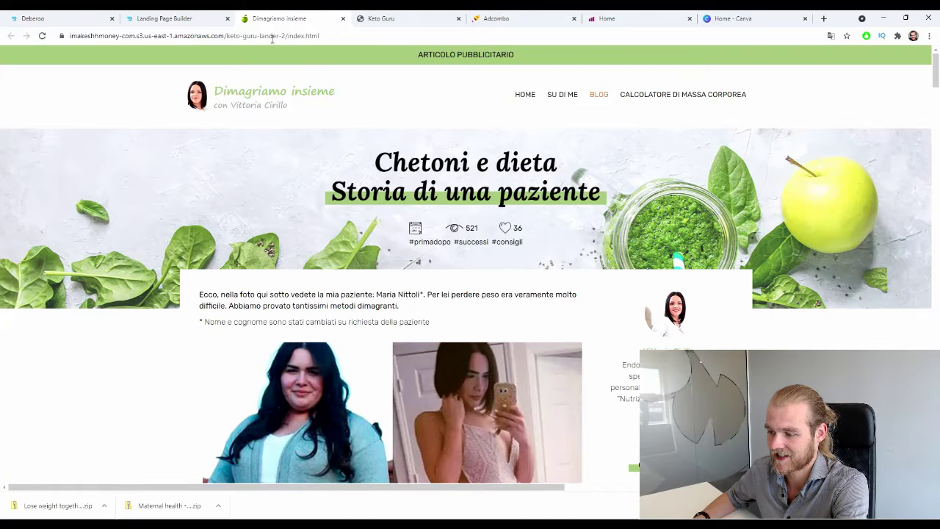
left_click(271, 35)
left_click(51, 18)
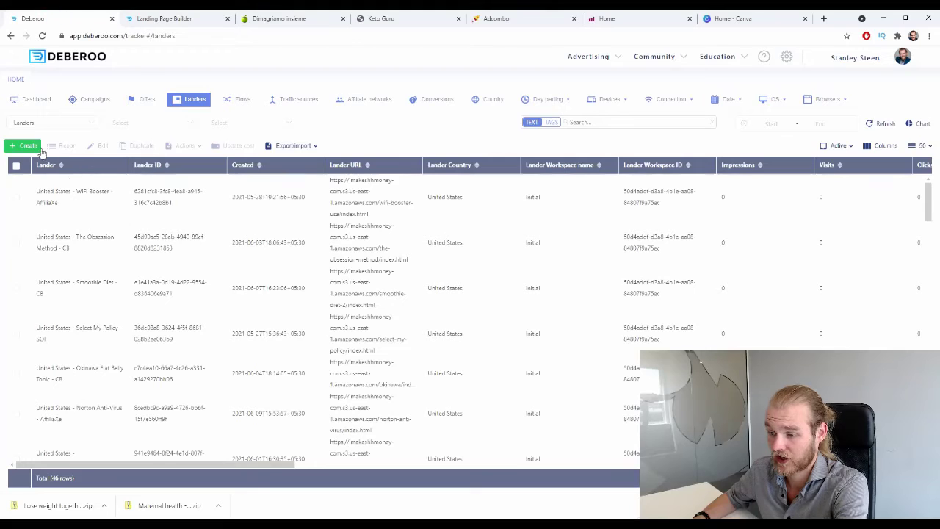
left_click(24, 145)
left_click(28, 160)
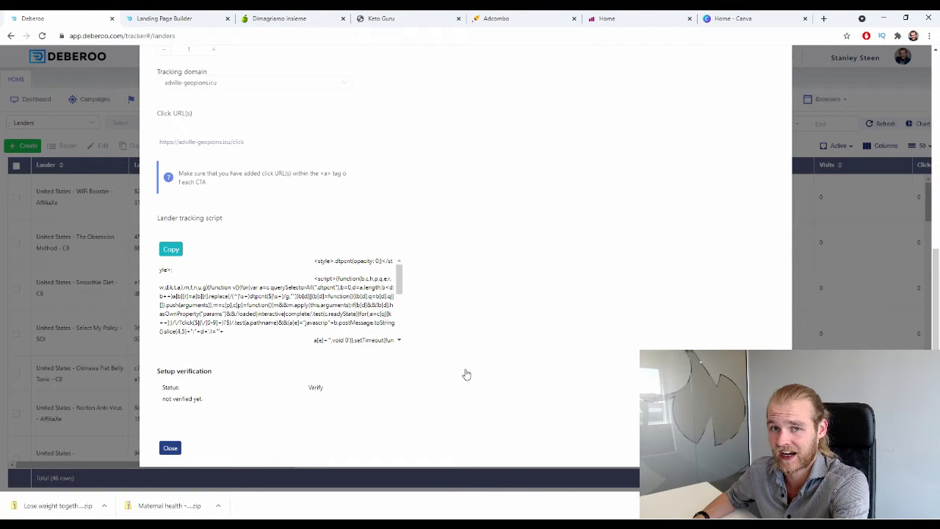
scroll(441, 277, "up", 3)
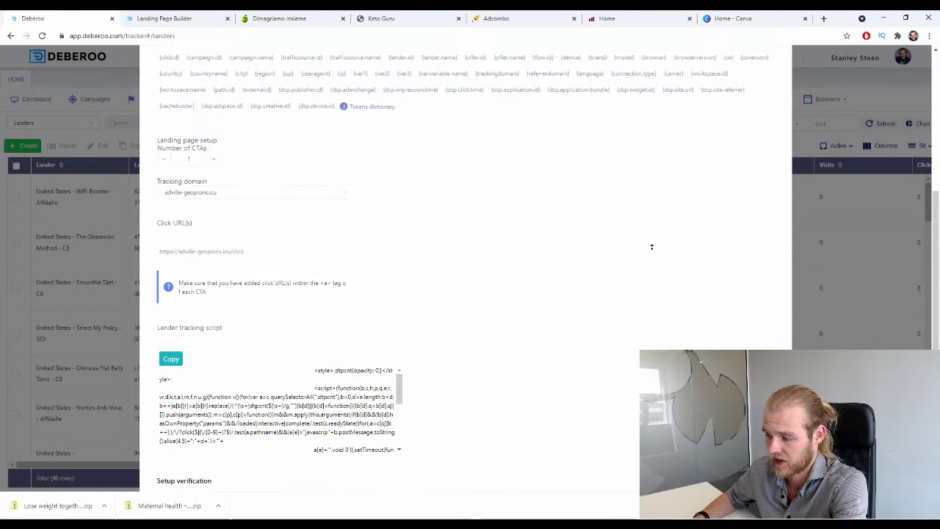
scroll(646, 261, "up", 5)
left_click_drag(430, 240, 127, 248)
key("Escape")
left_click(515, 282)
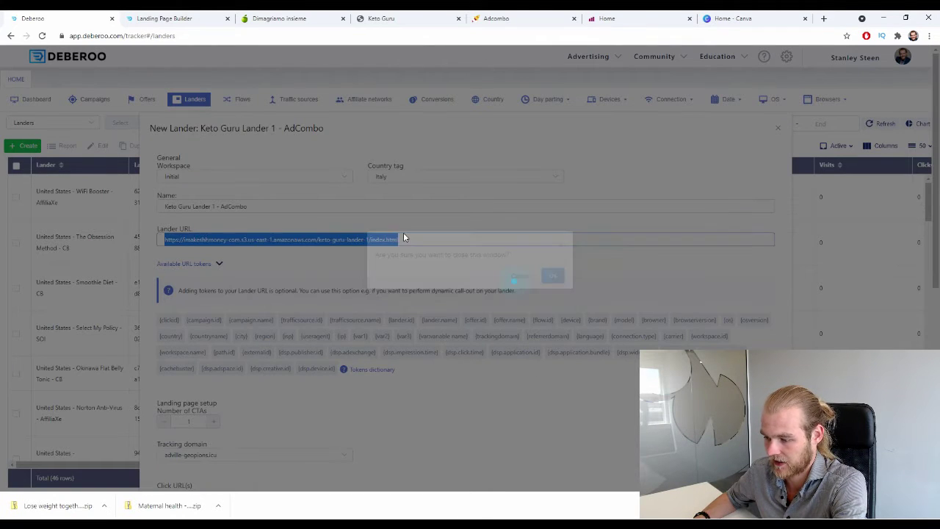
left_click(423, 242)
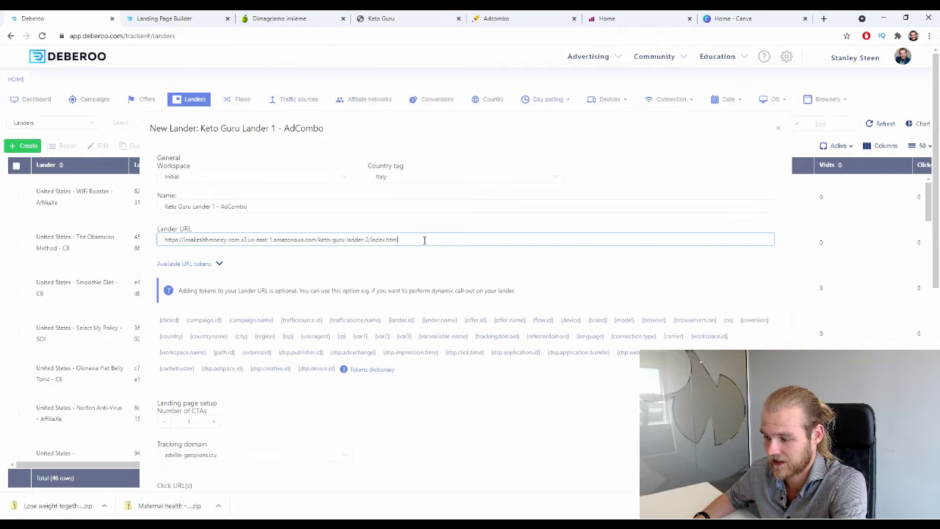
Change the new lander's name to Keto Guru Lander 2 - AdCombo and save the lander.
left_click(221, 206)
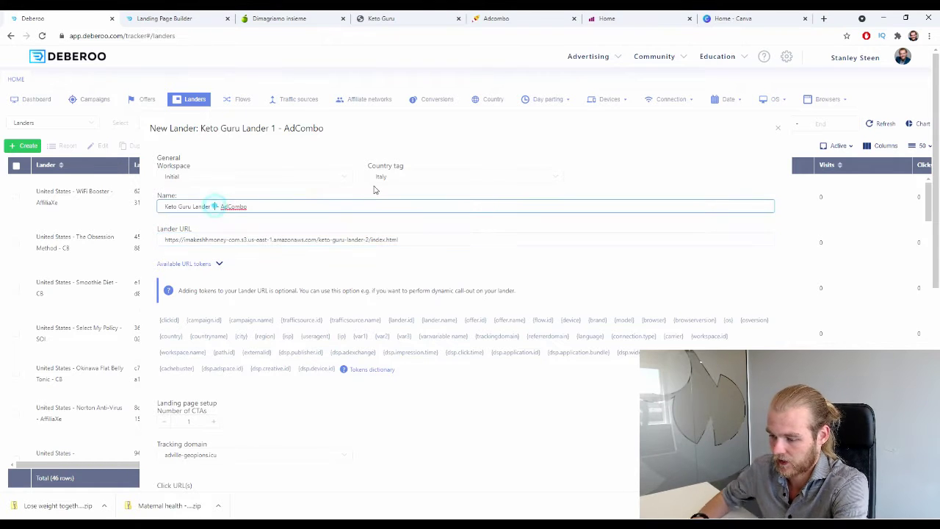
type("2")
scroll(373, 189, "down", 5)
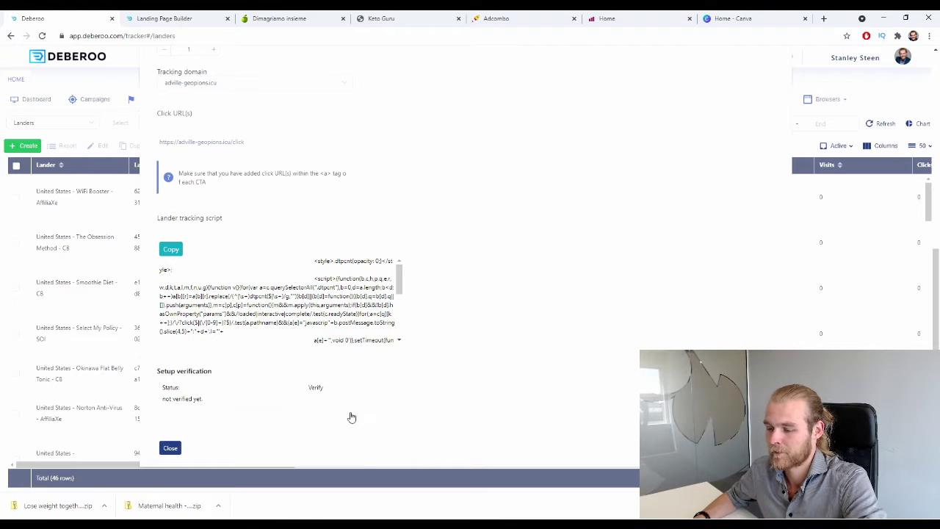
key("Escape")
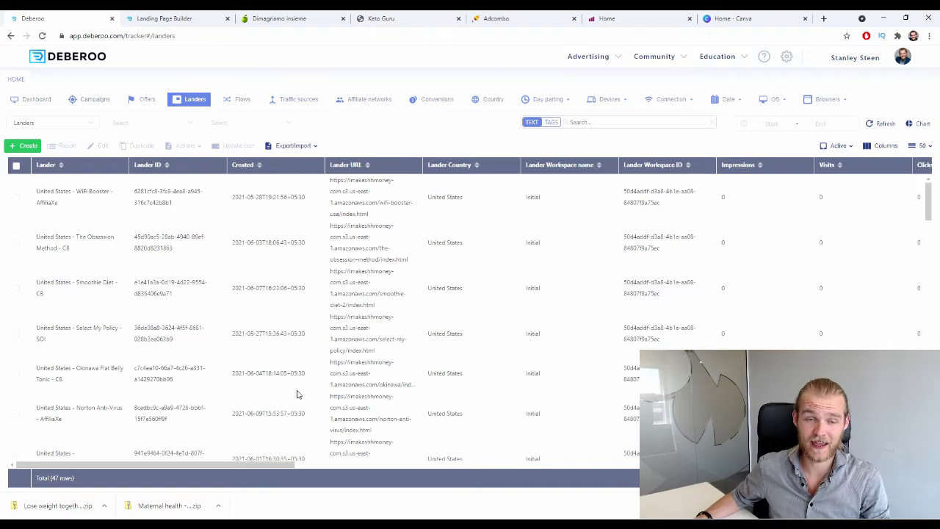
Start a simple campaign in the Initial workspace with Adcash as the traffic source.
left_click(88, 102)
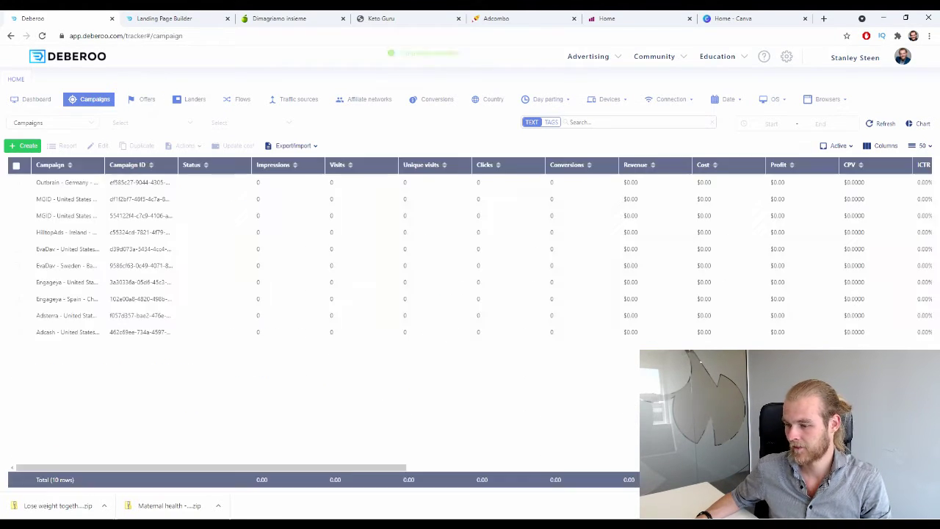
left_click(30, 147)
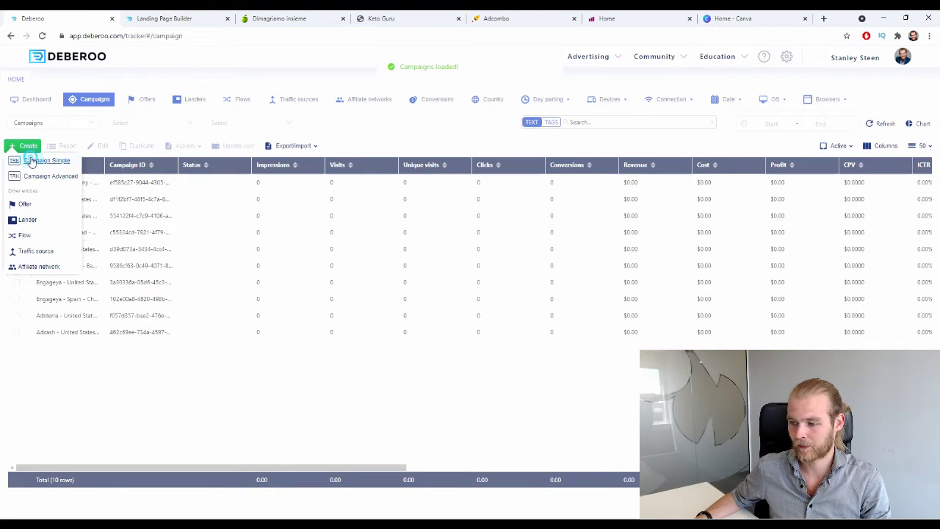
left_click(29, 158)
left_click(230, 206)
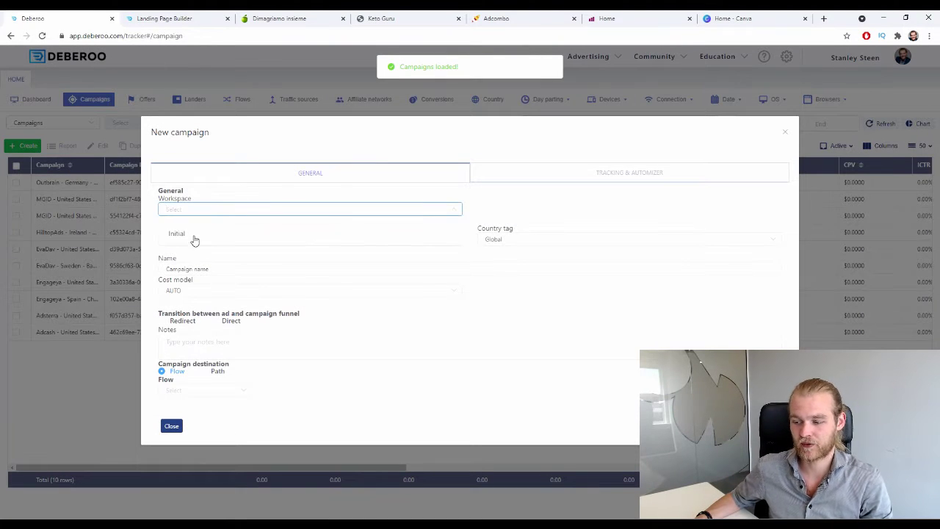
left_click(189, 234)
left_click(195, 240)
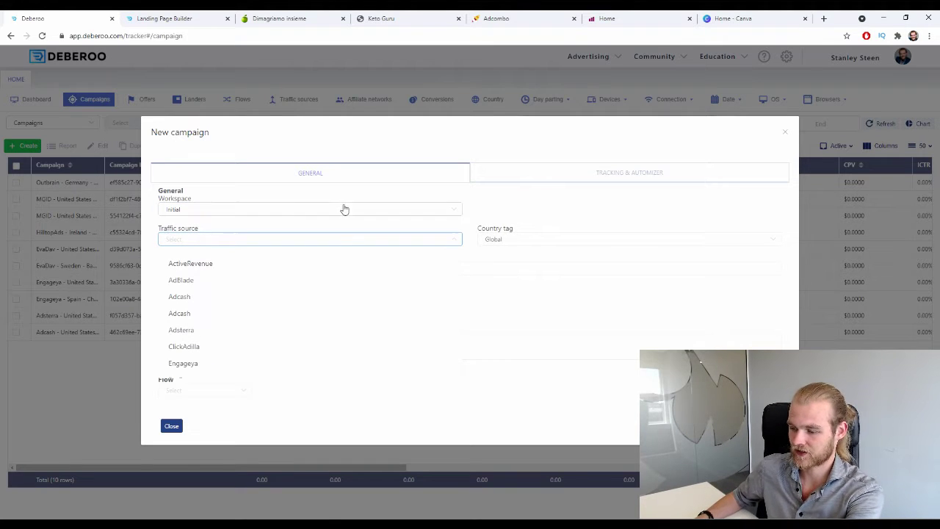
left_click(219, 313)
Set the campaign's country tag to Italy and name the campaign Keto Guru - AdCombo.
left_click(508, 242)
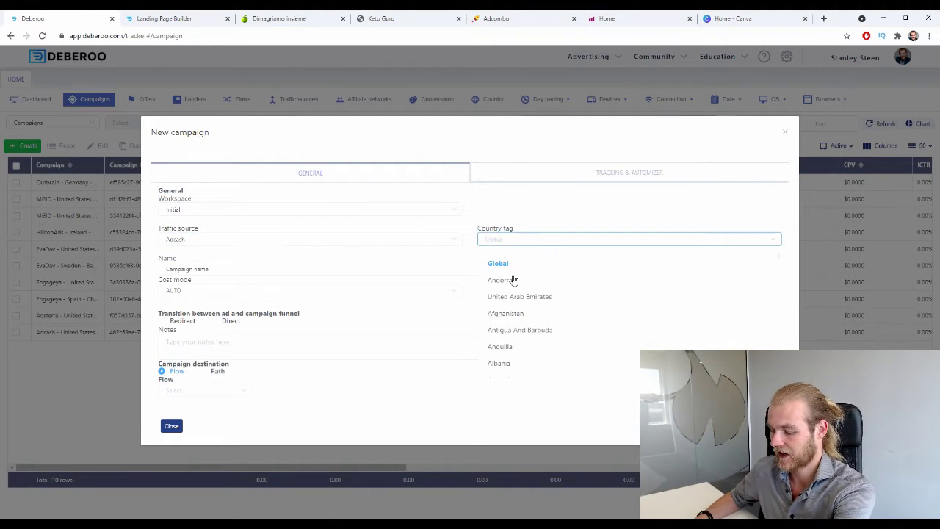
type("ita")
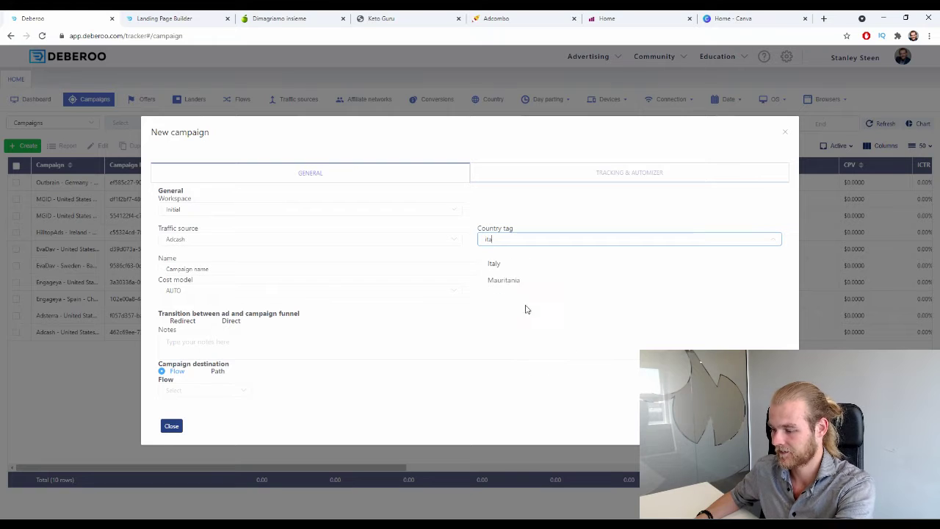
left_click(504, 264)
left_click_drag(233, 269, 166, 271)
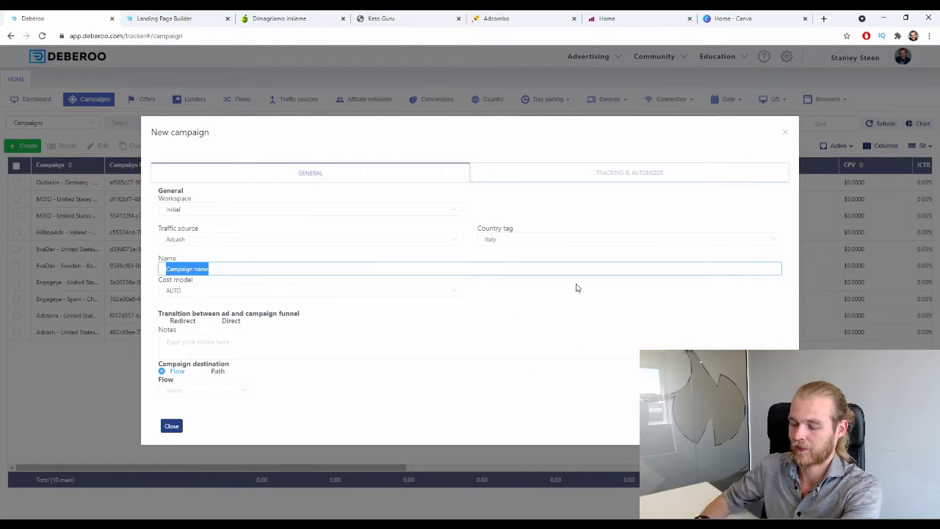
type("Keto Guru - AdCombo")
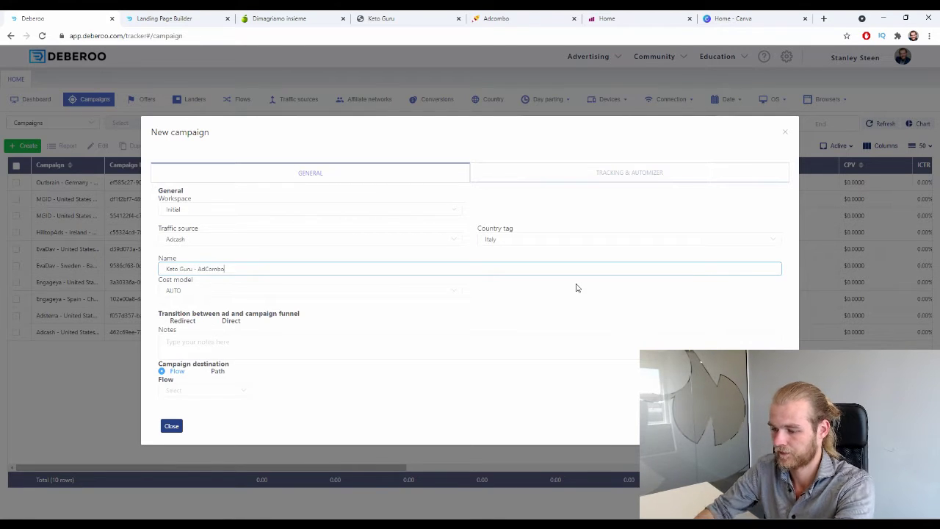
Set the transition between ad and campaign funnel to Redirect and the campaign destination to Path.
left_click(235, 324)
left_click(168, 322)
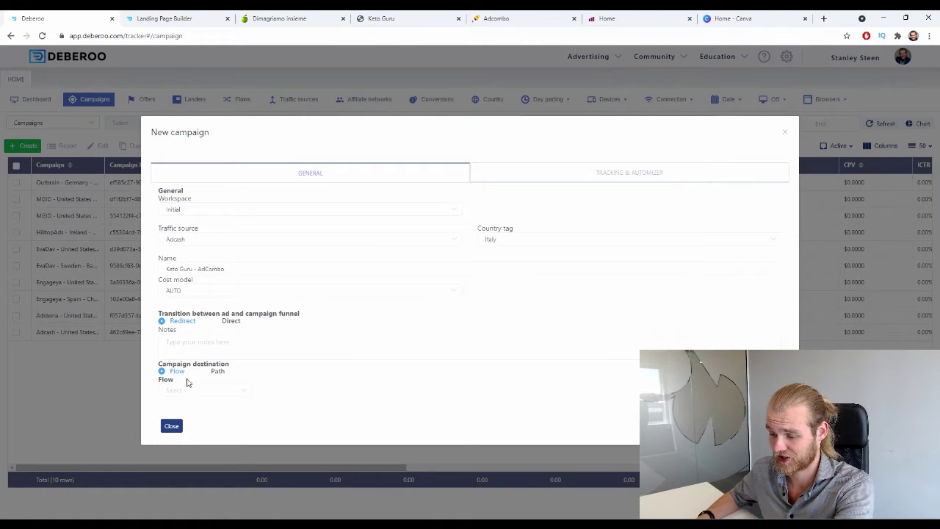
left_click_drag(173, 365, 213, 372)
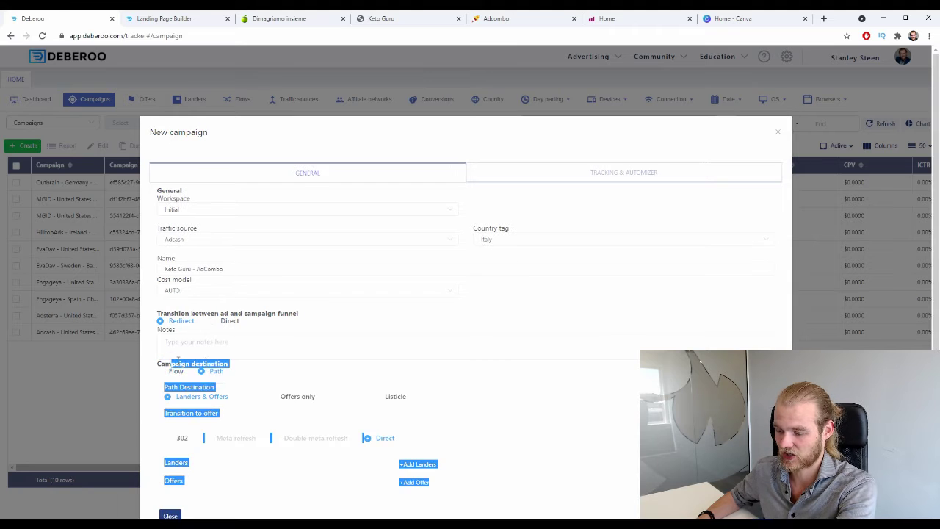
left_click(227, 364)
scroll(213, 338, "down", 1)
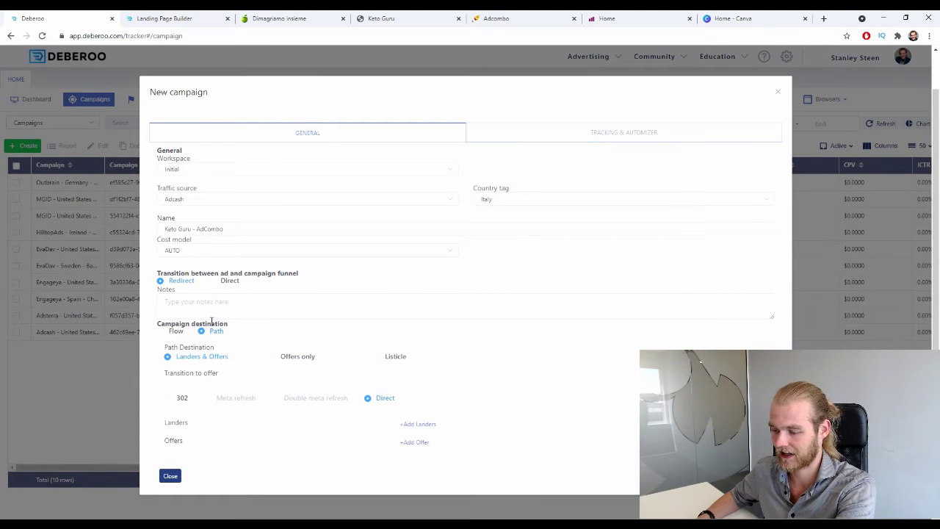
For the Landers & Offers path destination, set the transition to offer to 302.
left_click_drag(164, 349, 211, 353)
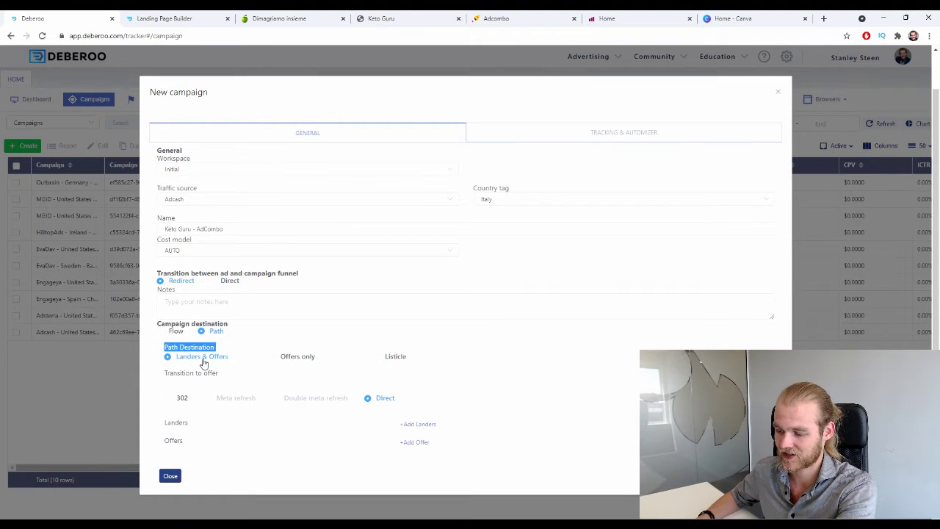
left_click(197, 372)
left_click(178, 399)
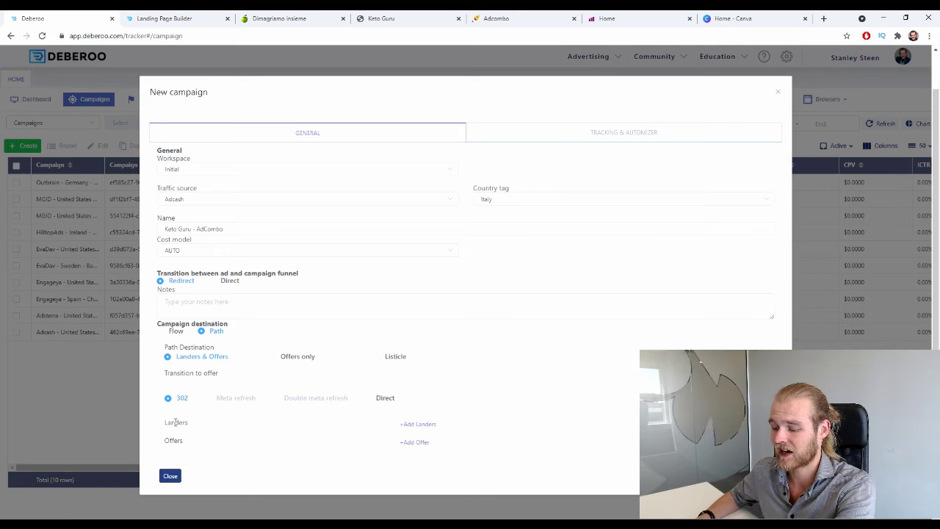
left_click_drag(163, 423, 202, 443)
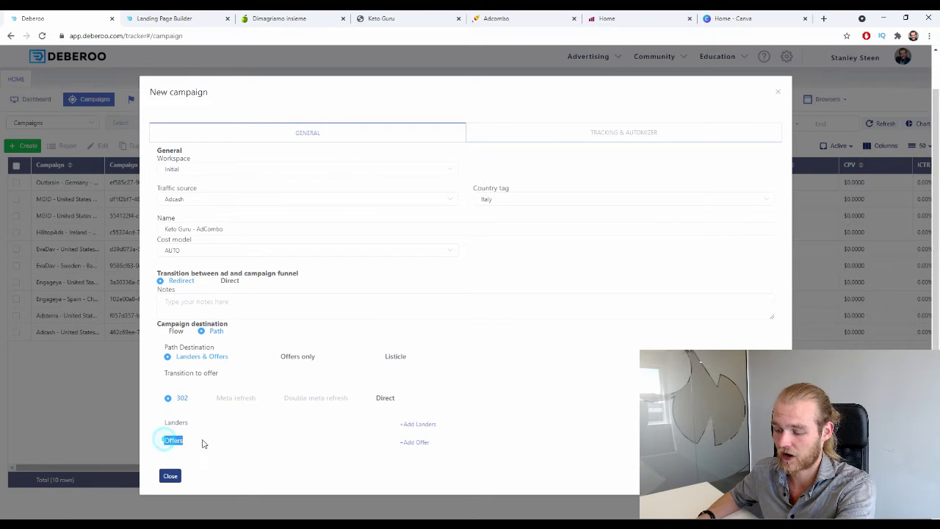
left_click(194, 430)
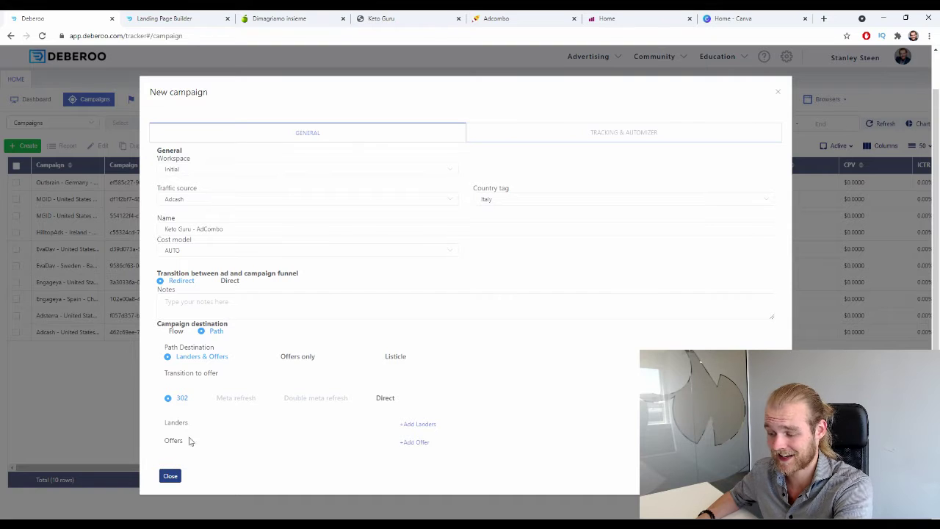
Add two lander entries and one offer entry to the campaign path.
left_click(418, 423)
left_click(438, 424)
left_click(433, 473)
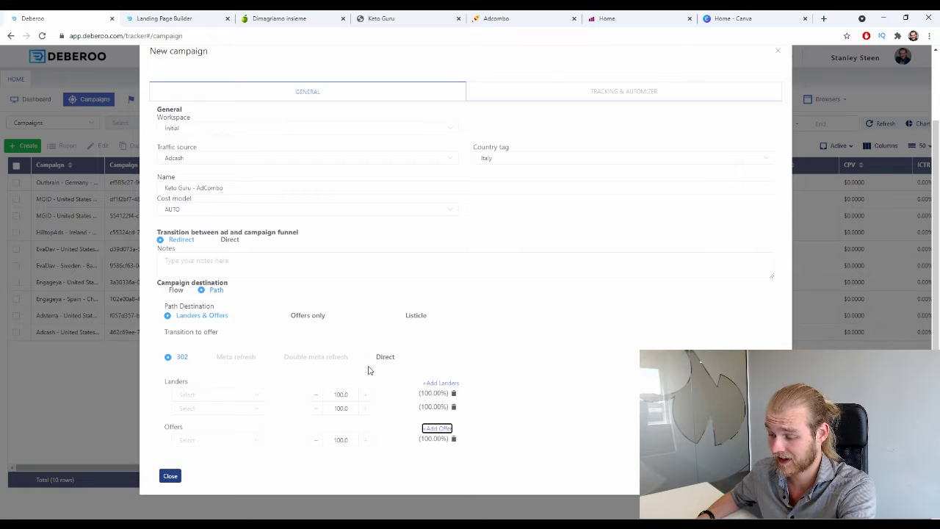
Assign Italy - Keto Guru Lander 1 - AdCombo to the path's first lander entry.
left_click(234, 397)
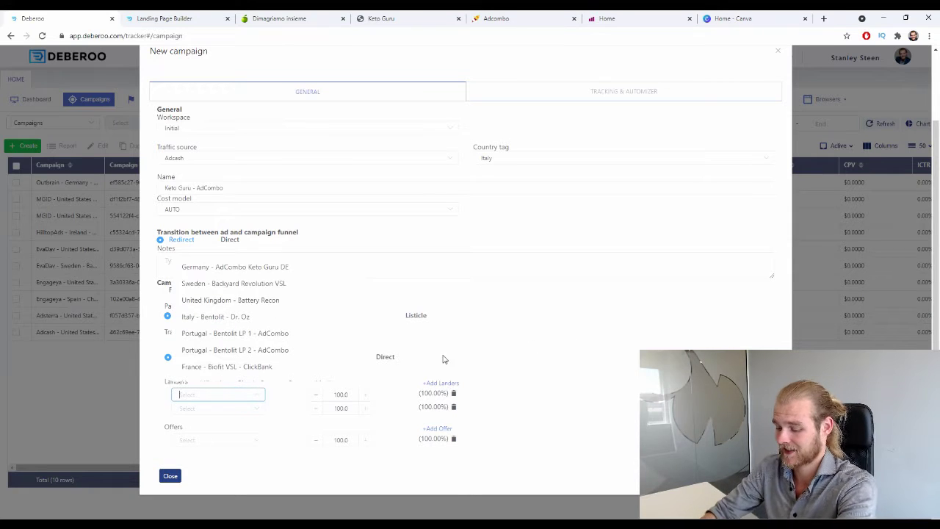
type("keto")
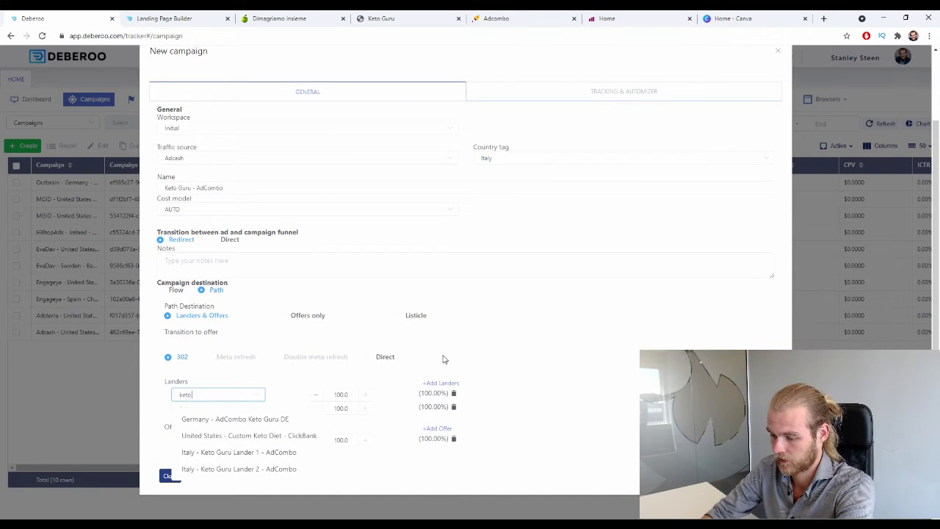
type(" fu")
key("BackSpace")
key("BackSpace")
type("gu")
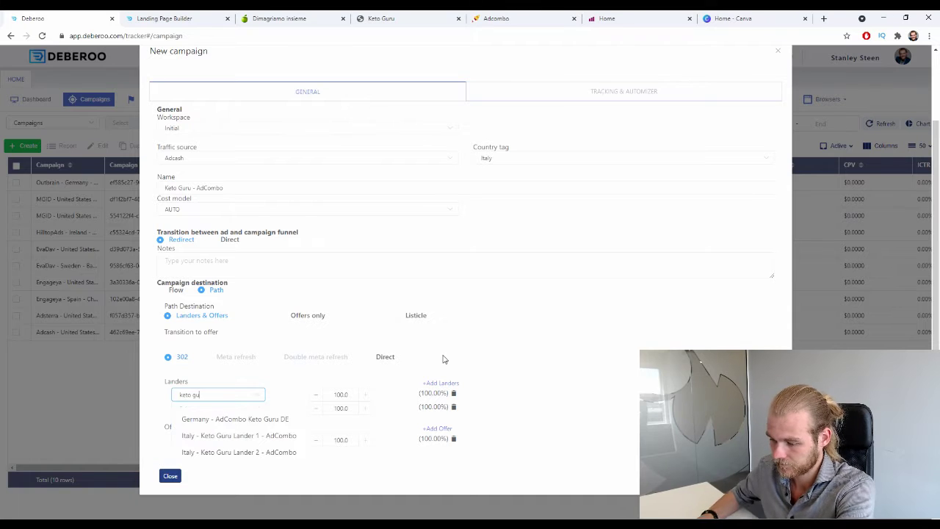
left_click(277, 435)
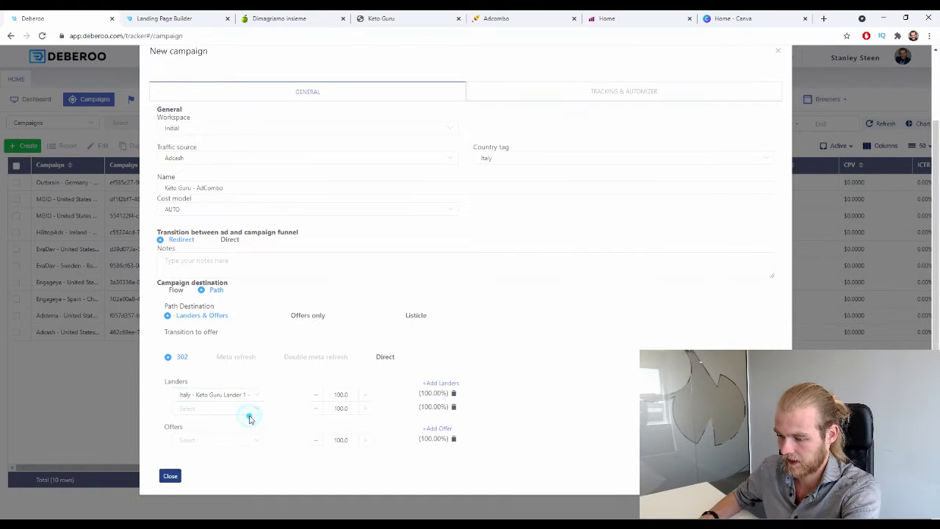
Assign Italy - Keto Guru Lander 2 - AdCombo to the path's second lander entry.
left_click(258, 408)
type("ke")
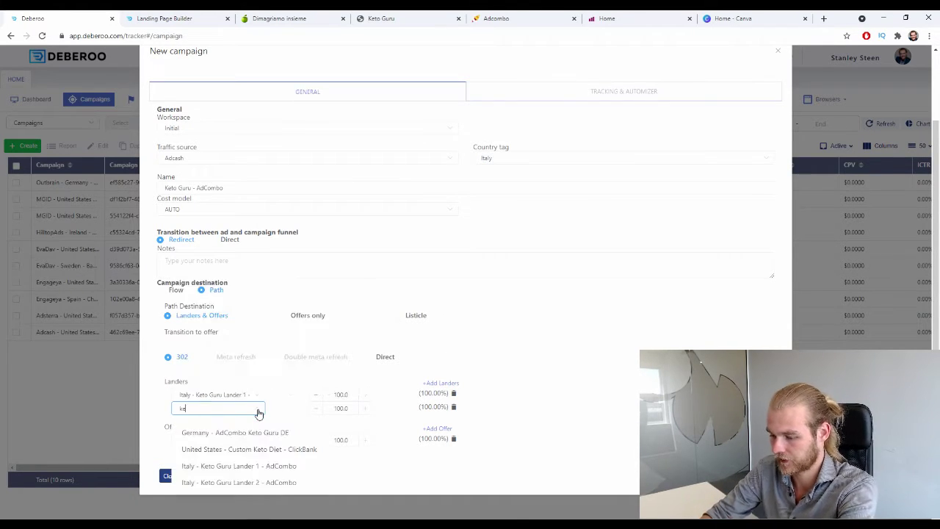
type("to gu")
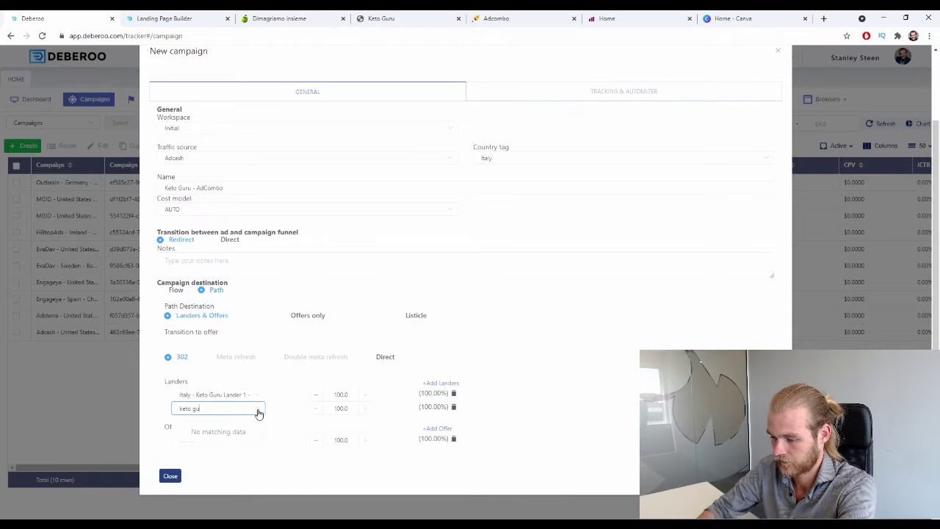
left_click(254, 470)
Assign AdCombo - Italy - Keto Guru AdCombo Offer to the path's offer entry.
left_click(243, 442)
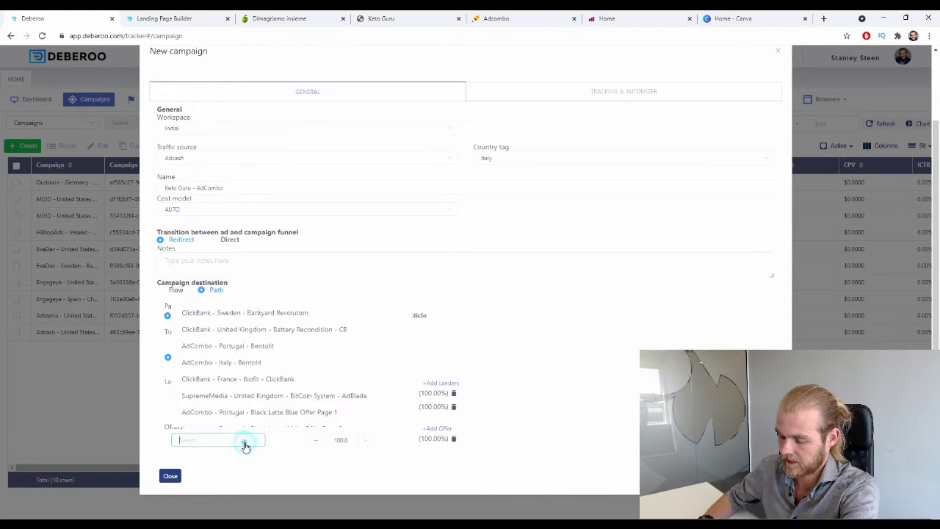
type("keto")
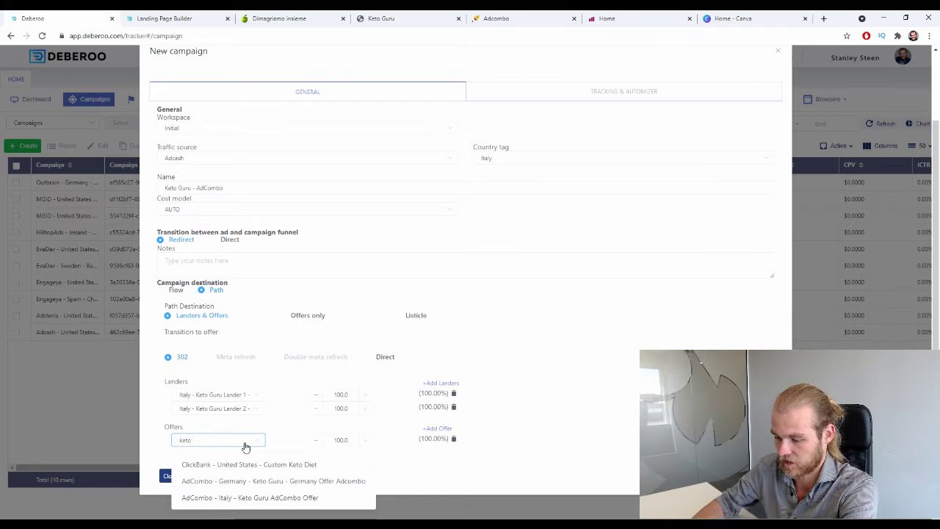
left_click(314, 497)
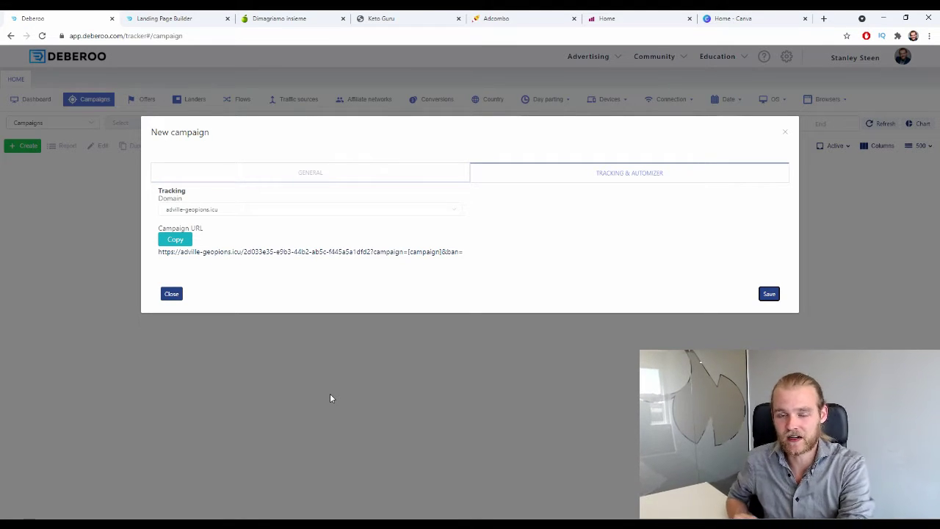
Copy the new campaign's tracking URL, switch to Adcash and start creating an Advanced campaign.
left_click(176, 240)
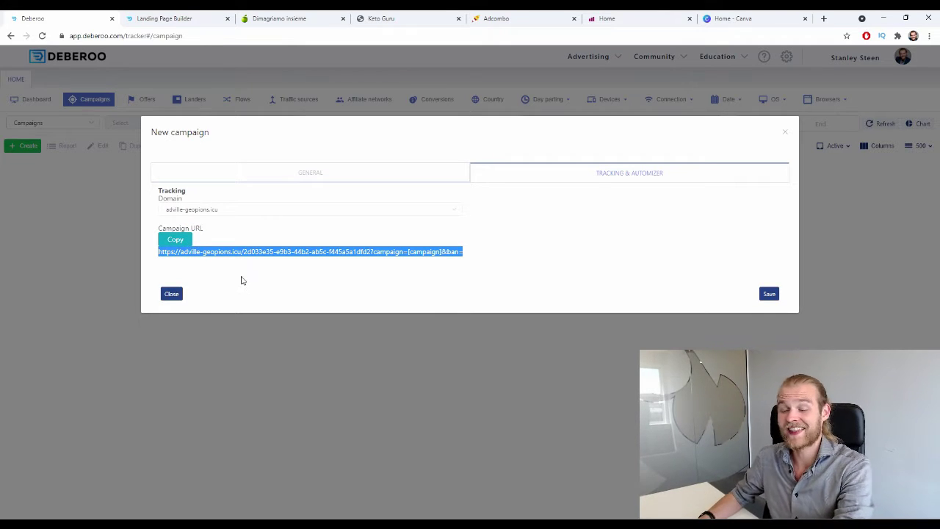
left_click(589, 16)
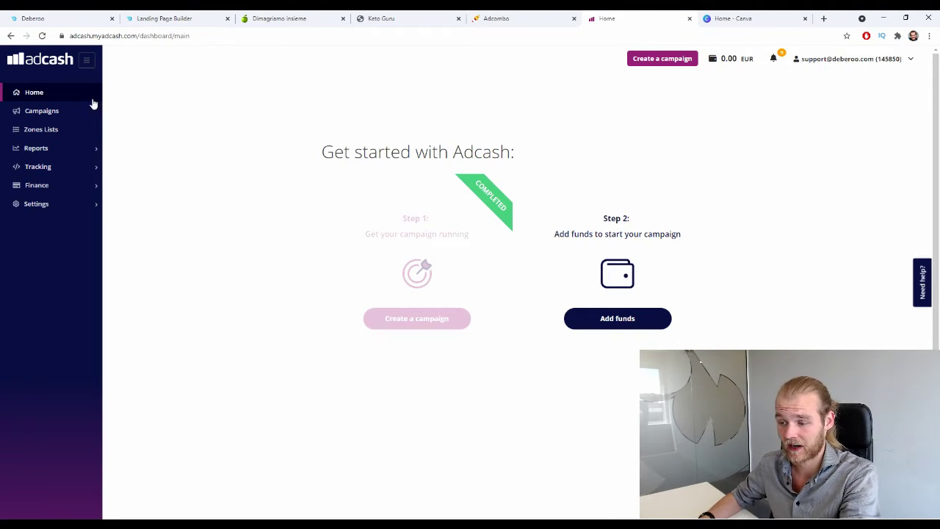
left_click(69, 111)
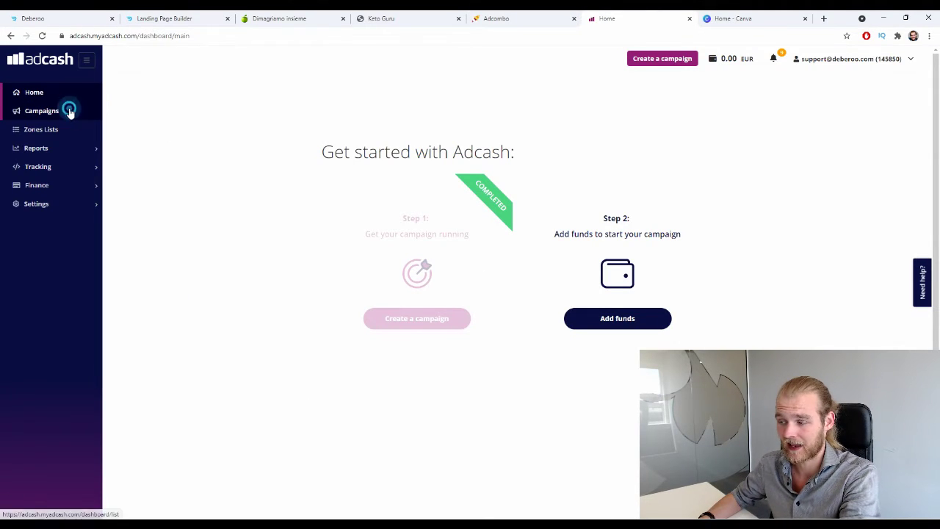
left_click(671, 60)
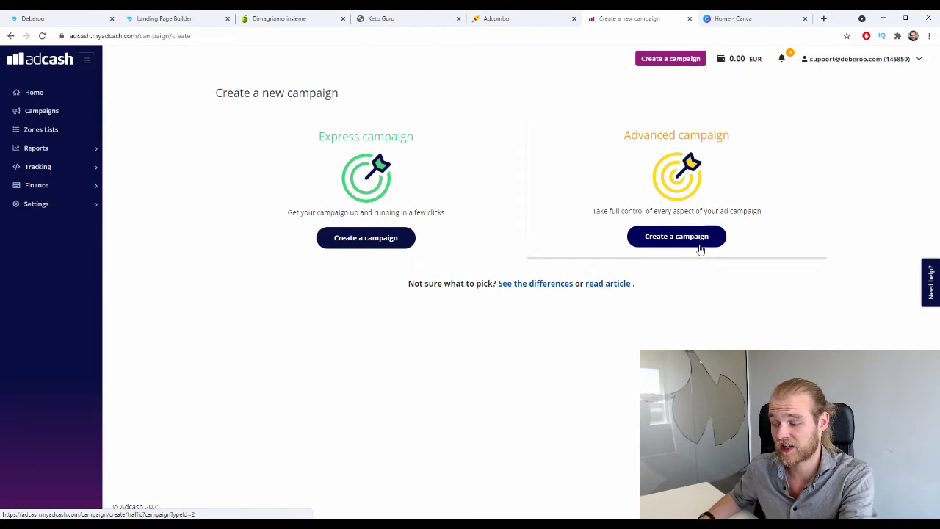
left_click(699, 237)
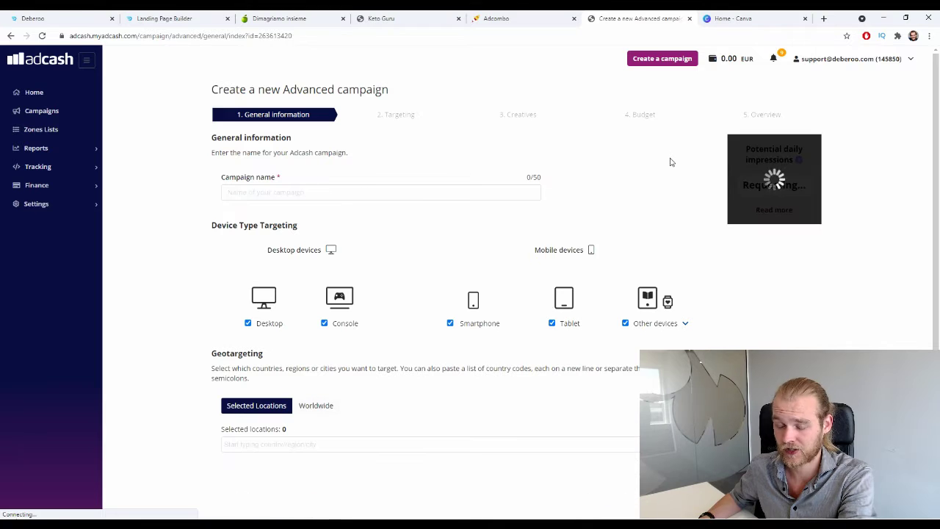
Name the new Adcash campaign "IT - Keto Guru - AdCombo".
left_click(362, 192)
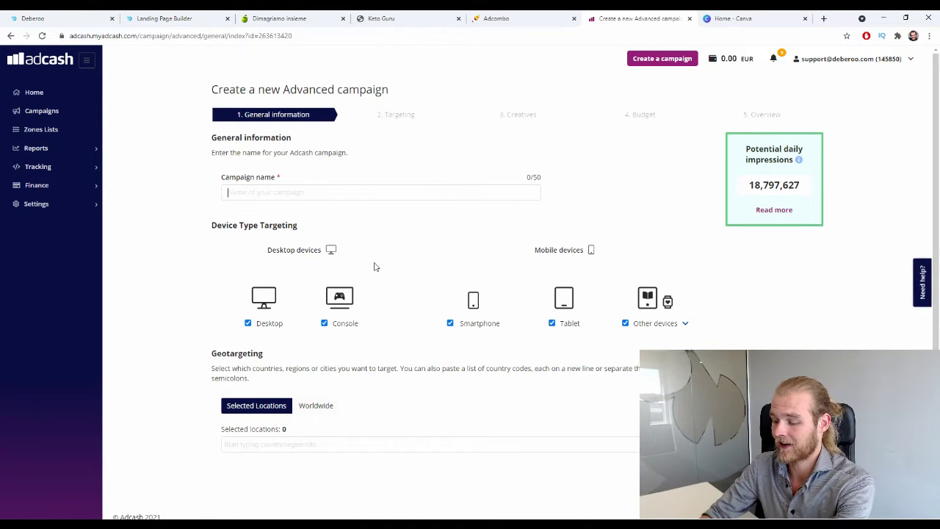
type("IT ")
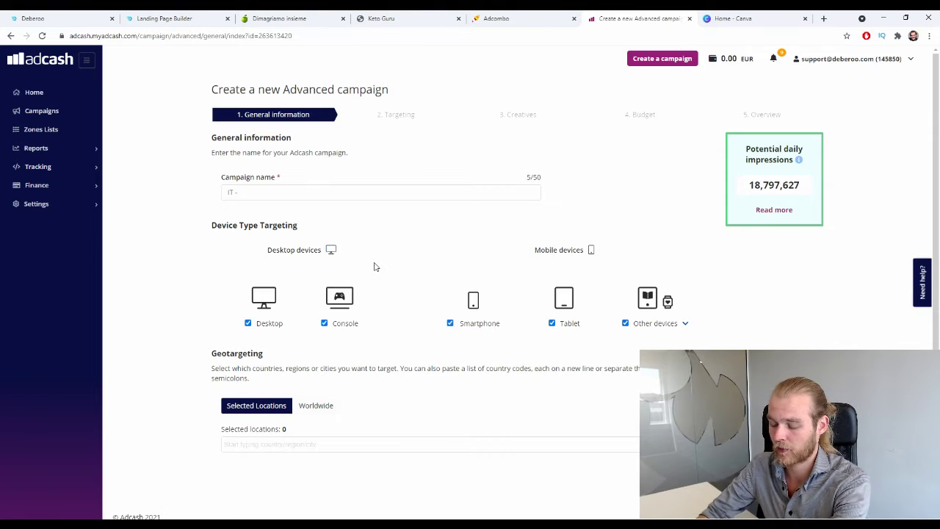
type("- Keto G")
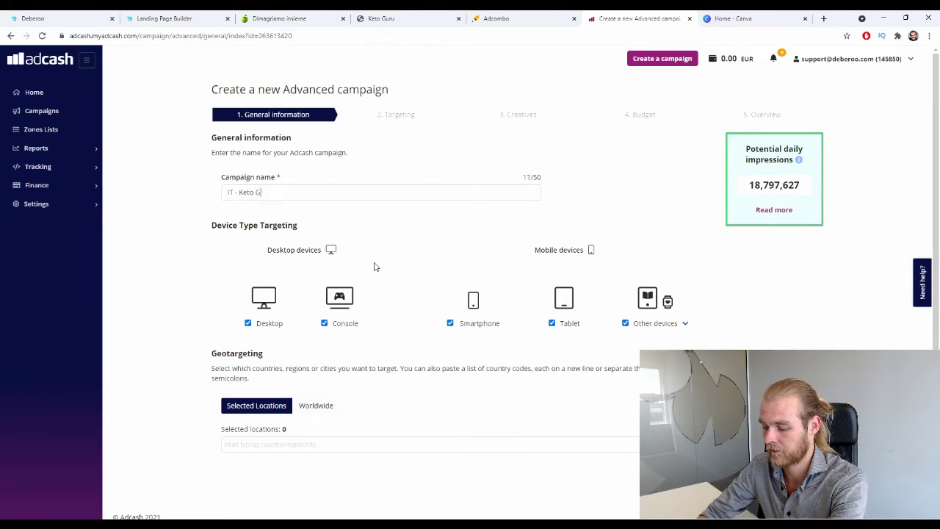
type("uru ")
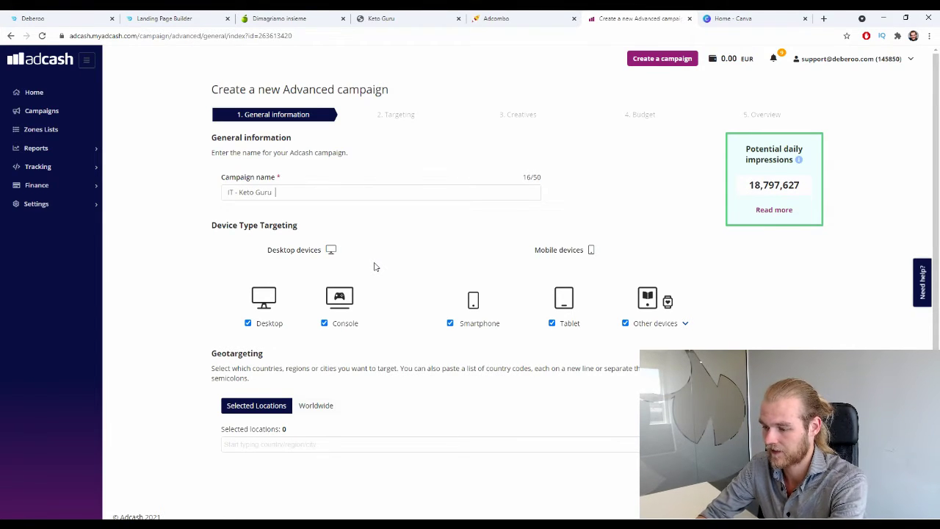
type("0 - A")
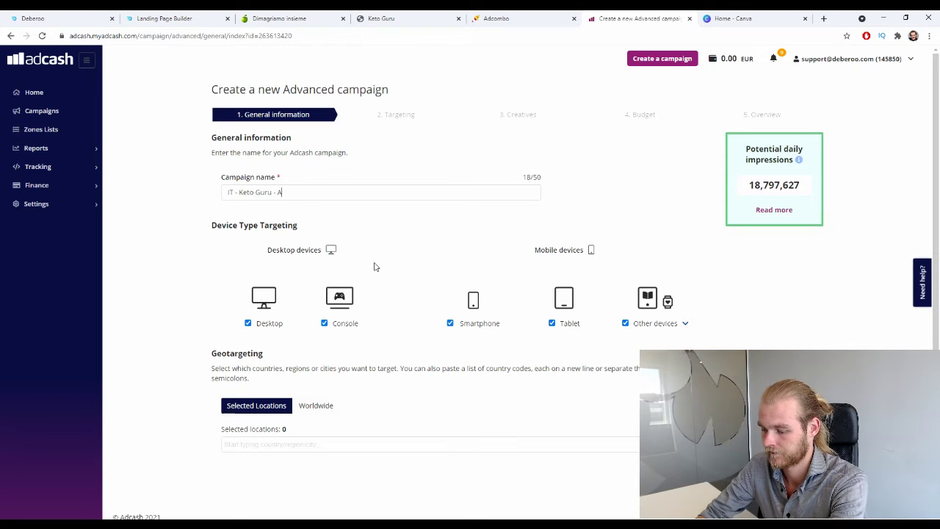
type("dCombo")
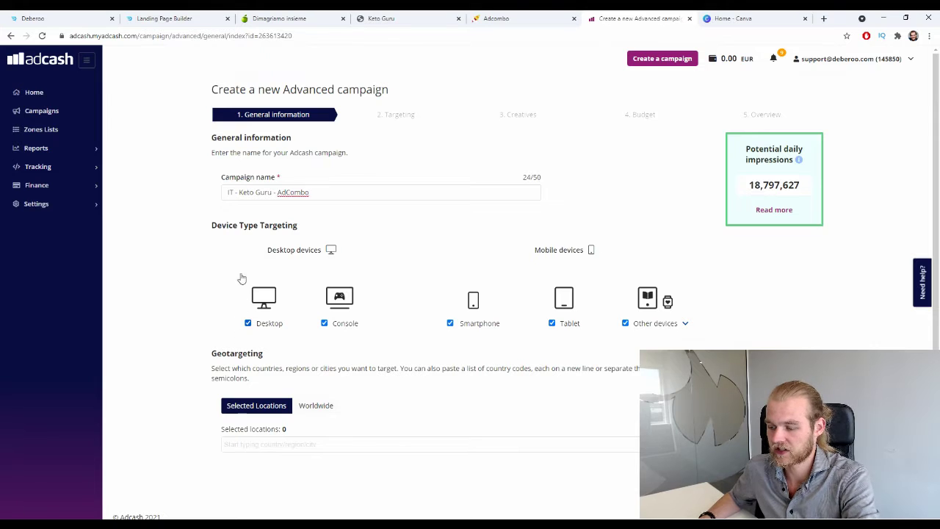
Limit the device type targeting to Smartphone by excluding Desktop, Console, Tablet and Other devices.
left_click(250, 324)
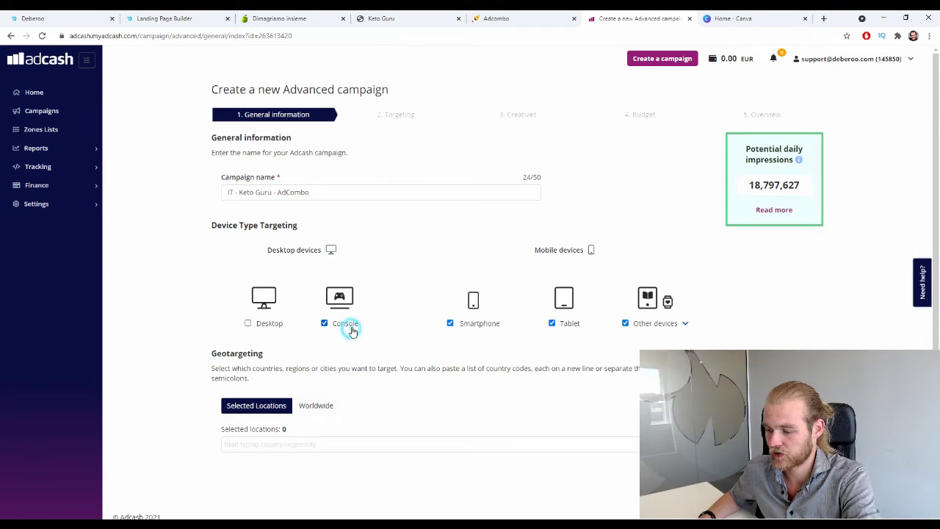
left_click(348, 327)
left_click(568, 324)
left_click(640, 325)
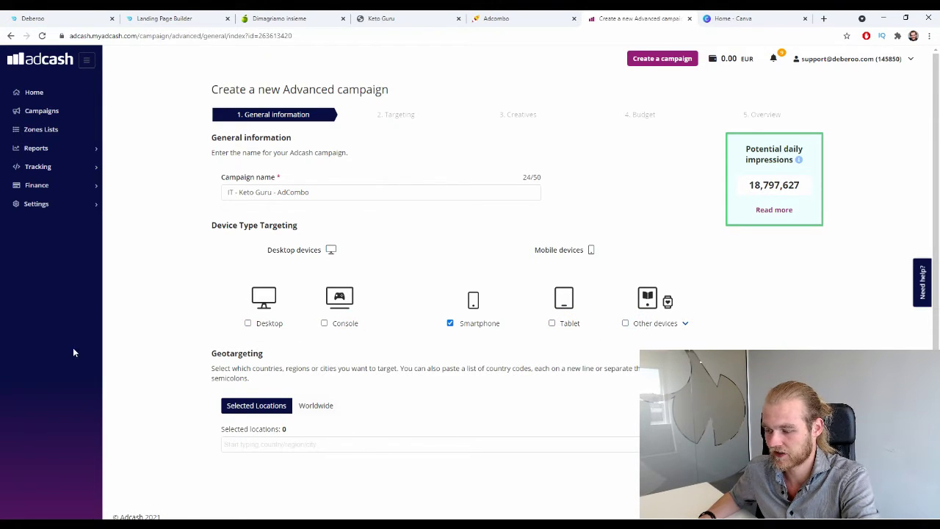
Geotarget the campaign to the country Italy (IT) and continue to the Targeting stage.
scroll(293, 315, "down", 1)
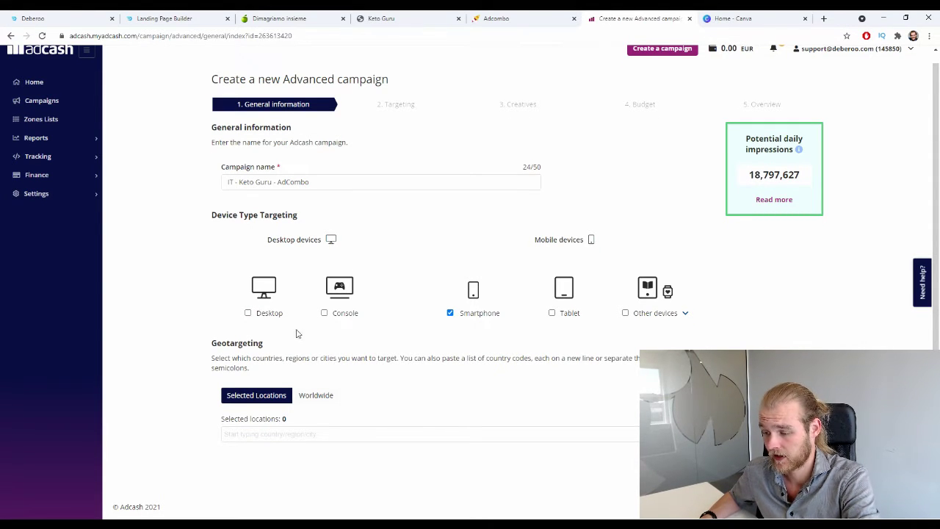
left_click(268, 350)
left_click(263, 437)
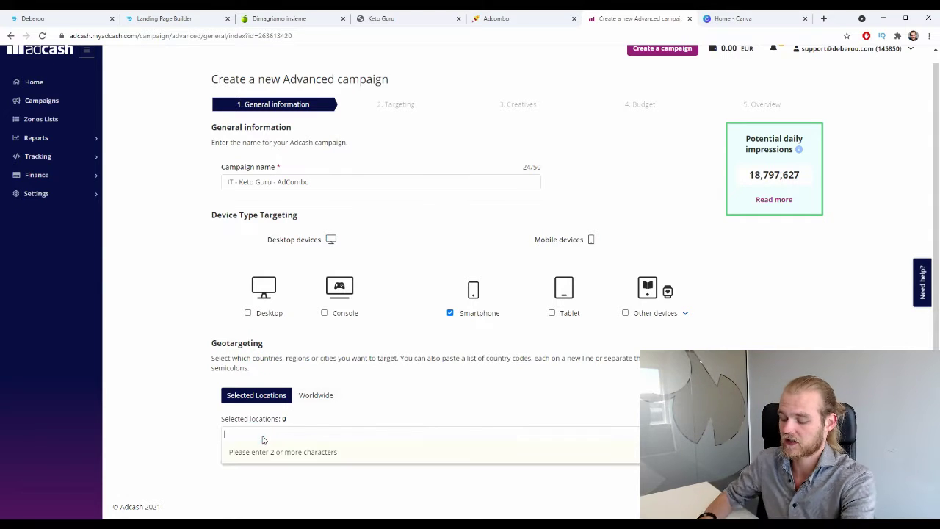
type("ita")
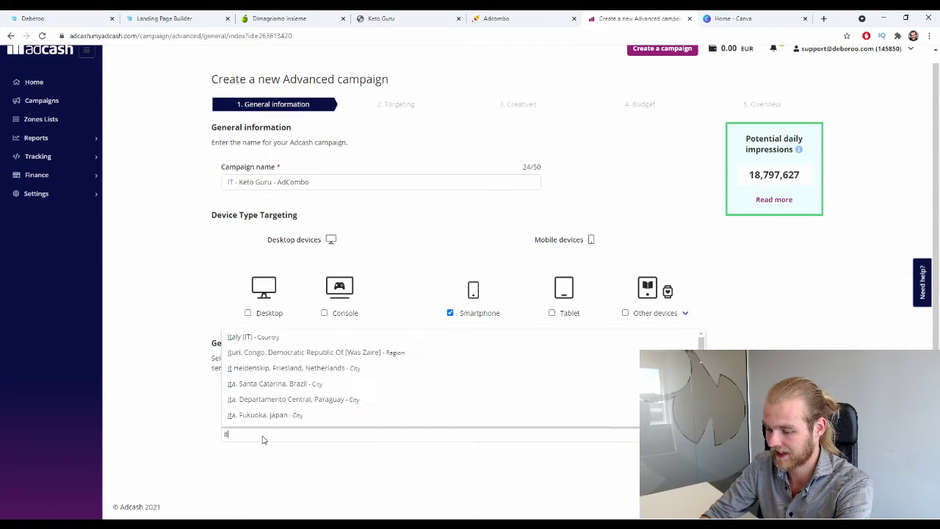
left_click(285, 338)
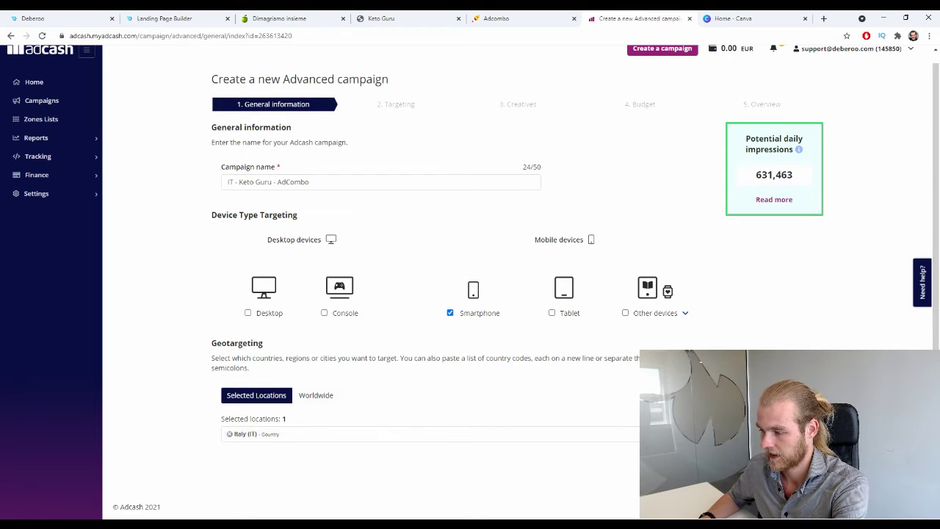
key("Return")
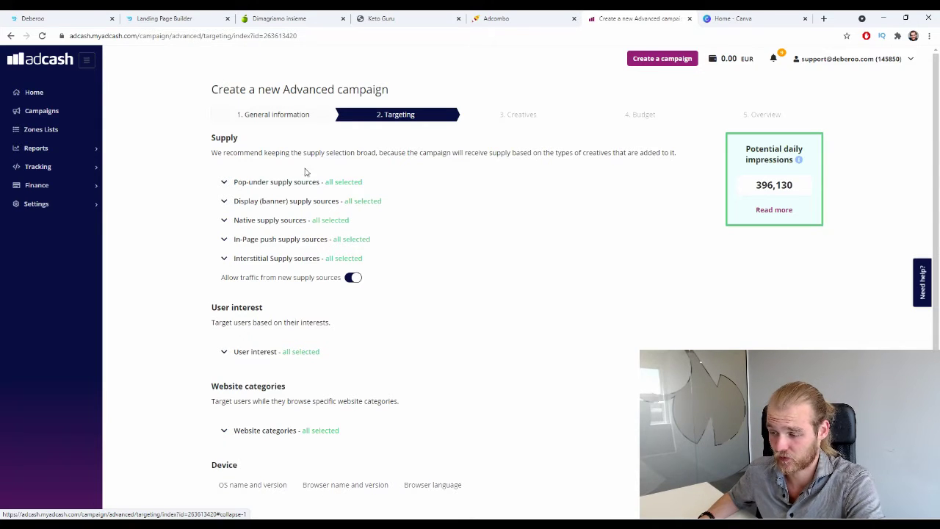
Deselect all pop-under and all display (banner) supply sources.
left_click(224, 181)
left_click(252, 208)
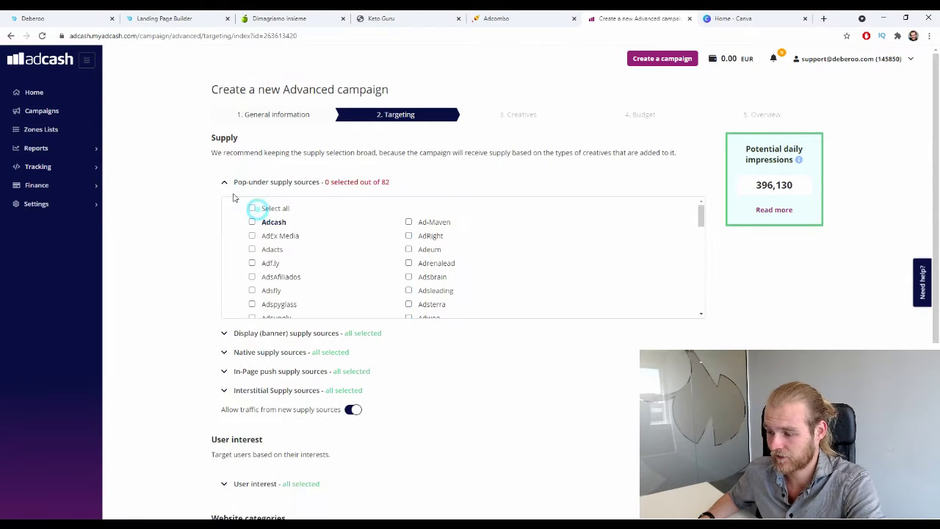
left_click(224, 182)
left_click(224, 201)
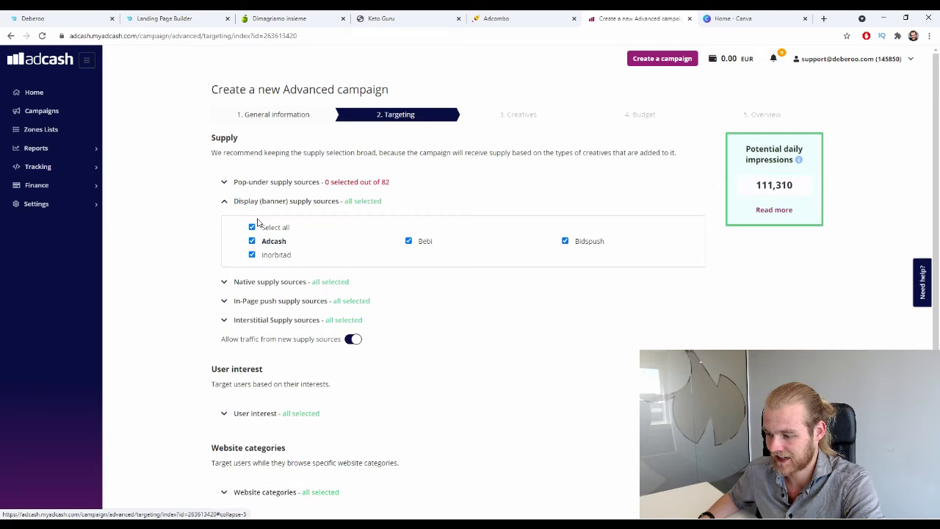
left_click(252, 227)
left_click(224, 200)
Deselect all in-page push and all interstitial supply sources.
left_click(224, 239)
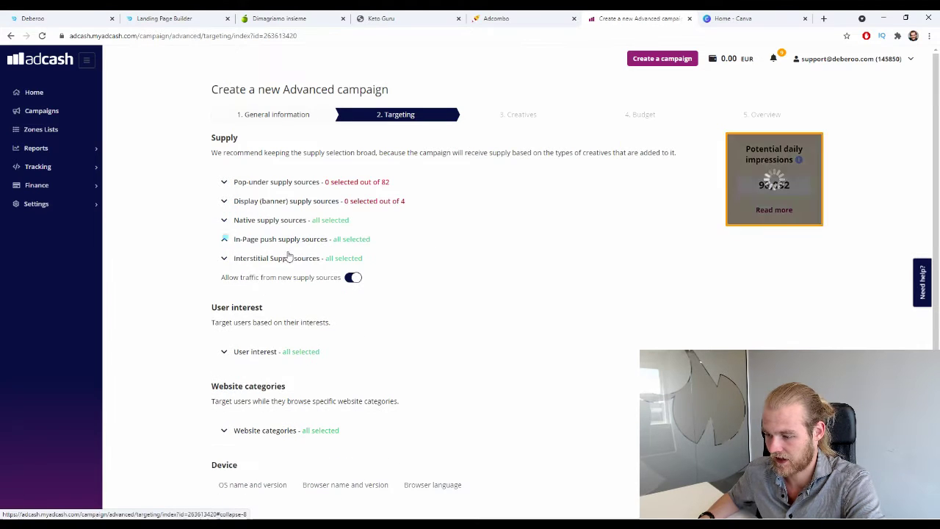
left_click(252, 266)
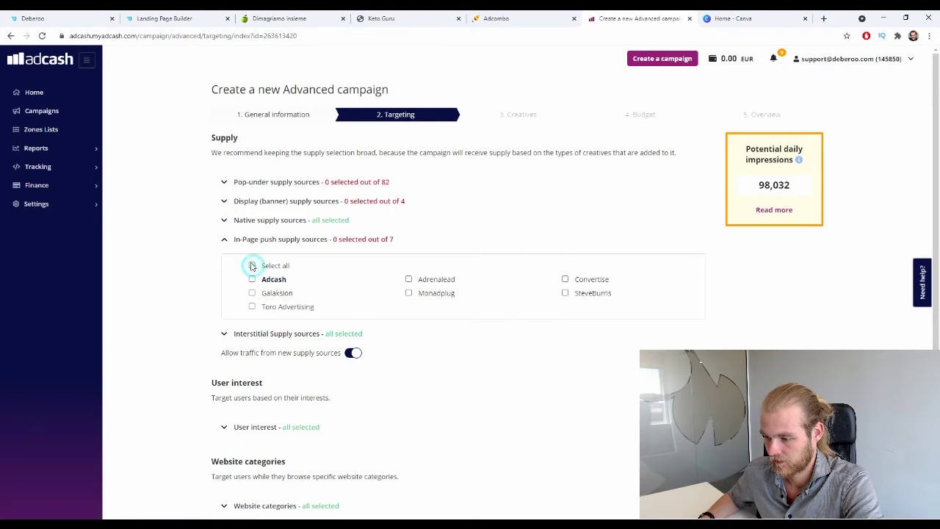
left_click(224, 239)
left_click(224, 258)
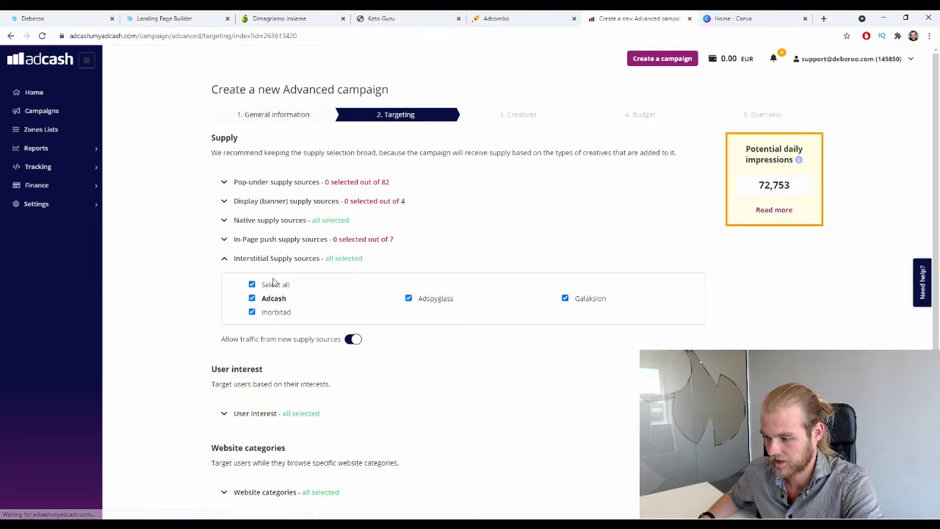
left_click(273, 283)
left_click(223, 258)
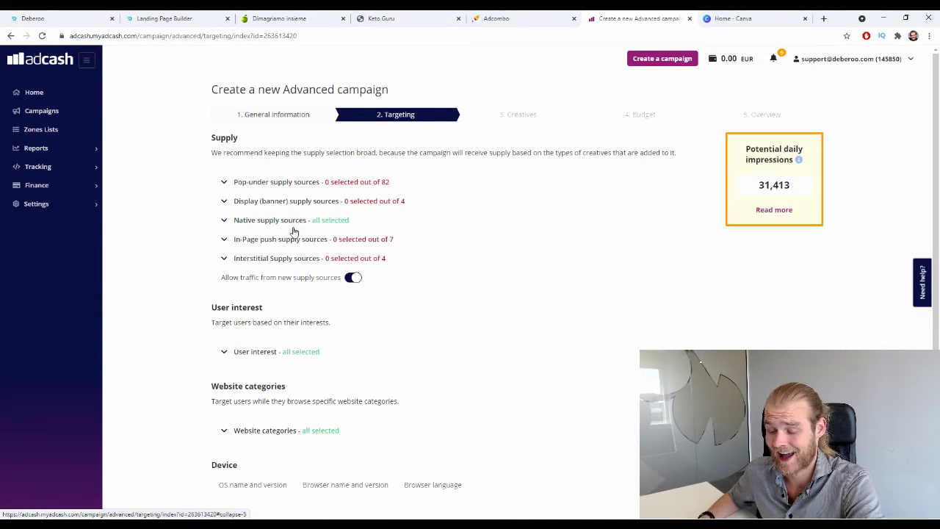
Look through the user interest and website category lists available for targeting, without changing their selections.
scroll(254, 230, "down", 2)
left_click(219, 205)
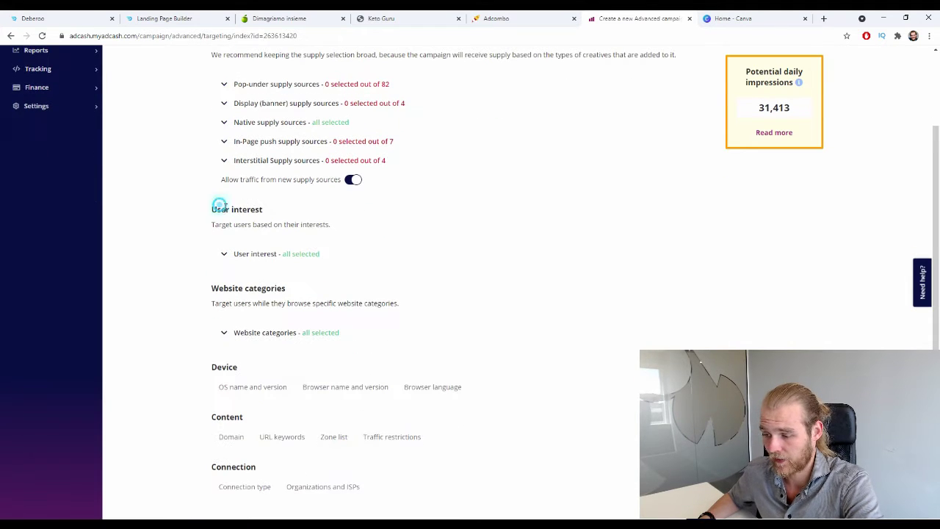
left_click_drag(219, 206, 266, 223)
left_click(266, 223)
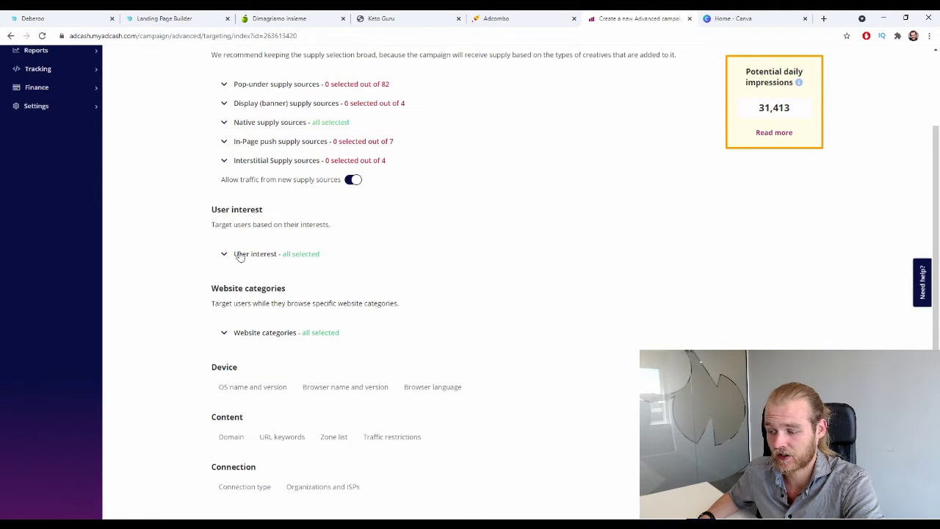
left_click(240, 256)
scroll(174, 247, "down", 2)
scroll(268, 313, "down", 2)
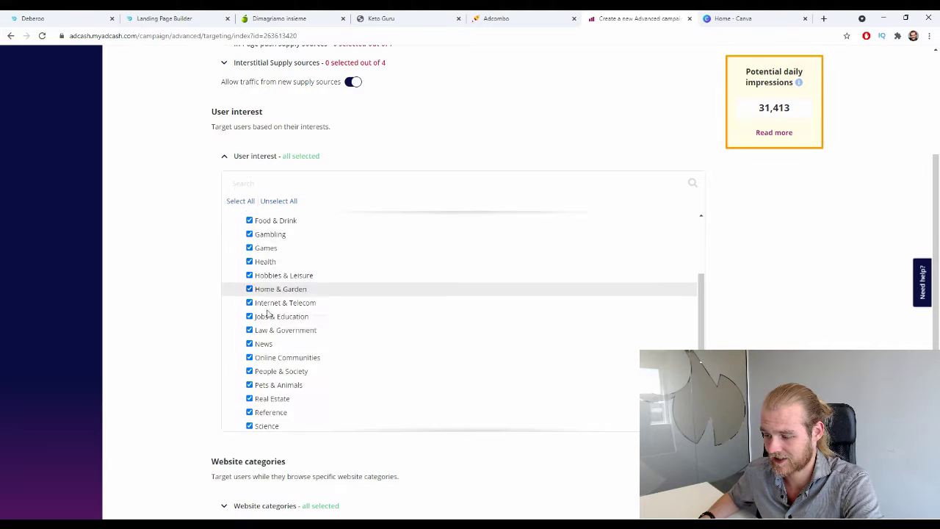
scroll(270, 314, "down", 3)
scroll(250, 318, "up", 6)
left_click(225, 325)
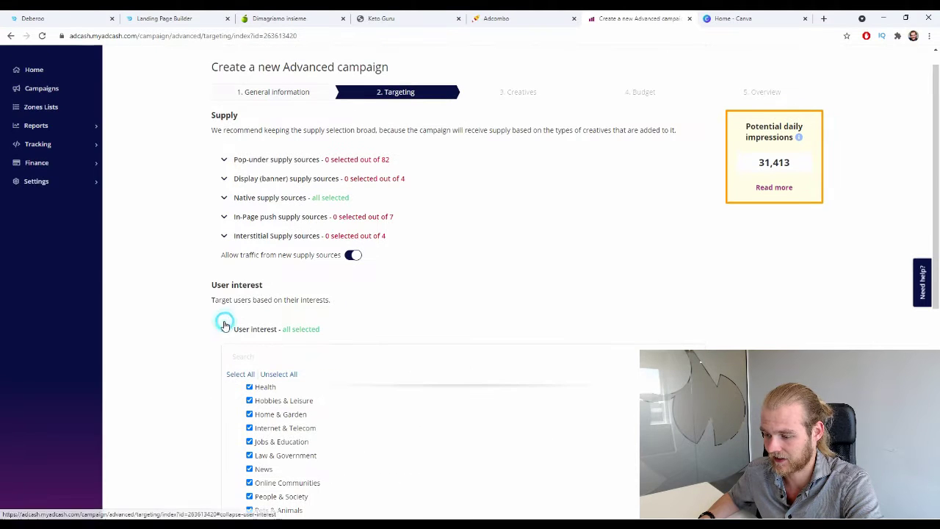
scroll(168, 275, "down", 3)
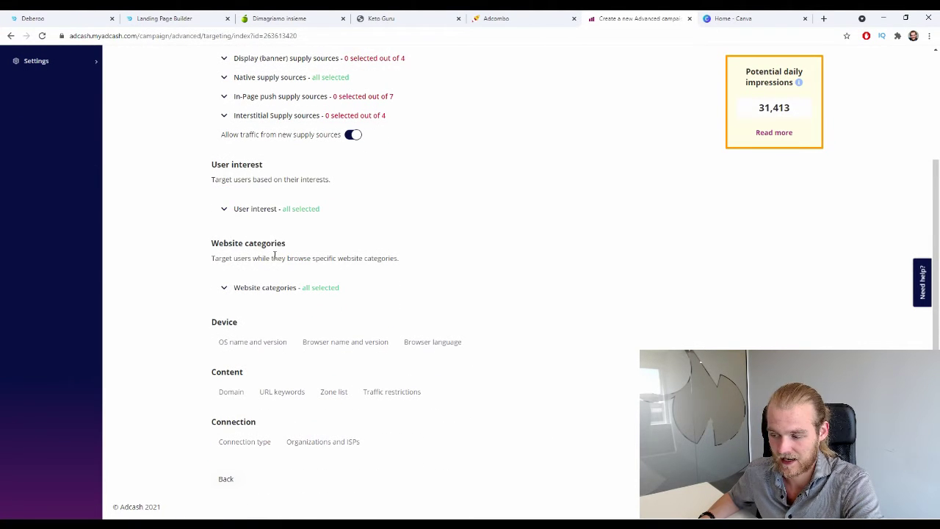
left_click(225, 288)
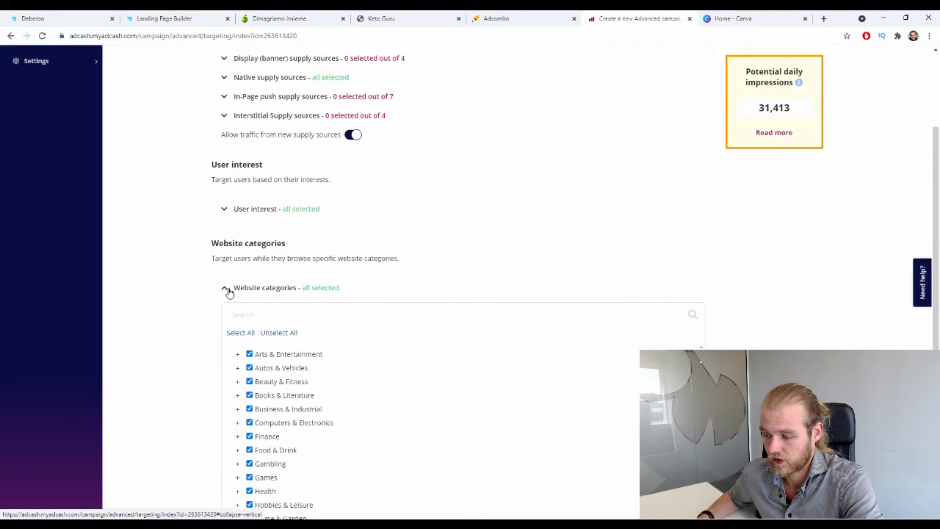
scroll(248, 374, "down", 2)
left_click(222, 289)
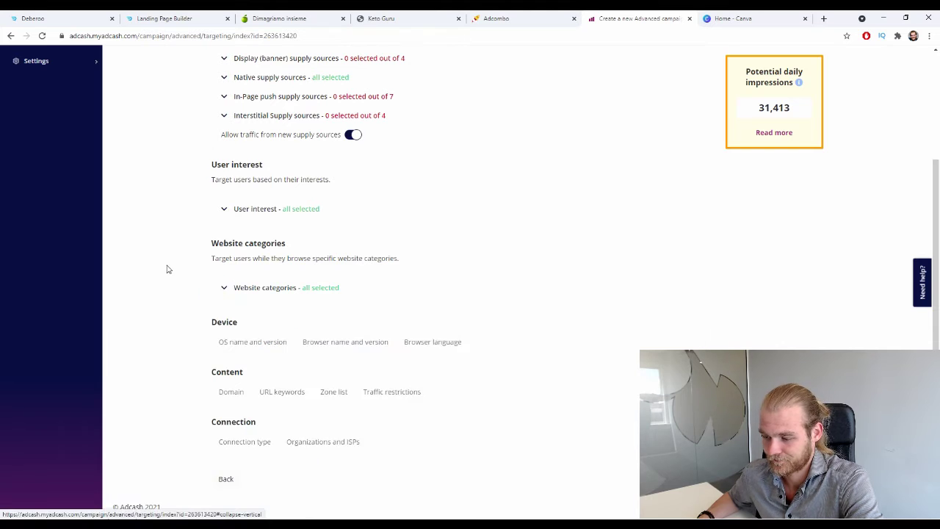
Examine the device targeting rule options for OS name and version, browser name and version, and browser language.
triple_click(248, 326)
left_click(196, 335)
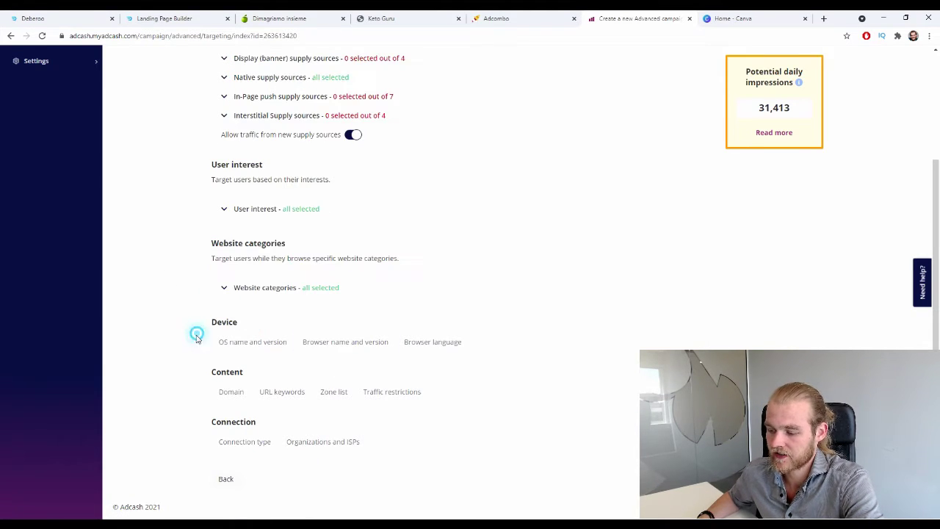
left_click(252, 341)
scroll(166, 323, "down", 2)
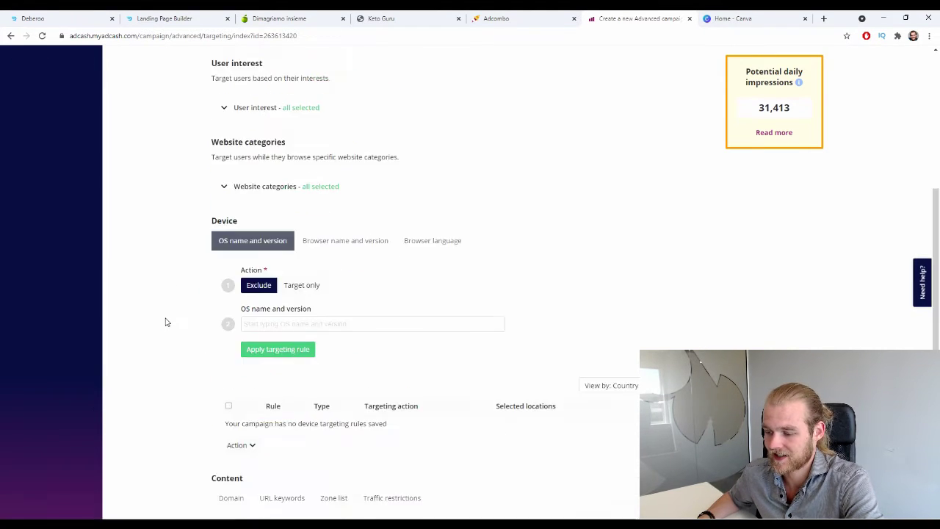
scroll(161, 322, "down", 2)
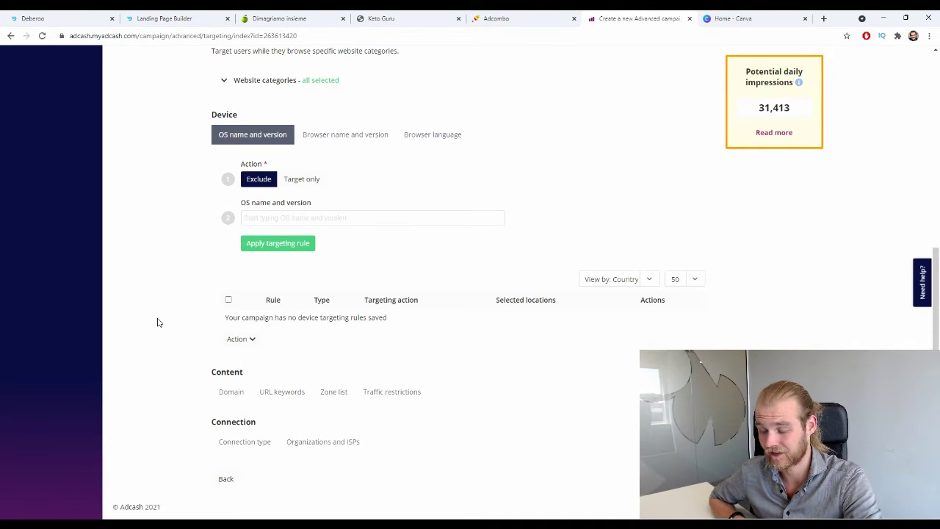
left_click(378, 136)
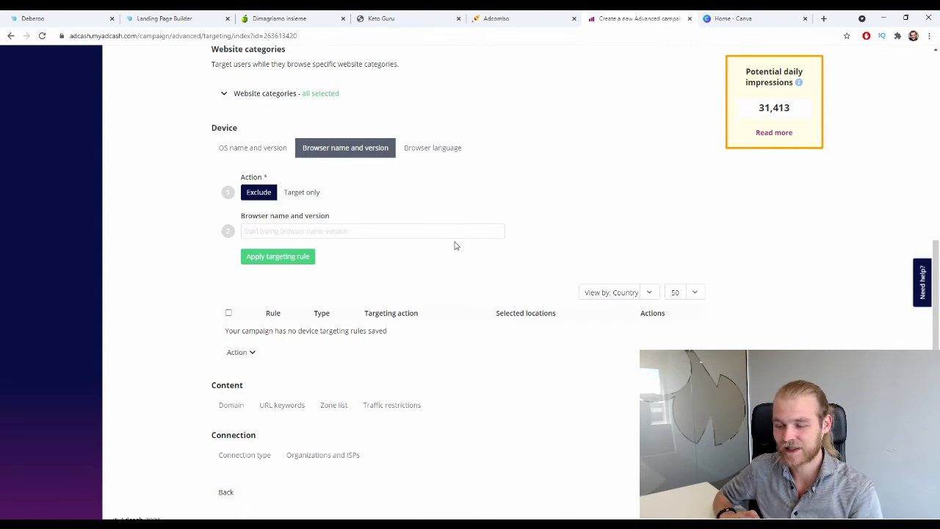
left_click(424, 152)
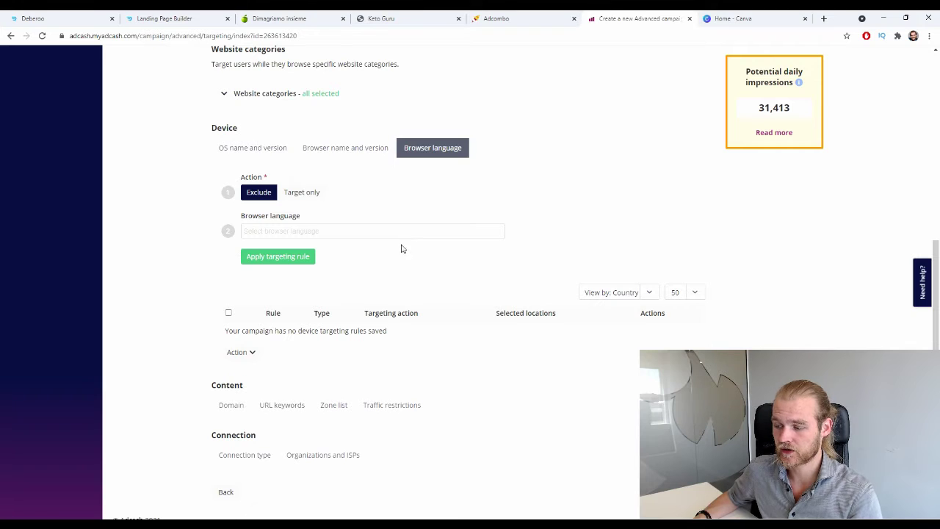
Apply a browser language targeting rule that targets only Italian (IT).
left_click(301, 193)
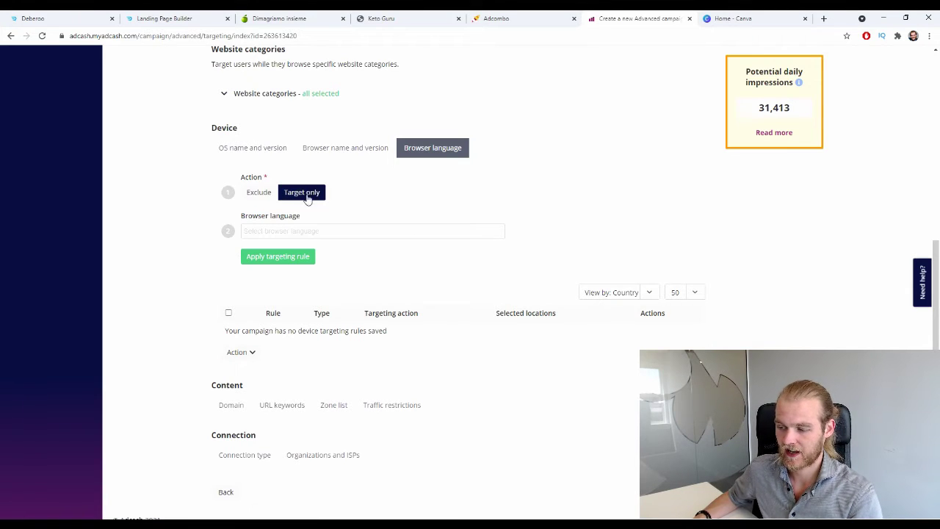
left_click(329, 227)
type("It")
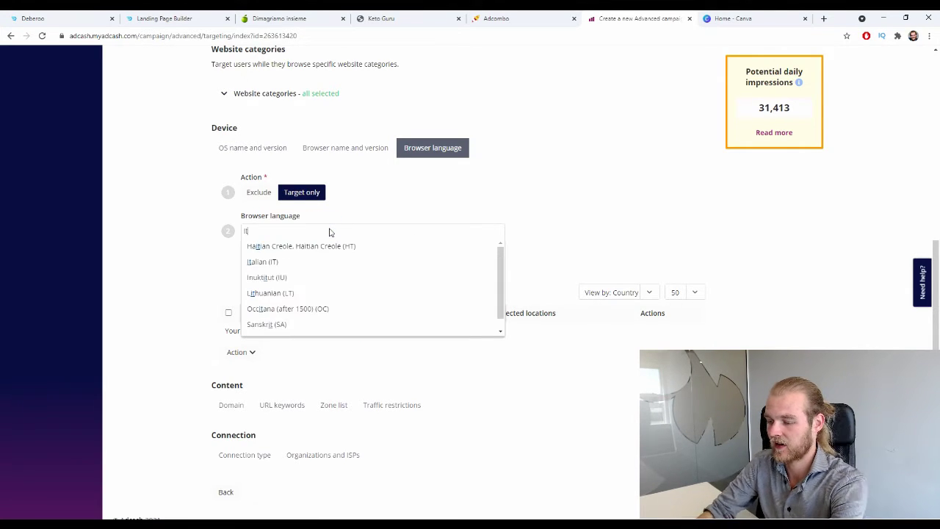
left_click(270, 261)
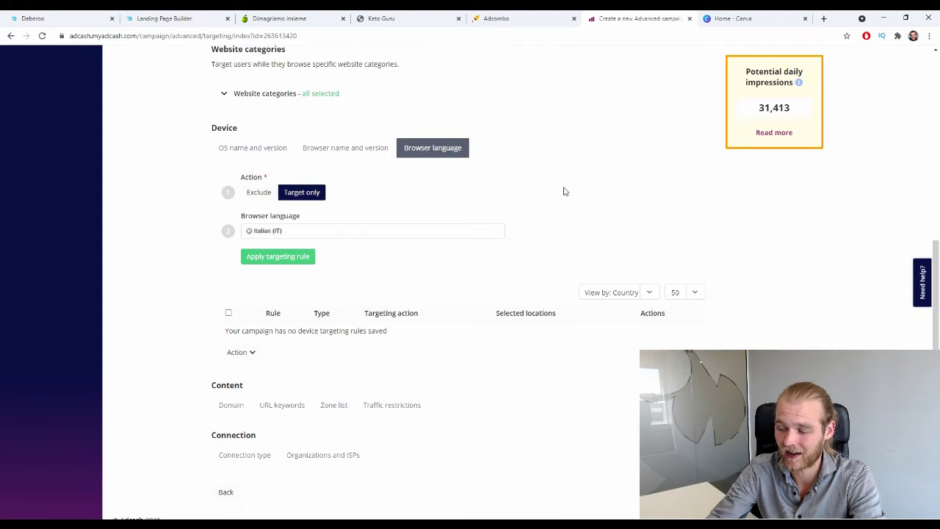
left_click(286, 262)
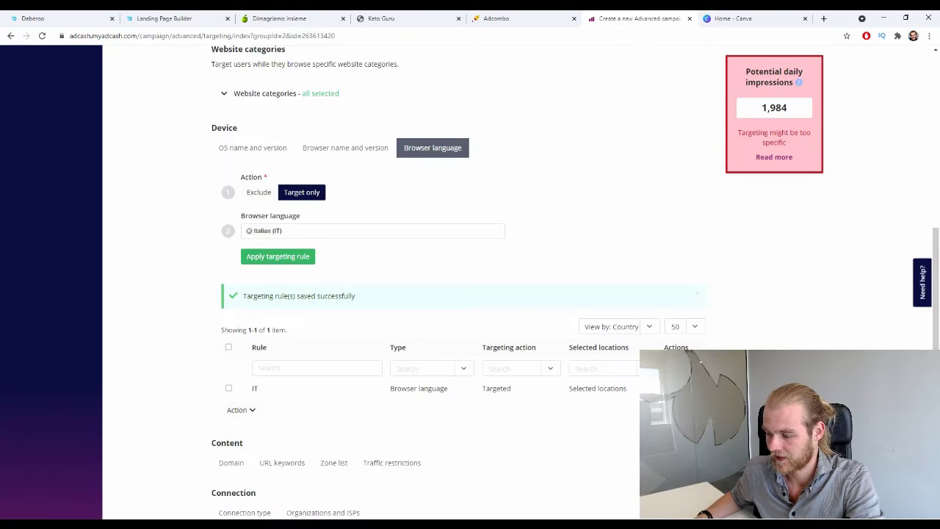
Review the Content targeting options for domain, URL keywords, zone list and traffic restrictions.
scroll(187, 301, "down", 1)
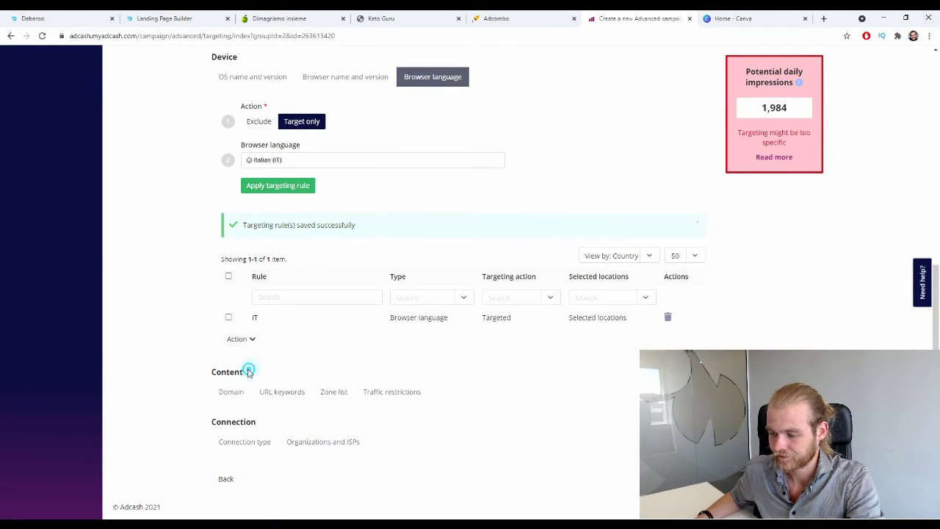
left_click_drag(247, 372, 212, 372)
left_click(231, 392)
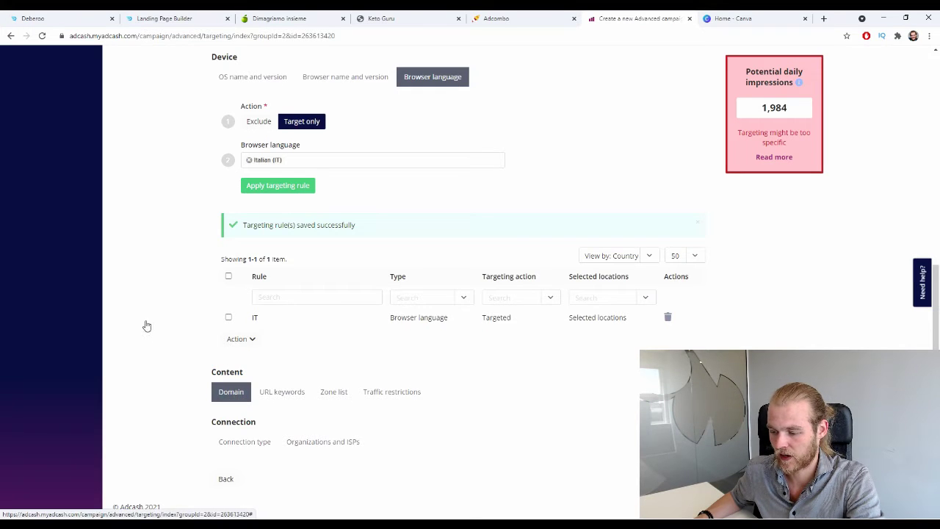
scroll(149, 336, "down", 2)
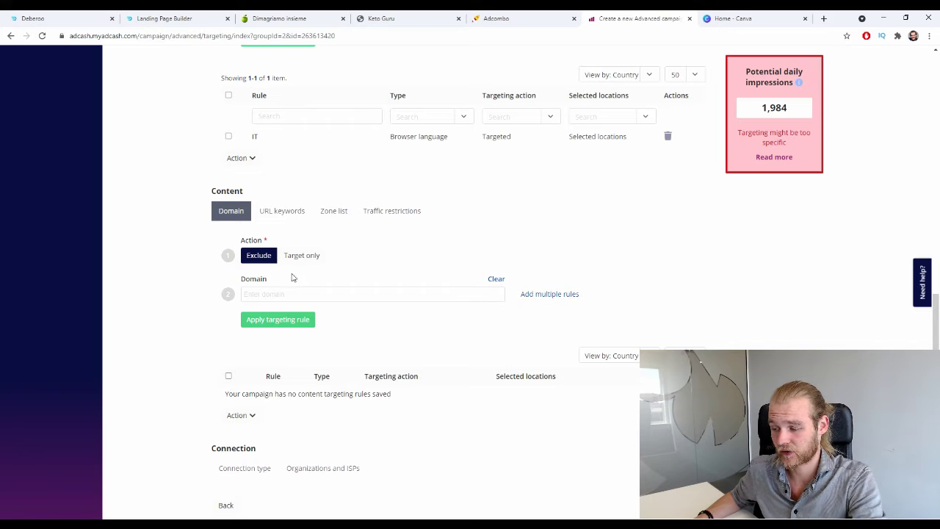
left_click(296, 218)
left_click(318, 219)
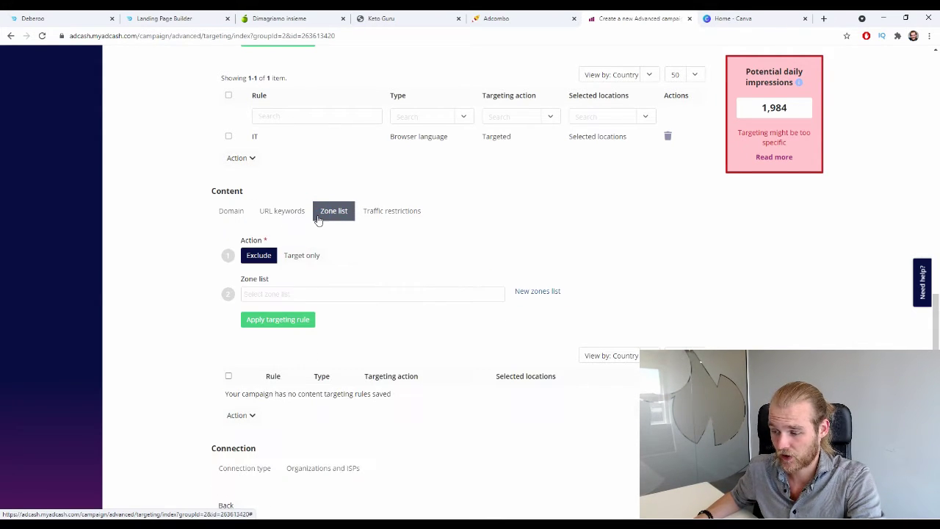
left_click(420, 215)
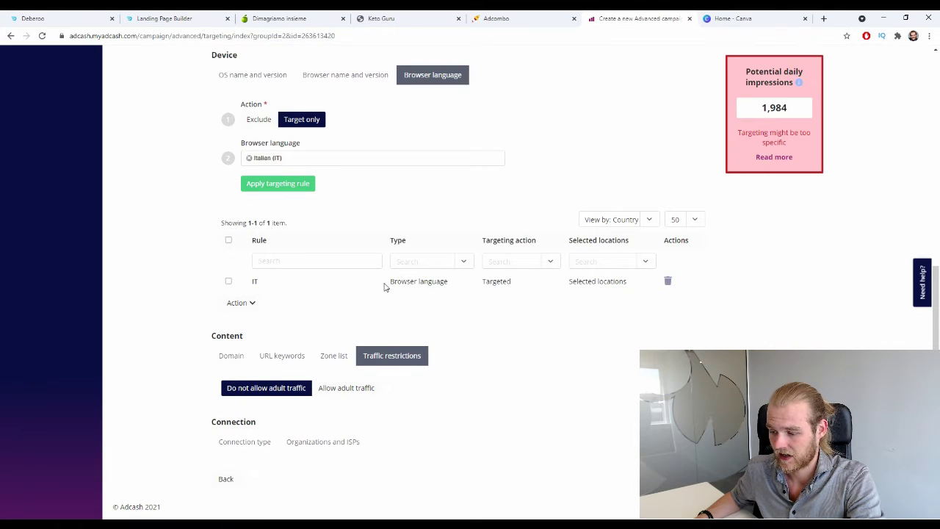
left_click(232, 357)
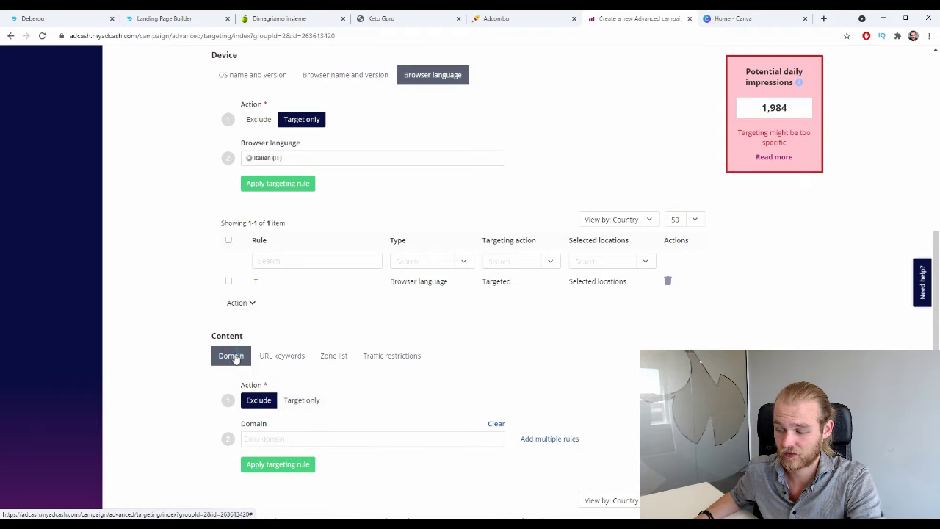
left_click(334, 358)
left_click(284, 361)
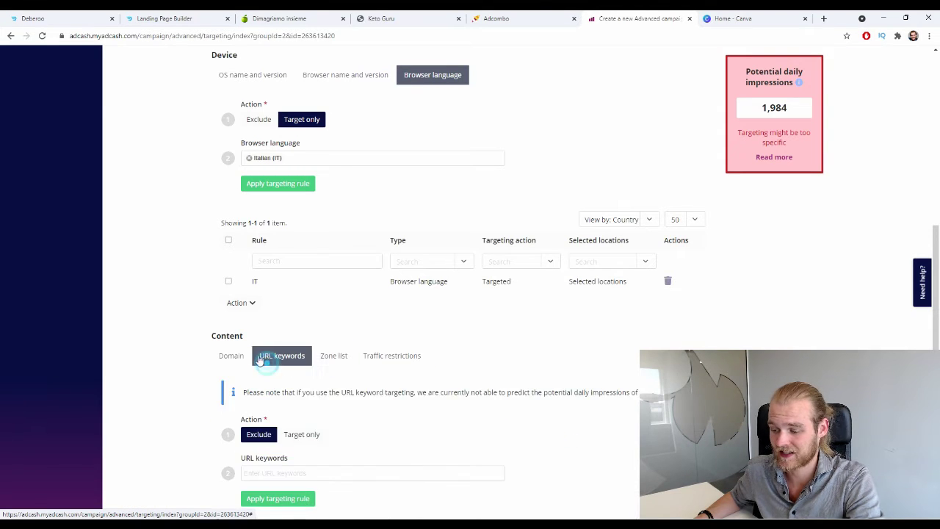
left_click(231, 358)
left_click(296, 363)
left_click(323, 359)
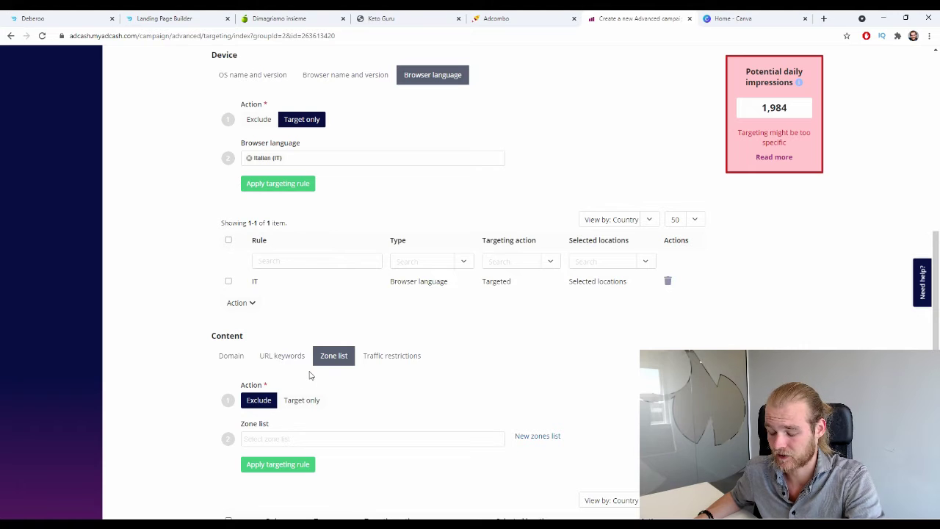
left_click(426, 357)
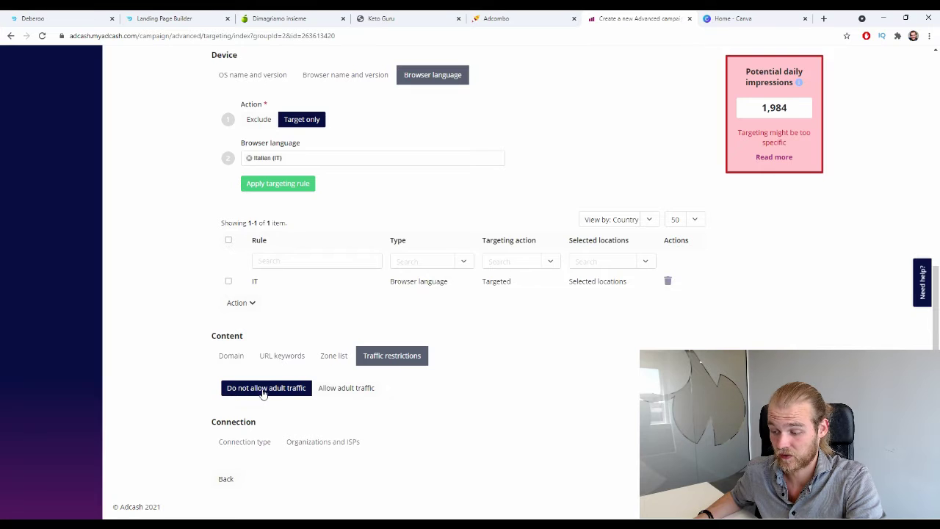
Examine the available connection types in the Connection section and switch the rule action to Target only.
left_click_drag(269, 425, 213, 423)
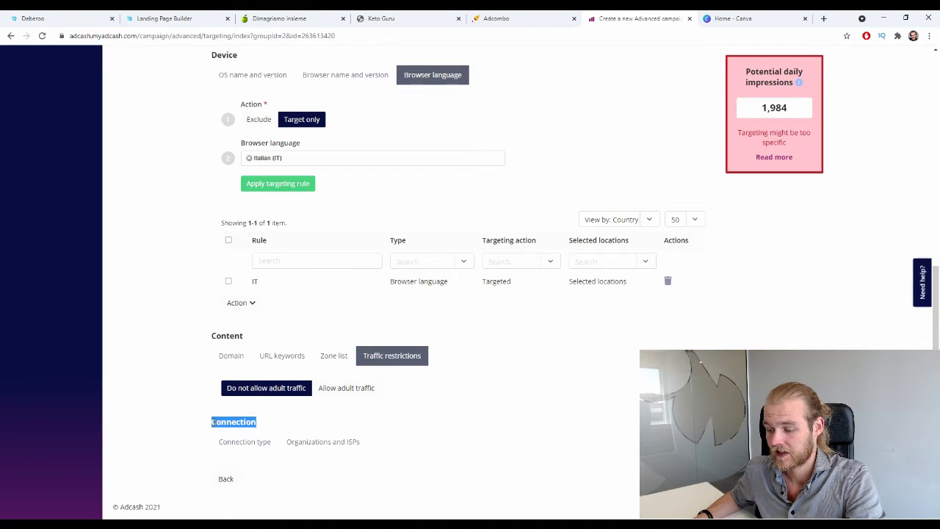
left_click(178, 426)
left_click(264, 441)
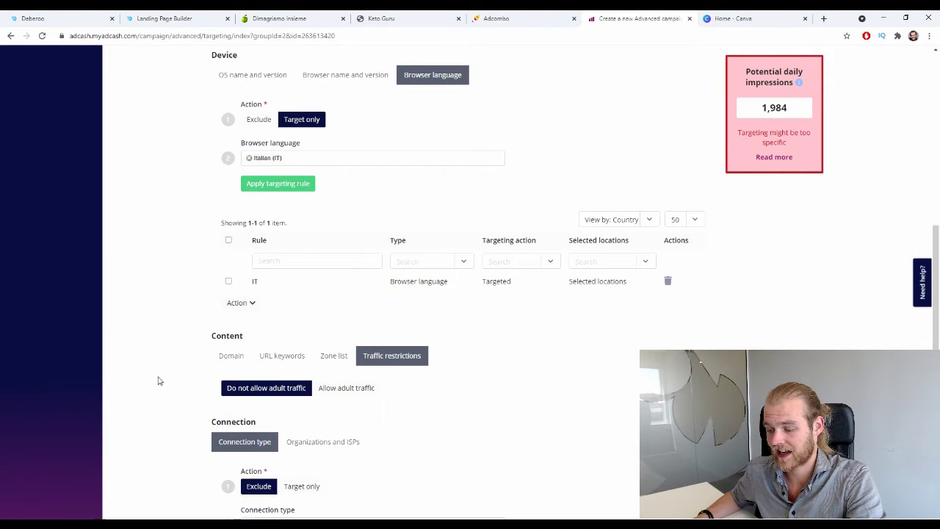
scroll(172, 378, "down", 3)
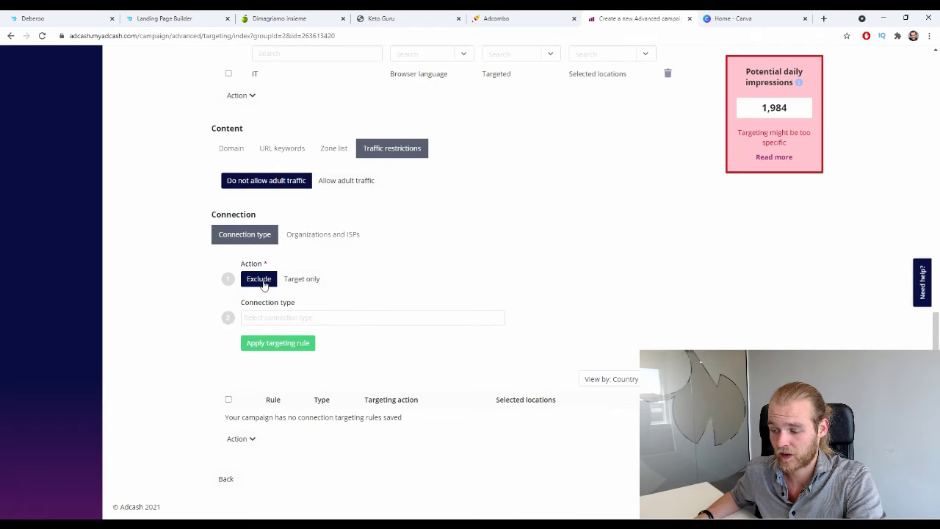
left_click(292, 318)
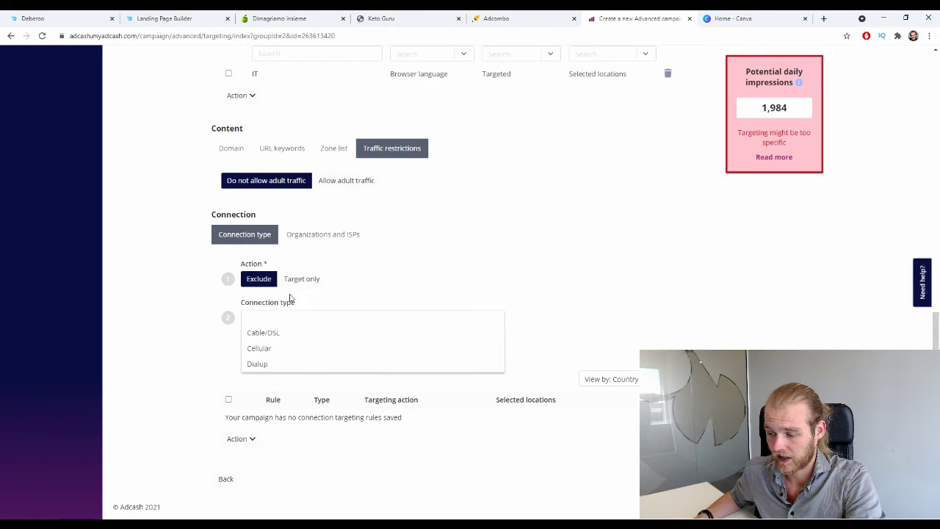
left_click(213, 304)
left_click(302, 279)
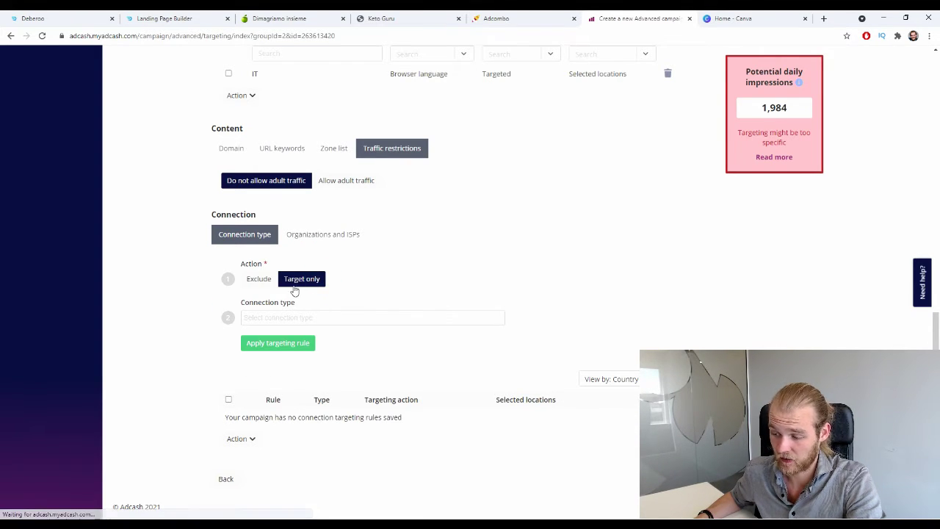
Search the Organizations and ISPs targeting for "voda" without applying a rule.
left_click(335, 233)
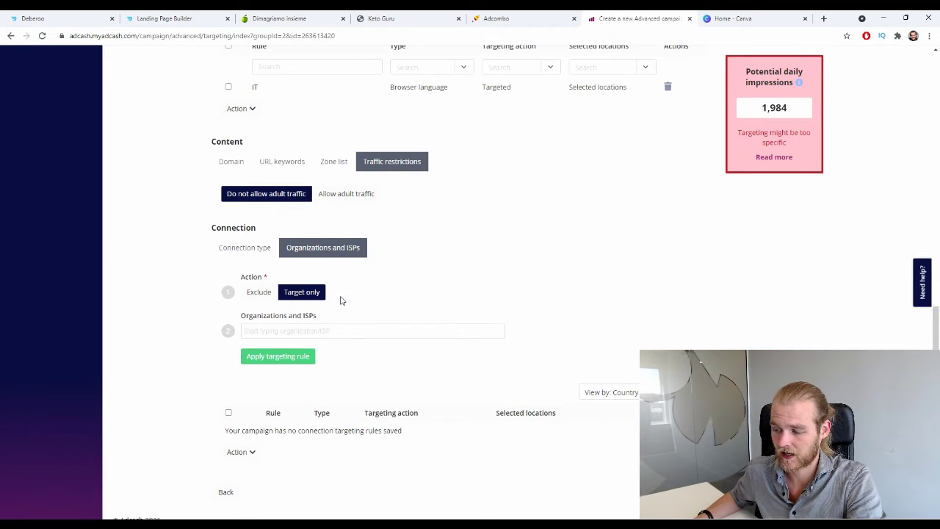
left_click(327, 331)
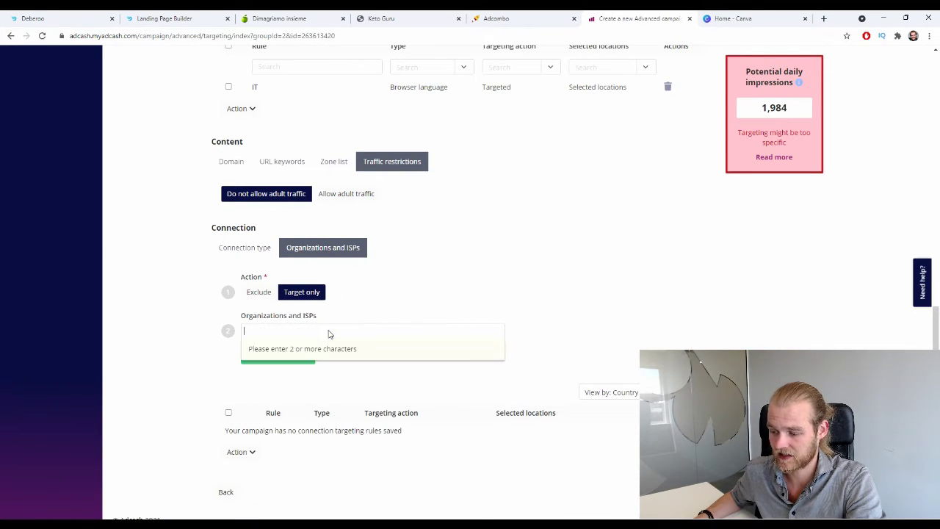
left_click(358, 291)
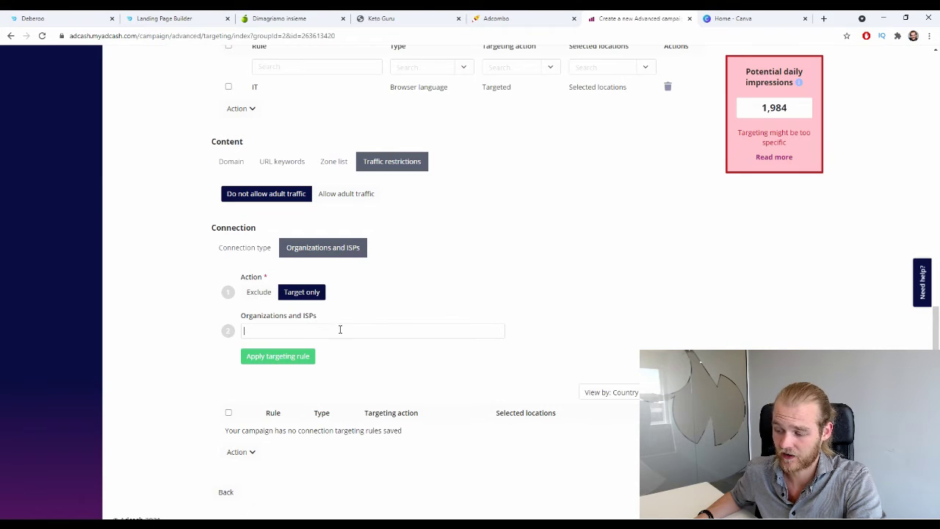
left_click(338, 332)
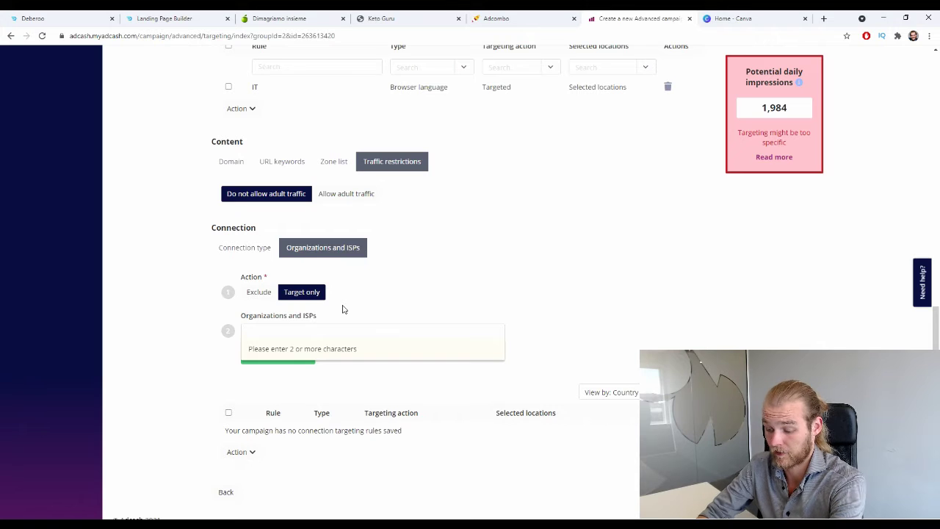
type("voda")
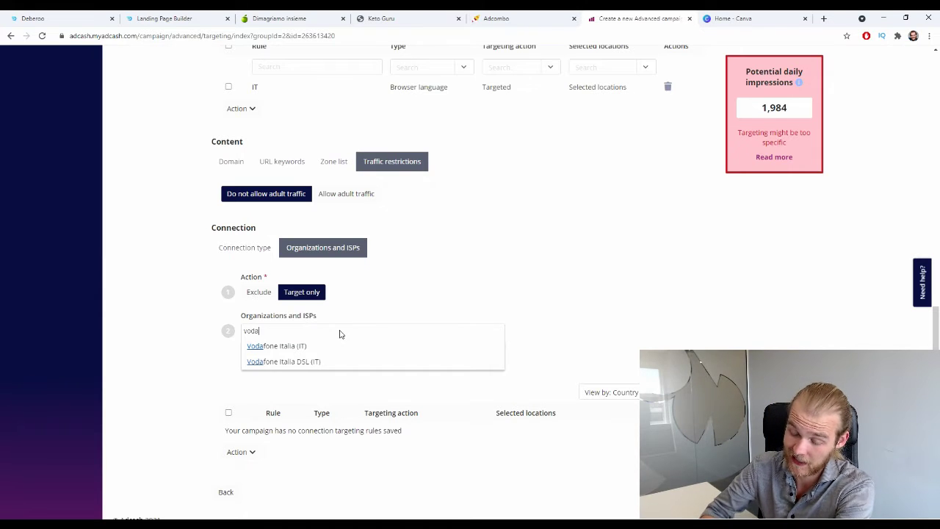
key("Return")
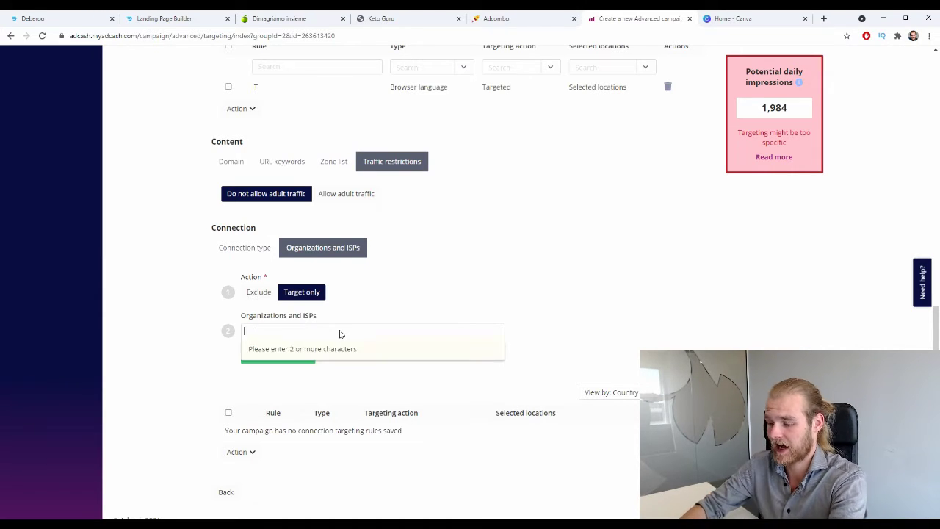
left_click(400, 301)
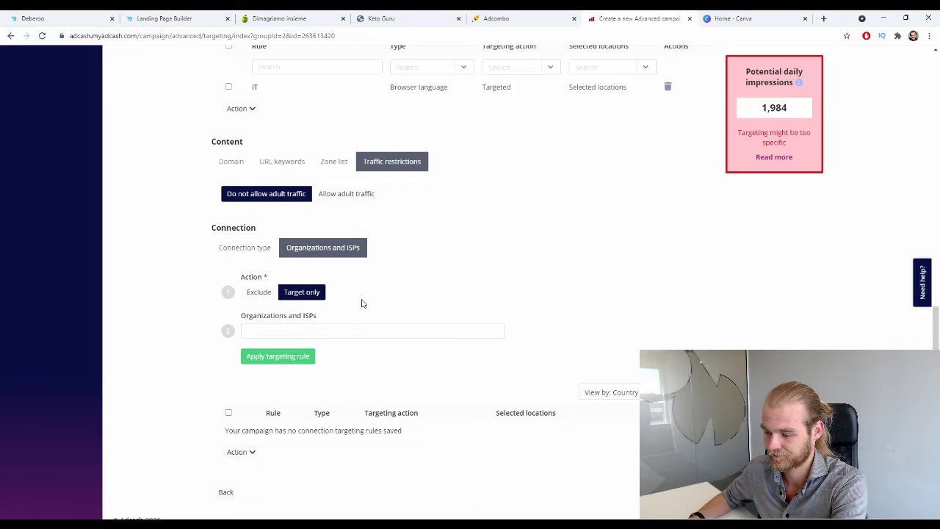
Proceed to the Creatives stage of the campaign and choose Native as the creative type.
scroll(382, 304, "down", 1)
left_click(778, 478)
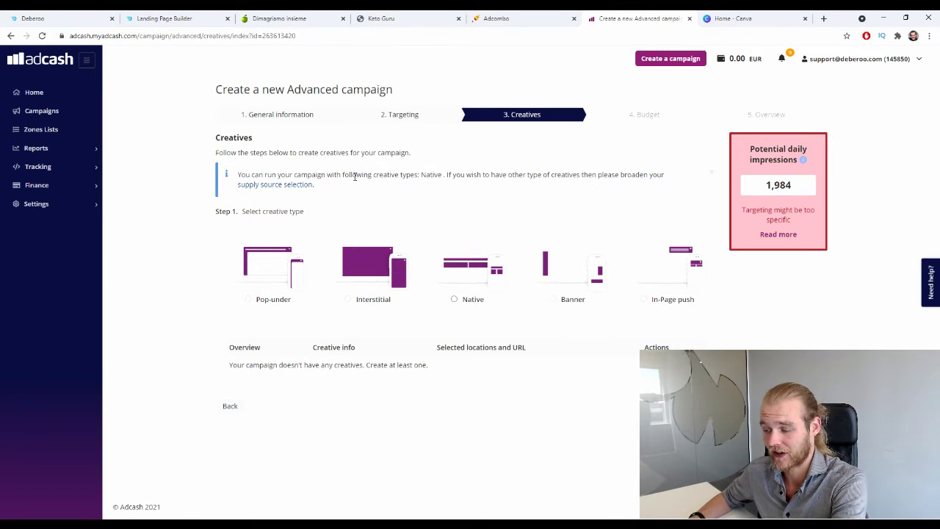
left_click(488, 266)
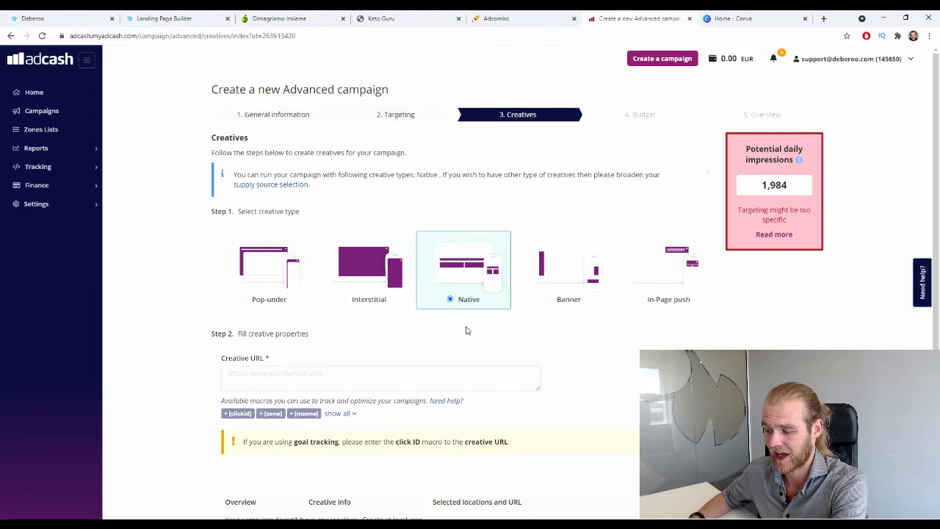
Paste the copied tracking link with its macros, ending in clickid=[clickid], as the Creative URL of the native ad.
scroll(485, 313, "down", 1)
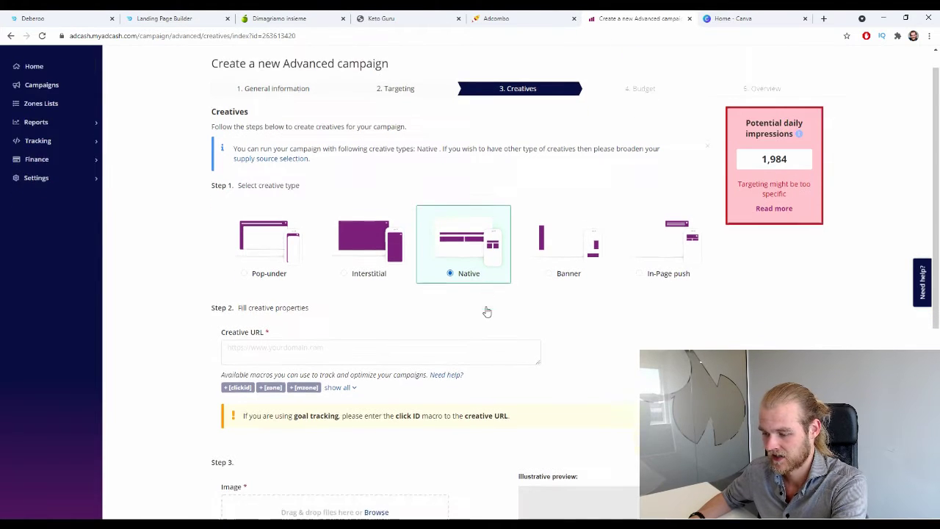
scroll(487, 311, "down", 1)
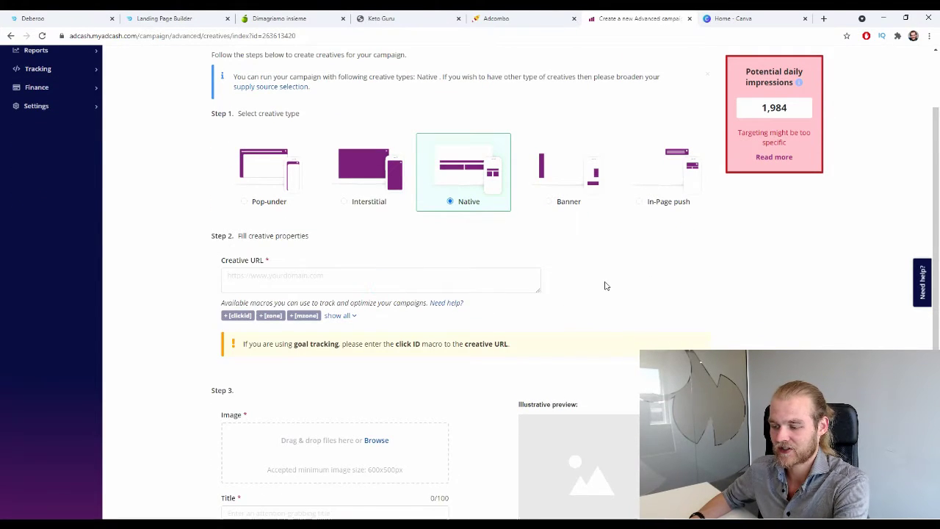
scroll(605, 286, "down", 1)
left_click_drag(219, 211, 269, 215)
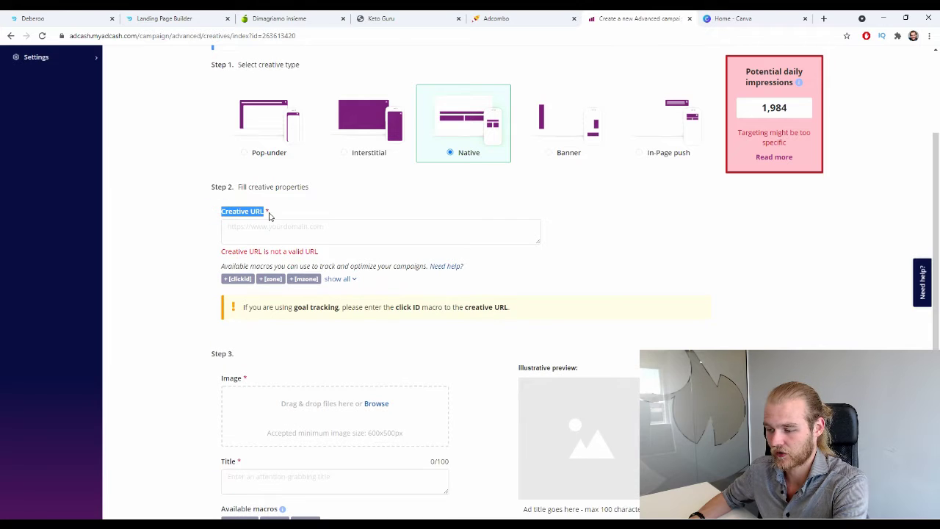
left_click(277, 200)
left_click(269, 224)
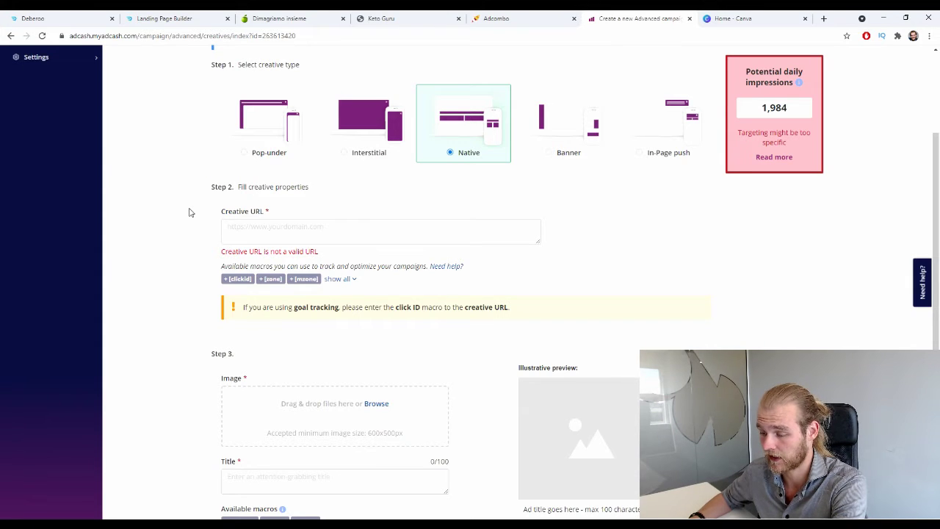
key("ctrl+v")
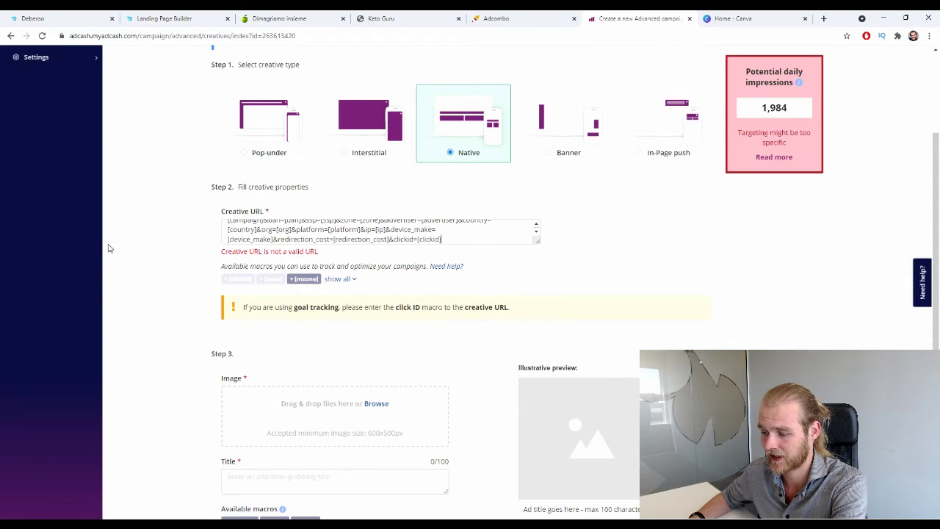
Check the image size requirement and title fields of the native creative, and switch to Canva.
scroll(114, 246, "down", 1)
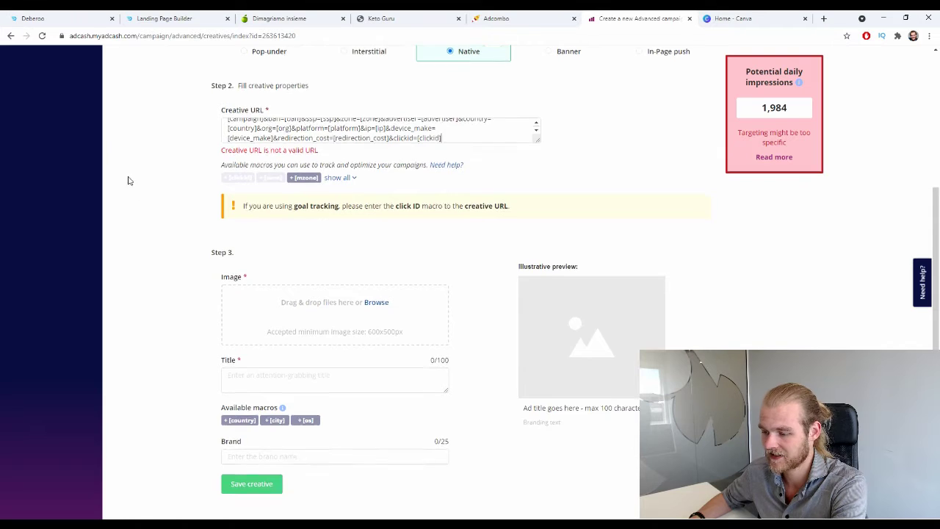
scroll(201, 171, "down", 2)
double_click(226, 166)
left_click(171, 167)
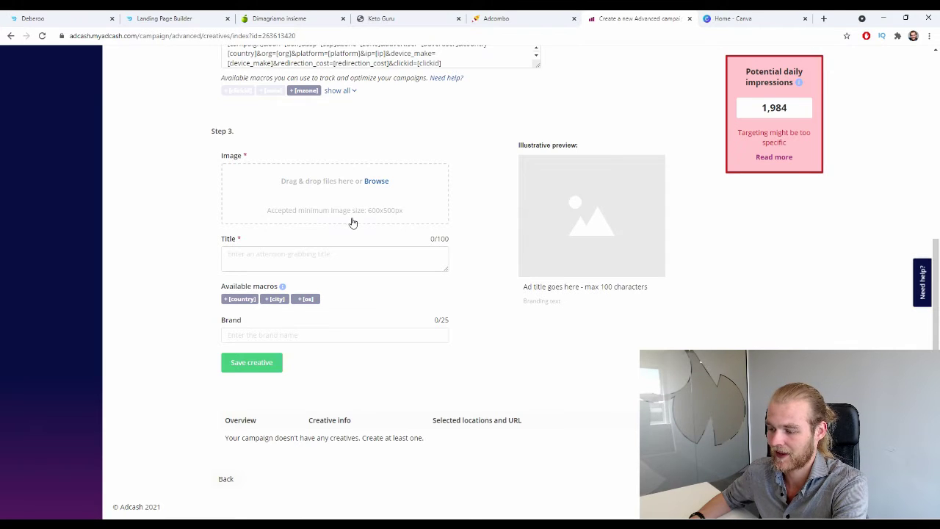
left_click(771, 19)
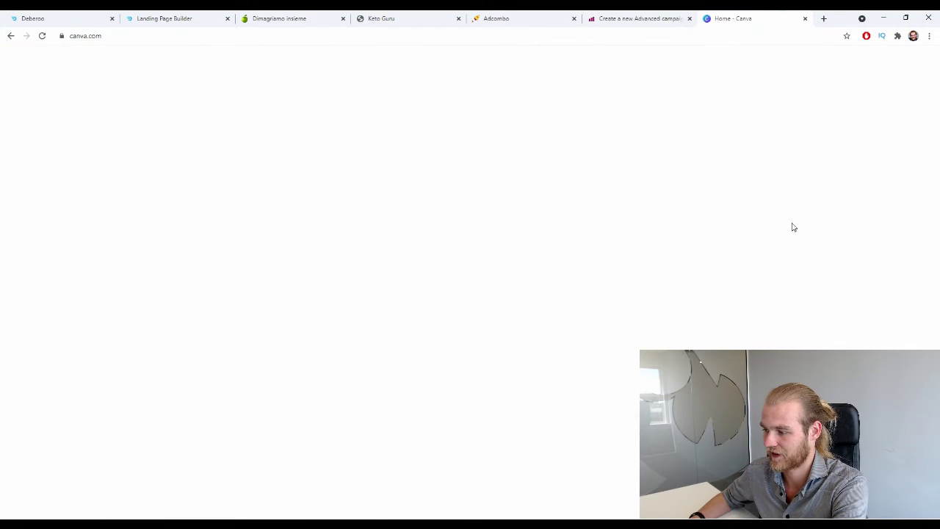
Create a new custom-size design of 600 × 500 px.
left_click(869, 64)
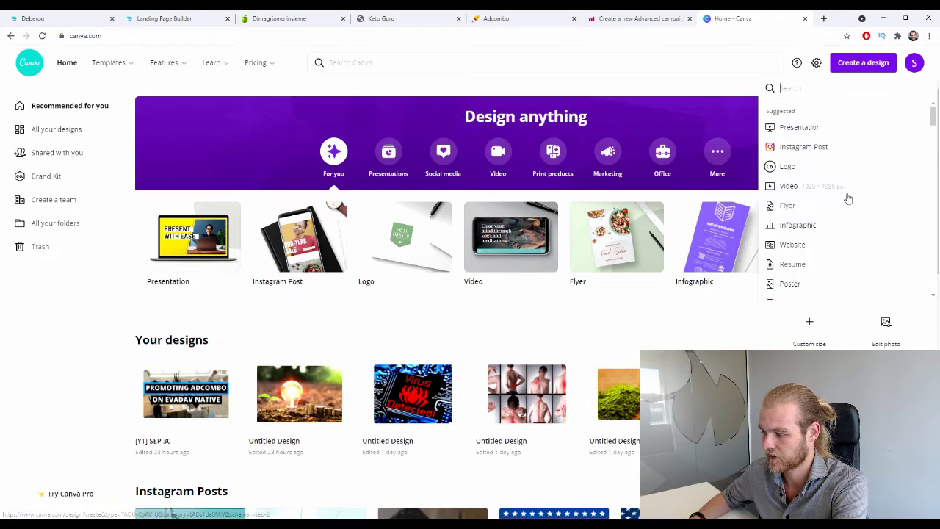
left_click(805, 321)
left_click(807, 224)
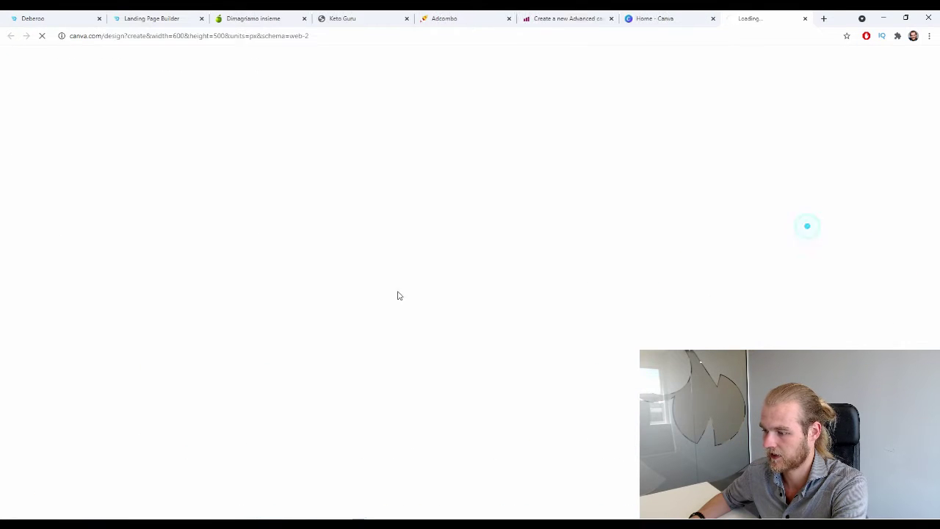
Search Google Images for "ketu guru" in a new browser tab.
left_click(823, 18)
left_click(390, 215)
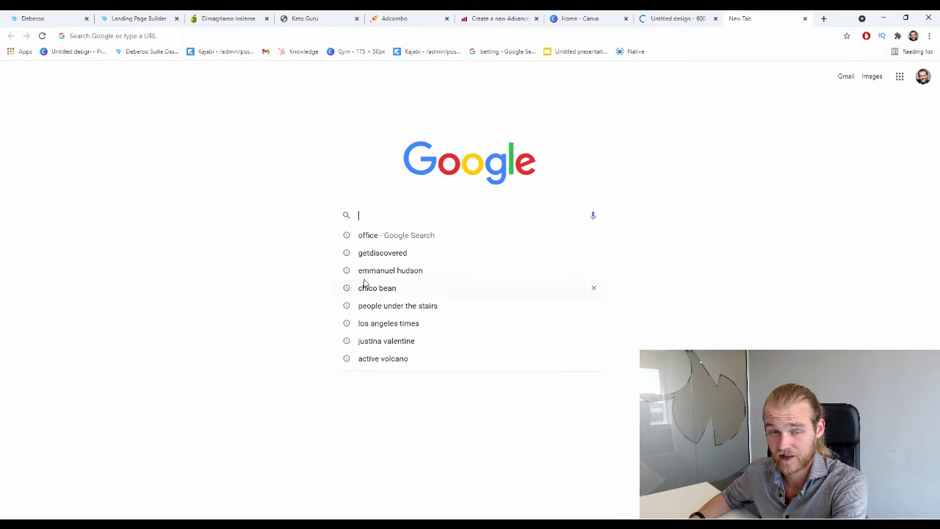
left_click(250, 158)
left_click(367, 212)
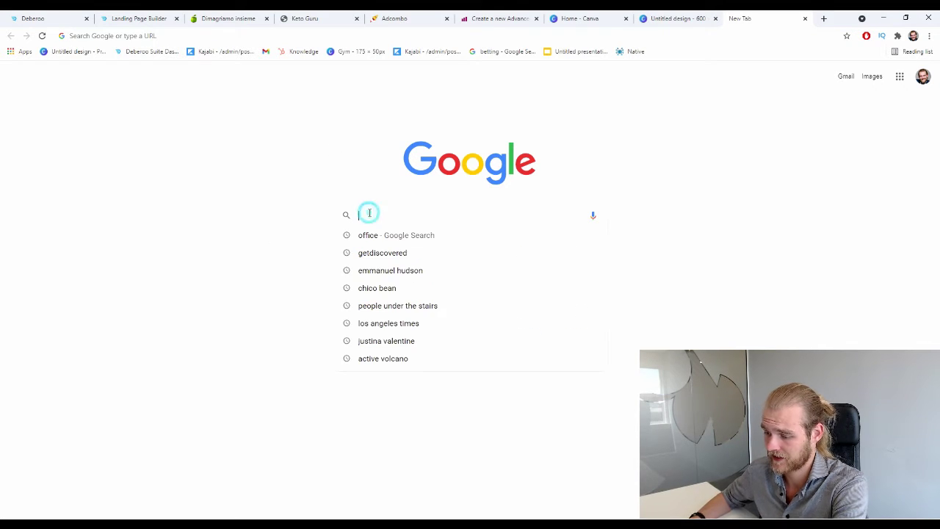
type("ketu guru")
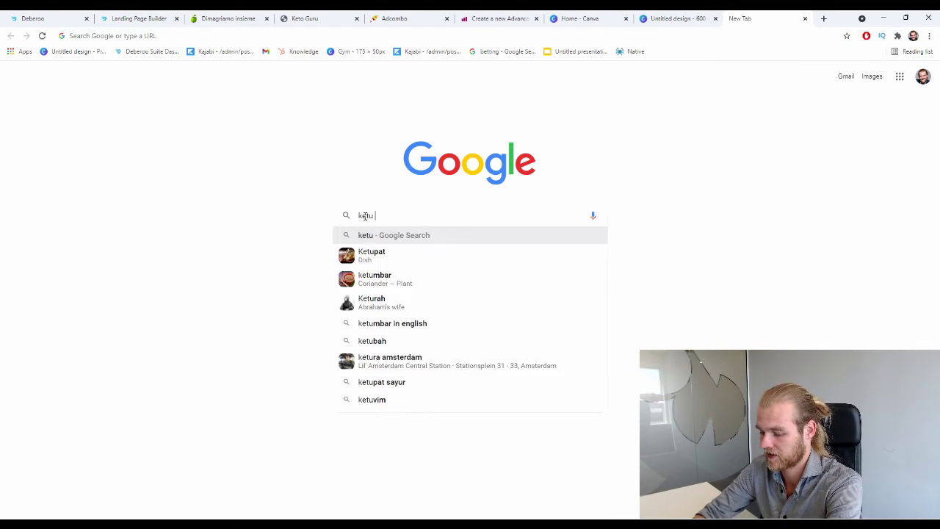
key("Return")
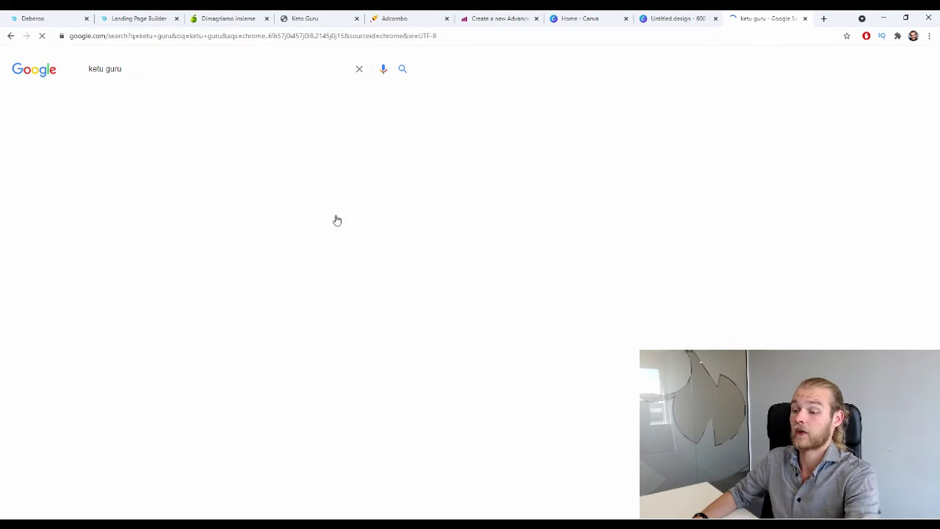
left_click(141, 103)
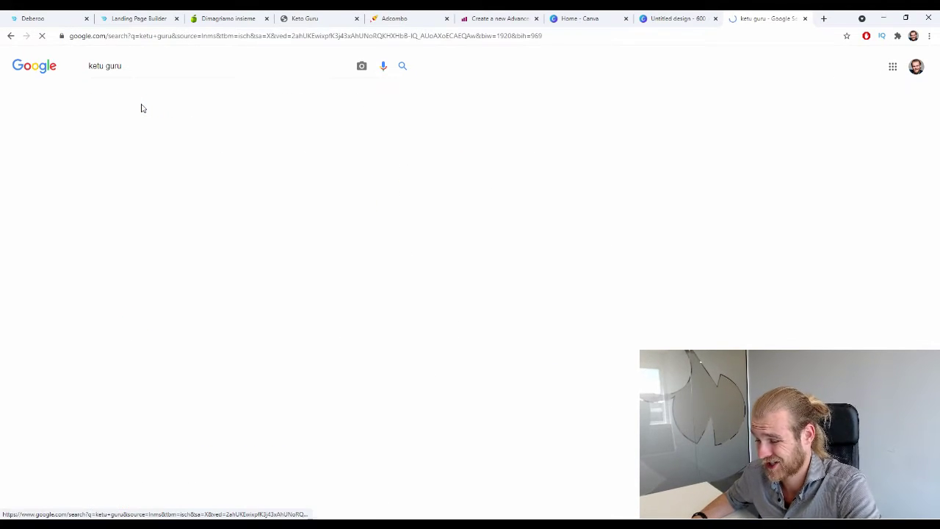
Look through the "ketu guru" image results for a picture suited to the weight-loss ad.
scroll(91, 277, "down", 1)
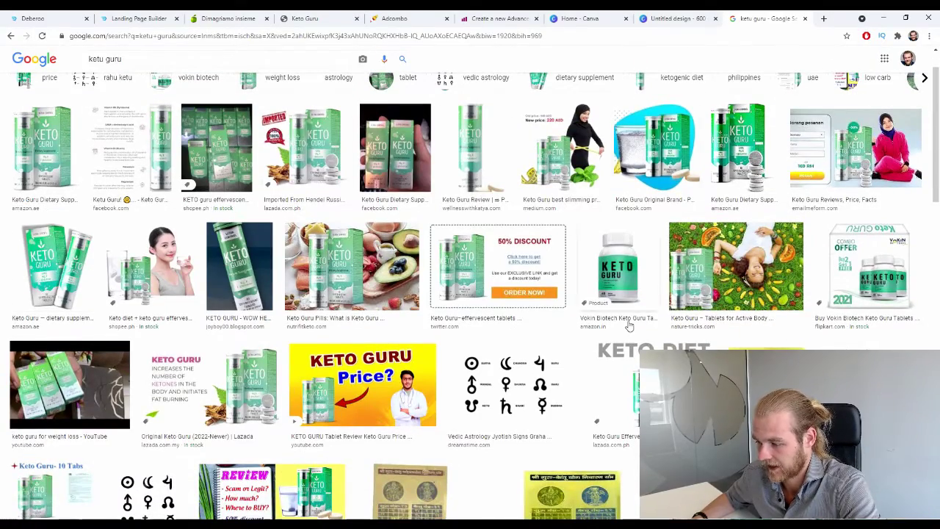
scroll(520, 329, "down", 9)
scroll(519, 326, "down", 6)
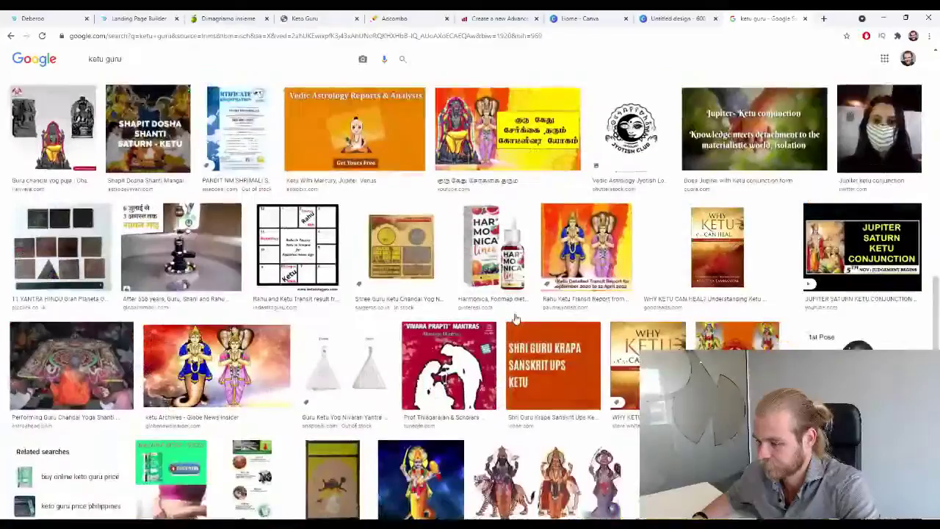
scroll(512, 316, "down", 4)
scroll(511, 316, "down", 6)
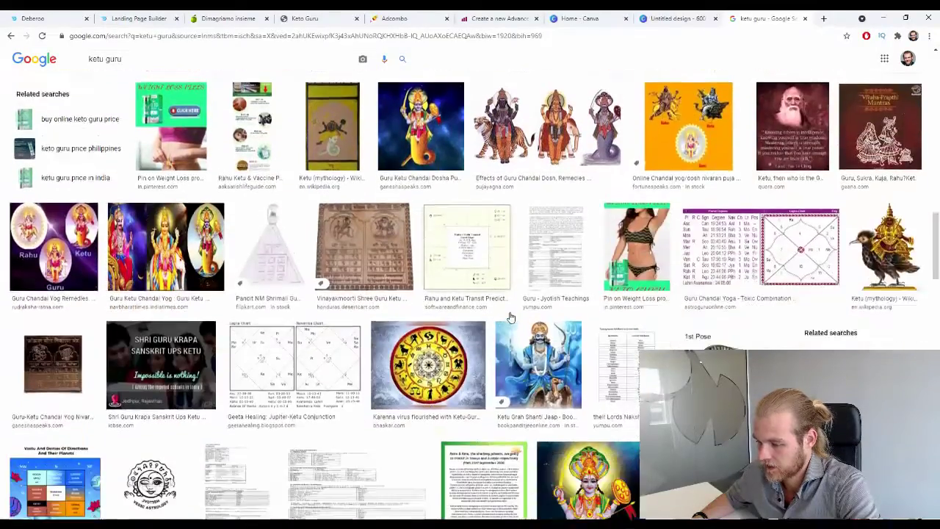
scroll(368, 220, "up", 6)
scroll(225, 118, "down", 5)
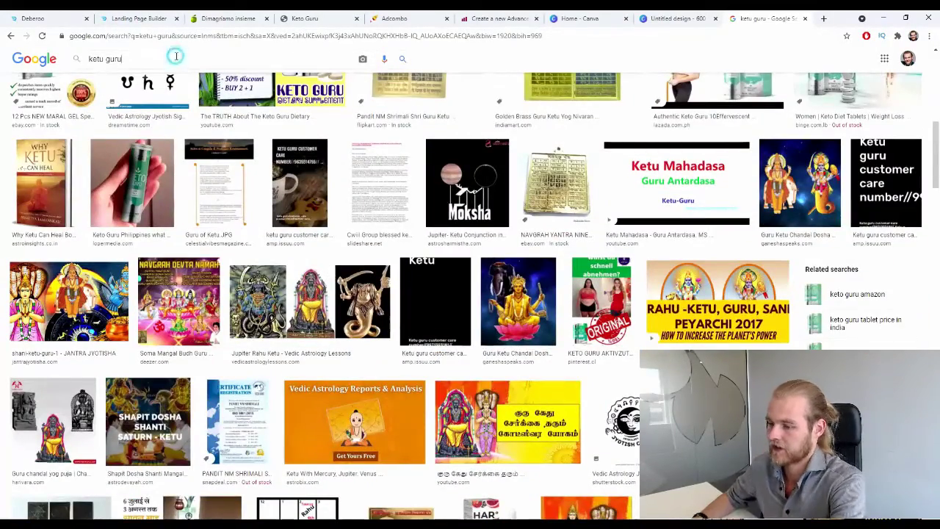
Search the images for "weight loss keto guru results" instead.
type("weight lo")
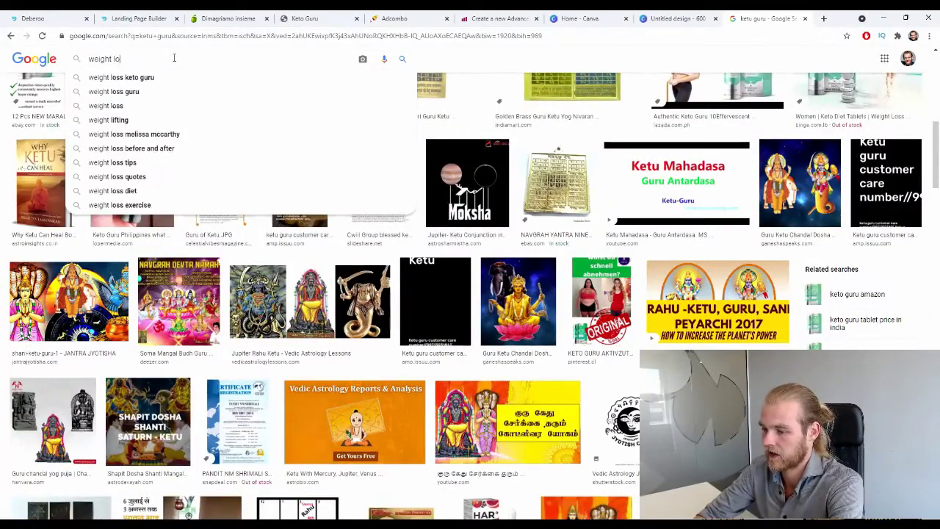
type("ss keto guru results")
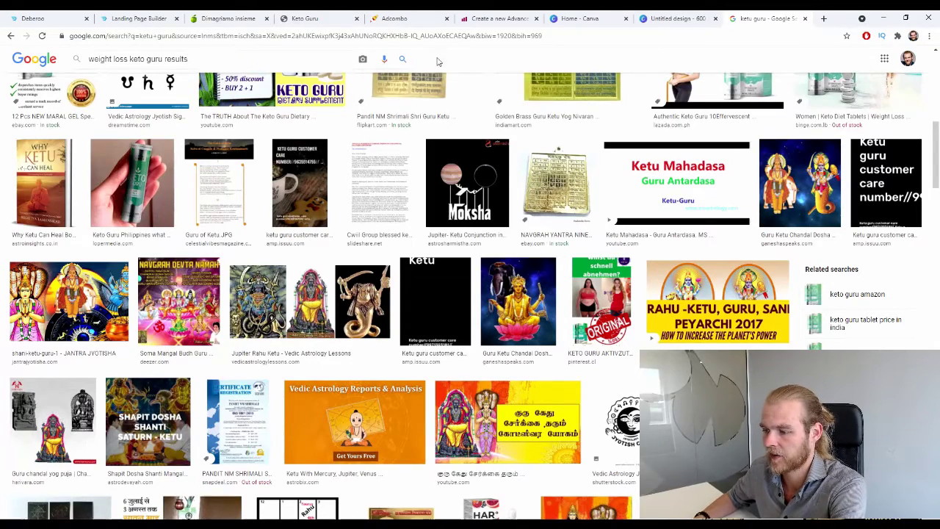
left_click(404, 62)
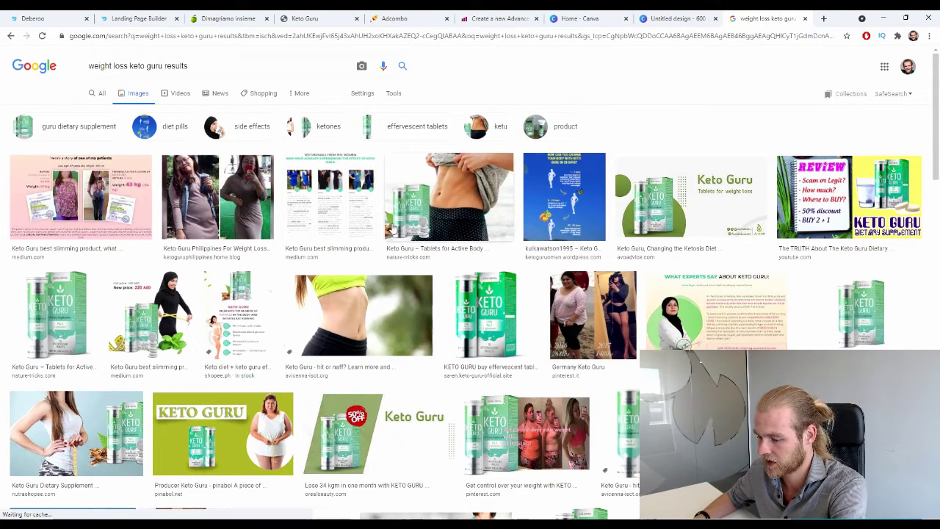
Browse the image results for before-and-after weight-loss photos suitable for the ad creative.
scroll(373, 222, "down", 1)
scroll(360, 217, "down", 7)
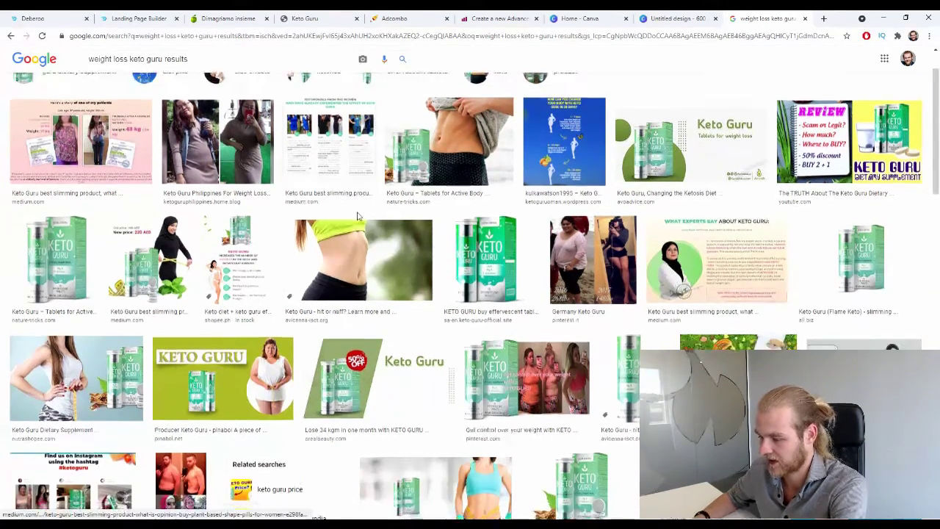
scroll(359, 209, "down", 3)
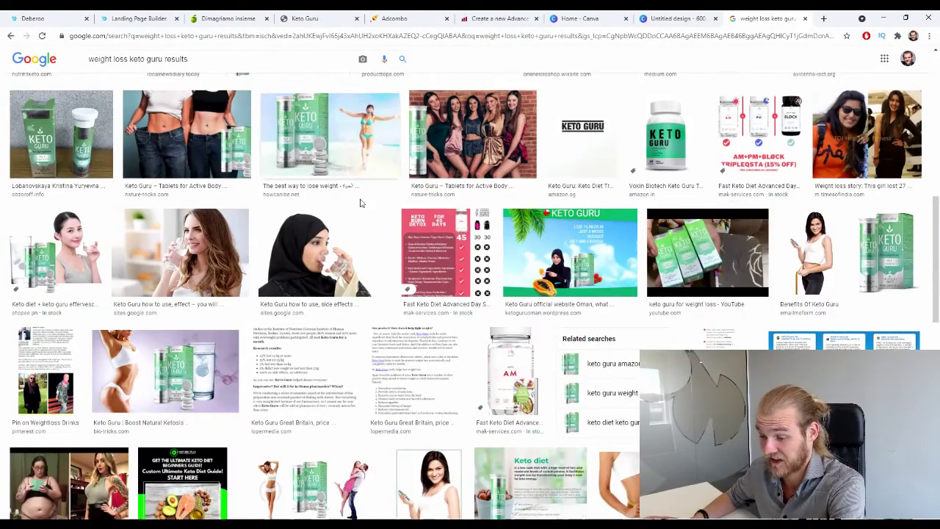
scroll(393, 197, "down", 4)
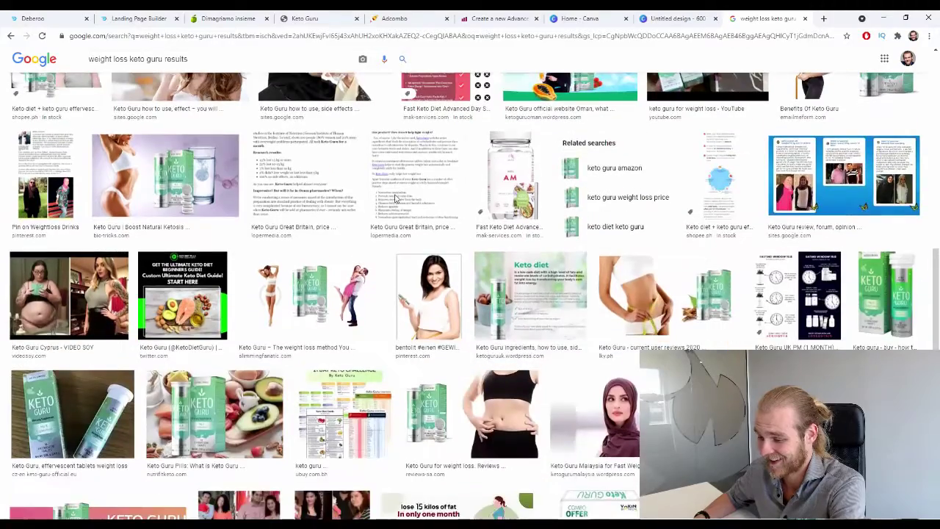
scroll(382, 201, "down", 2)
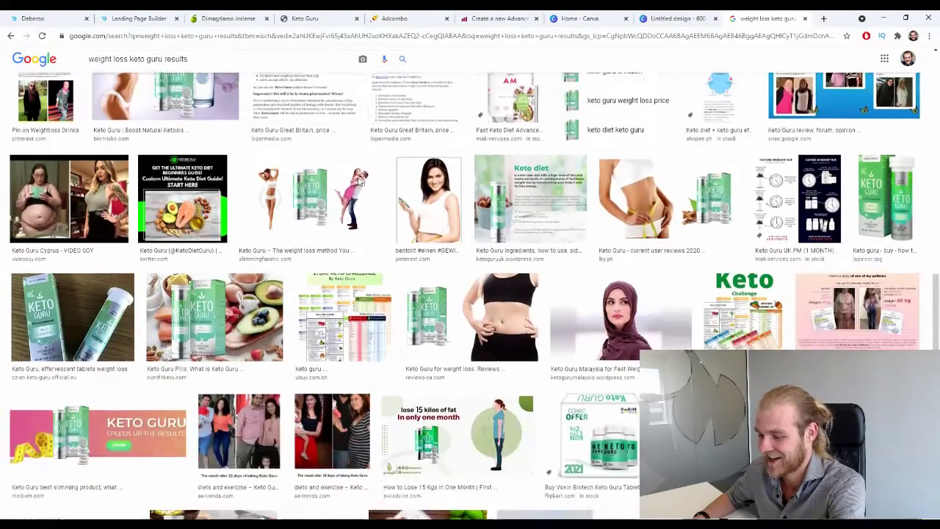
scroll(360, 191, "down", 5)
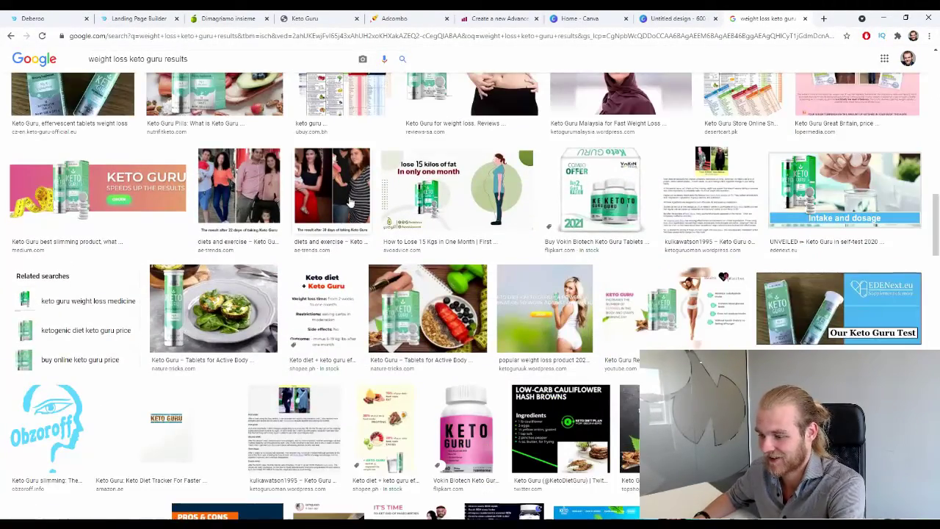
scroll(350, 220, "down", 7)
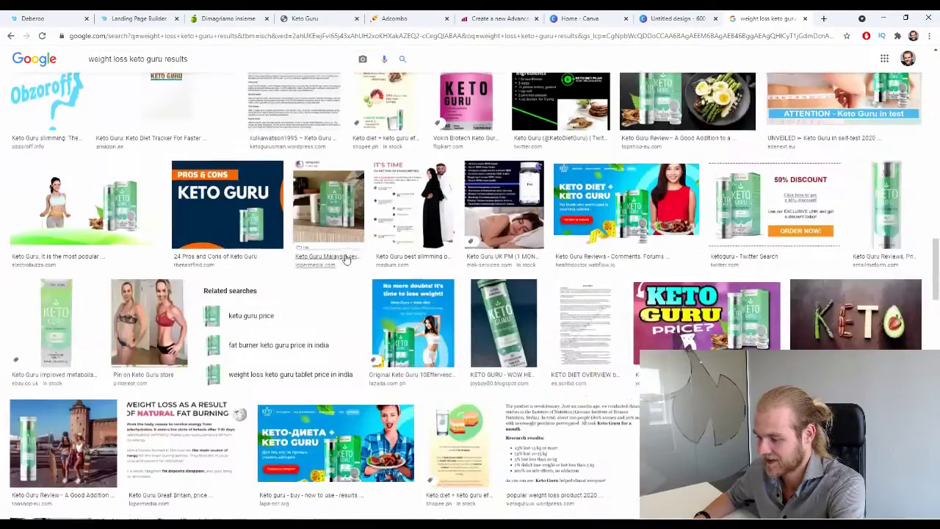
scroll(349, 258, "down", 15)
scroll(358, 263, "down", 7)
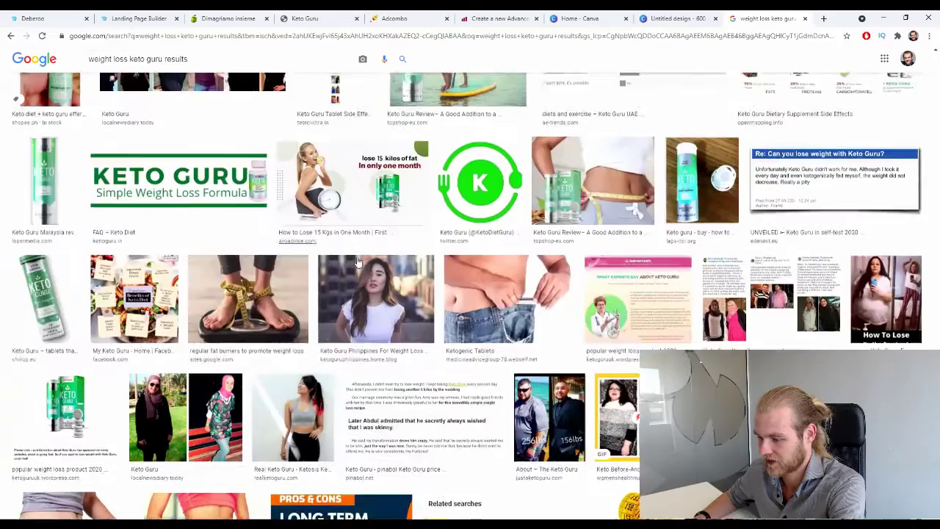
scroll(358, 262, "down", 7)
scroll(353, 263, "up", 10)
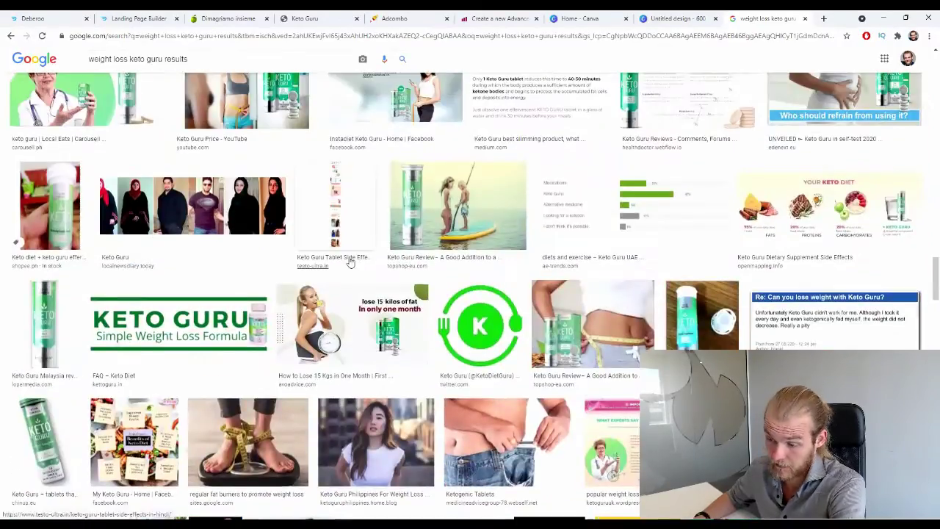
scroll(349, 262, "up", 10)
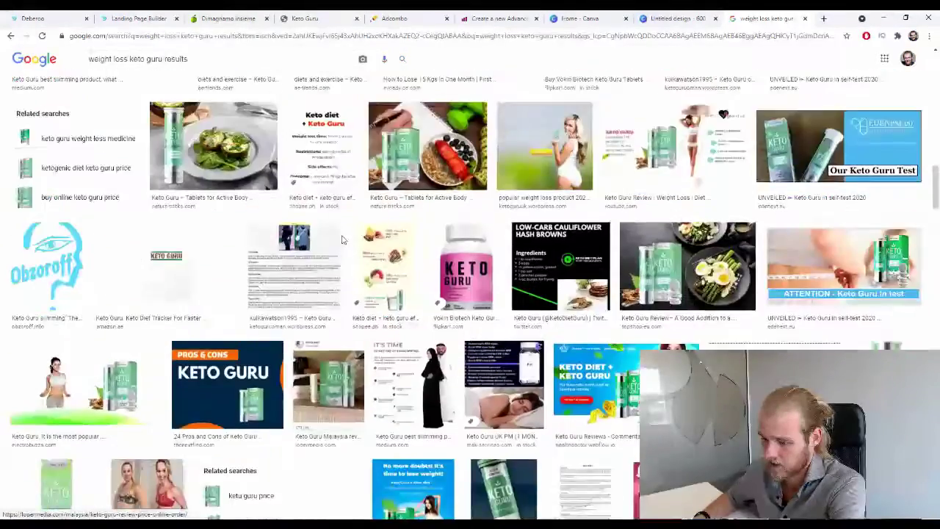
scroll(342, 240, "down", 3)
scroll(331, 249, "up", 10)
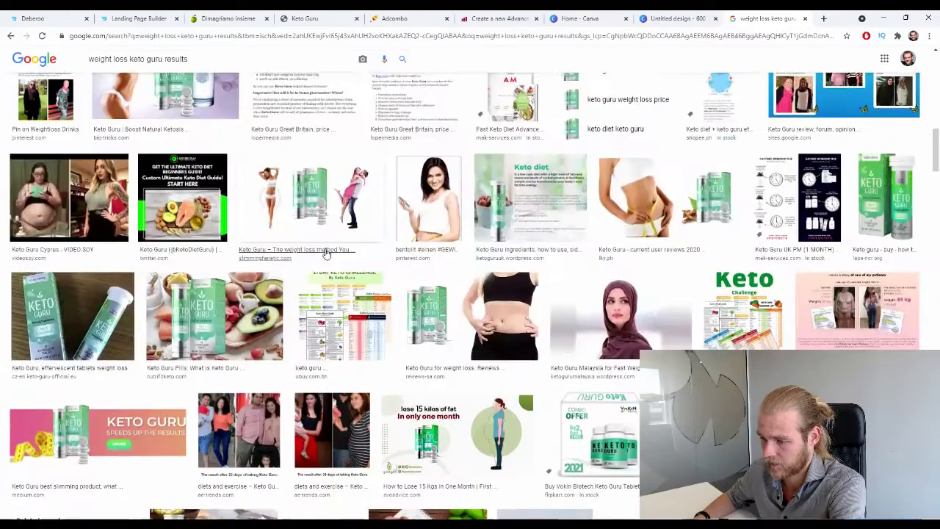
Preview the "Keto Guru Cyprus" before-and-after photo and open the full set of its related images.
left_click(108, 208)
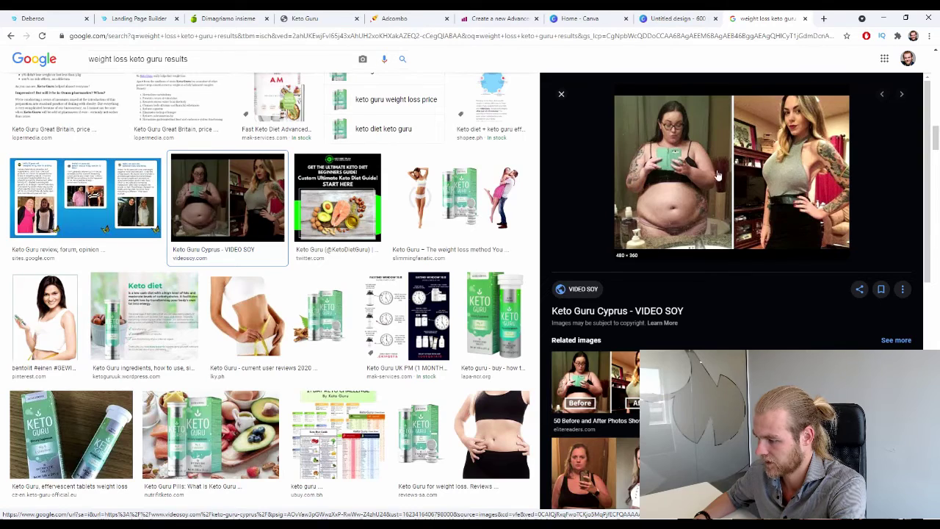
scroll(701, 208, "down", 2)
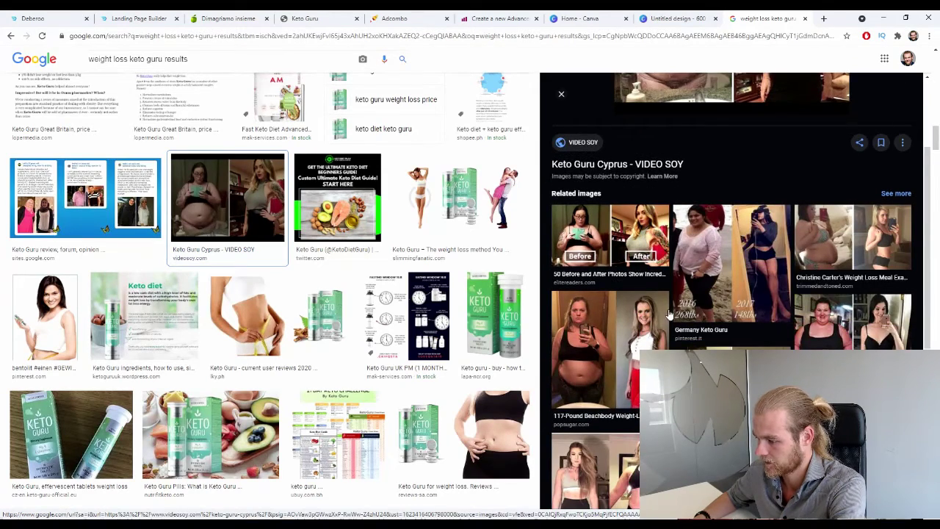
scroll(669, 314, "down", 6)
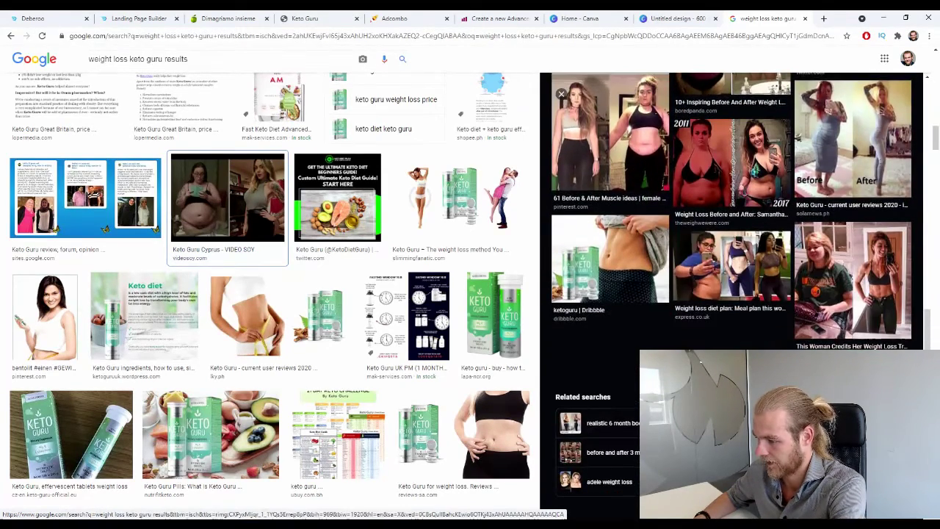
left_click(544, 438)
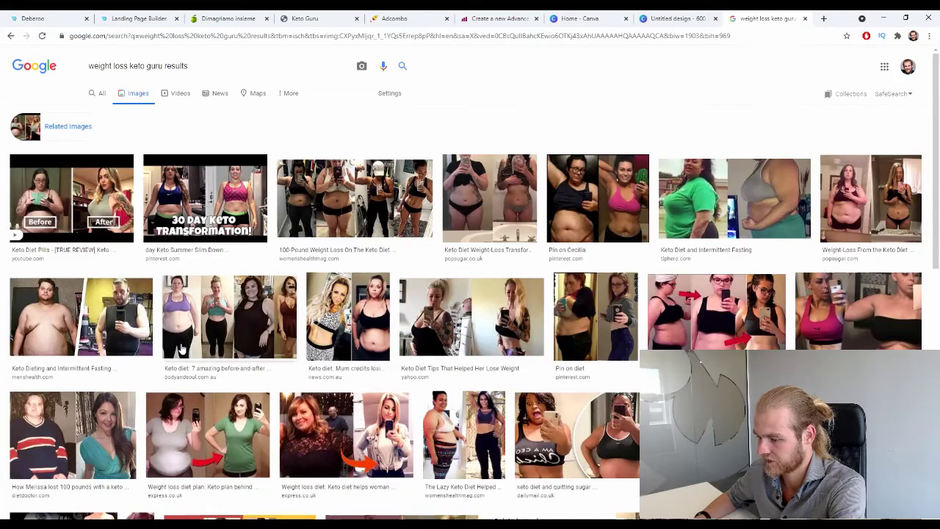
Preview the "Keto diet plan: Woman's five stone weight loss" image among the related images, and close the preview.
scroll(389, 244, "down", 1)
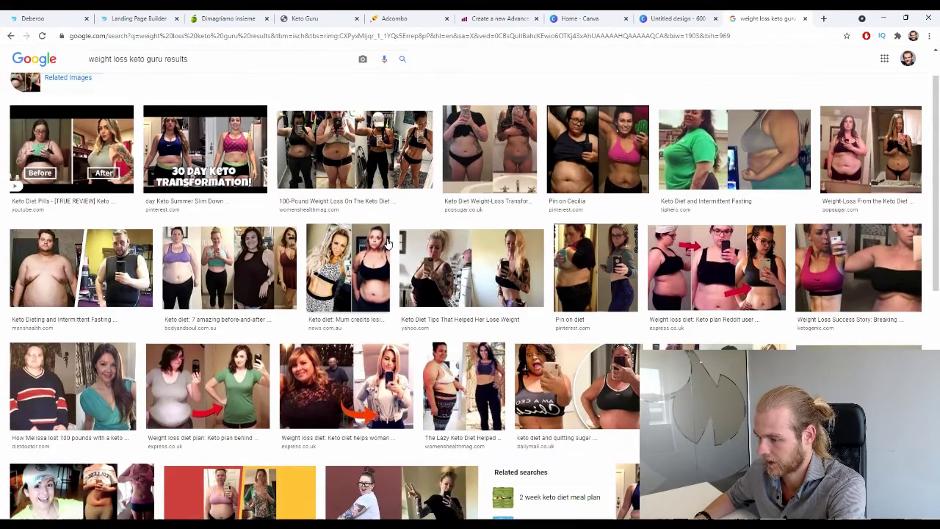
scroll(395, 232, "down", 3)
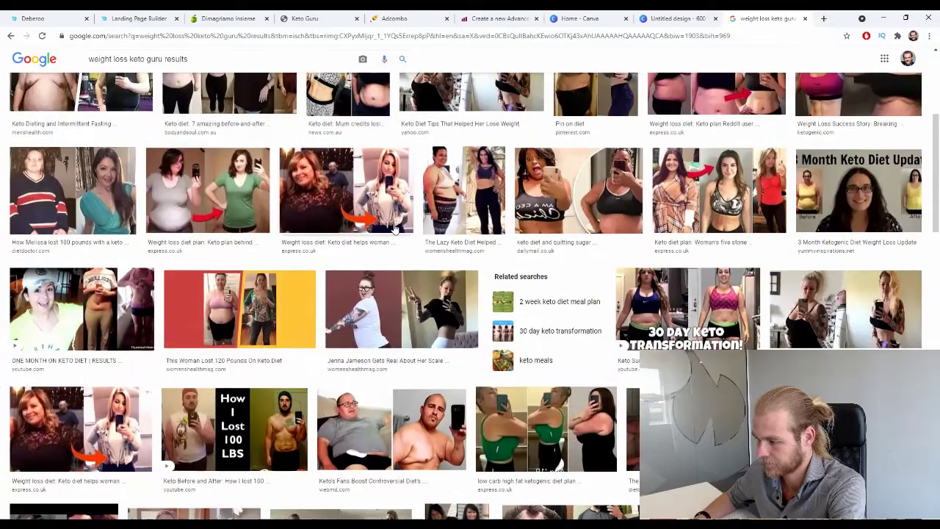
left_click(717, 175)
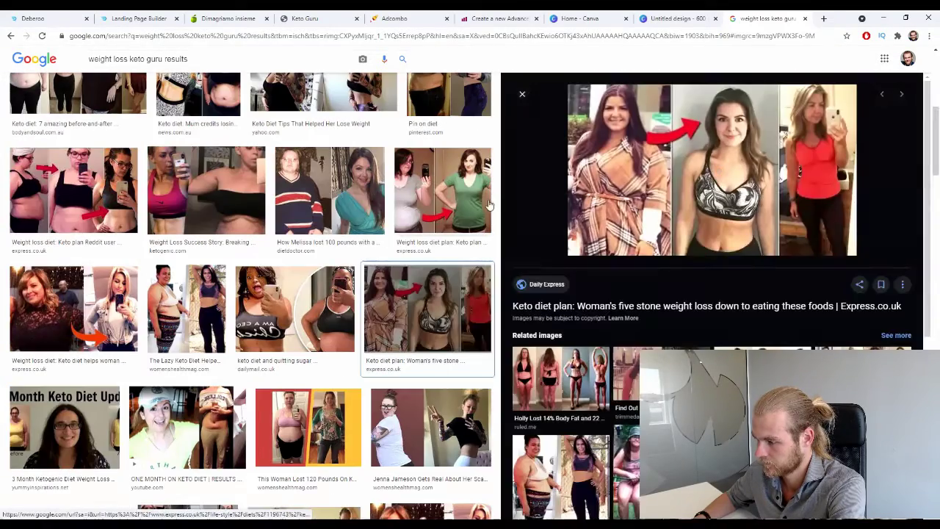
scroll(484, 205, "down", 2)
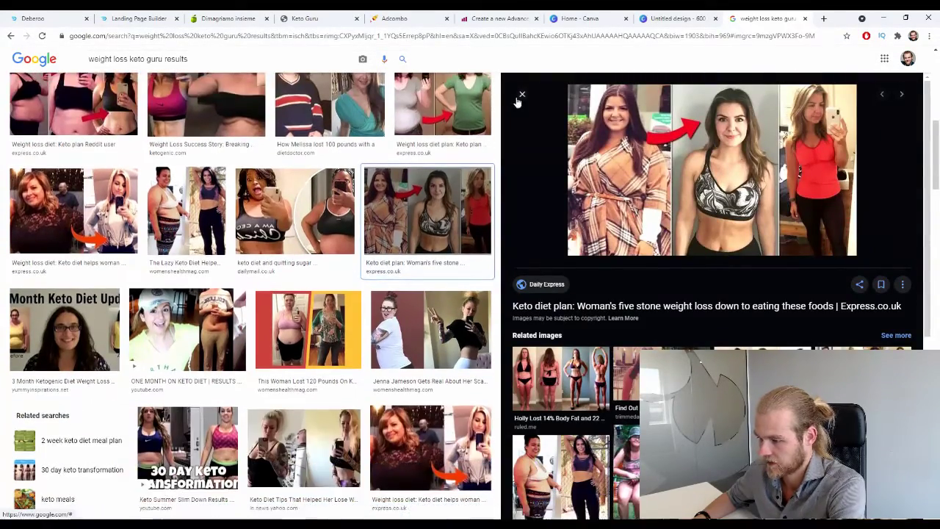
key("Escape")
Preview the "Weight loss diet: Keto diet helps woman shed 7st" image with the orange arrow, and close the preview.
scroll(392, 178, "down", 1)
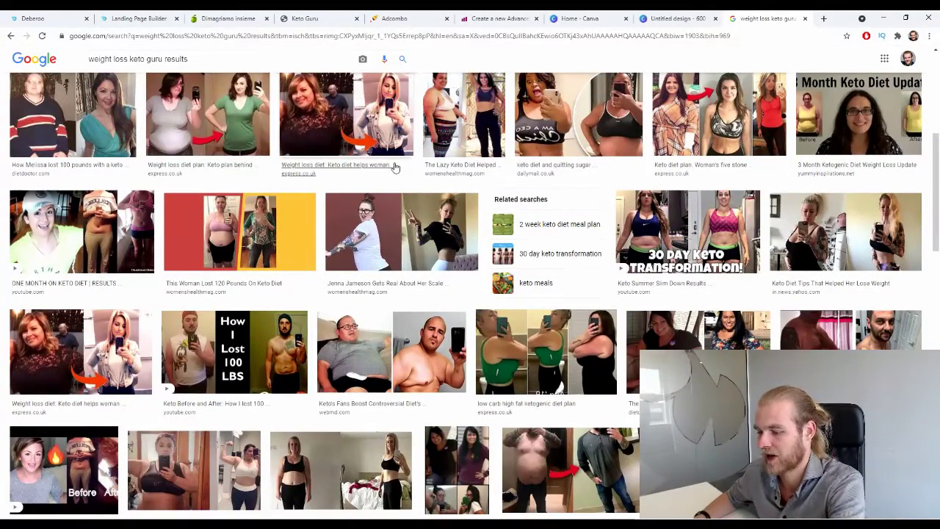
scroll(397, 164, "up", 1)
scroll(400, 166, "up", 1)
left_click(400, 166)
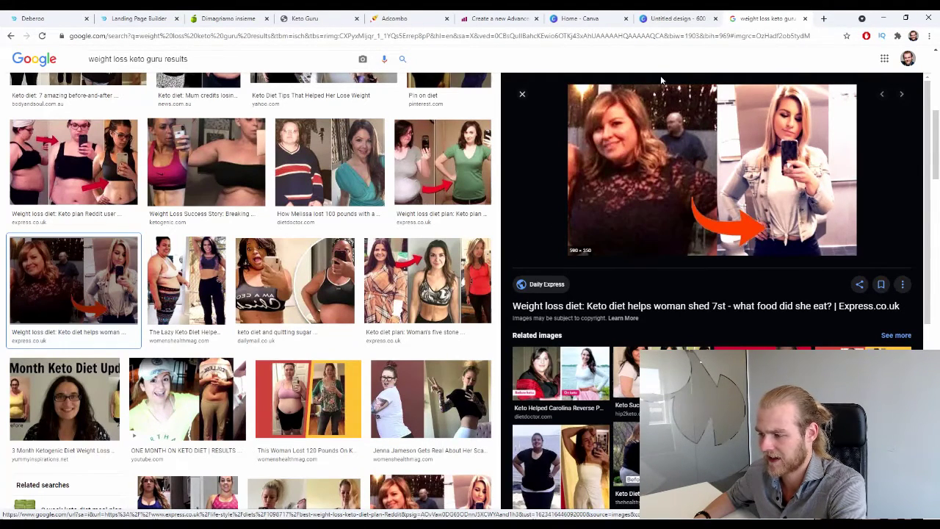
left_click(522, 94)
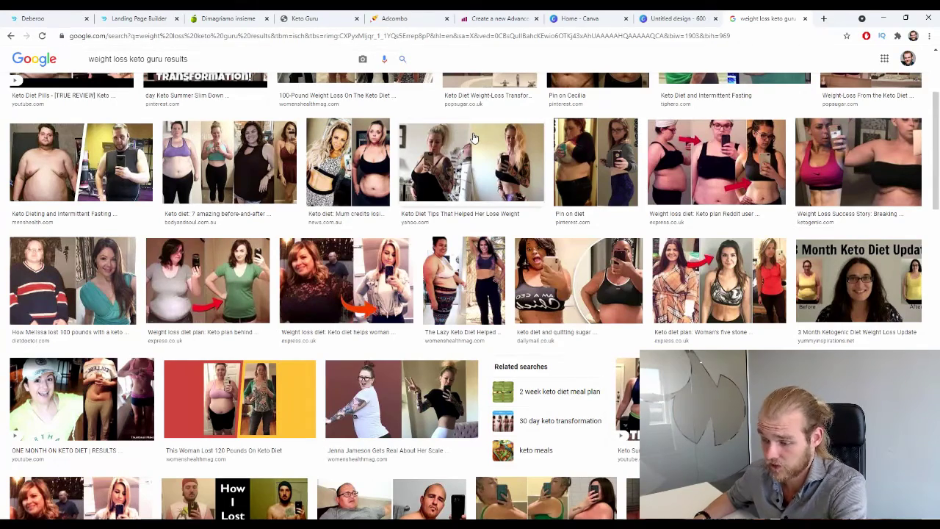
Preview the "Keto Diet Helped One Woman Lose 60 Pounds" image among the related images, and close the preview.
scroll(566, 172, "down", 3)
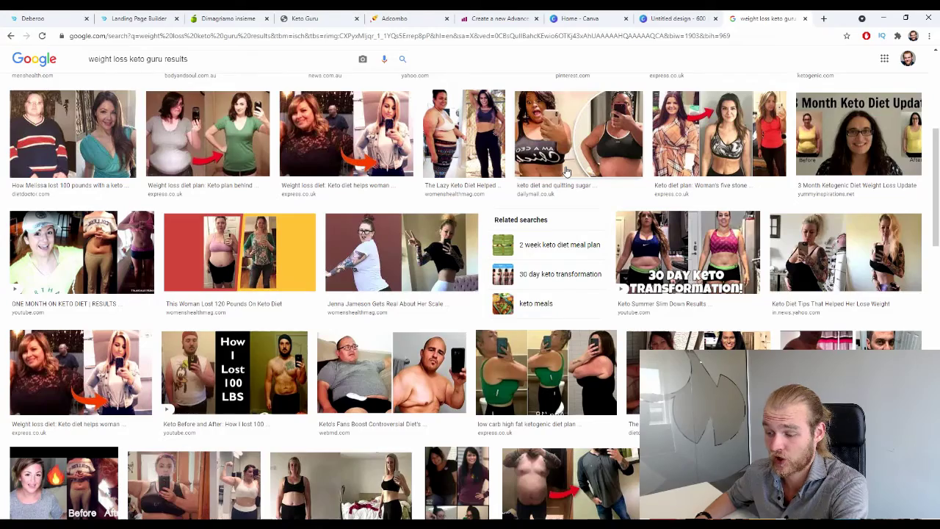
scroll(566, 171, "down", 2)
scroll(560, 174, "down", 1)
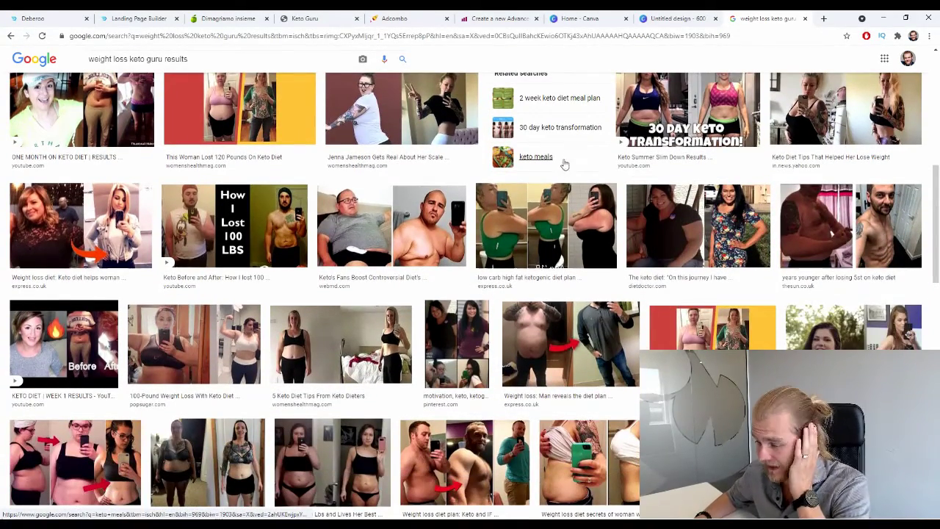
scroll(573, 157, "down", 3)
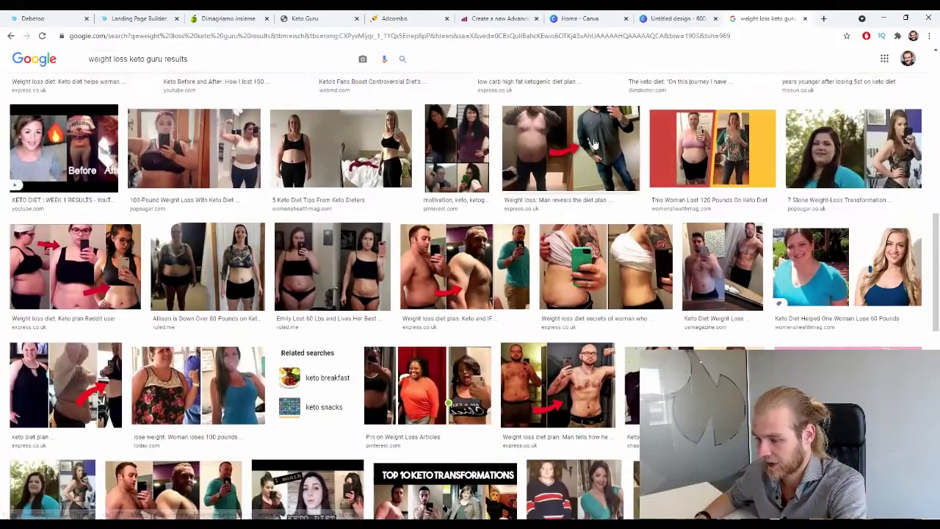
scroll(415, 237, "down", 1)
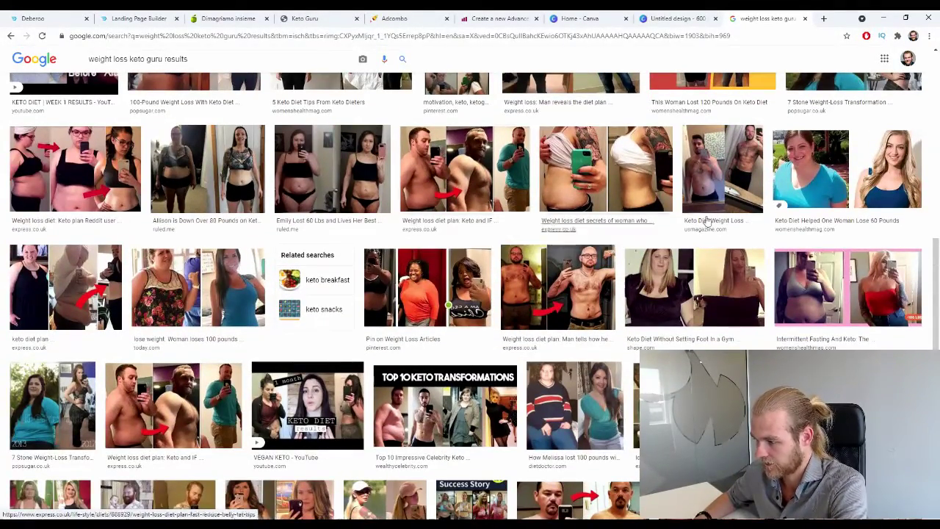
left_click(808, 168)
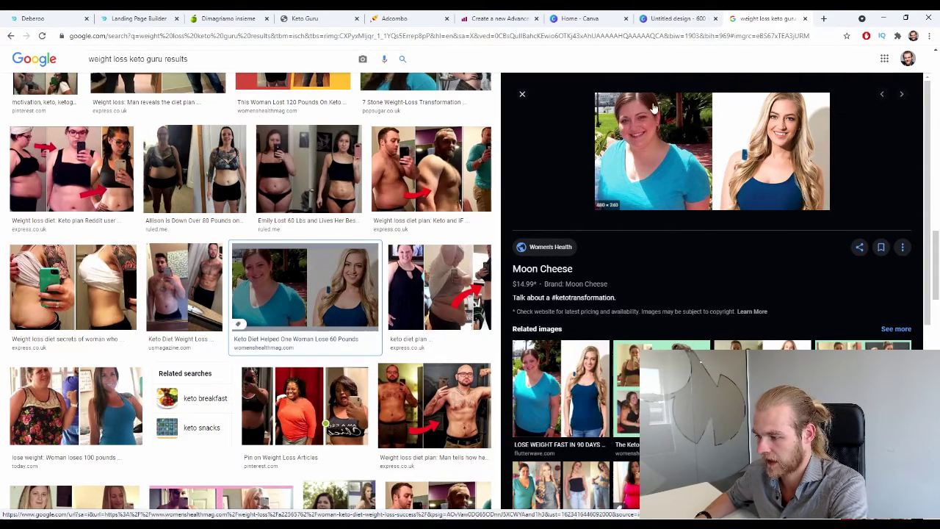
left_click(522, 94)
Examine the remaining related images for a keto before-and-after photo suitable for the ad creative.
scroll(473, 261, "down", 3)
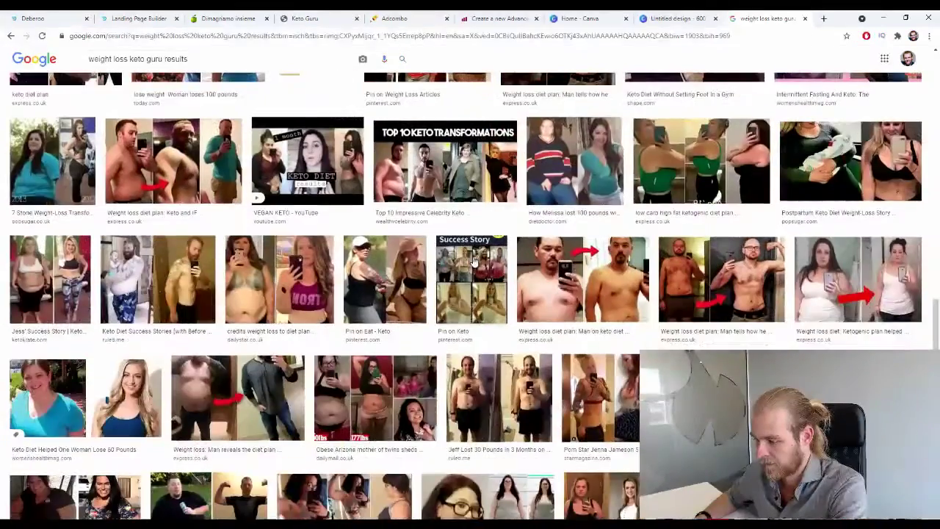
scroll(470, 262, "down", 1)
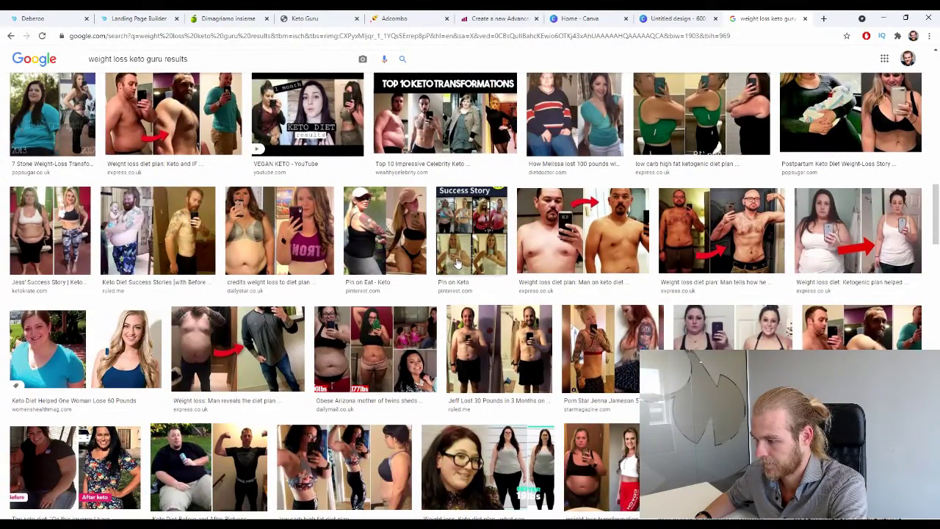
scroll(456, 263, "down", 1)
scroll(301, 204, "down", 1)
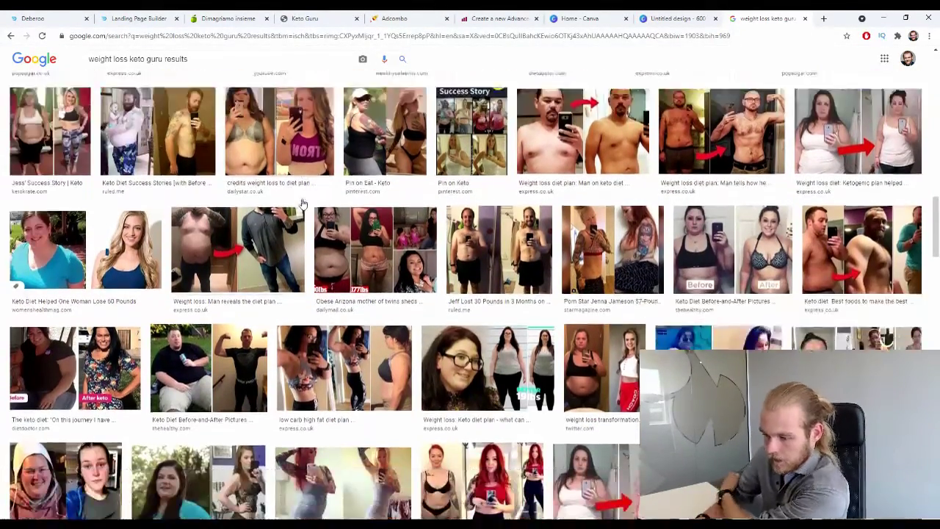
scroll(302, 204, "down", 1)
scroll(278, 208, "down", 1)
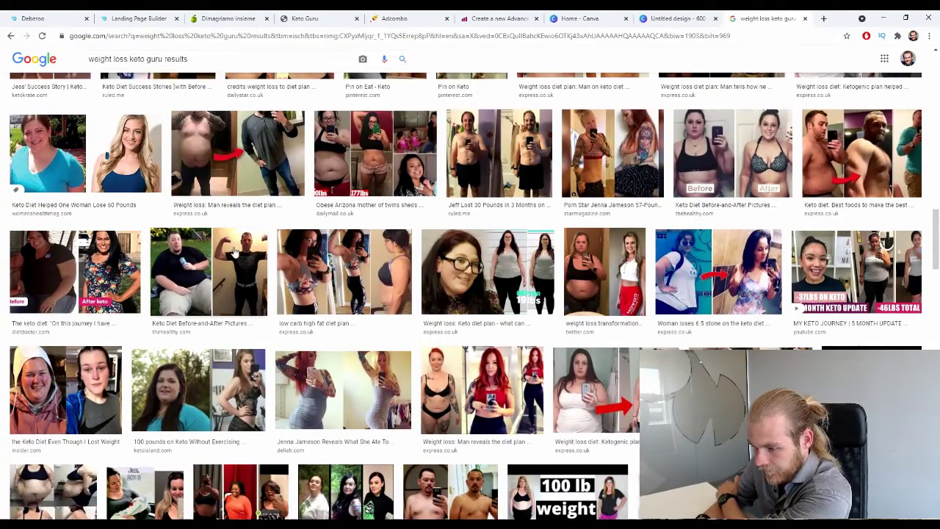
scroll(235, 252, "down", 4)
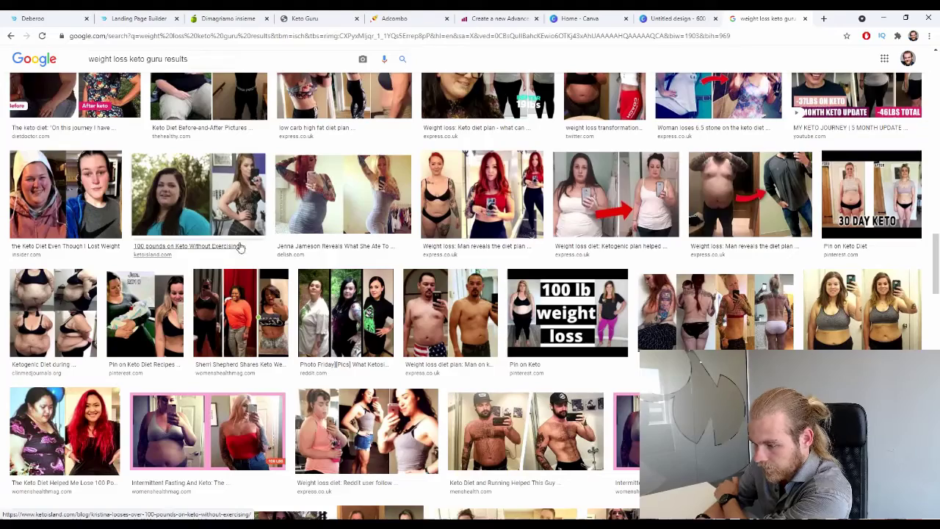
scroll(243, 250, "down", 4)
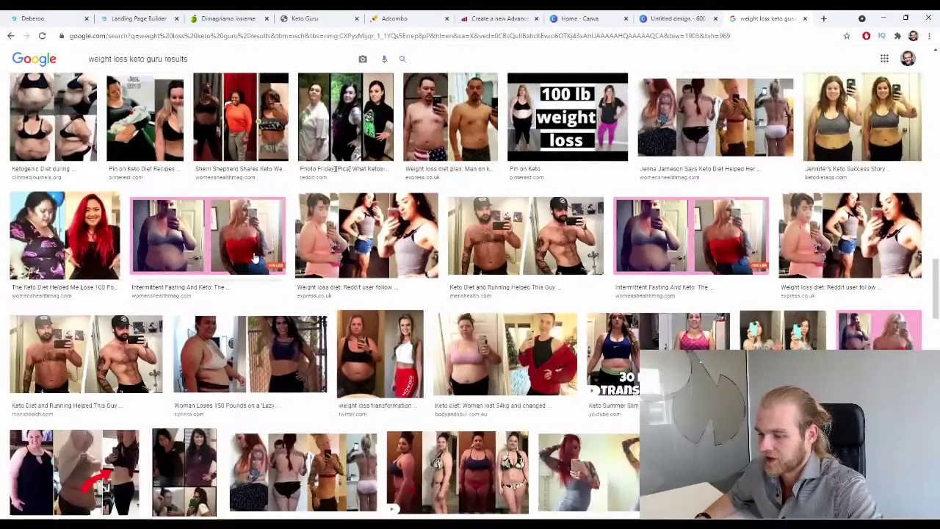
scroll(254, 257, "down", 3)
scroll(269, 247, "down", 4)
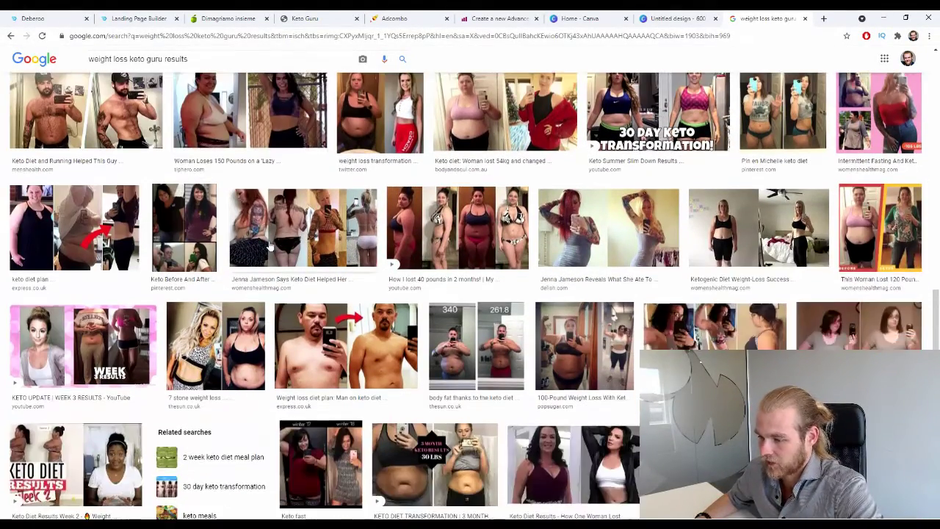
scroll(270, 246, "down", 2)
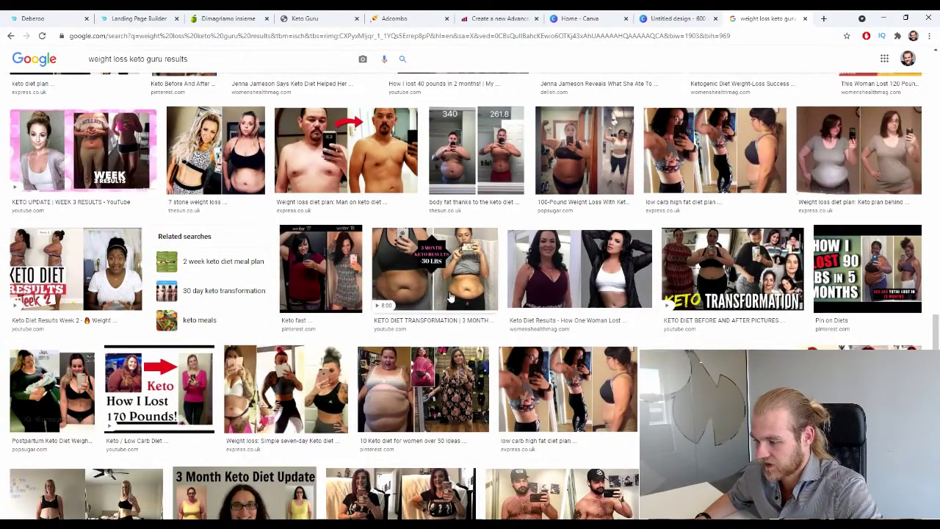
scroll(423, 277, "down", 3)
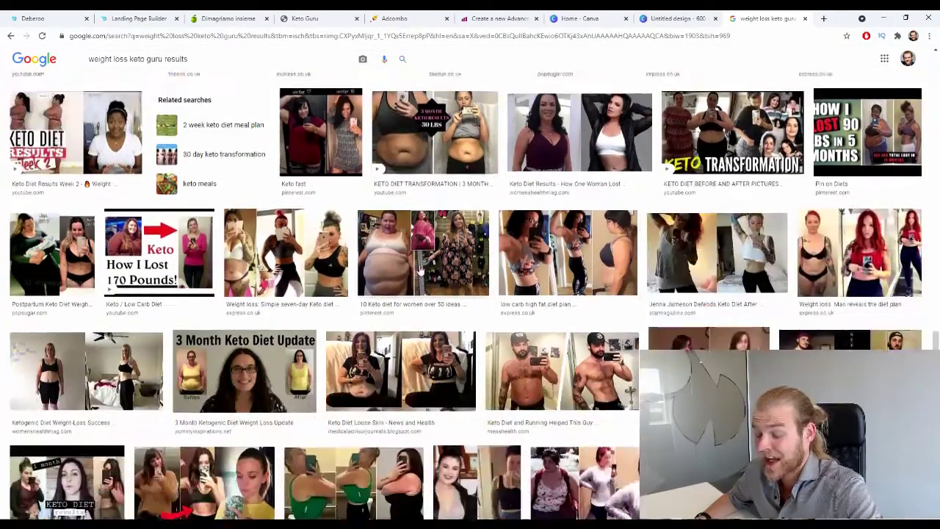
scroll(417, 268, "down", 3)
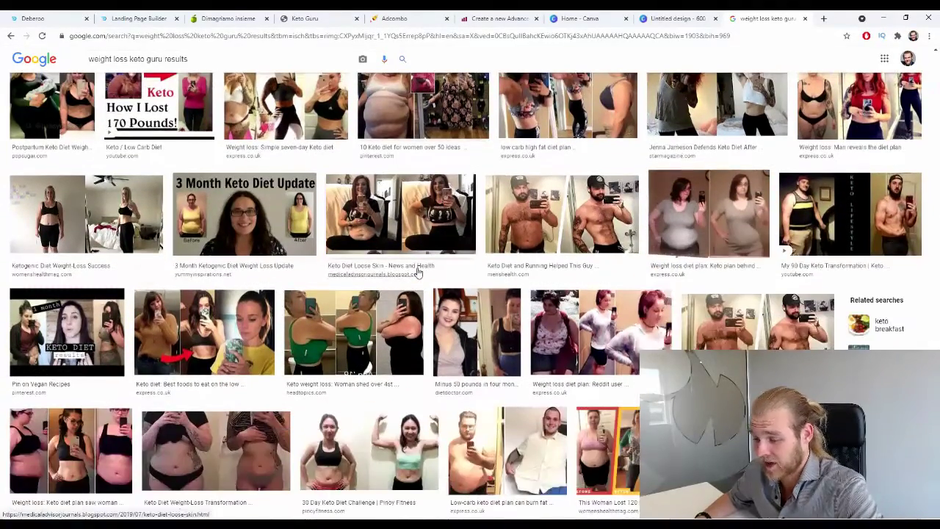
scroll(417, 271, "down", 2)
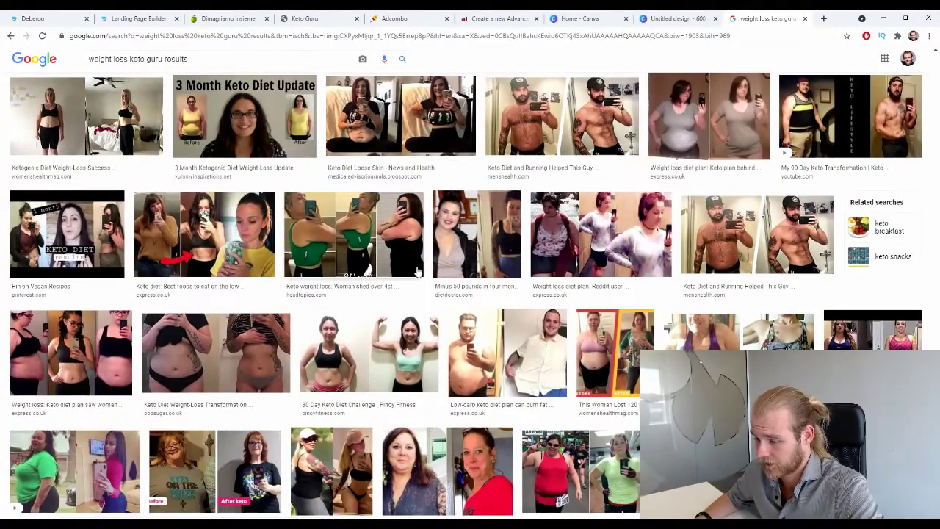
scroll(417, 273, "down", 1)
scroll(416, 273, "down", 2)
scroll(416, 273, "down", 1)
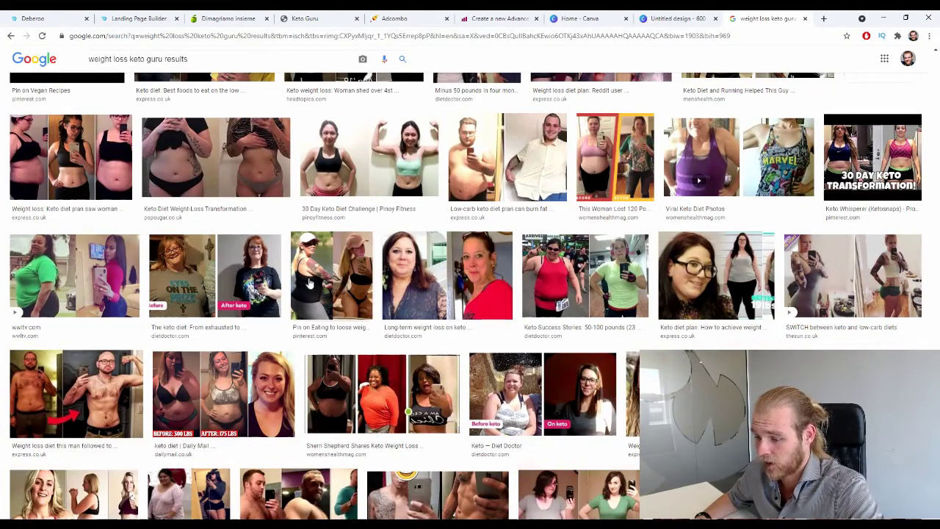
Save the Diet Doctor "The keto diet: From exhausted to…" before-and-after image and upload it to the 600 × 500 px Canva design.
left_click(247, 269)
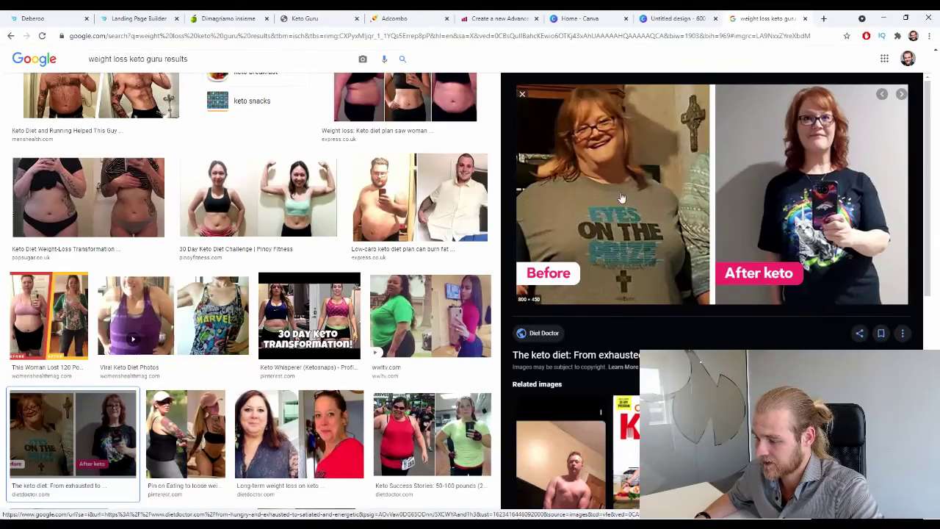
scroll(734, 257, "down", 2)
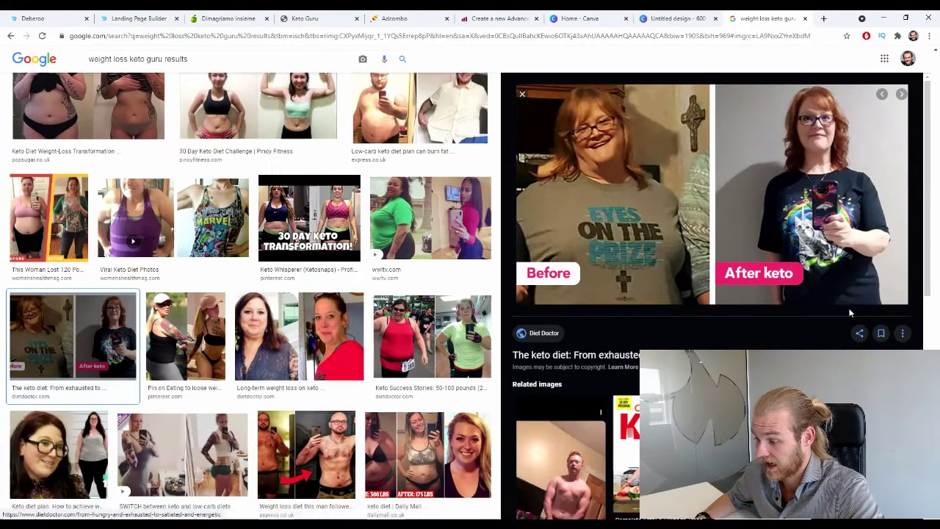
right_click(651, 198)
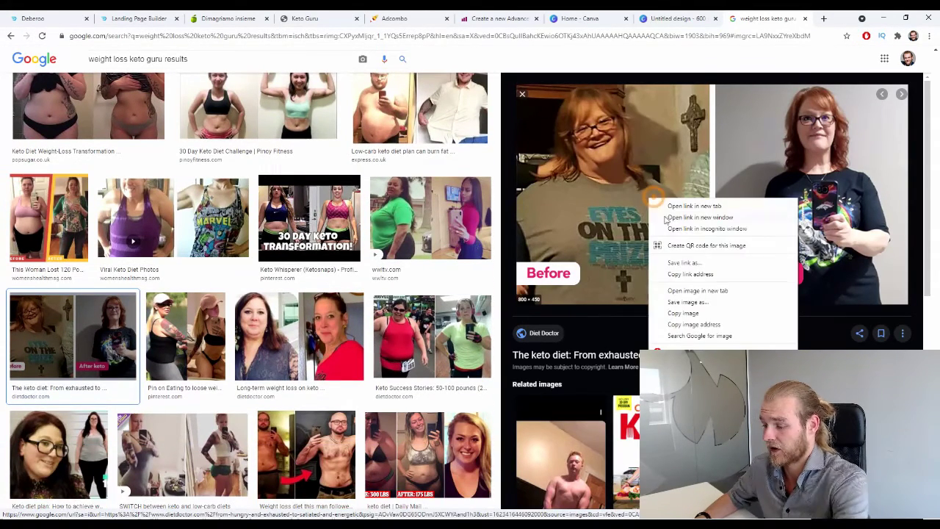
left_click(705, 308)
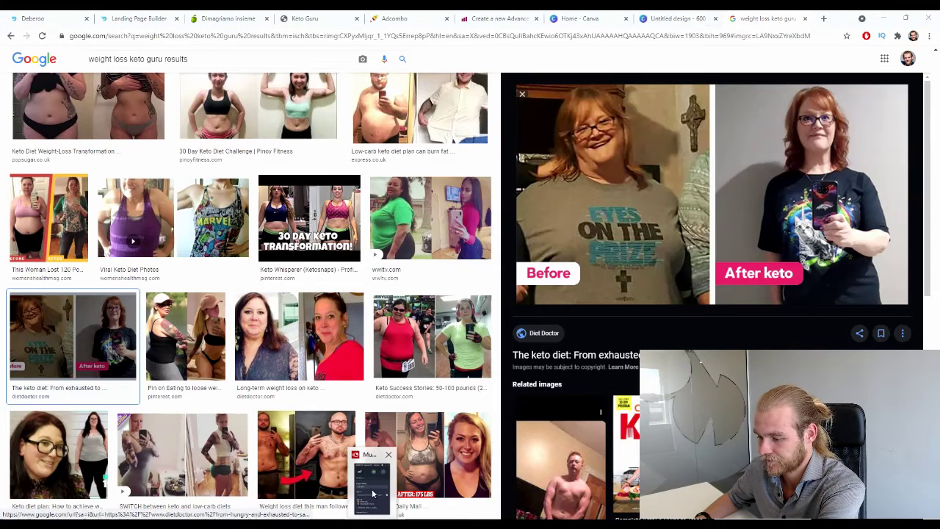
key("Escape")
left_click(665, 19)
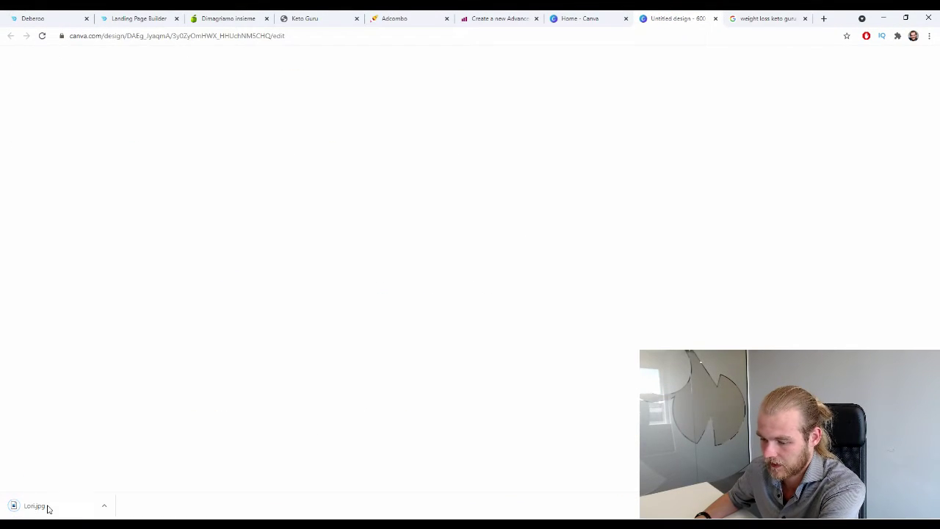
left_click_drag(37, 505, 97, 268)
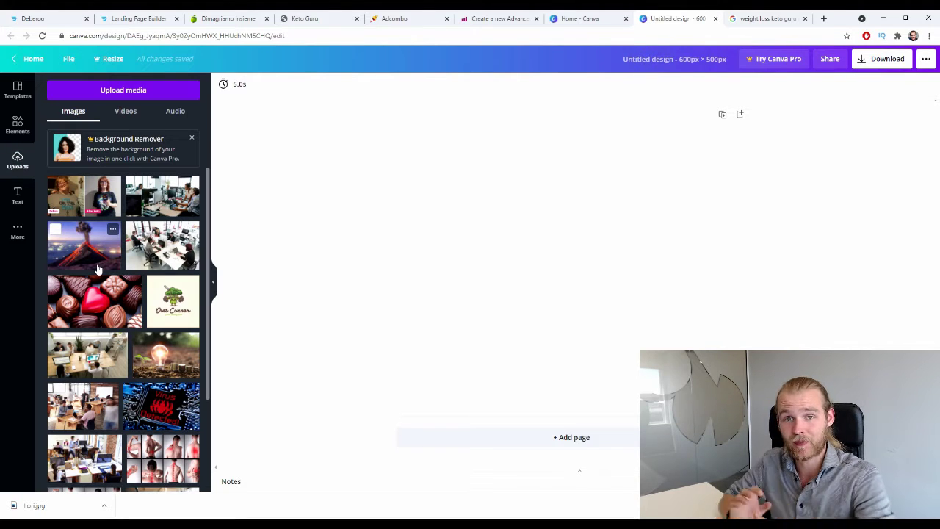
Try placing the uploaded before-and-after photo on the blank Canva page, and remove it again.
left_click(77, 193)
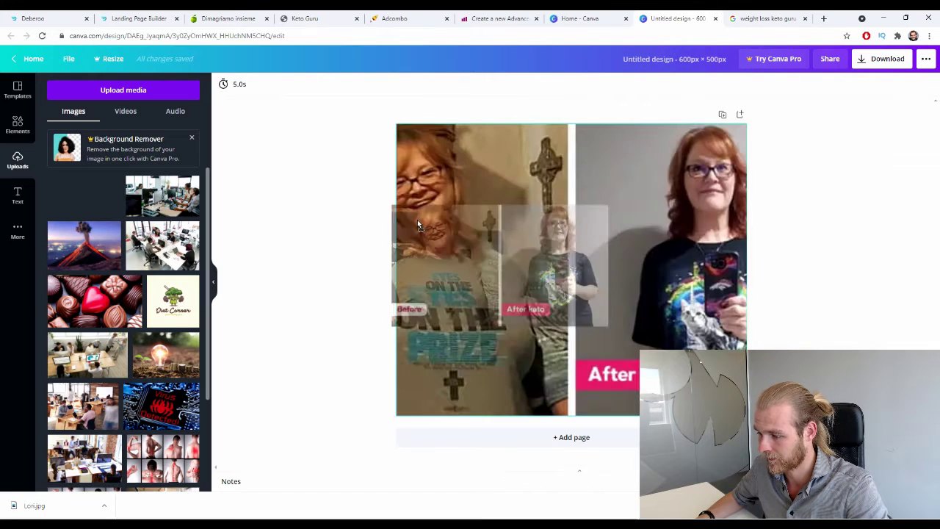
mouse_move(448, 254)
left_mouse_down()
mouse_move(419, 239)
mouse_move(446, 244)
left_mouse_up()
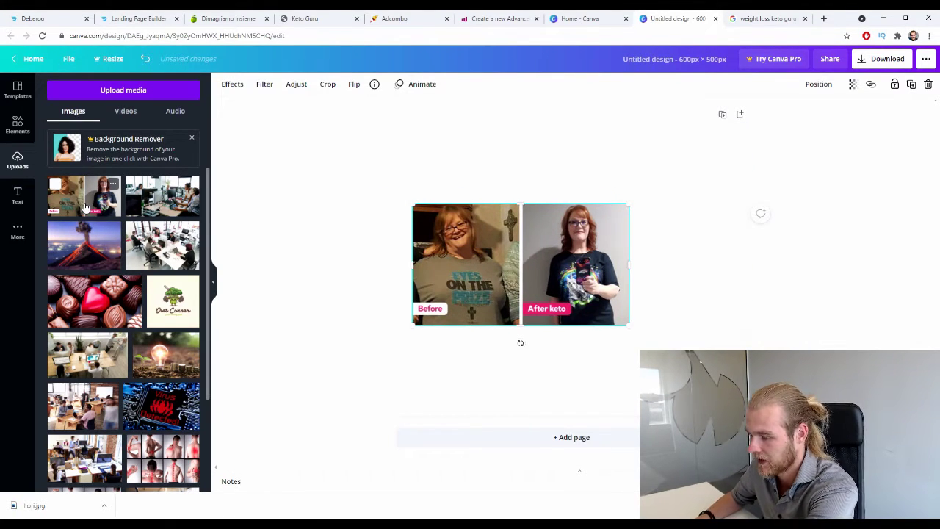
key("Delete")
left_click_drag(85, 208, 413, 216)
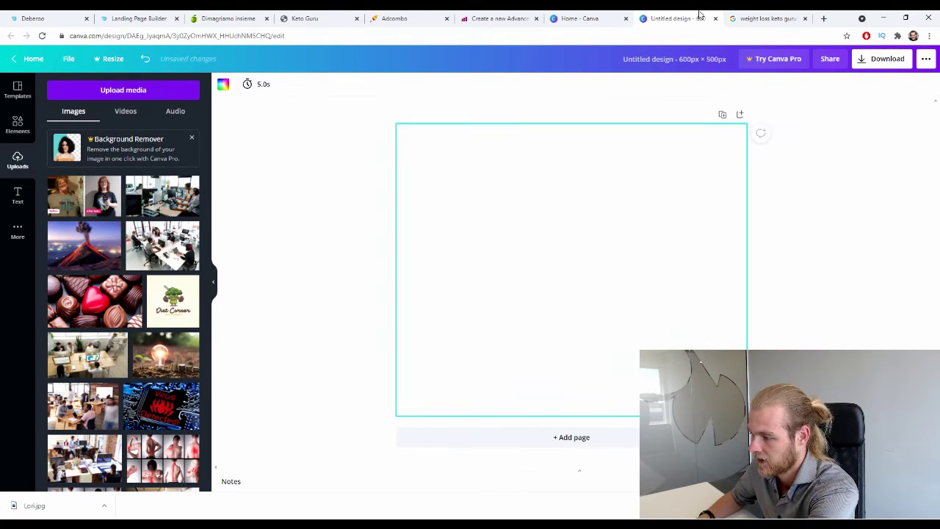
Return to the Google image results and preview the Daily Express "Weight loss diet plan: Woman lost 4.2…" photo with the red arrow.
key("ctrl+Tab")
scroll(208, 288, "down", 4)
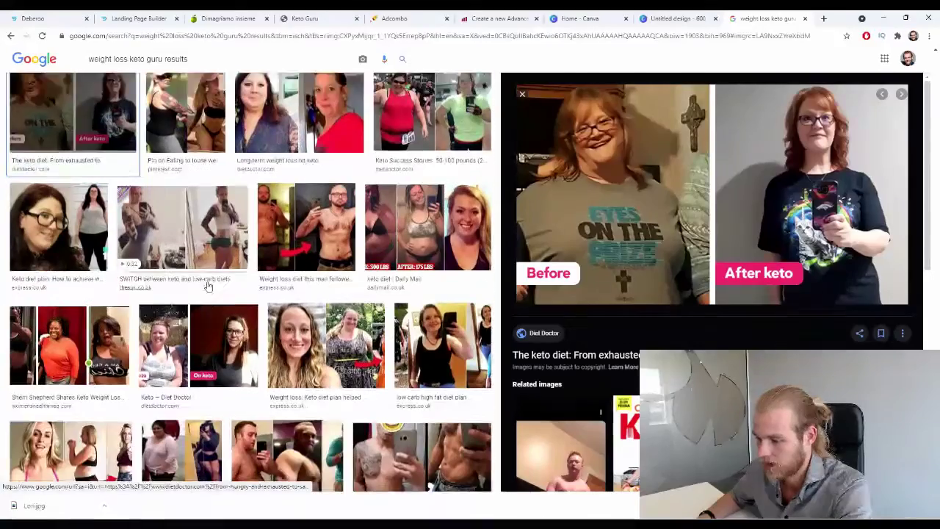
scroll(208, 288, "down", 3)
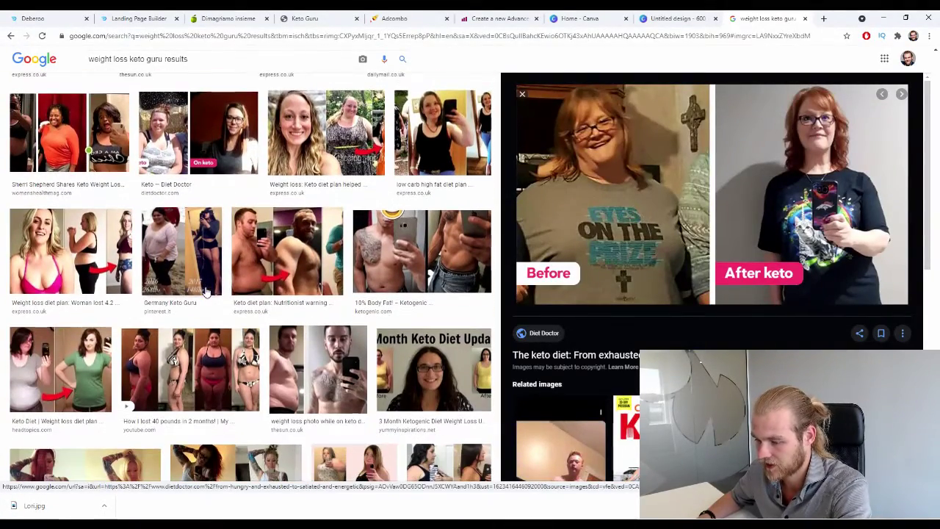
left_click(87, 238)
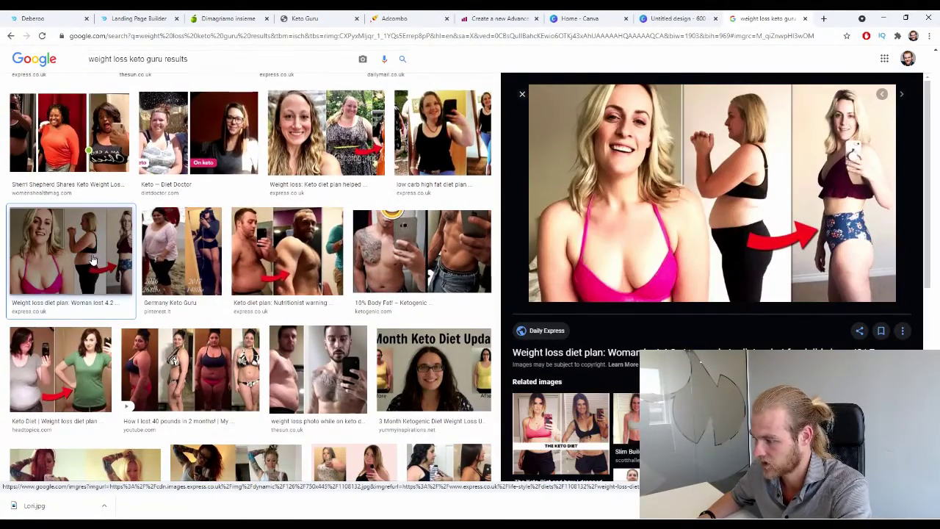
Preview the POPSUGAR "Keto Weight-Loss Story on Instagram" before-and-after photo and look over its related images.
scroll(165, 258, "down", 3)
scroll(254, 231, "down", 2)
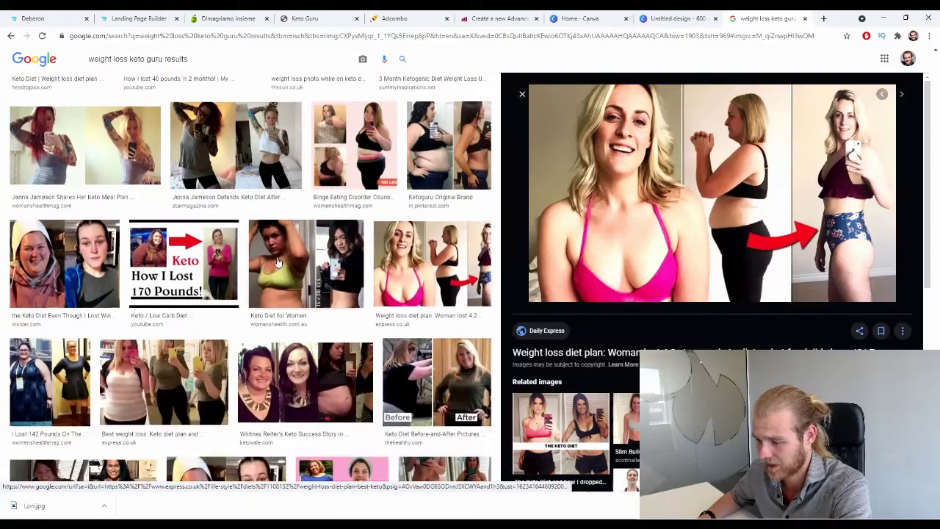
scroll(272, 246, "down", 2)
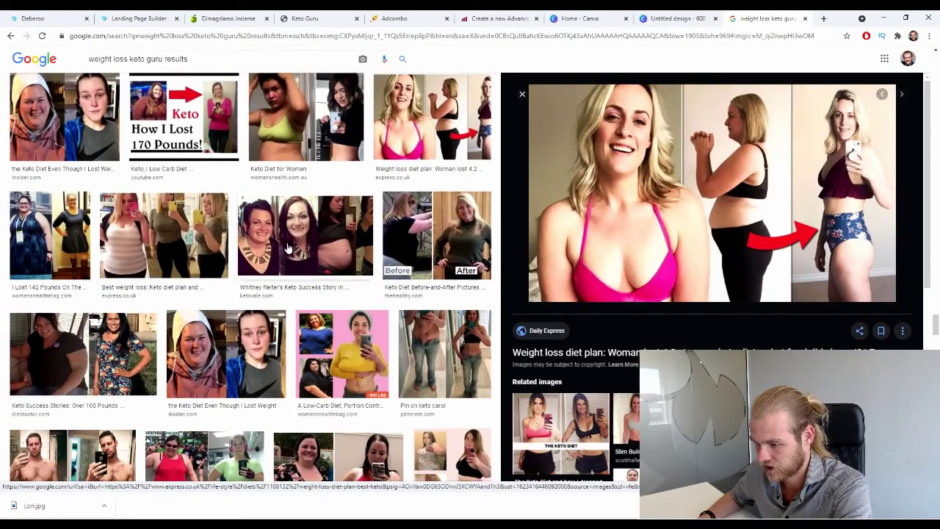
scroll(288, 248, "down", 6)
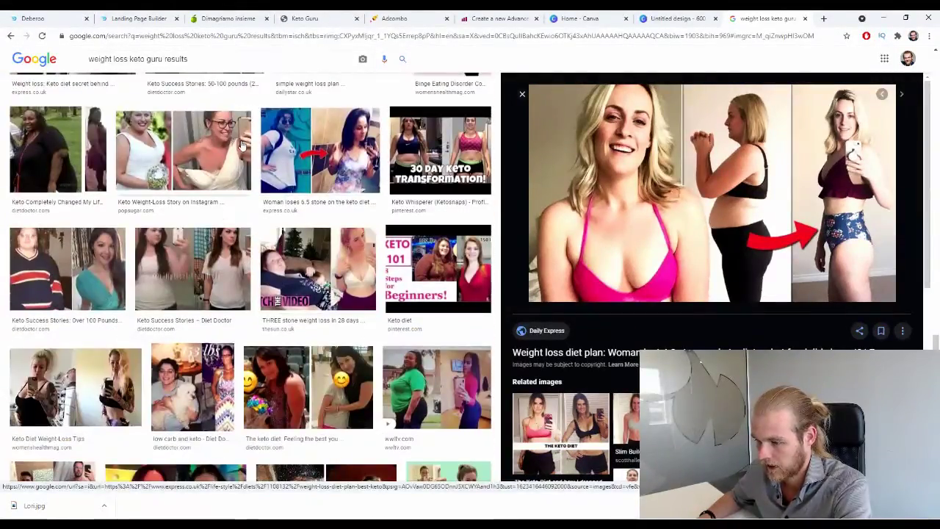
left_click(180, 150)
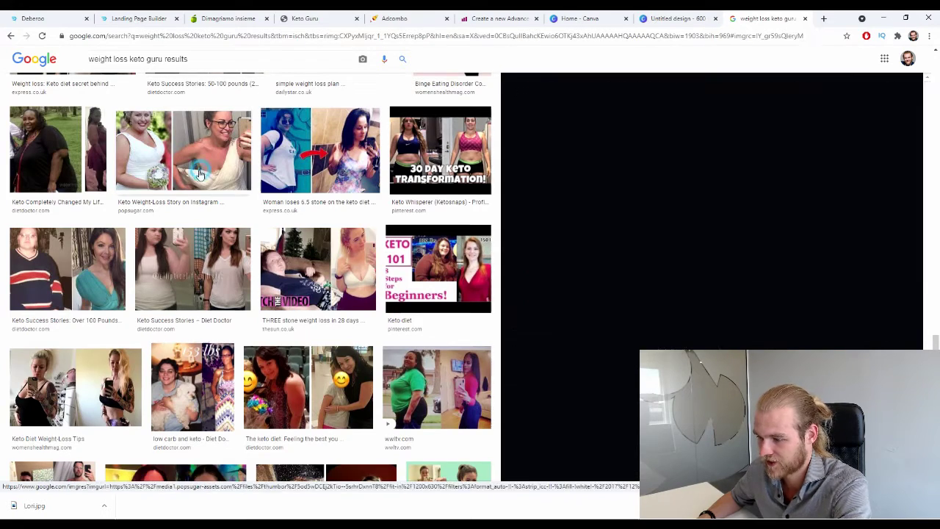
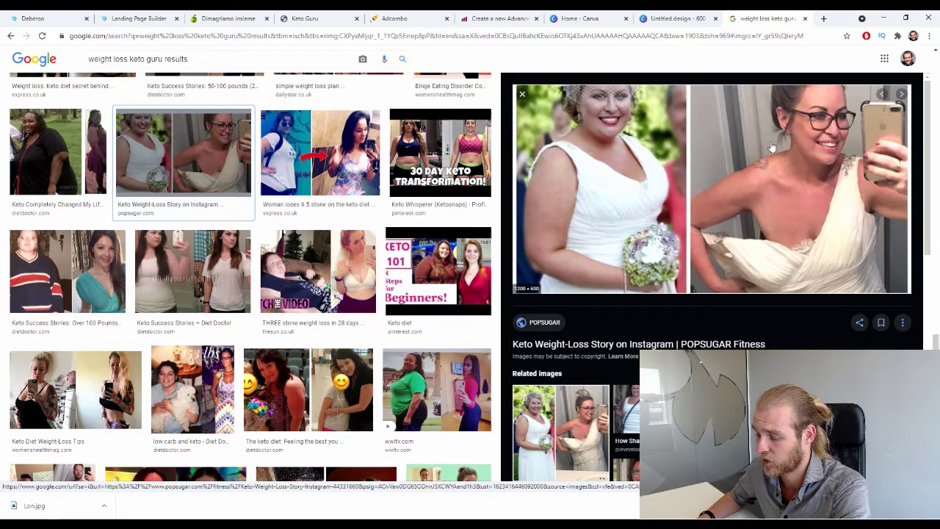
scroll(678, 203, "down", 2)
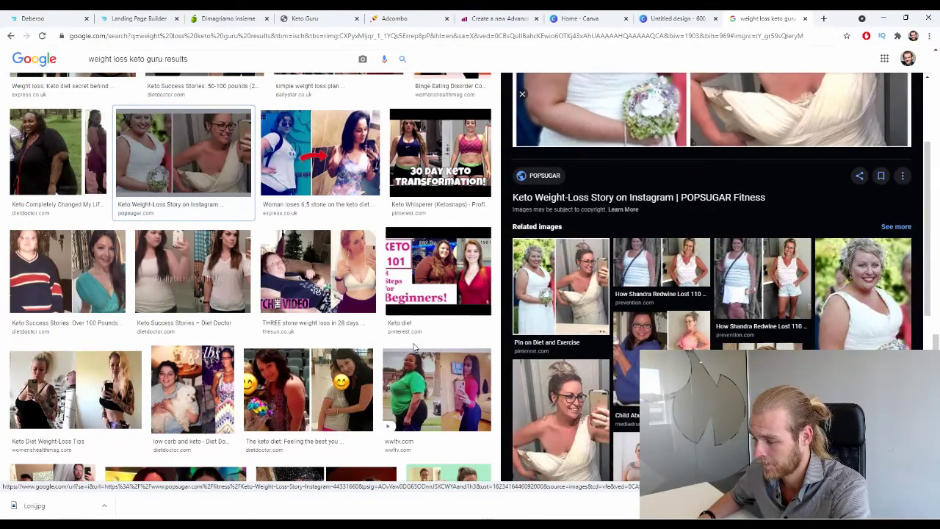
Open the related Pinterest "Pin on Diet and Exercise" before-and-after photo and save it to the computer.
scroll(637, 312, "down", 1)
left_click(588, 341)
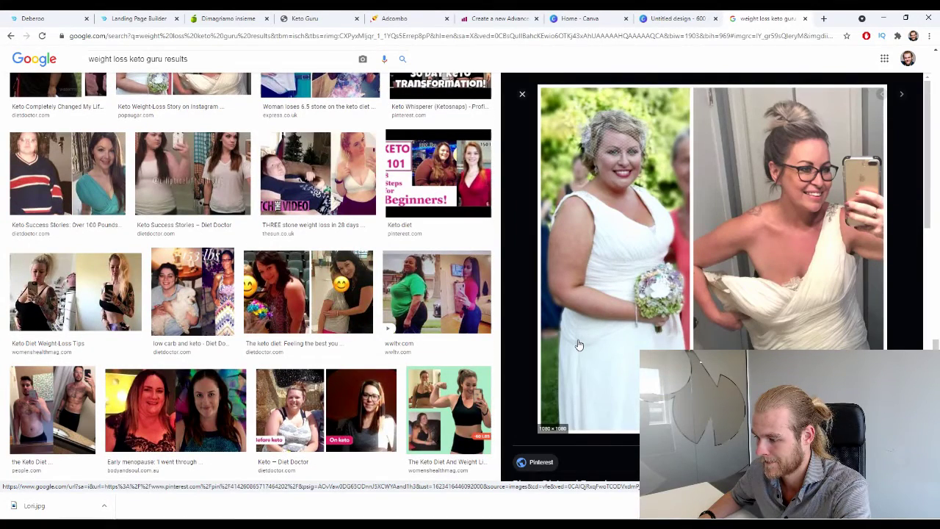
right_click(610, 301)
key("Escape")
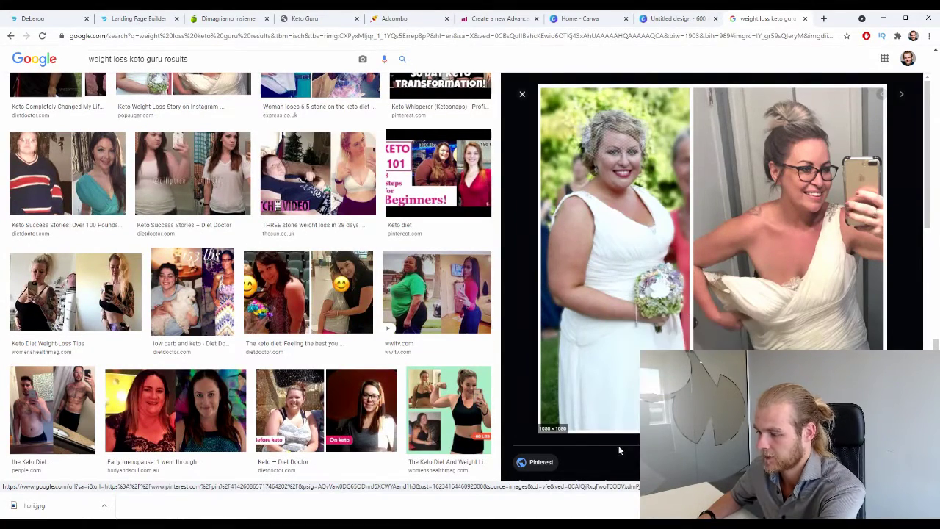
key("Return")
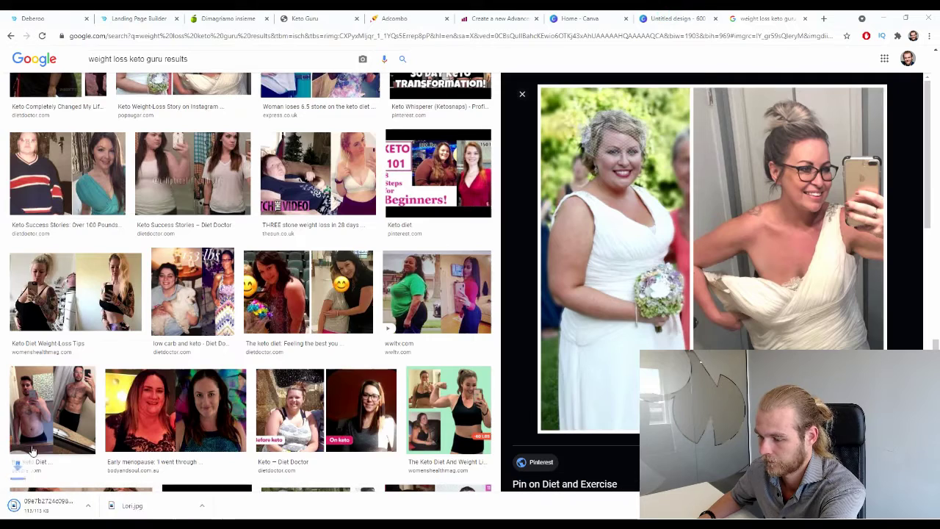
Upload the saved Pinterest photo to the 600 × 500 px Canva design and place it as the full-page image.
left_click(680, 16)
left_click_drag(35, 517, 128, 300)
left_click_drag(73, 204, 413, 218)
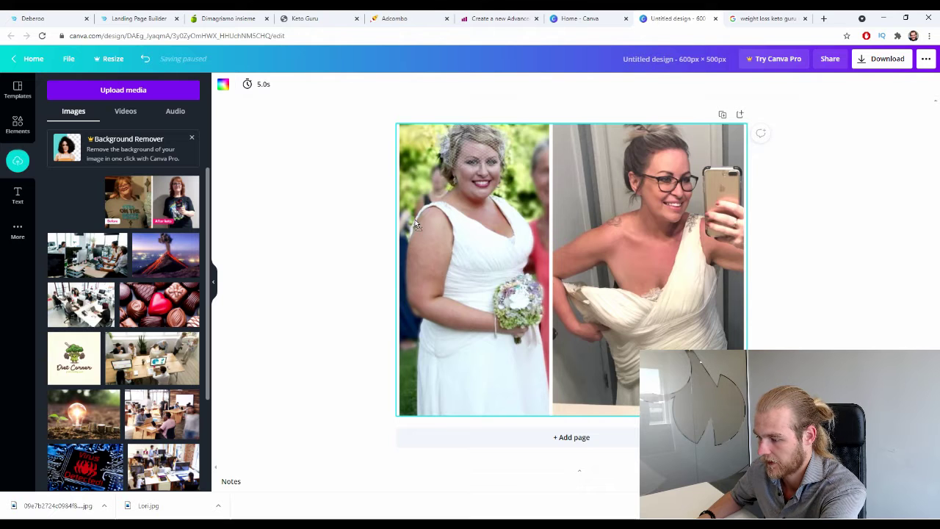
Enlarge and reposition the photo within its crop so its white outer border falls outside the page and both faces stay visible.
double_click(492, 284)
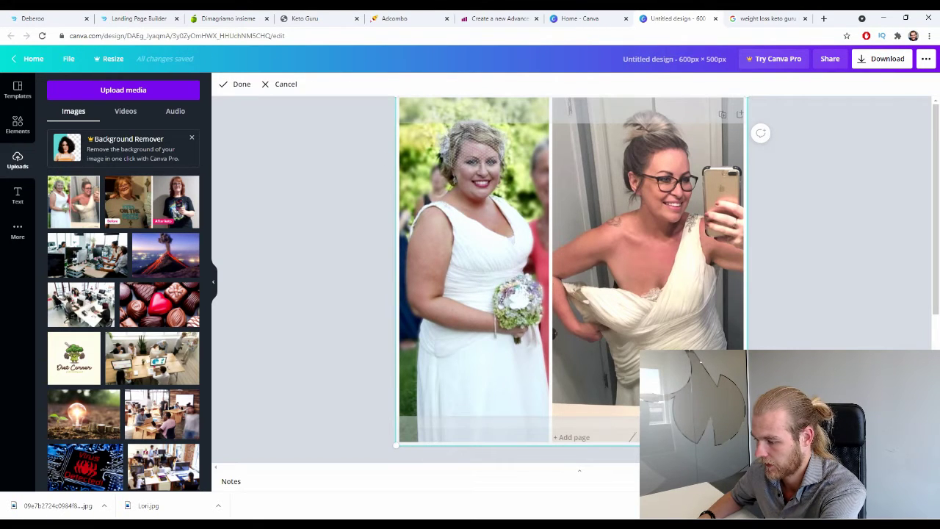
left_click_drag(746, 445, 776, 476)
left_click_drag(637, 358, 632, 348)
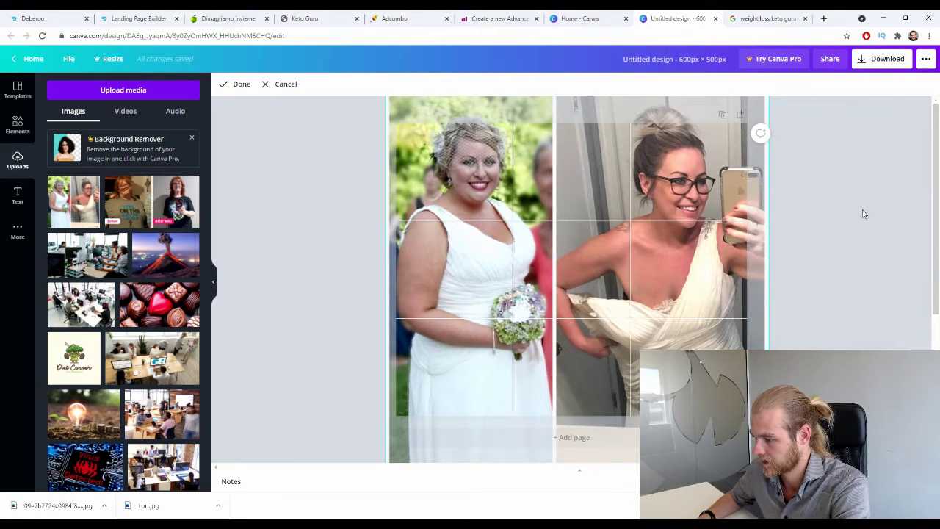
left_click_drag(623, 256, 623, 267)
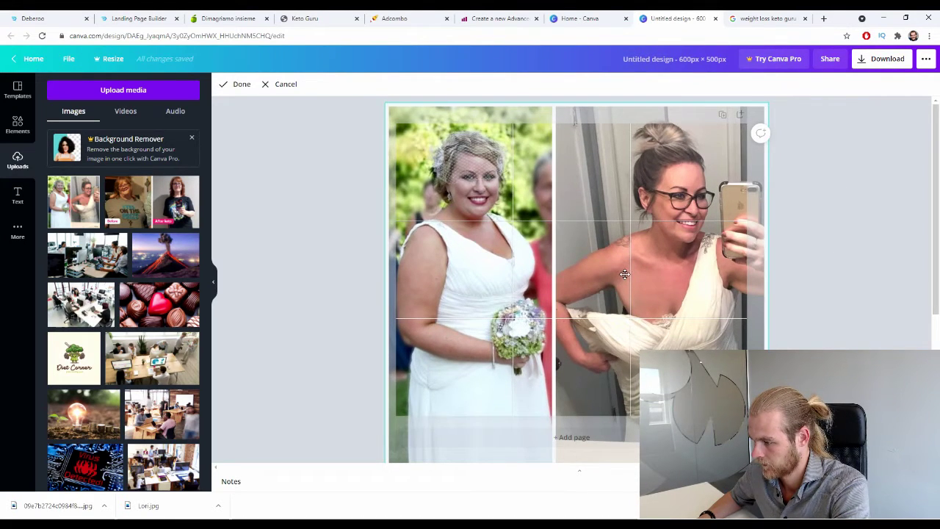
left_click_drag(768, 105, 757, 117)
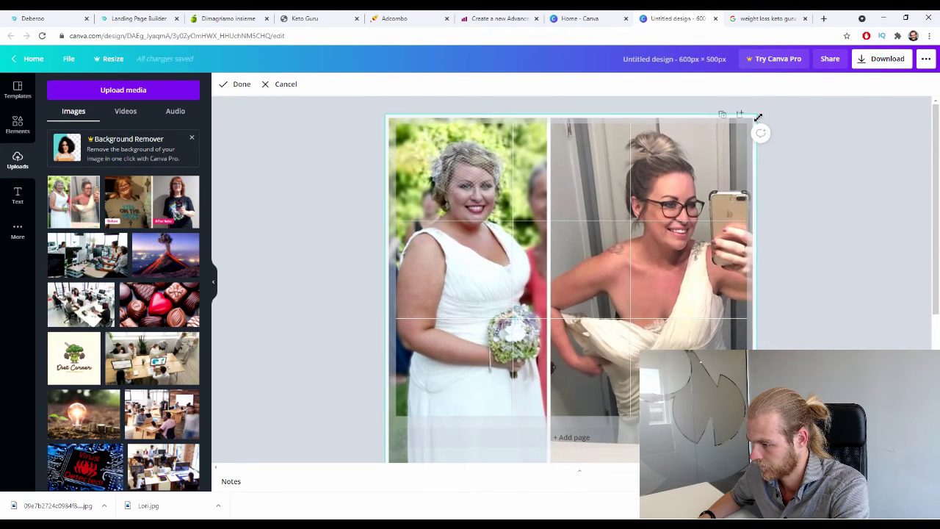
left_click(816, 214)
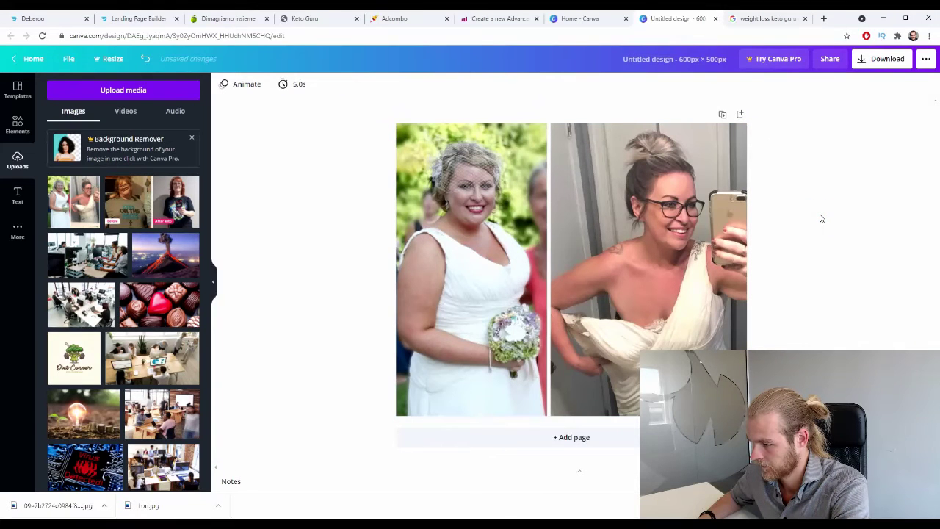
Adjust the photo to brightness -17, contrast 45, saturation 56 and blur -22.
left_click(885, 59)
left_click(530, 232)
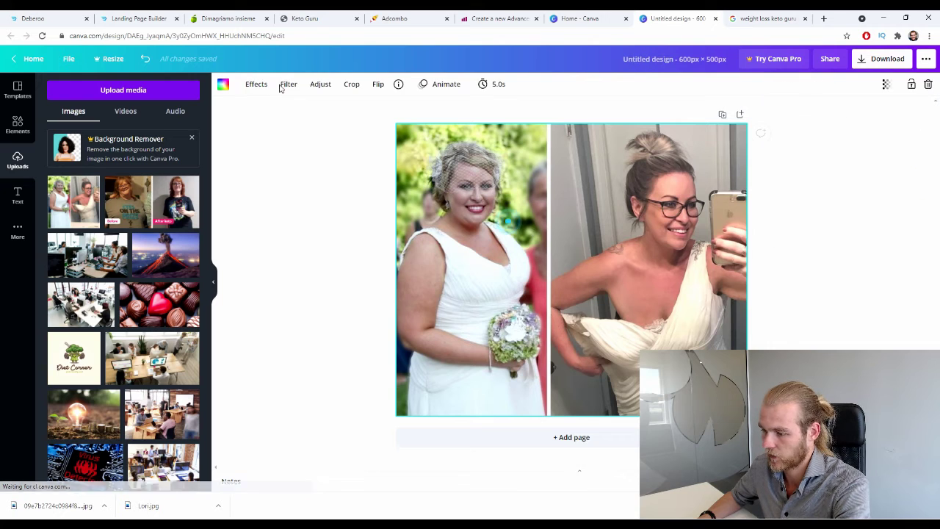
left_click(320, 84)
left_click_drag(131, 108, 151, 151)
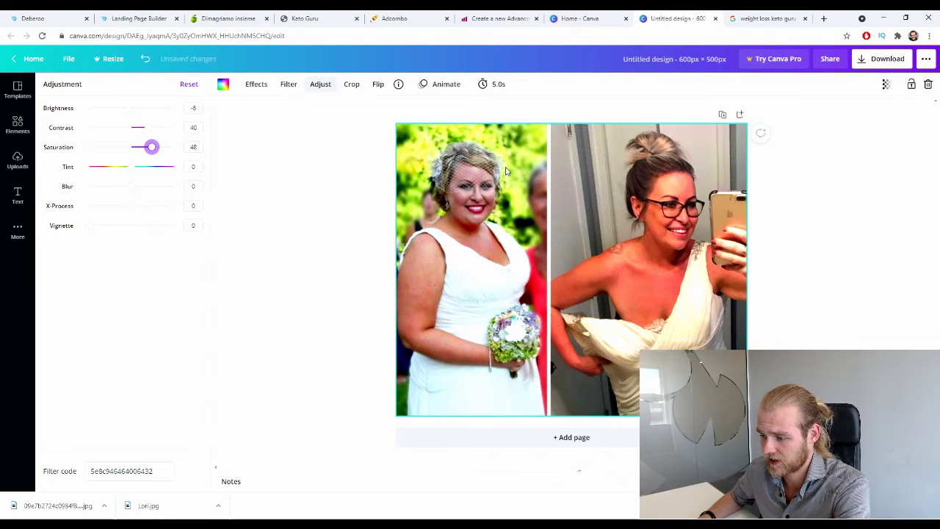
left_click_drag(151, 147, 155, 149)
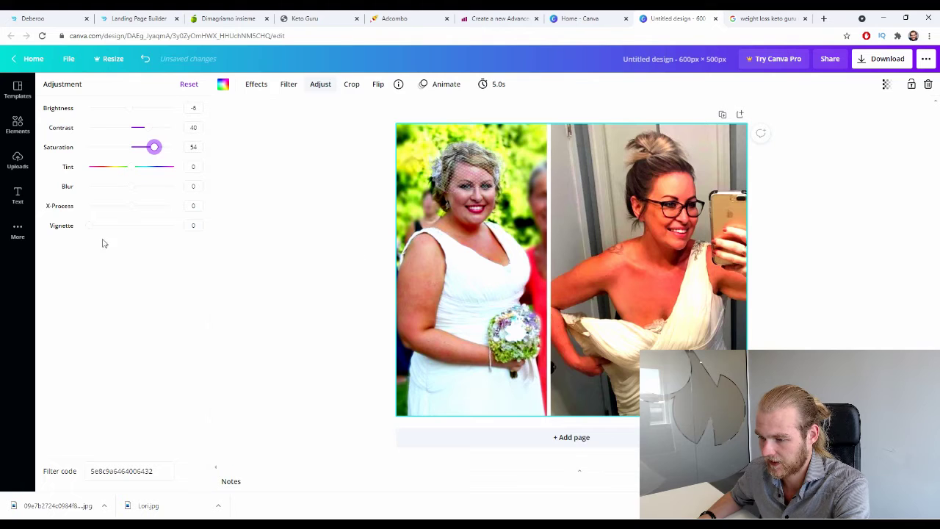
left_click_drag(135, 191, 122, 189)
left_click_drag(124, 111, 125, 110)
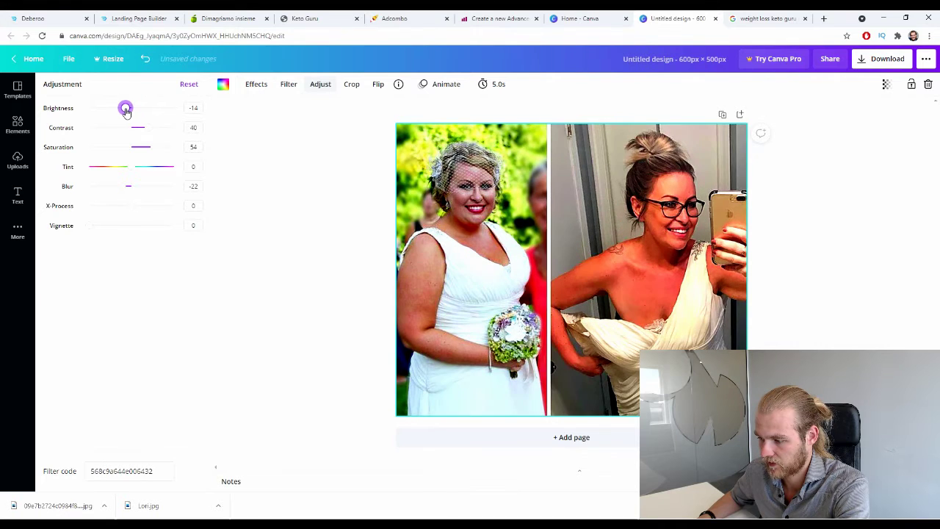
left_click_drag(125, 110, 155, 149)
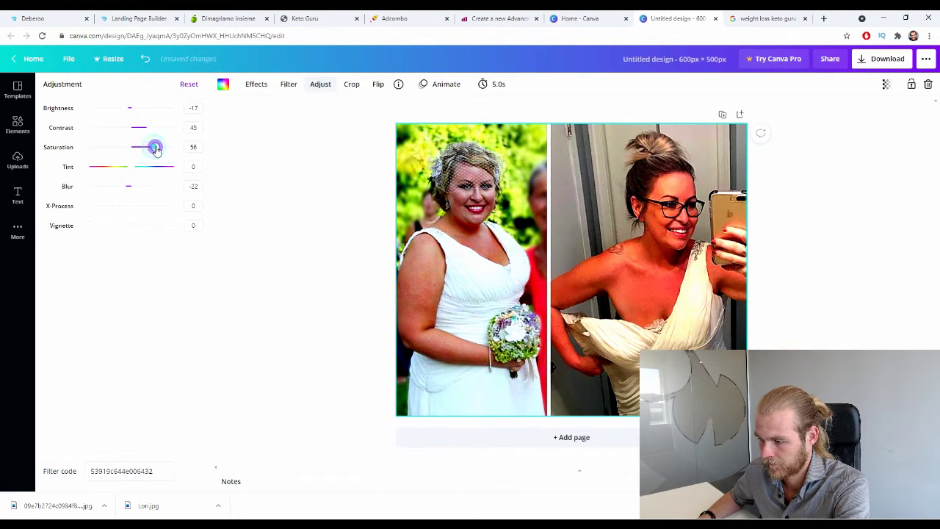
left_click(301, 214)
Download the design as a PNG, then switch to Adcash and upload Untitled design (10).png as the creative's image.
left_click(886, 59)
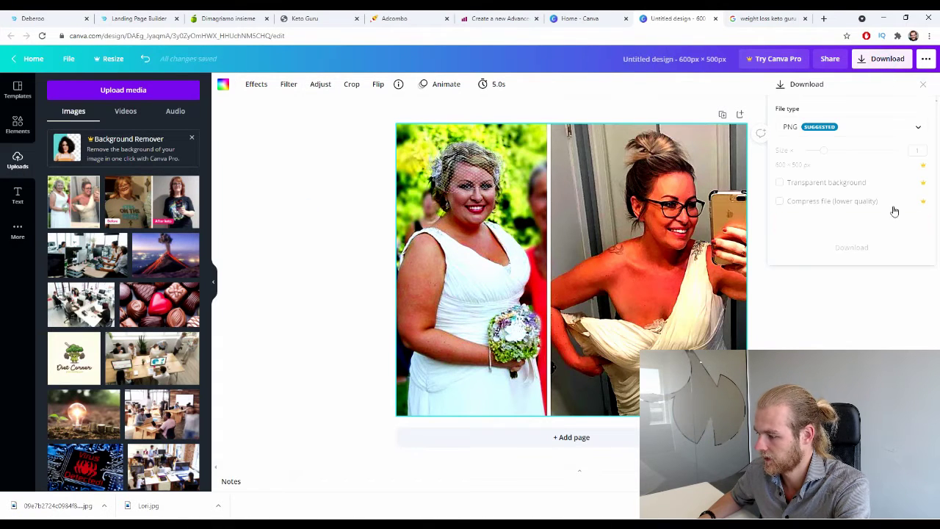
left_click(885, 219)
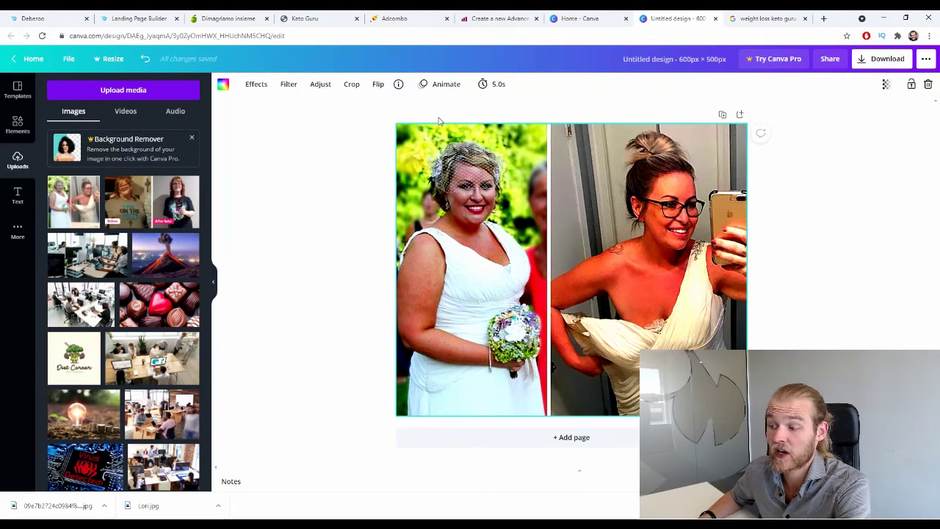
left_click(494, 19)
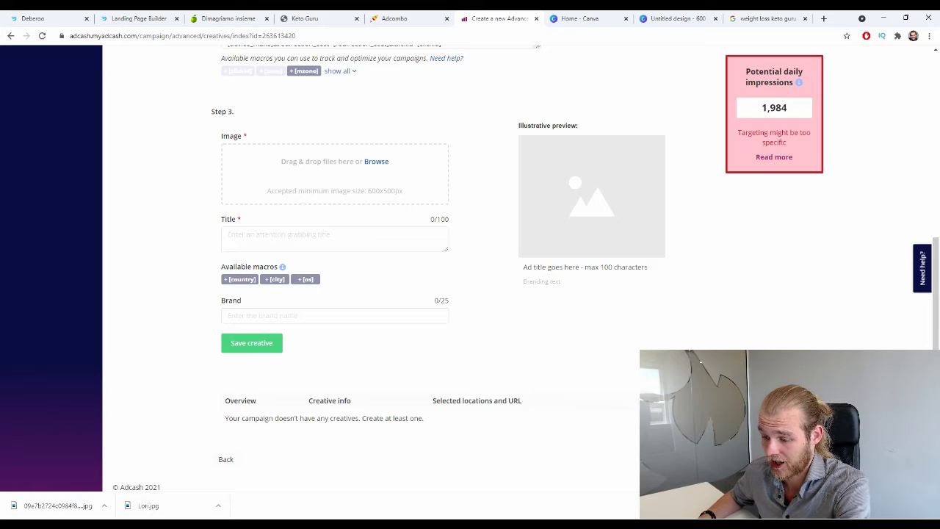
left_click_drag(51, 505, 334, 173)
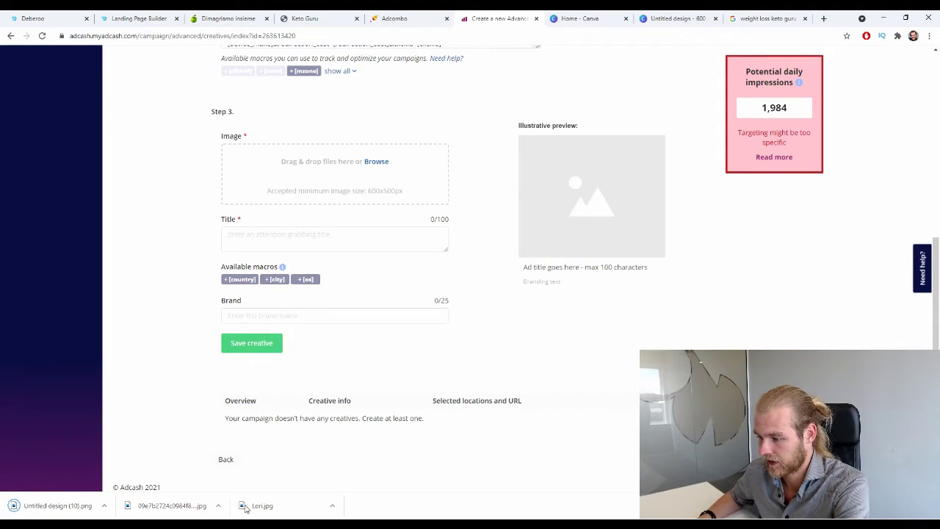
left_click(262, 233)
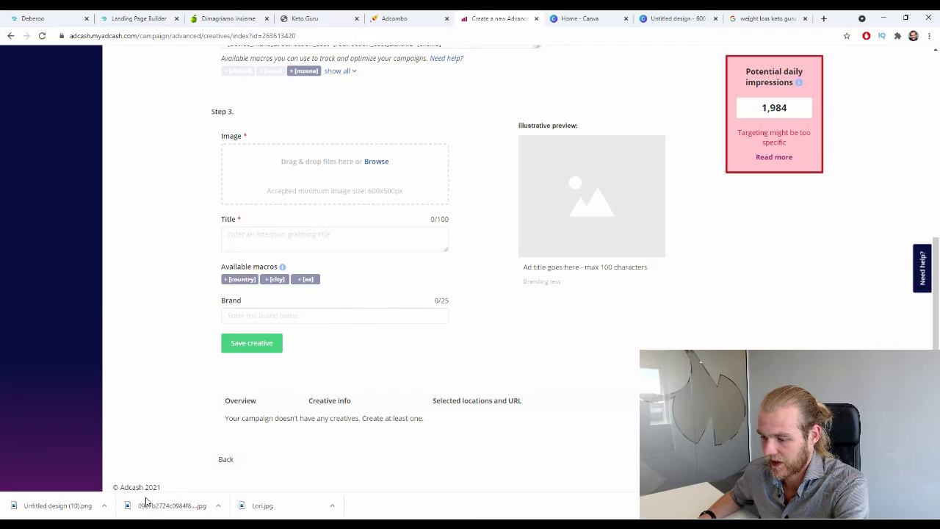
left_click_drag(55, 505, 382, 172)
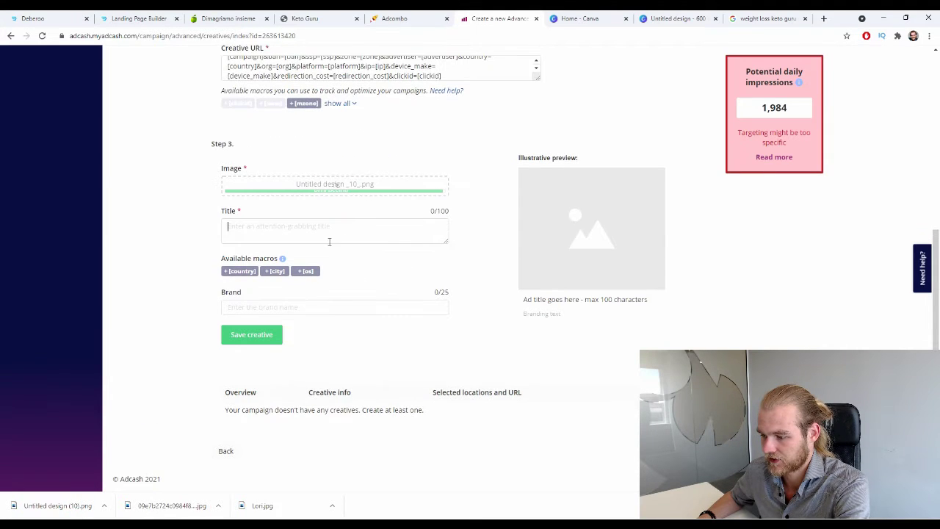
left_click(318, 239)
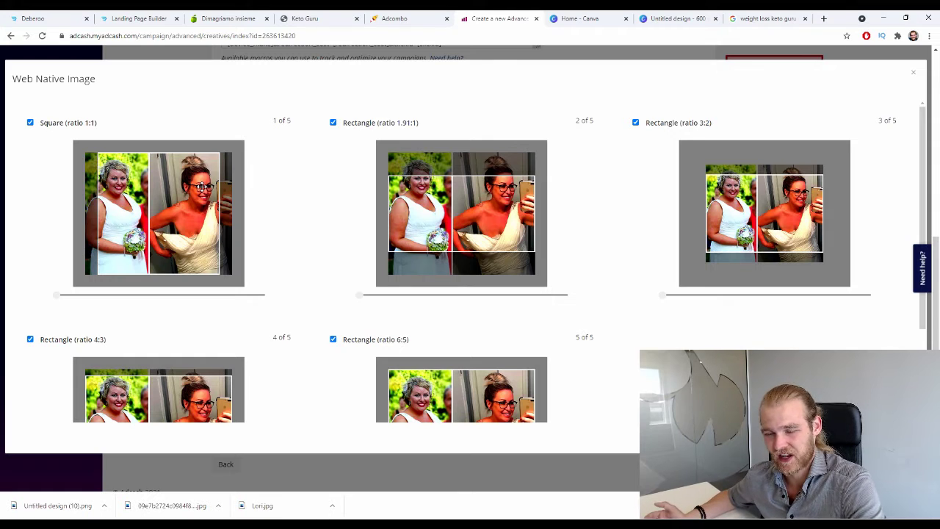
Reposition the photo in the 1.91:1, 3:2 and 4:3 crops to keep the women's heads in frame, and apply the crops.
left_click_drag(459, 217, 455, 228)
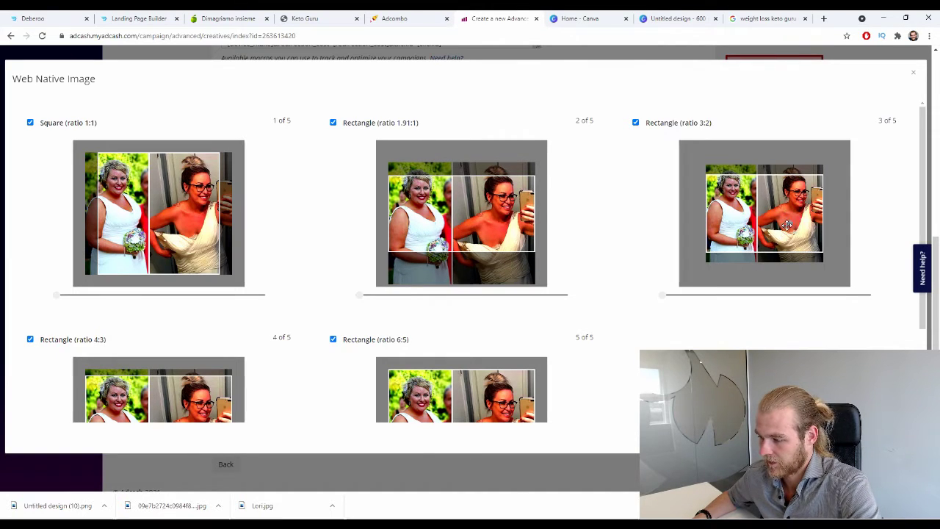
left_click_drag(789, 223, 782, 232)
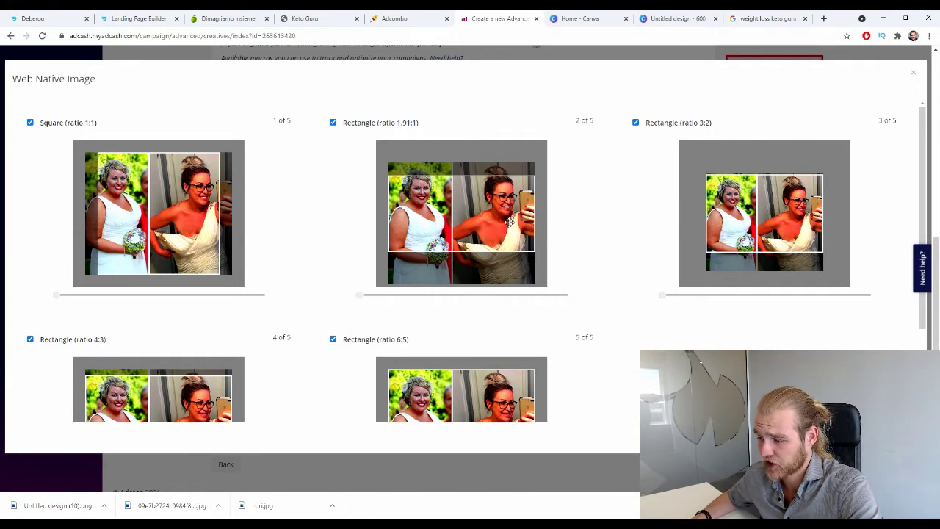
left_click_drag(509, 222, 507, 223)
scroll(275, 341, "down", 2)
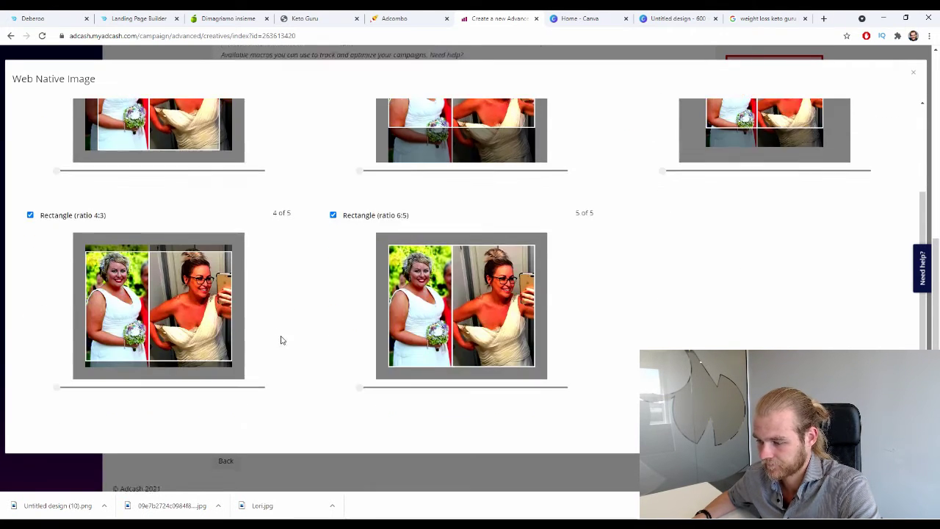
left_click_drag(155, 308, 157, 314)
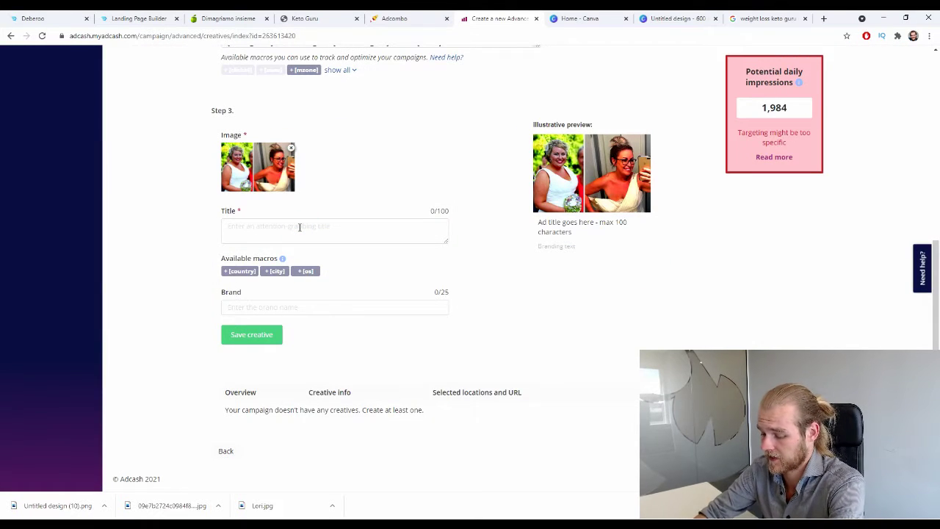
Enter "Mother of 47 Lost 77 Lbs in Just 3 Weeks Using This Miracle Product" as the creative's title.
type("[B")
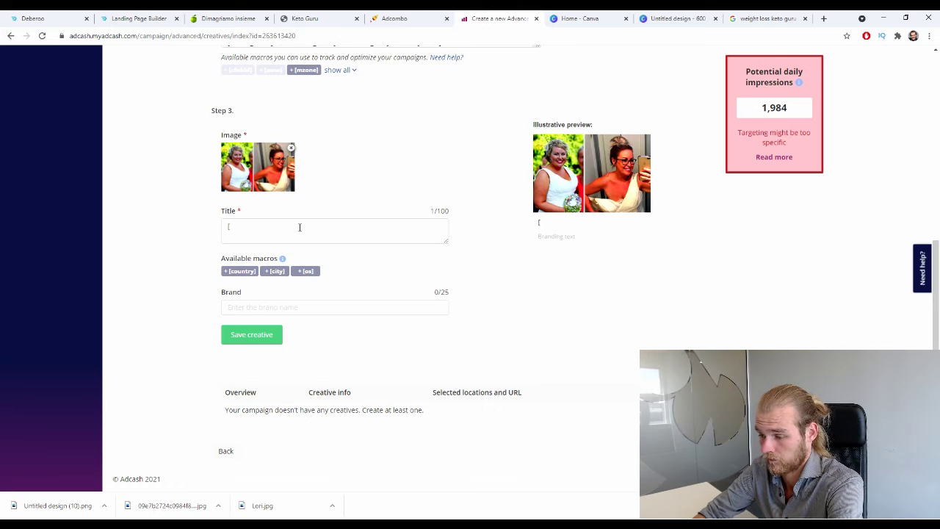
key("BackSpace")
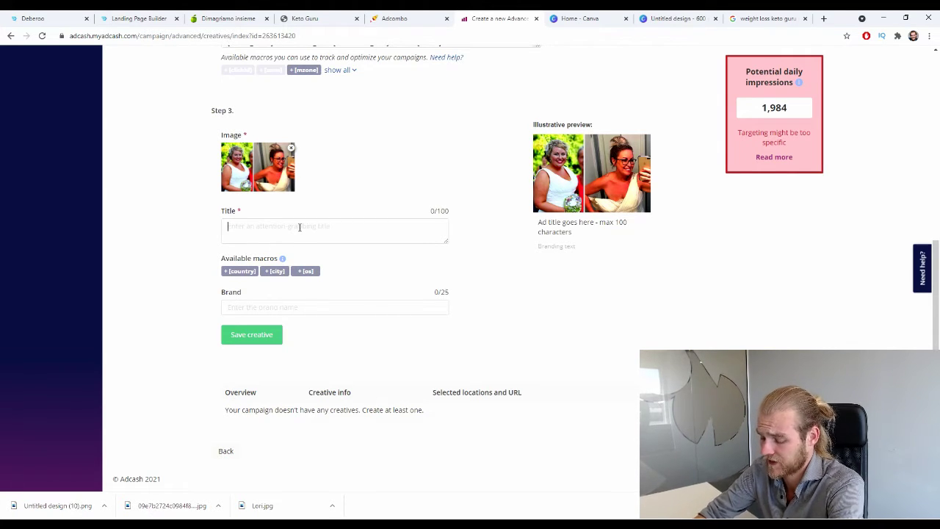
type("Woman of 47")
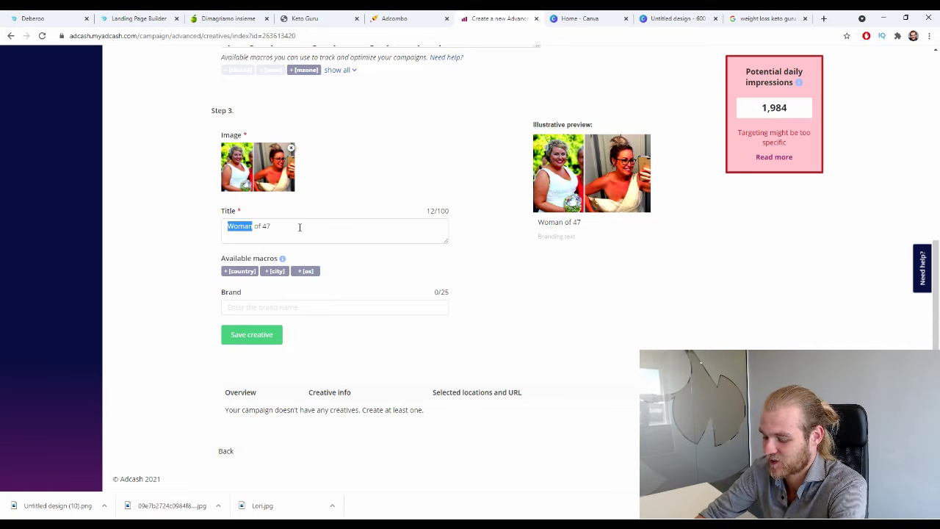
type("M")
type("her")
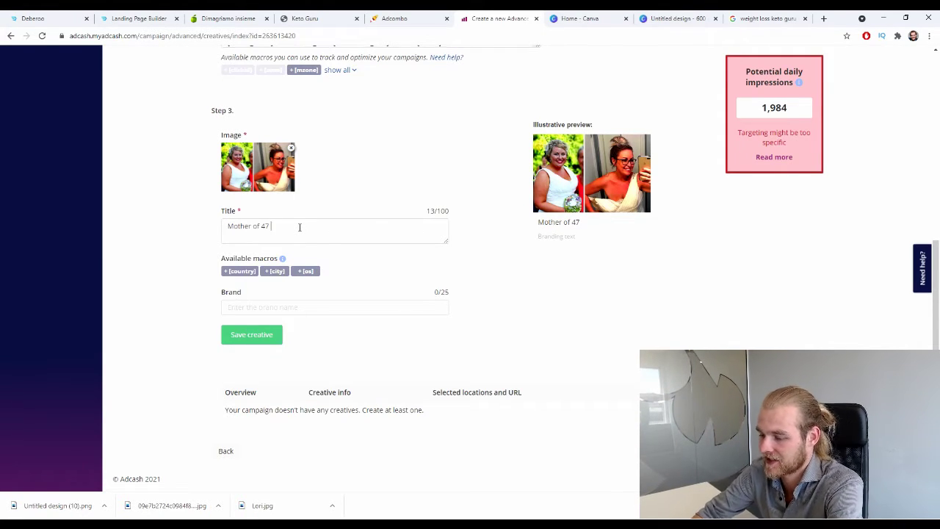
type("Lost")
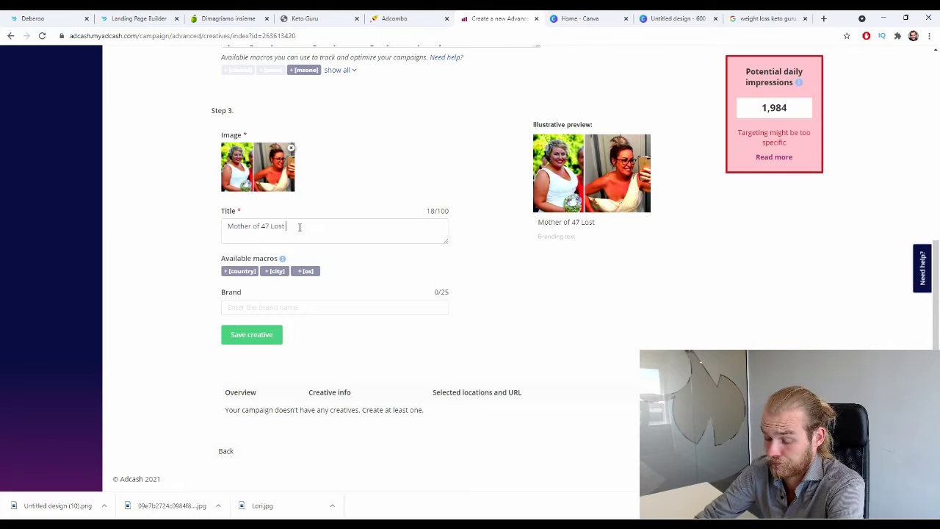
type(" 77 Lbs in")
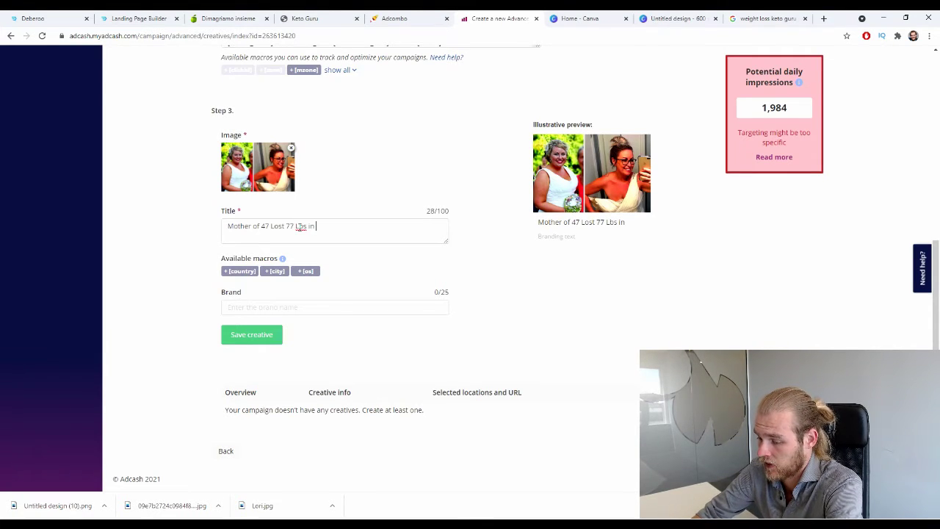
type("3 m")
key("BackSpace")
key("BackSpace")
key("BackSpace")
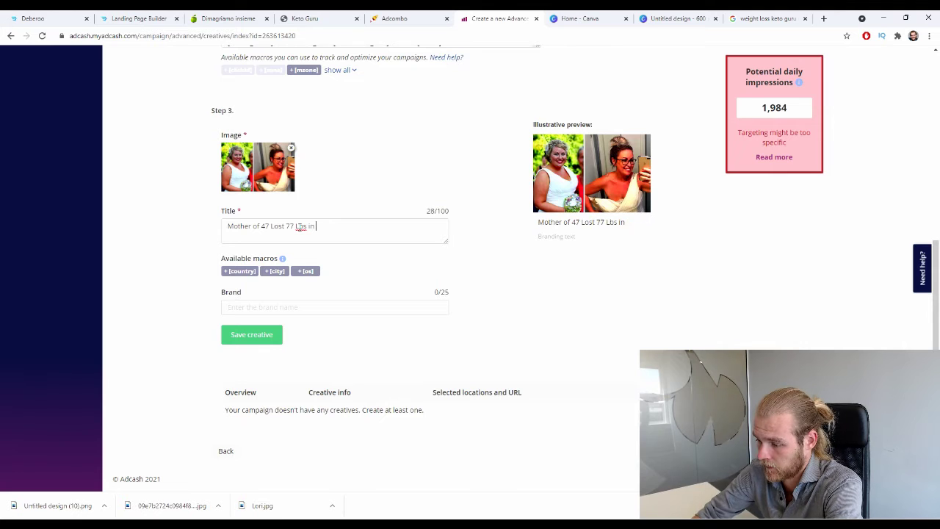
type("Just")
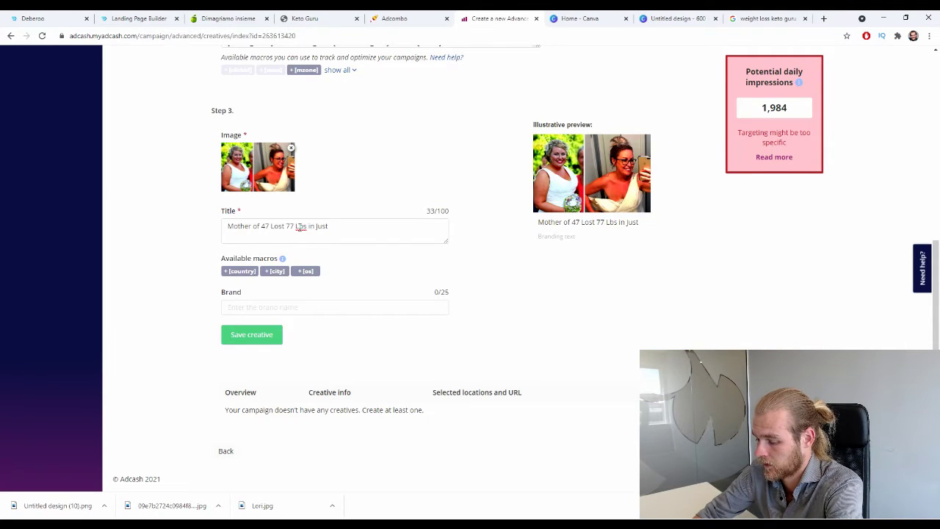
type(" 3 Weeks")
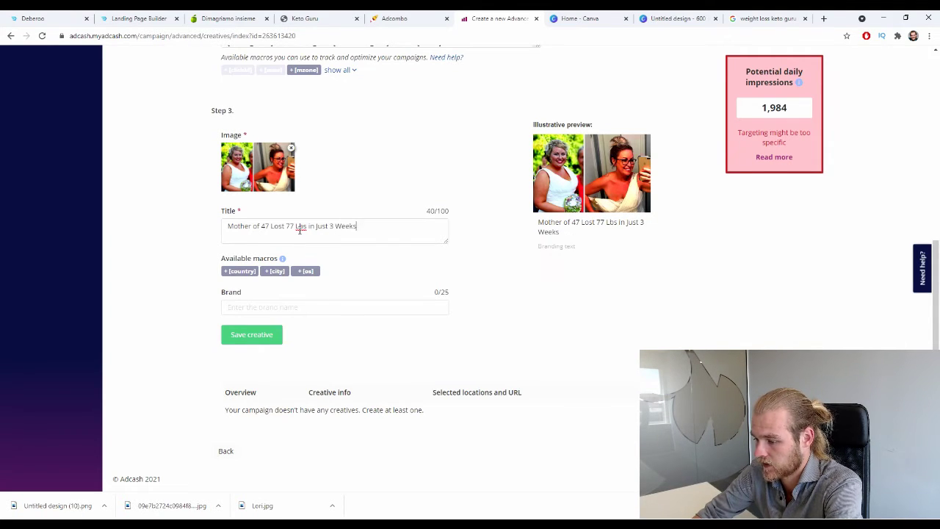
type(" U")
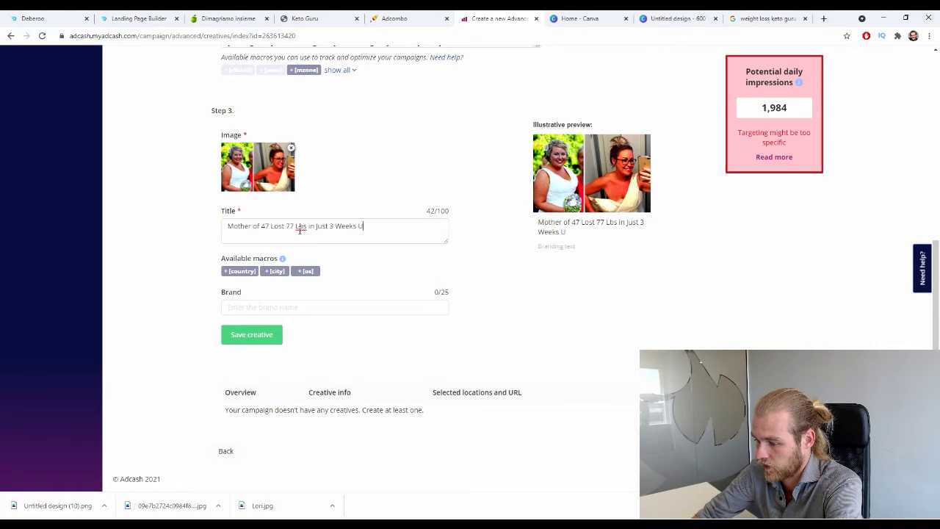
type("sing This M")
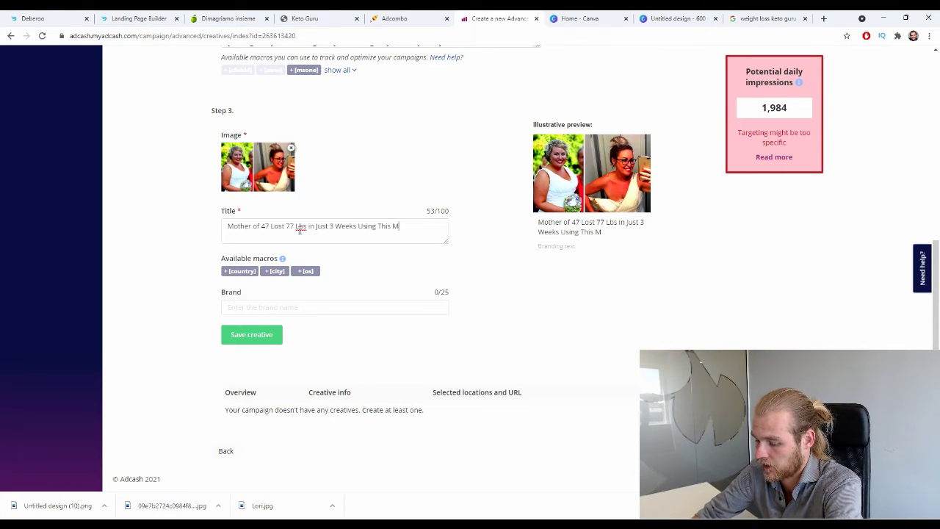
type("iracle Proc")
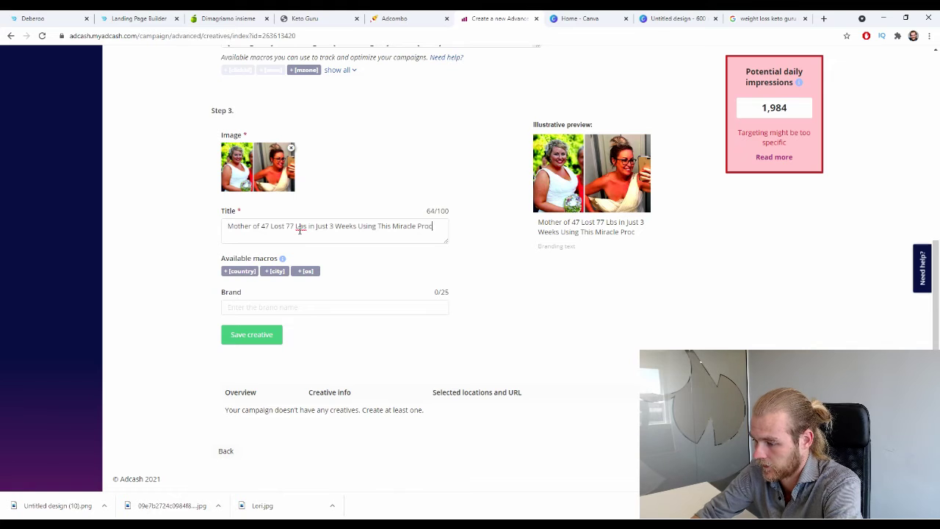
key("BackSpace")
type("duct")
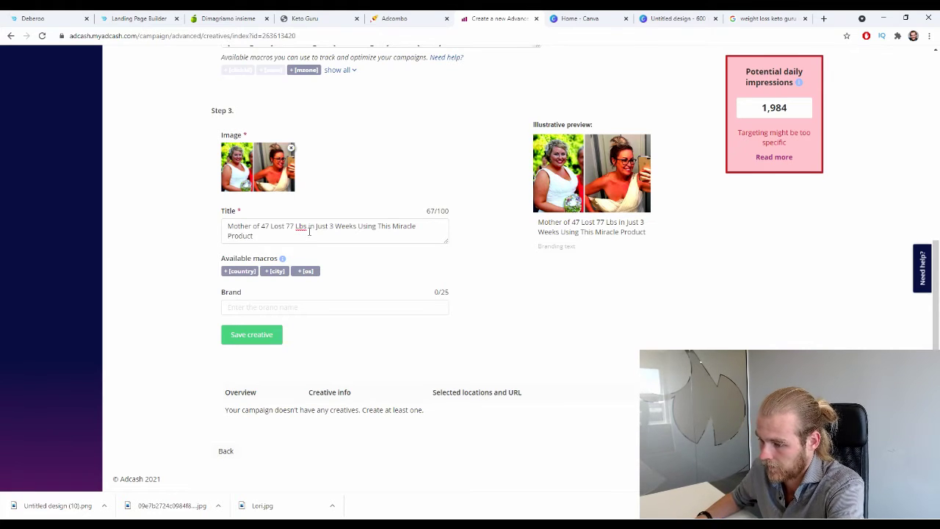
Prefix the creative's title with "[SHOCKING!]".
left_click(226, 227)
type("[SH")
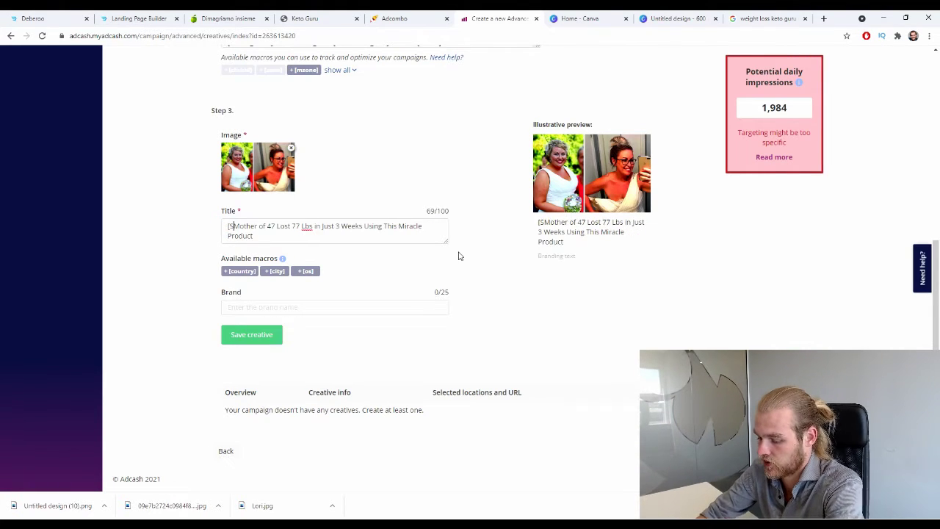
type("OCKIN")
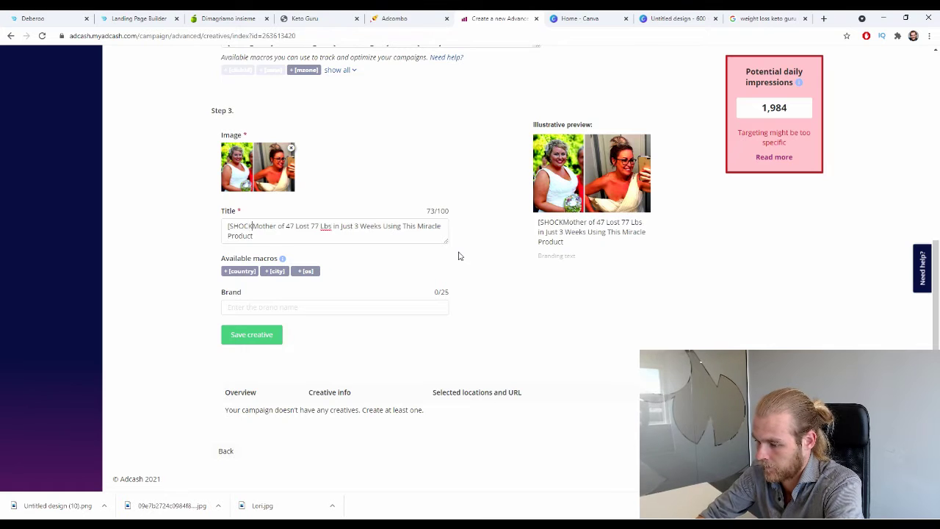
type("G] ")
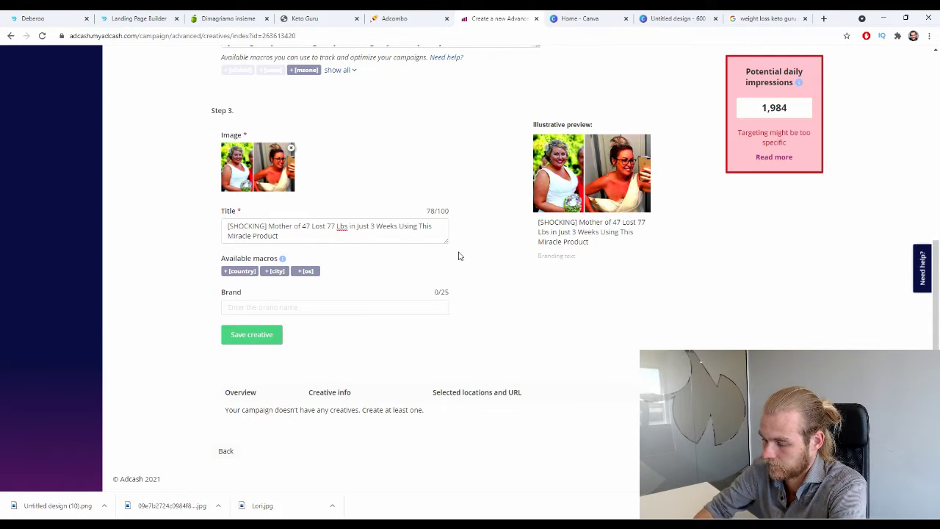
type("!")
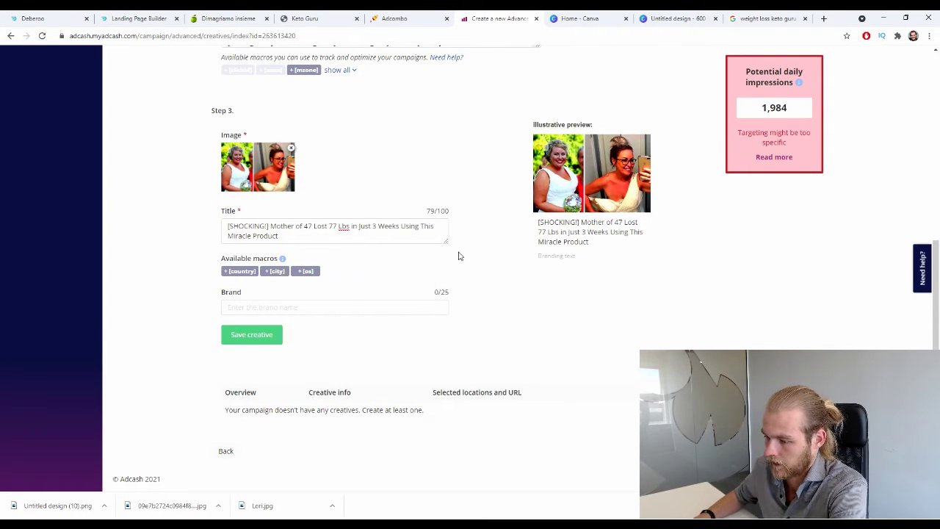
Look up the site names in the headers of both Keto Guru landing pages, and enter Mother's Health as the creative's brand in Adcash.
left_click(289, 308)
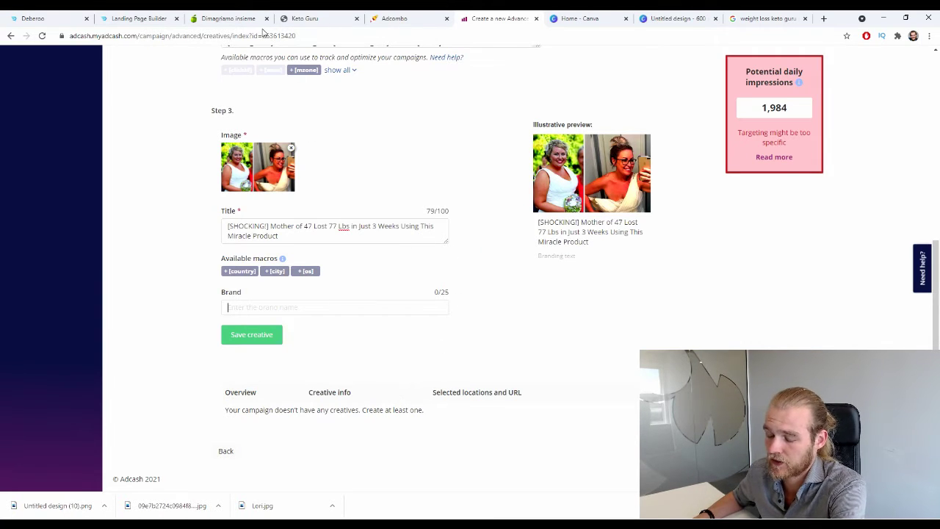
left_click(304, 19)
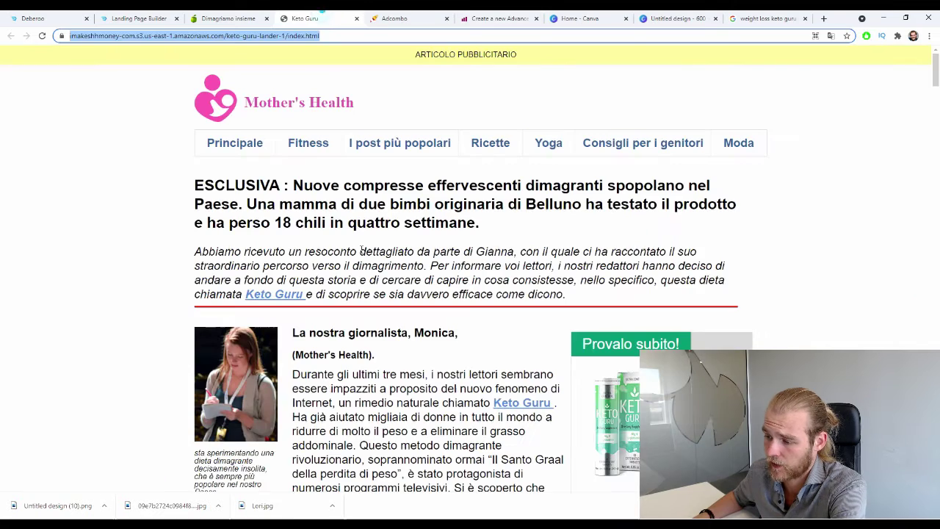
left_click_drag(241, 102, 367, 100)
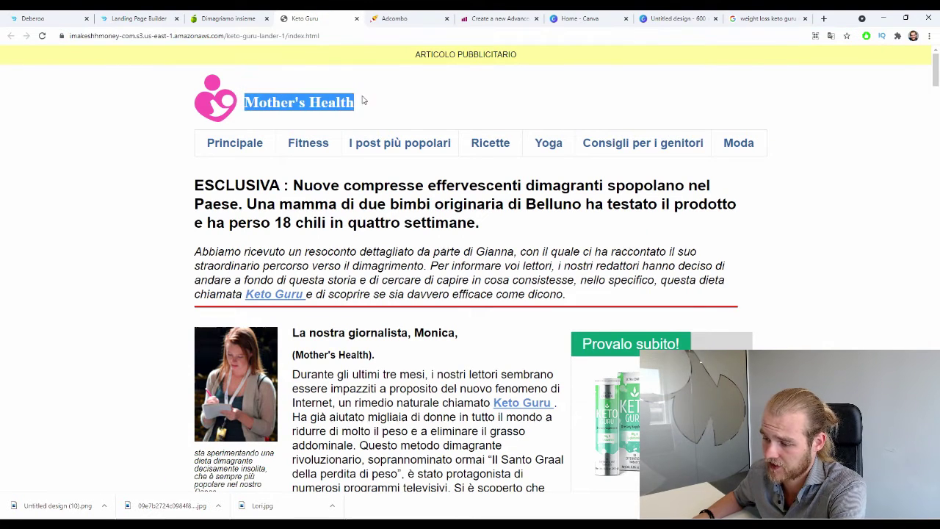
left_click(229, 19)
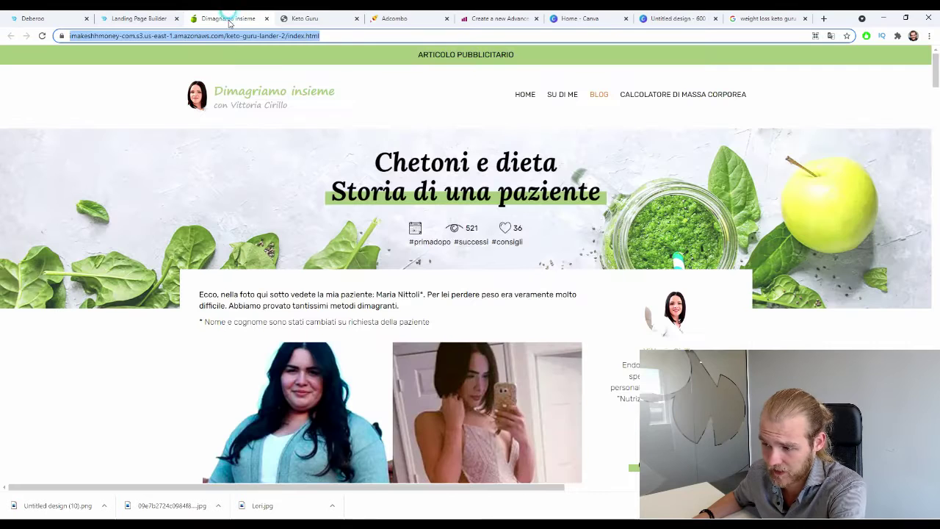
left_click(218, 94)
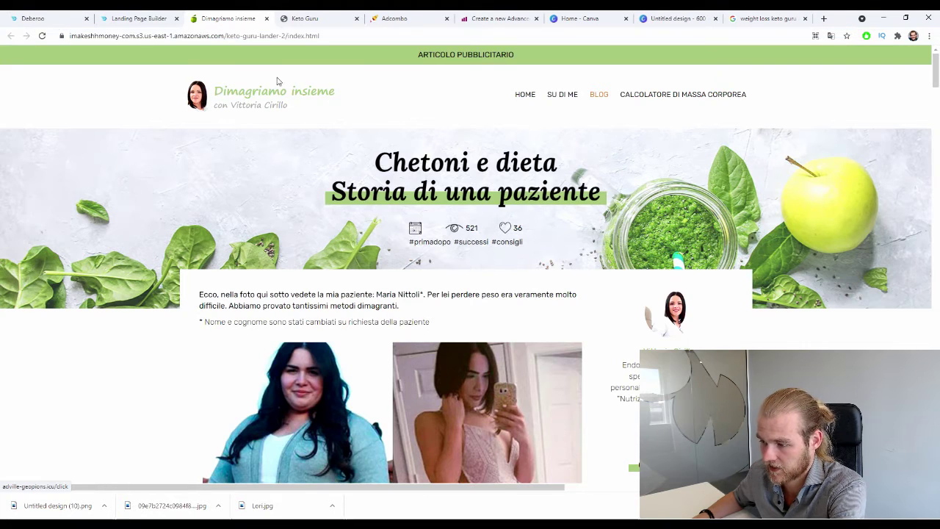
left_click(499, 18)
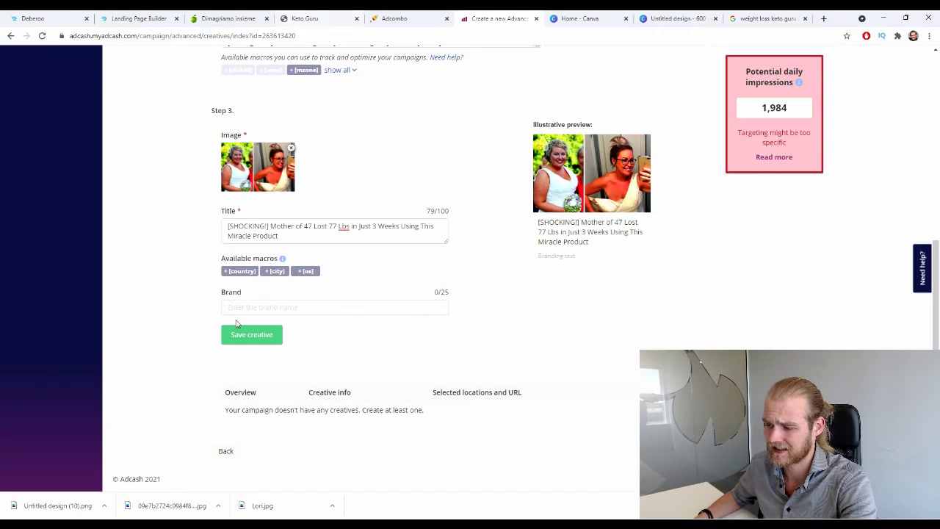
left_click(343, 14)
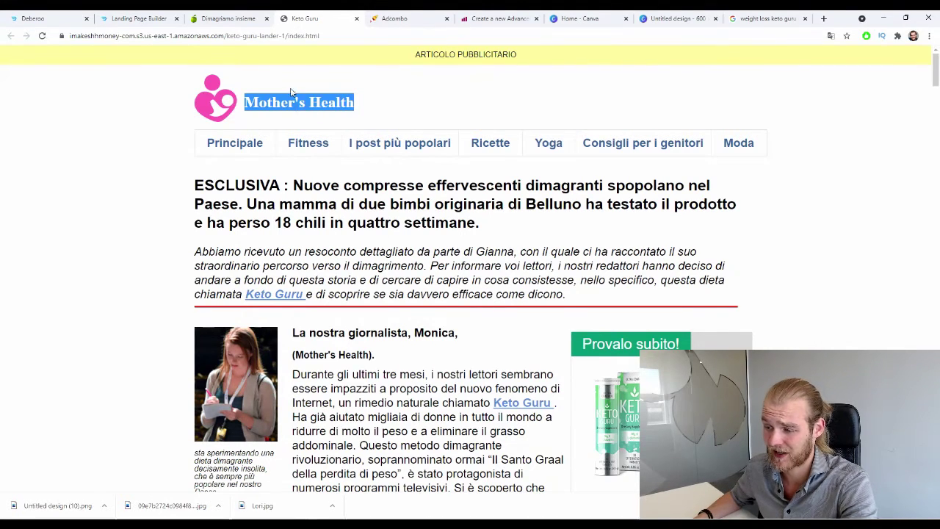
key("ctrl+shift+Tab")
key("ctrl+Tab")
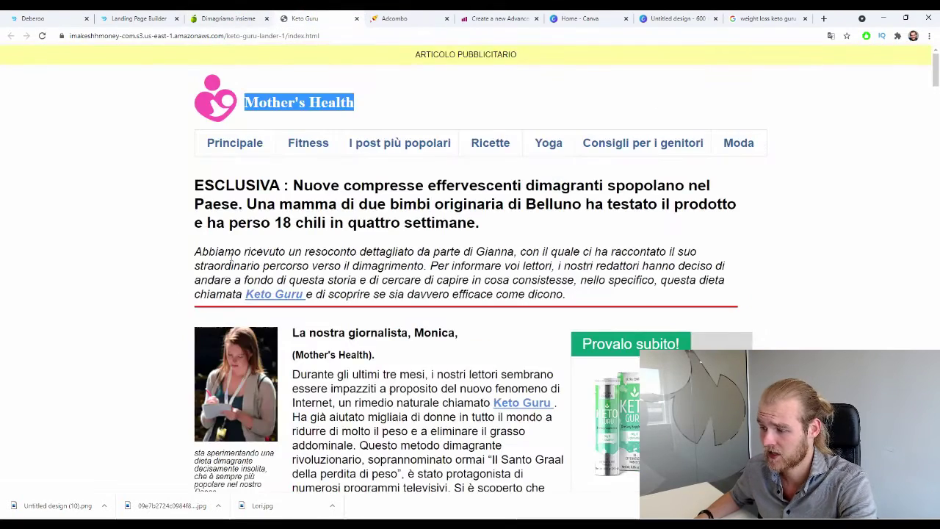
left_click(497, 18)
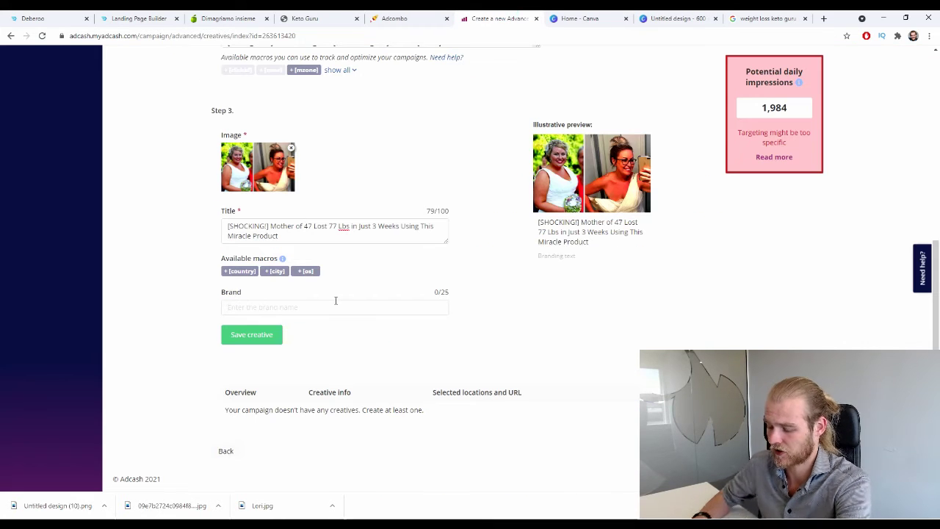
type("Mother's")
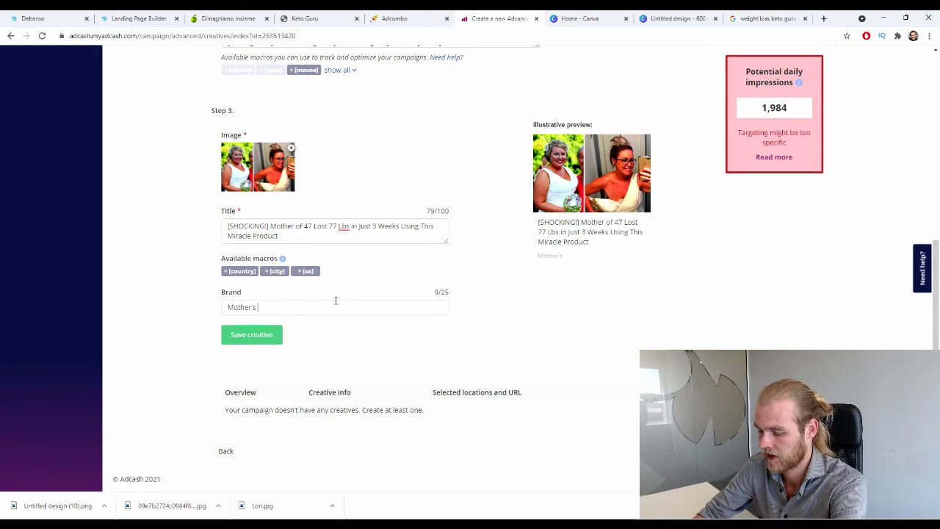
type(" Health")
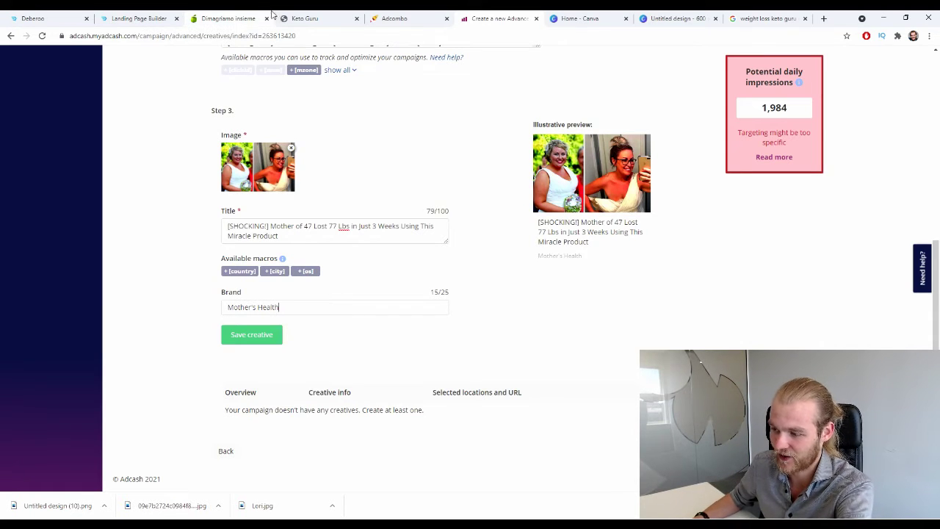
Recheck the Mother's Health landing page, then save the creative in Adcash and continue to the campaign's Budget stage.
left_click(305, 18)
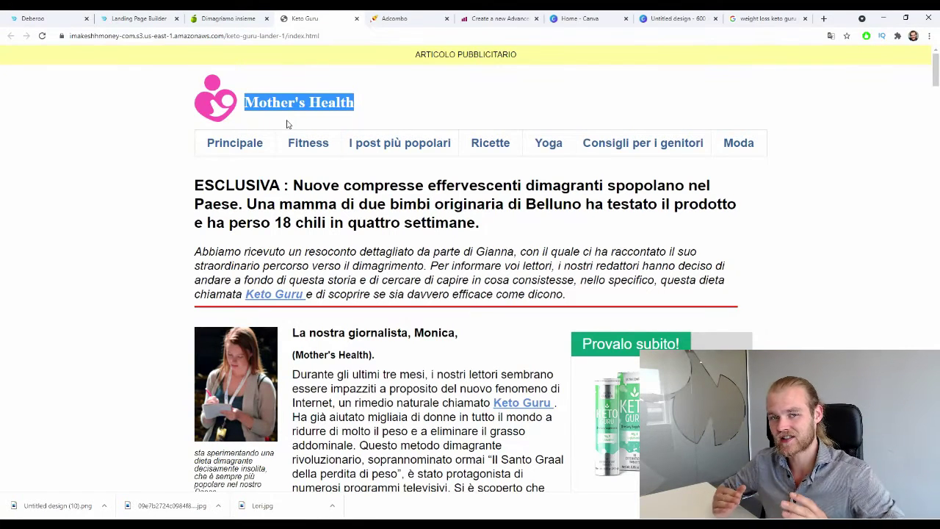
left_click(402, 16)
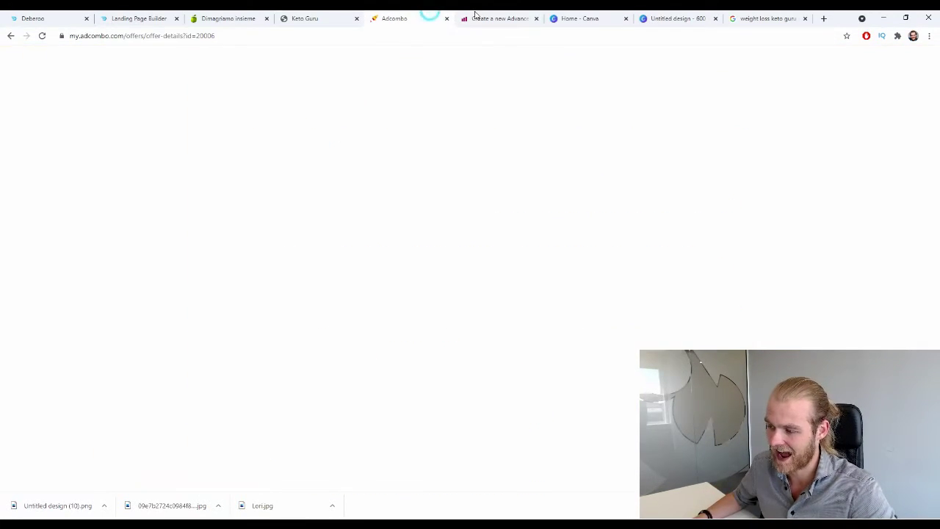
left_click(473, 16)
left_click(263, 336)
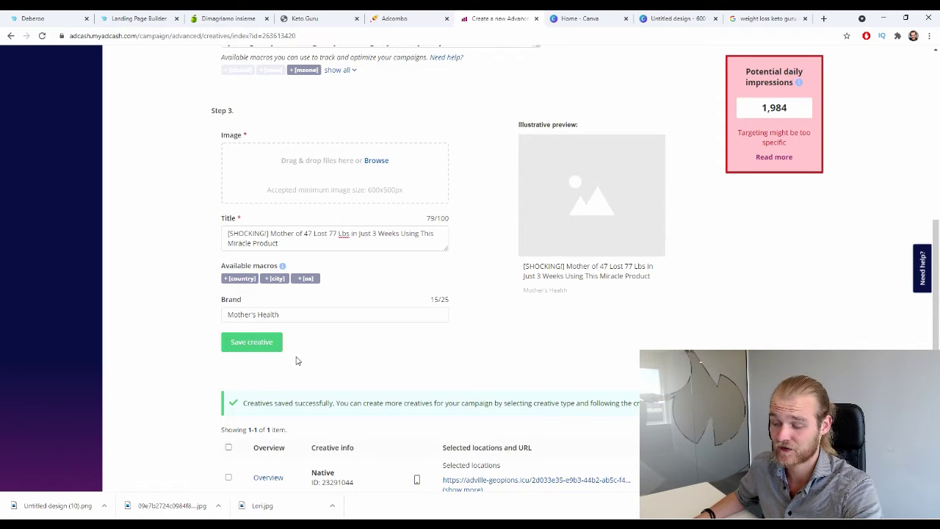
scroll(298, 358, "down", 2)
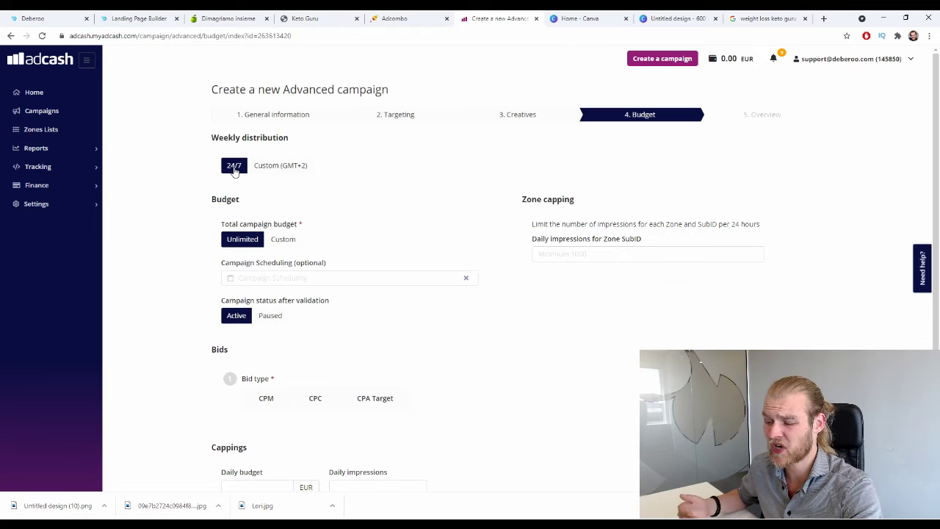
Preview the custom weekly distribution, custom total budget and campaign scheduling options, returning to 24/7 and Unlimited.
left_click(276, 171)
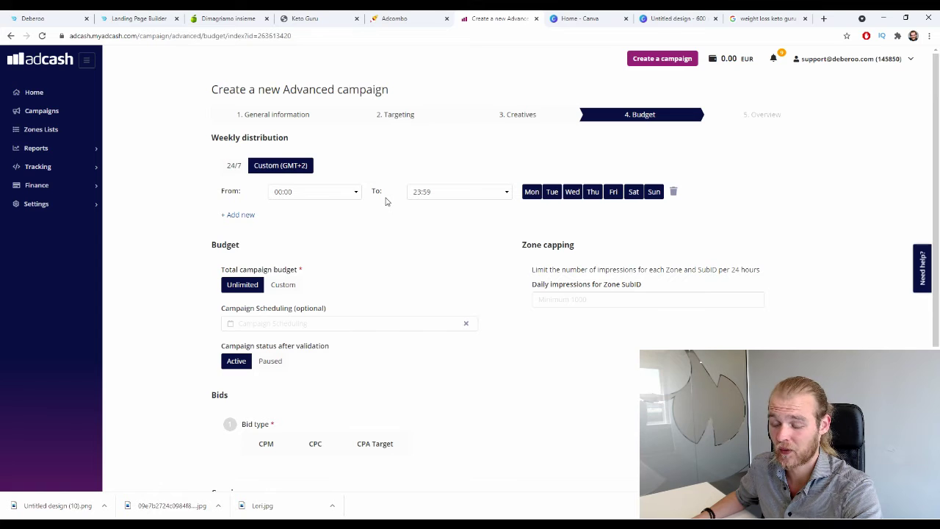
left_click(234, 165)
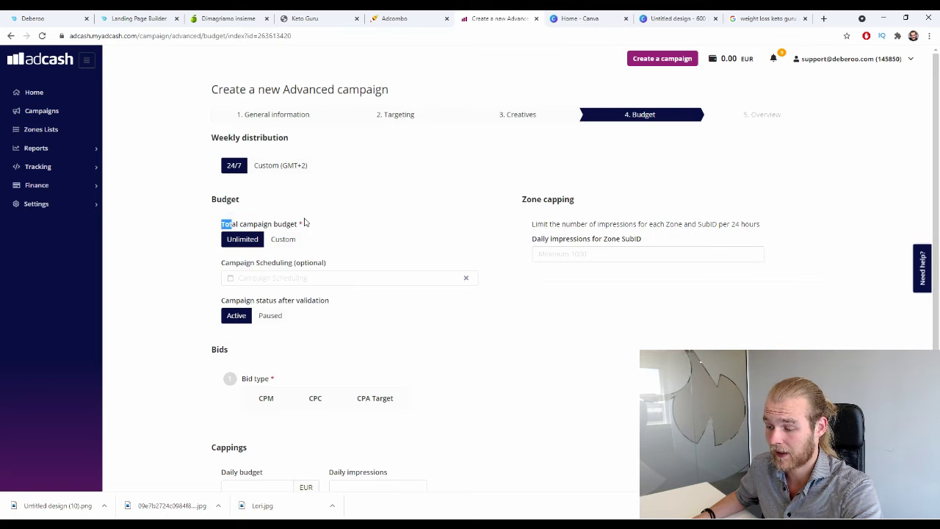
left_click(285, 239)
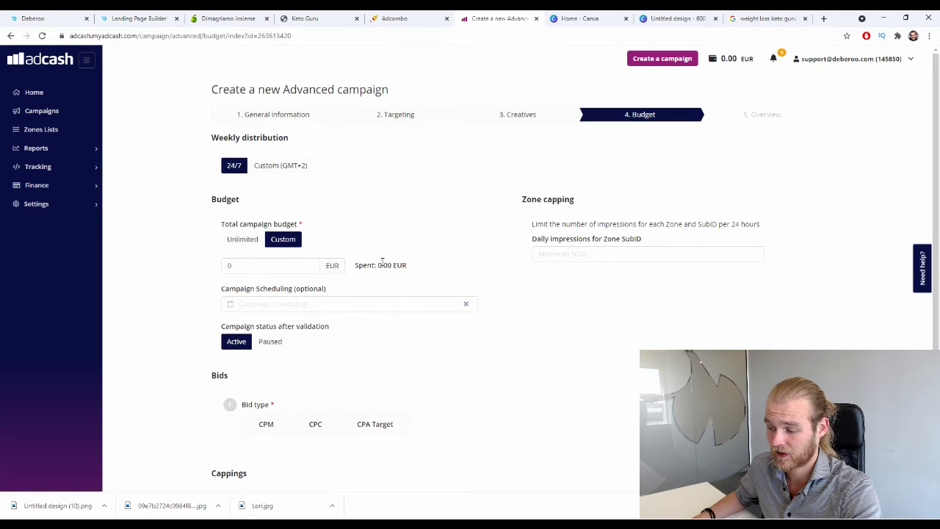
left_click(243, 243)
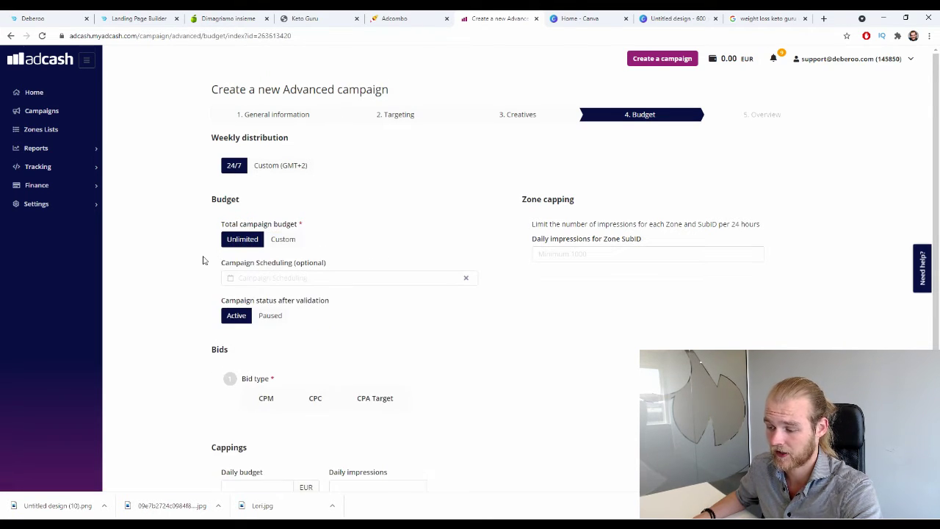
scroll(203, 260, "down", 1)
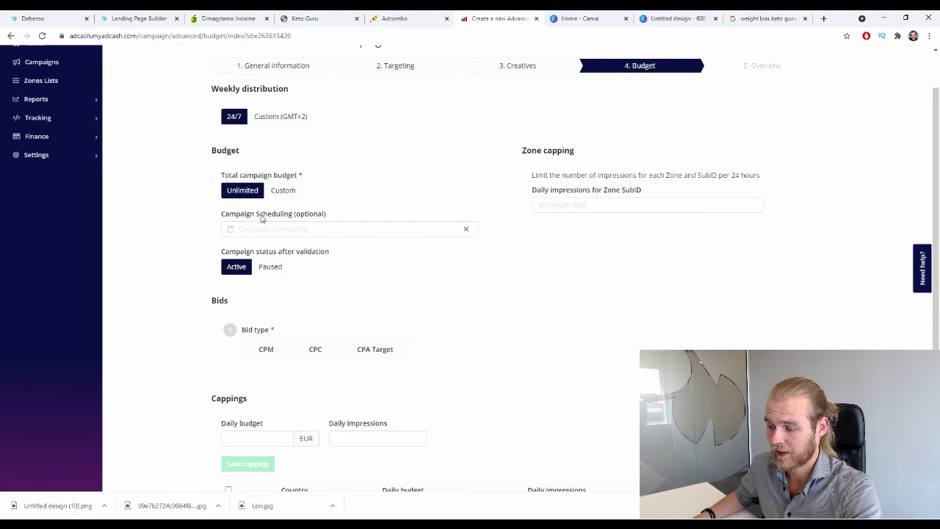
left_click(330, 232)
left_click(204, 241)
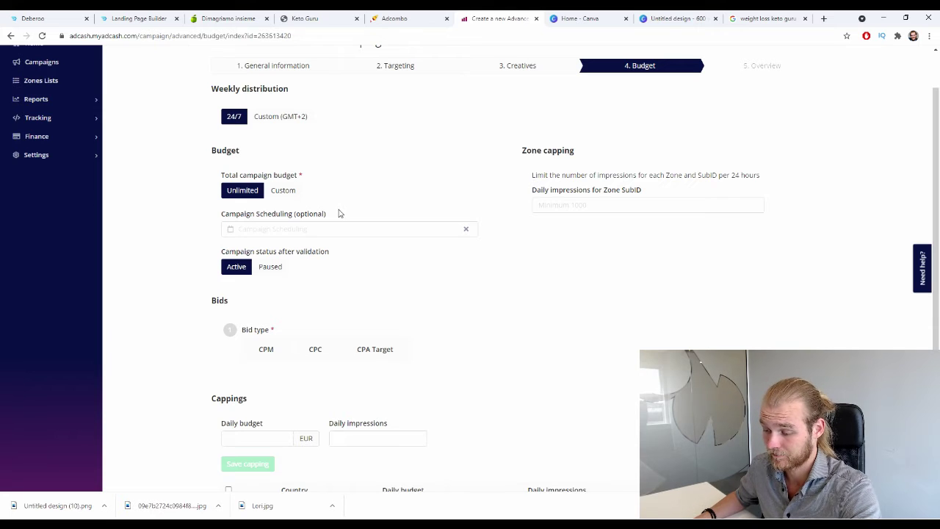
Set the campaign status after validation to Paused.
left_click_drag(223, 252, 311, 252)
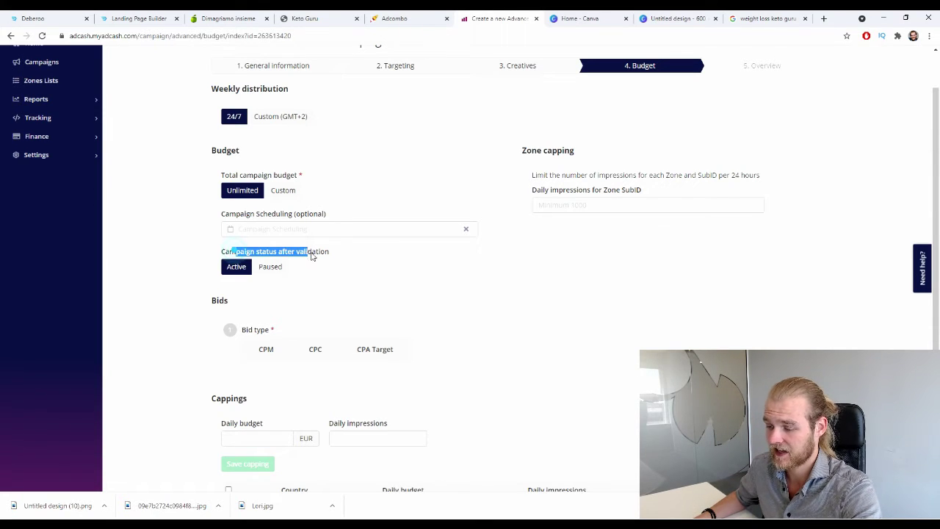
left_click(317, 251)
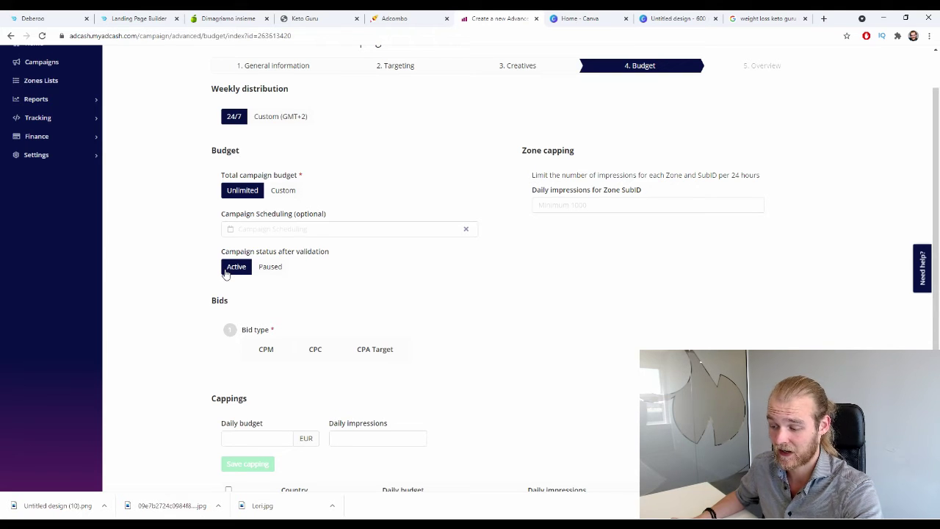
left_click(278, 271)
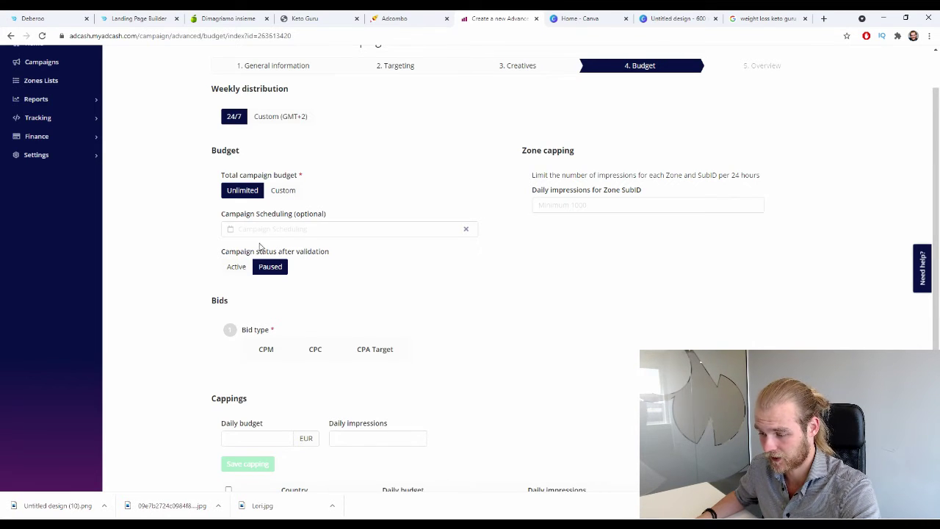
Choose CPM as the campaign's bid type.
scroll(259, 247, "down", 2)
double_click(219, 204)
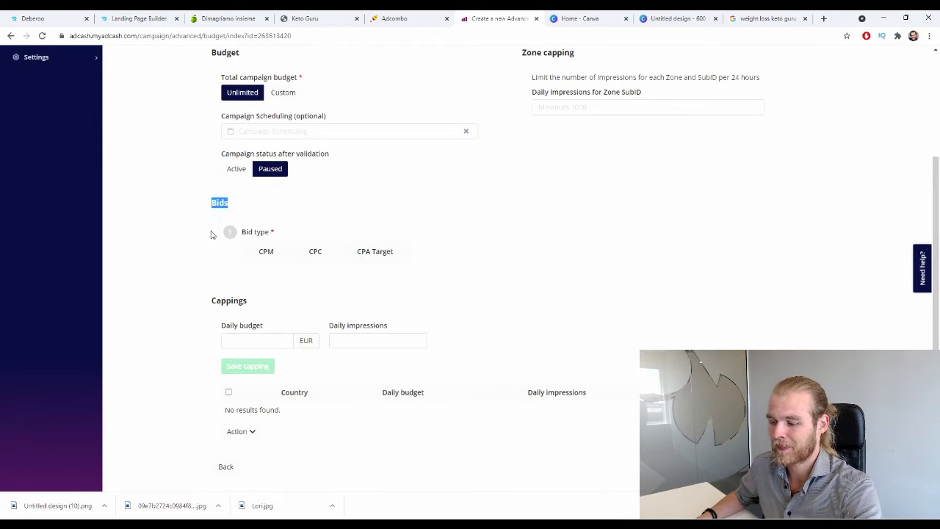
left_click(210, 235)
left_click_drag(245, 231, 285, 235)
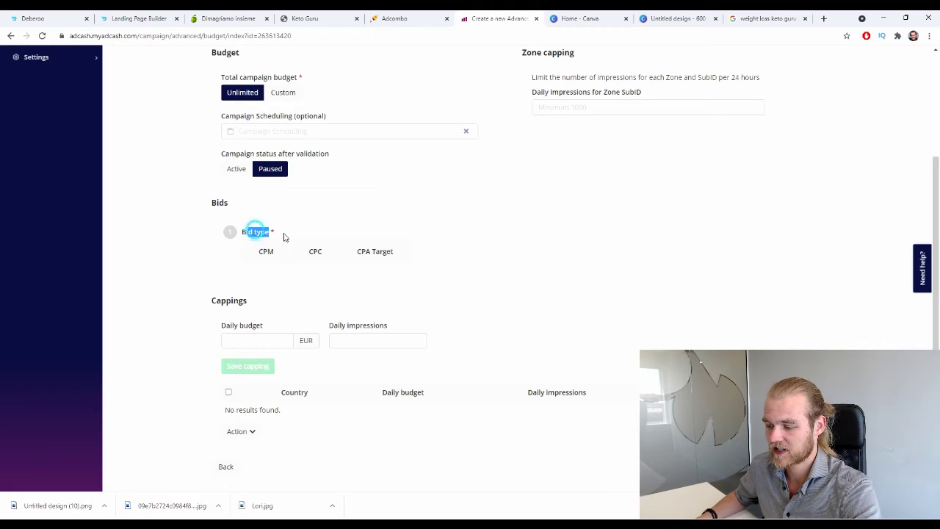
left_click(147, 279)
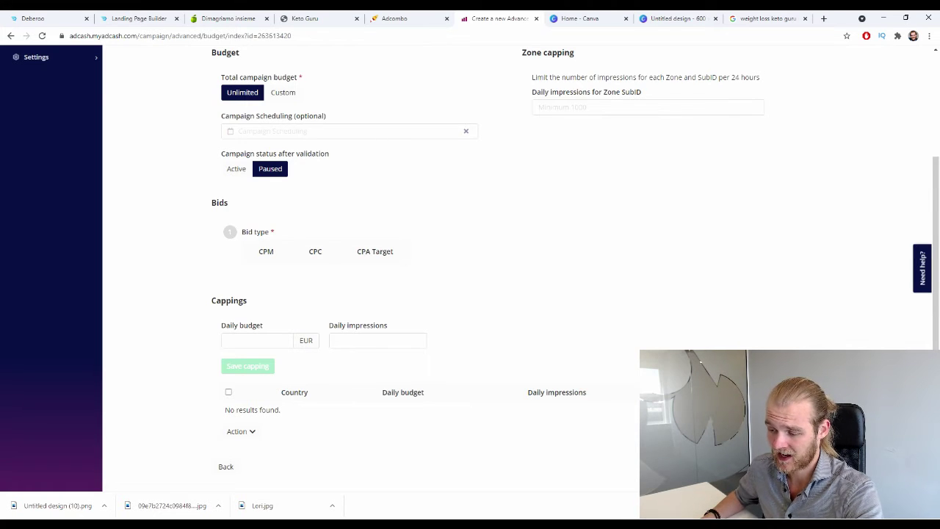
left_click(267, 257)
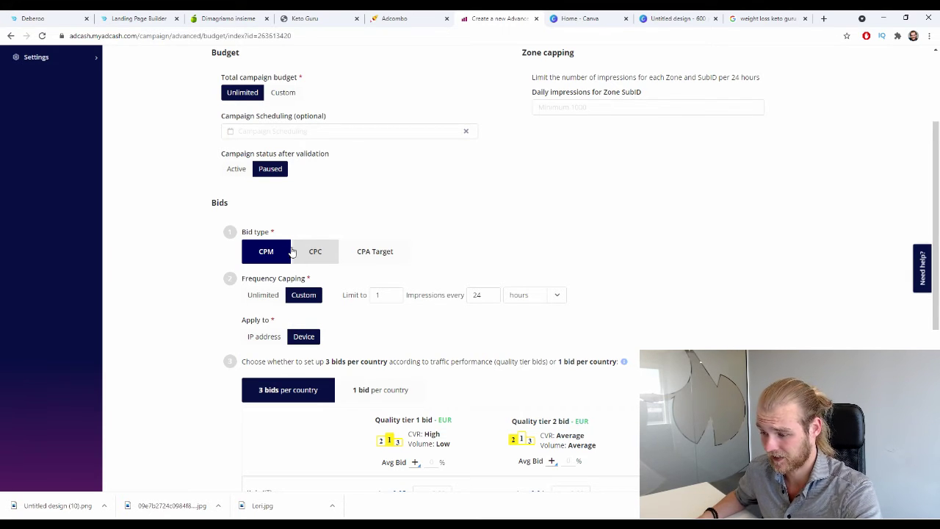
Set the custom frequency capping to 2 impressions every 24 hours.
scroll(286, 246, "down", 2)
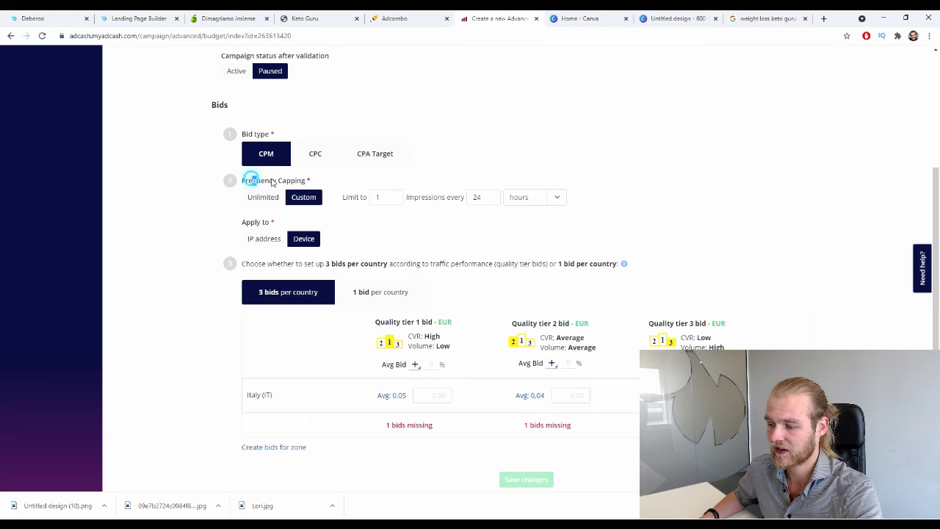
left_click_drag(252, 178, 310, 182)
left_click(196, 211)
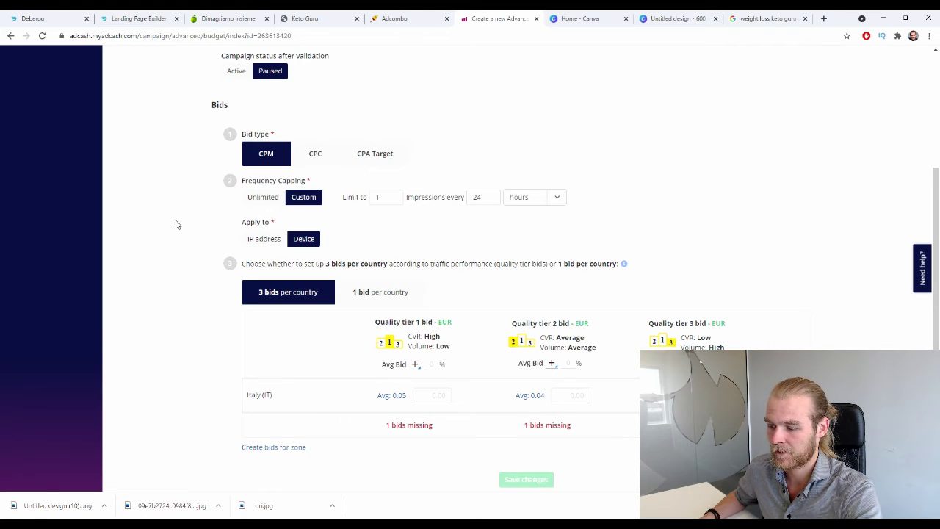
double_click(388, 196)
type("2")
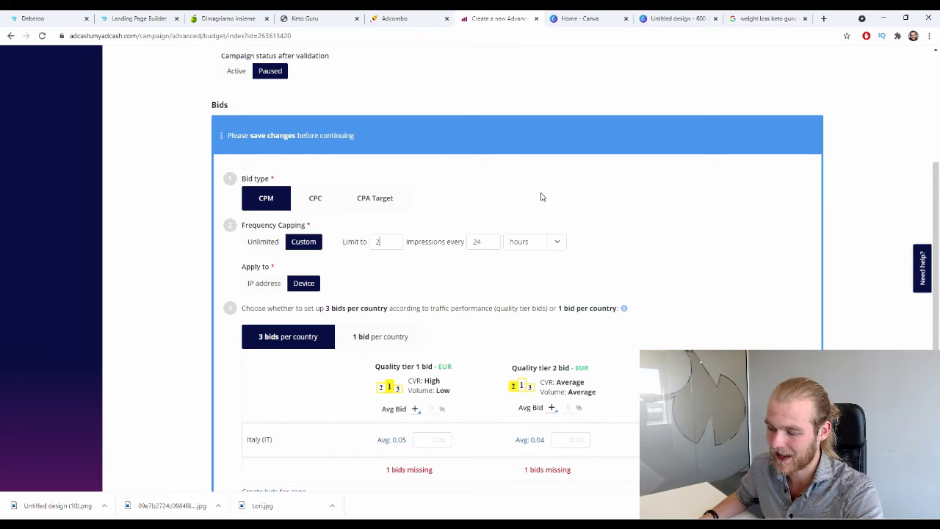
left_click(387, 240)
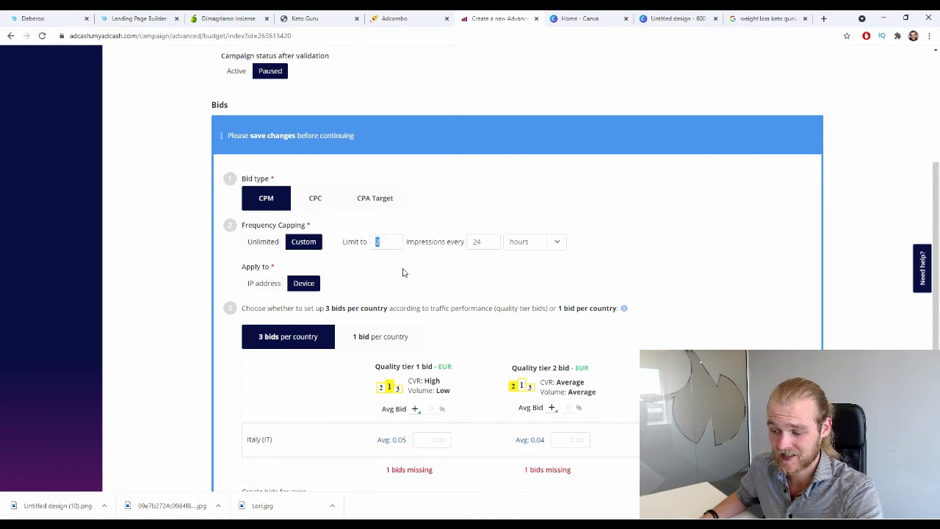
left_click(405, 263)
double_click(483, 239)
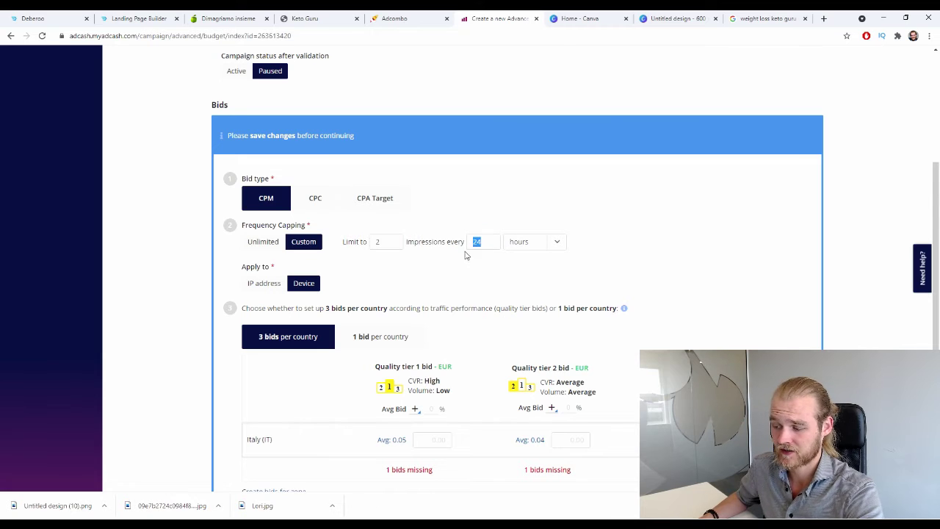
left_click(472, 254)
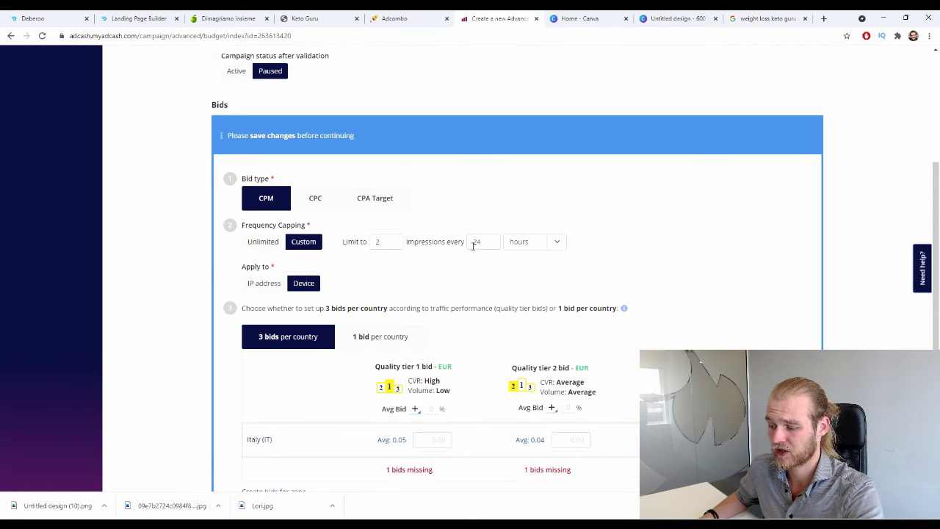
left_click(556, 243)
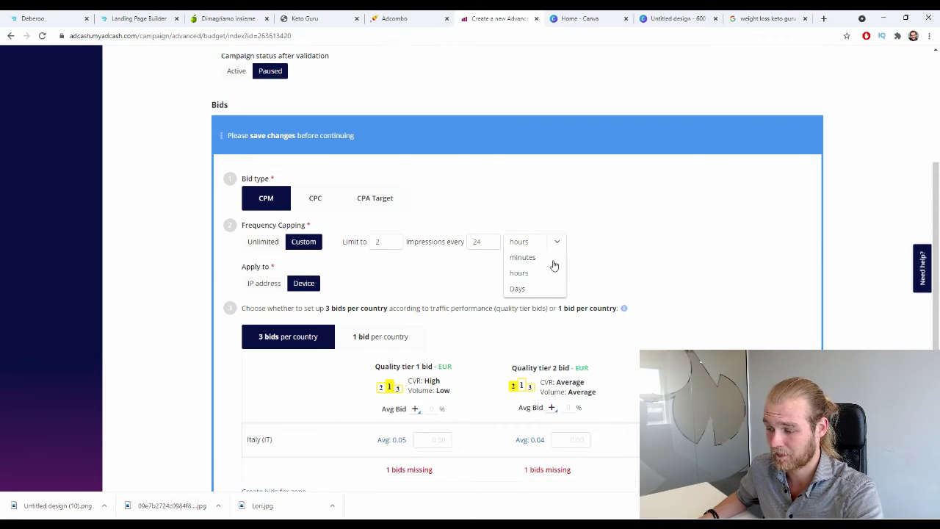
left_click(590, 260)
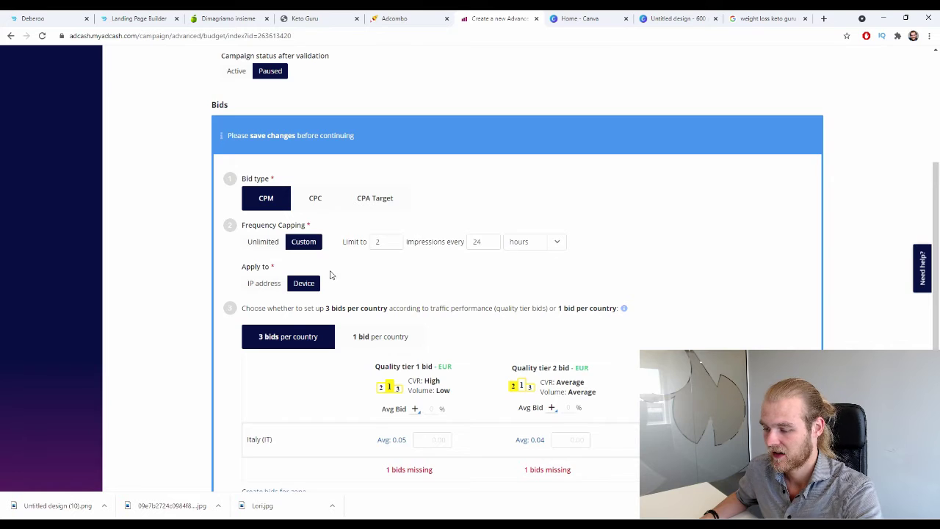
Try applying the frequency capping by IP address, and switch it back to Device.
scroll(328, 273, "down", 1)
left_click_drag(249, 224, 282, 220)
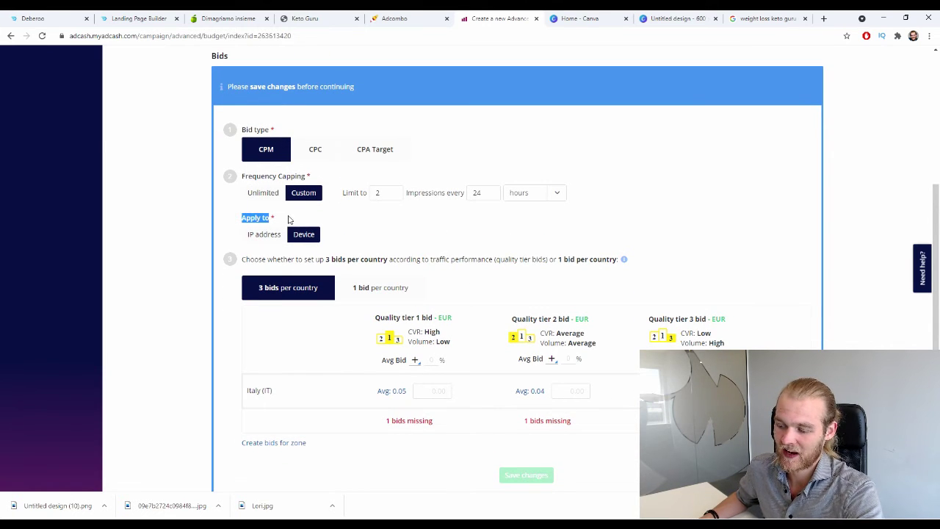
left_click(287, 216)
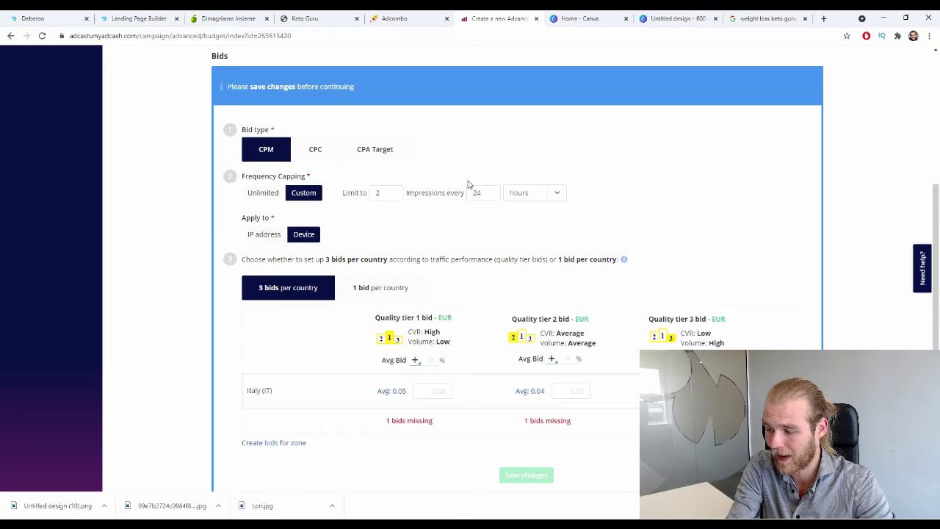
left_click(264, 234)
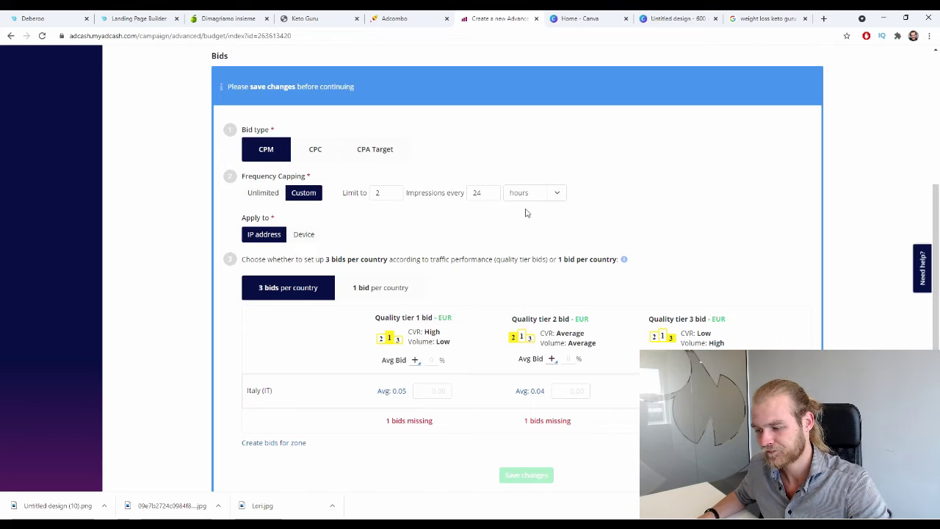
left_click(316, 238)
Switch to 1 bid per country and set the bid for Italy to 0.03 EUR.
scroll(346, 235, "down", 1)
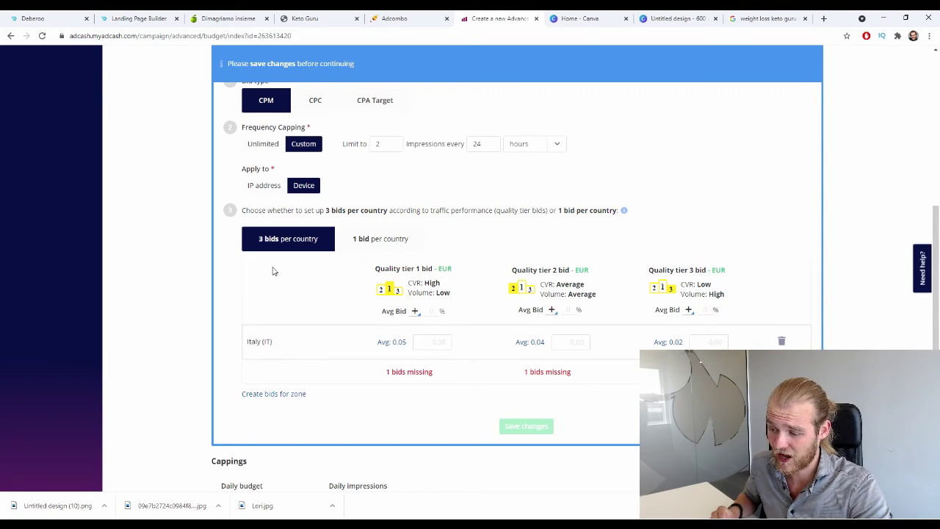
left_click(370, 239)
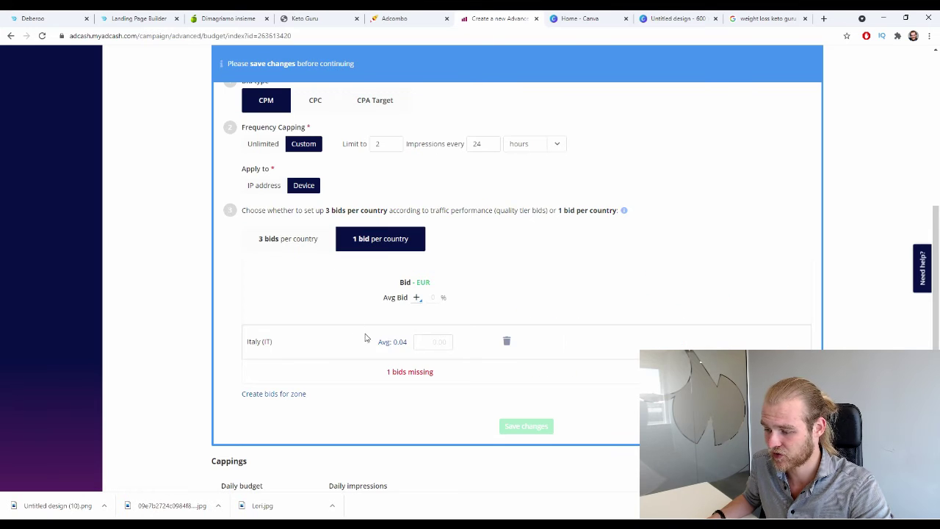
left_click(393, 342)
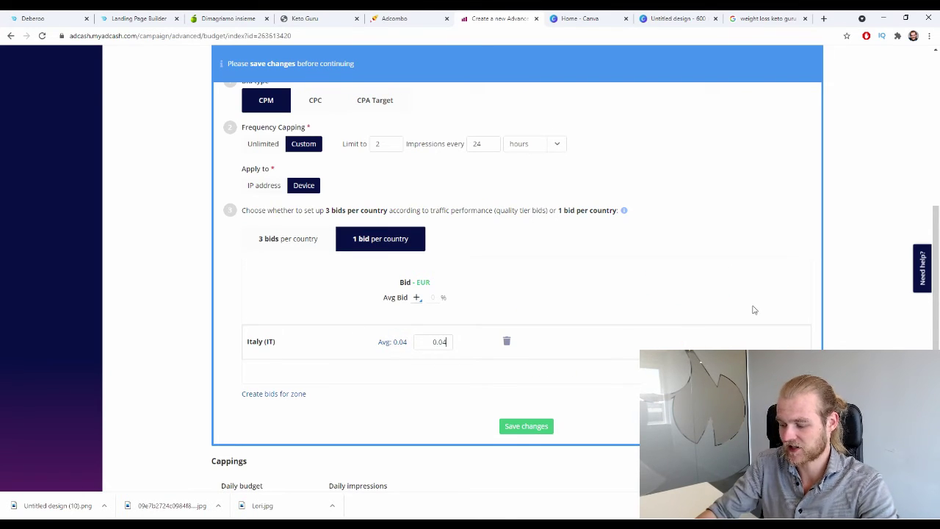
key("BackSpace")
type("3")
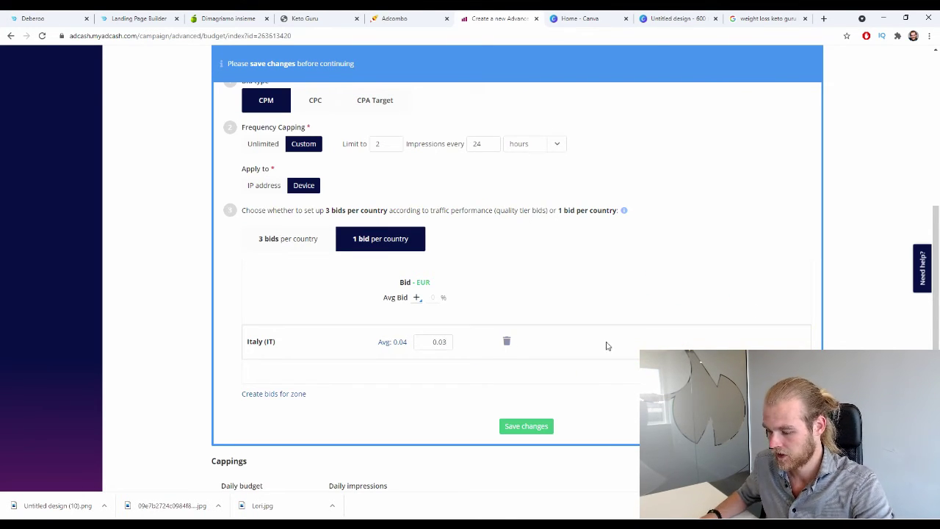
Compare the 3 bids per country option, return to 1 bid per country, and save the bid changes.
left_click(286, 251)
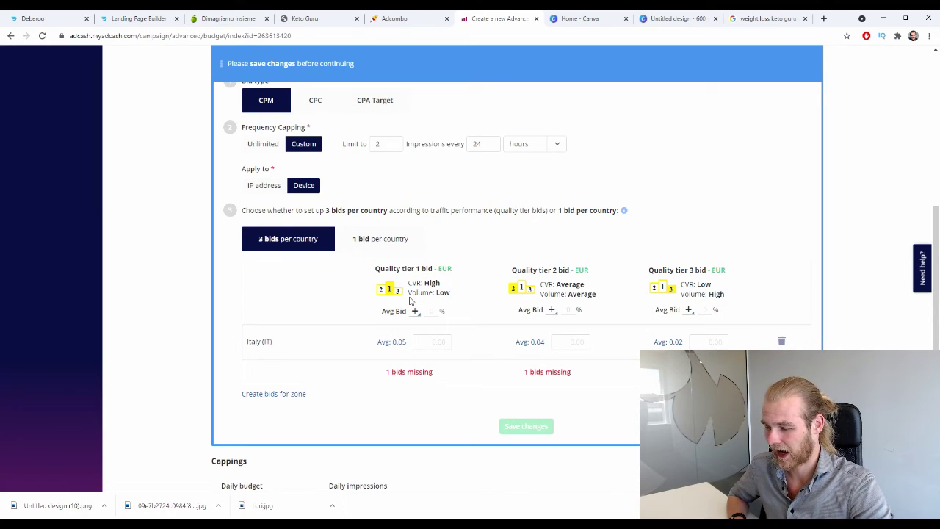
left_click(422, 244)
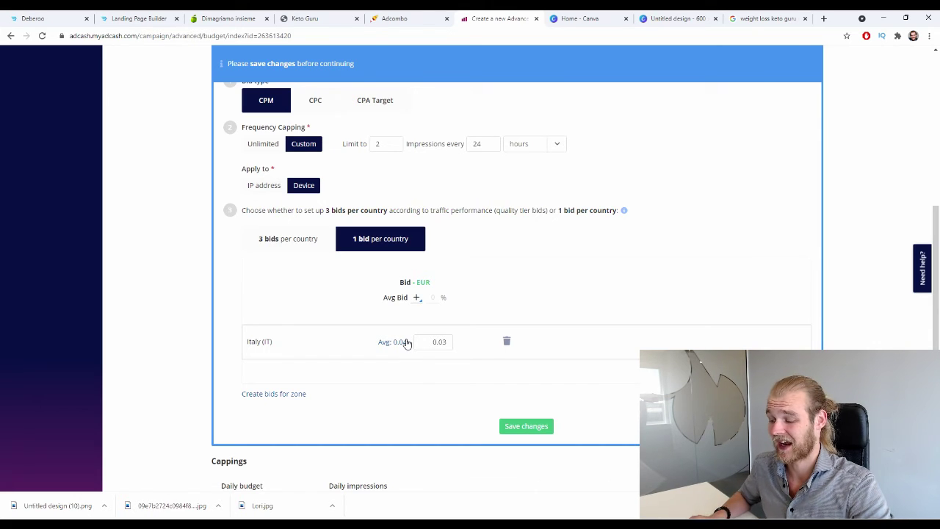
left_click(514, 426)
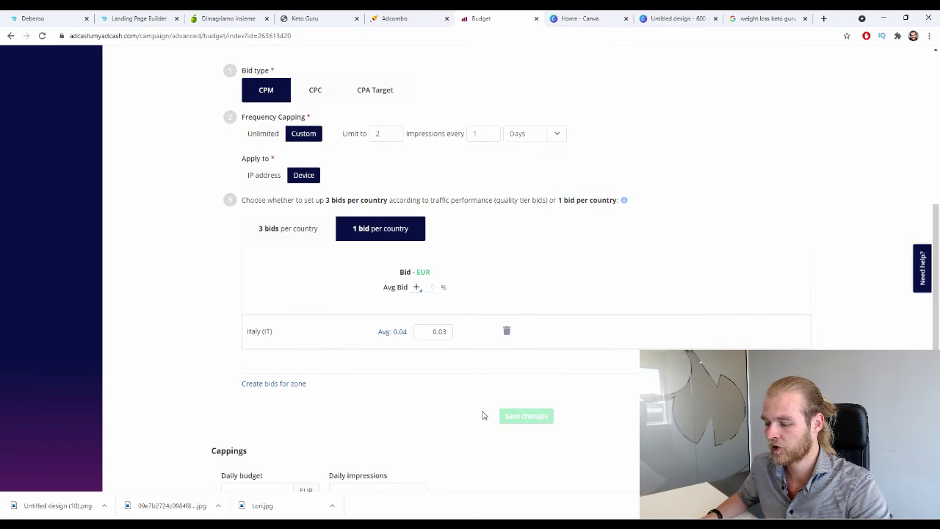
Set the campaign's daily budget capping to 300 EUR, leaving the daily impressions capping empty.
scroll(456, 367, "down", 3)
left_click(262, 304)
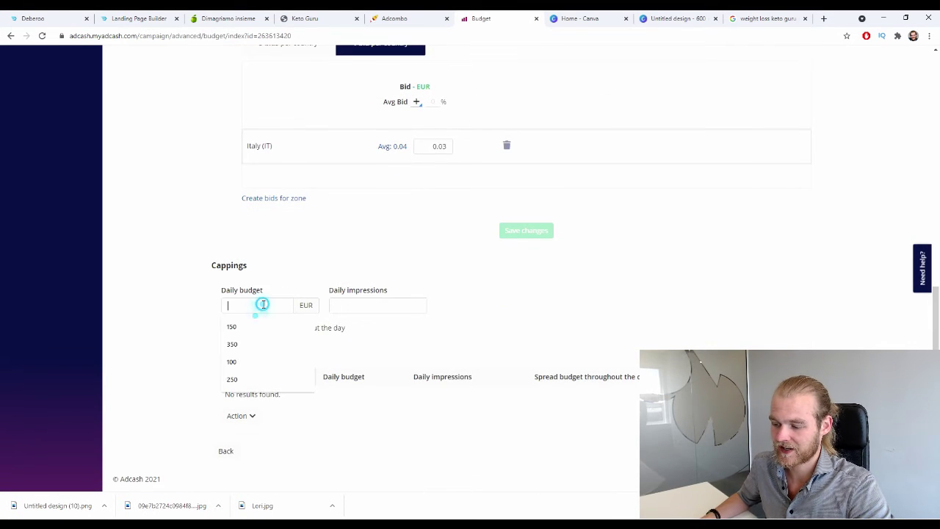
left_click(340, 306)
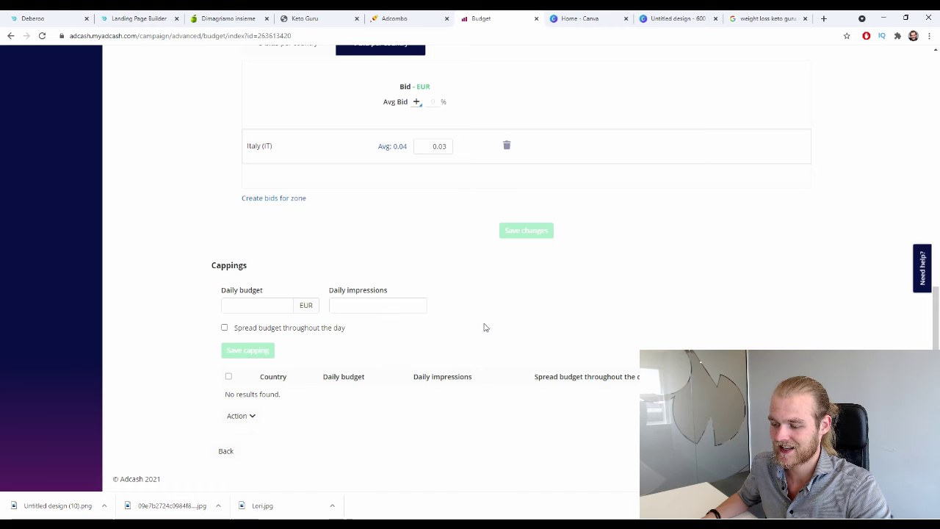
left_click_drag(401, 285, 393, 292)
left_click(434, 295)
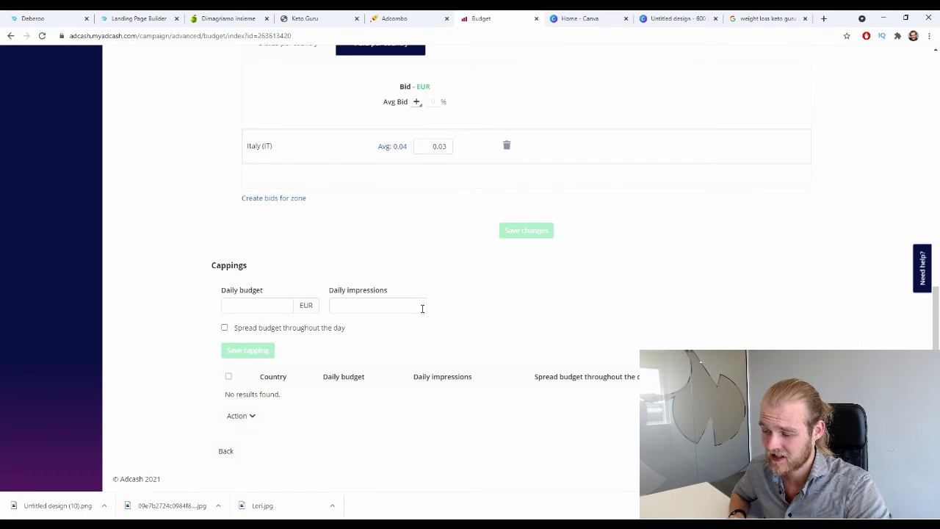
left_click(294, 306)
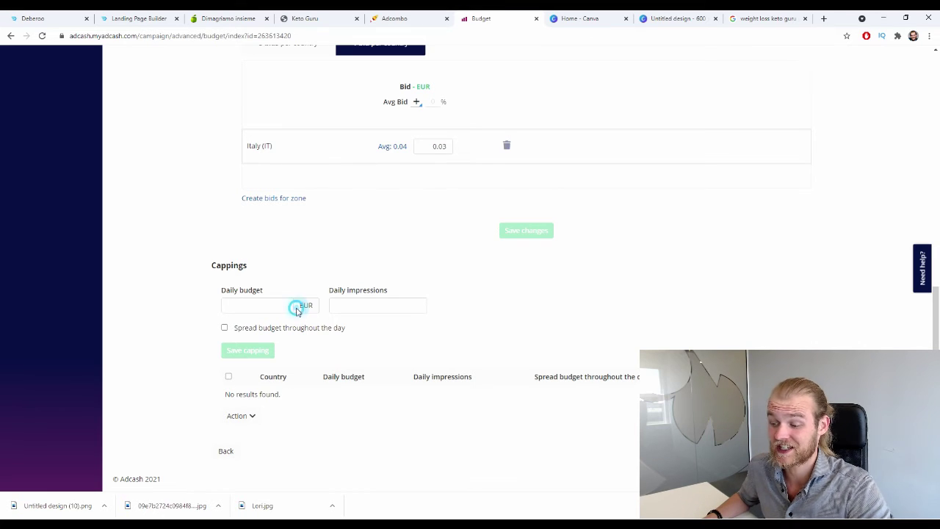
type("300")
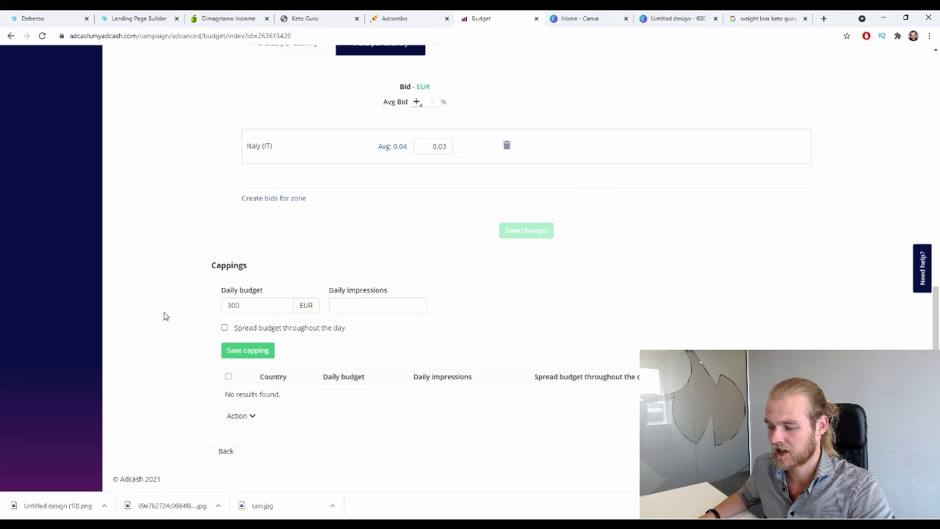
Enable spreading the budget throughout the day and save the capping.
left_click(300, 307)
double_click(299, 308)
left_click(78, 308)
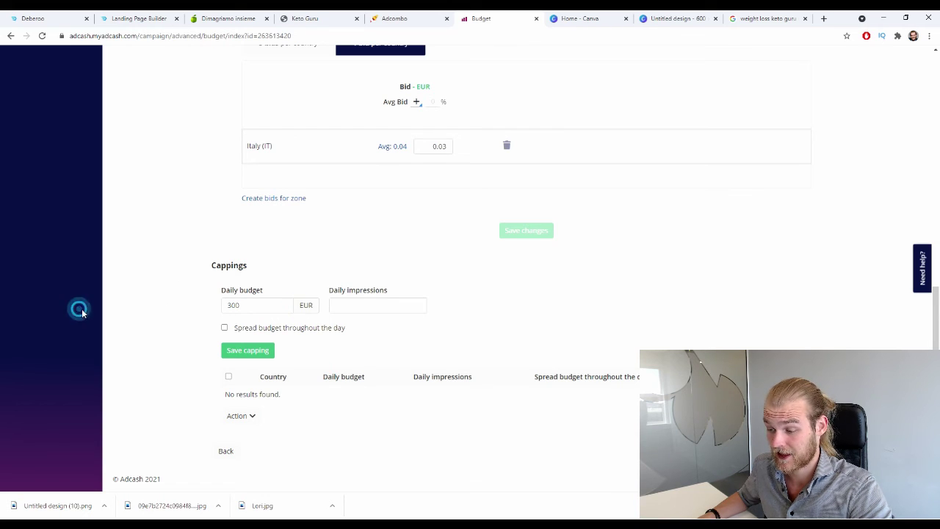
left_click(292, 305)
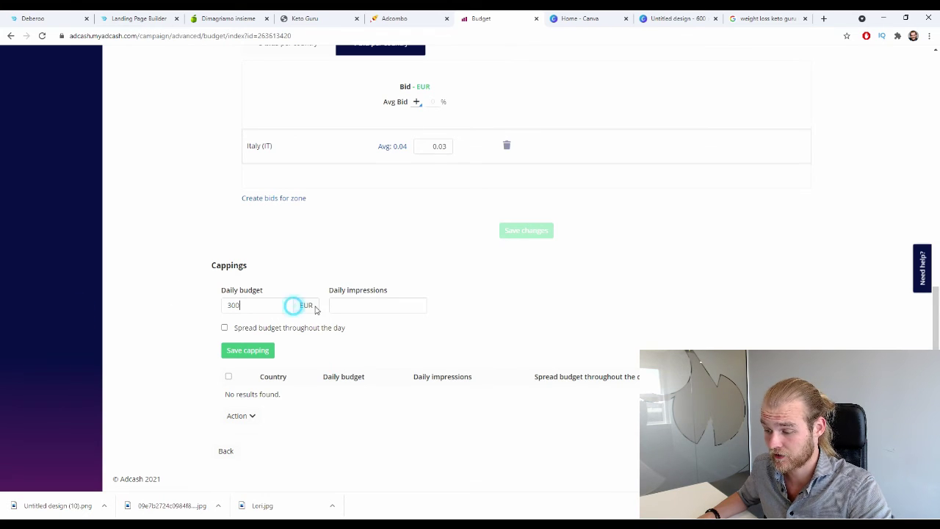
left_click(260, 328)
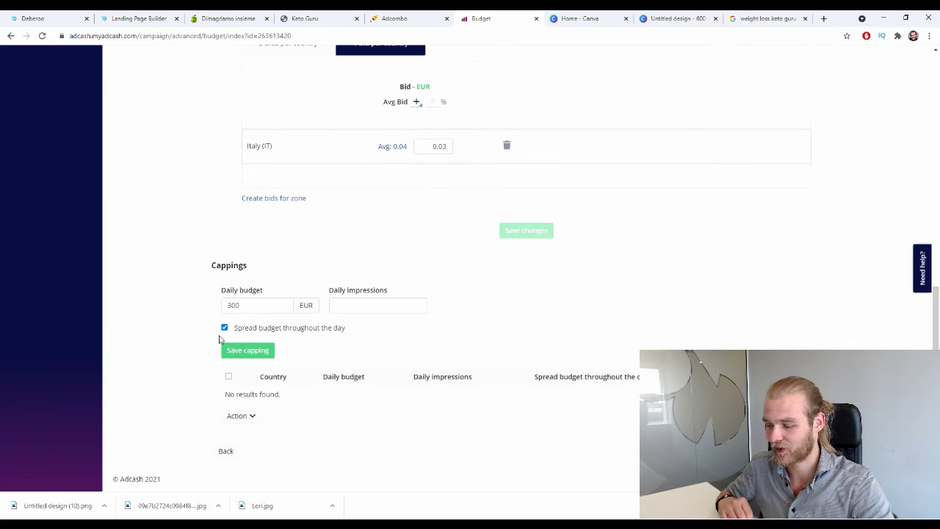
left_click(261, 350)
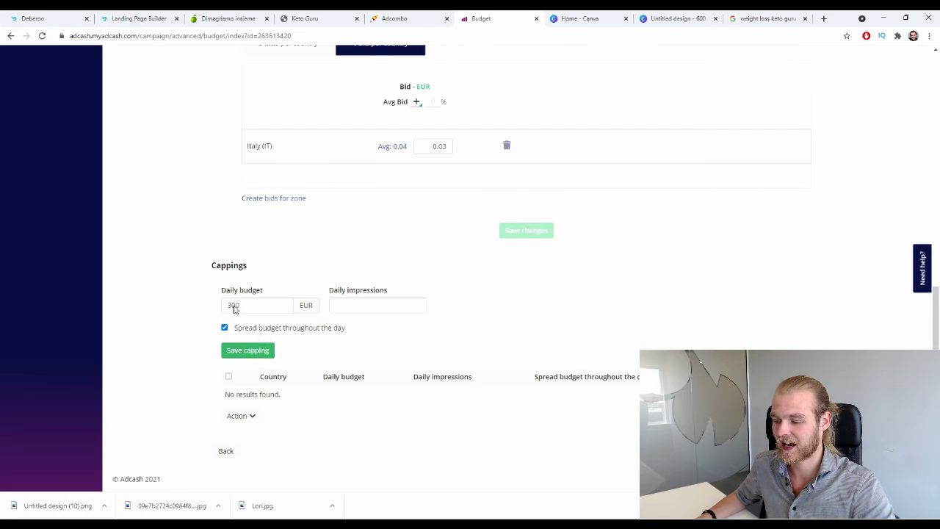
Continue to the Overview, review the campaign summary down to the cappings and bids, and create the campaign.
scroll(221, 274, "down", 1)
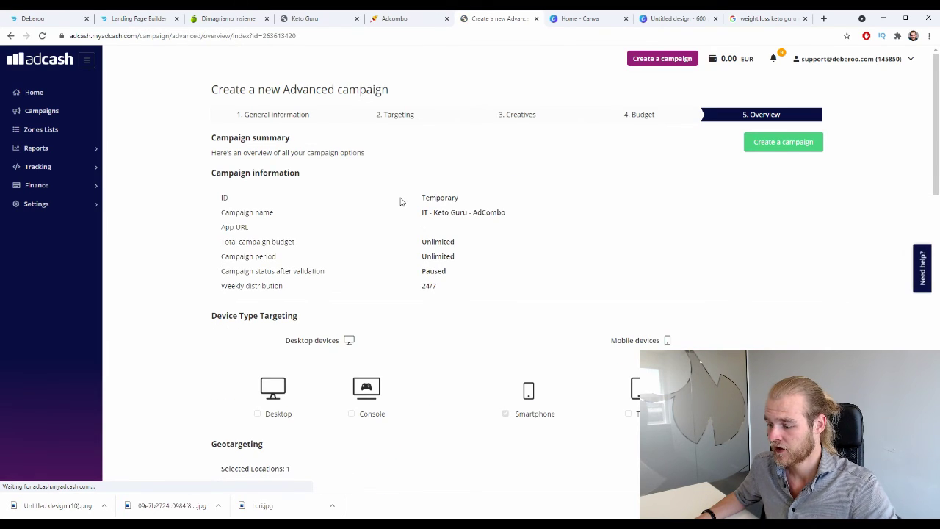
scroll(419, 159, "down", 2)
scroll(439, 118, "down", 15)
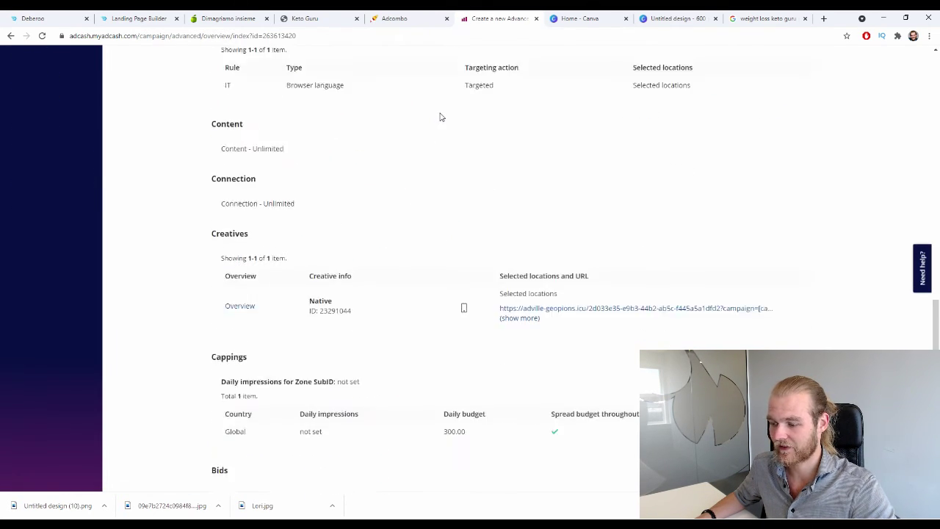
scroll(441, 116, "up", 15)
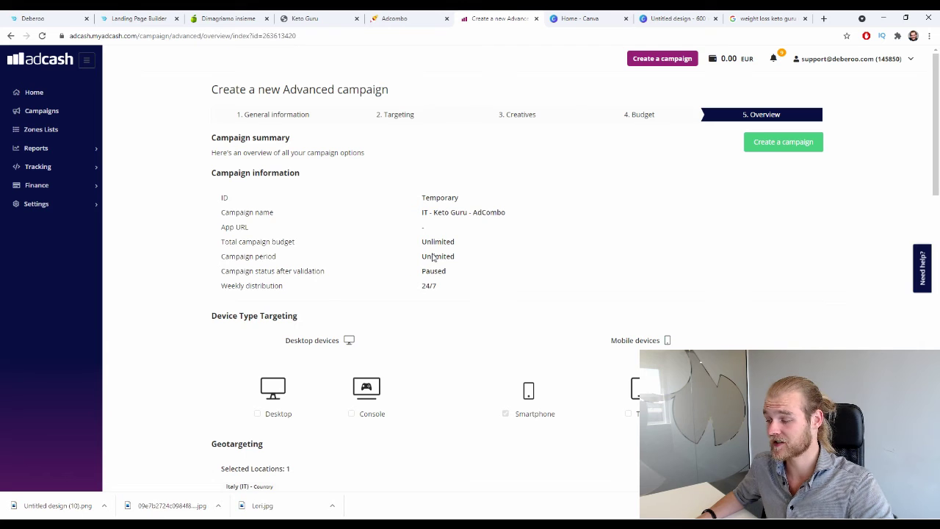
left_click(765, 150)
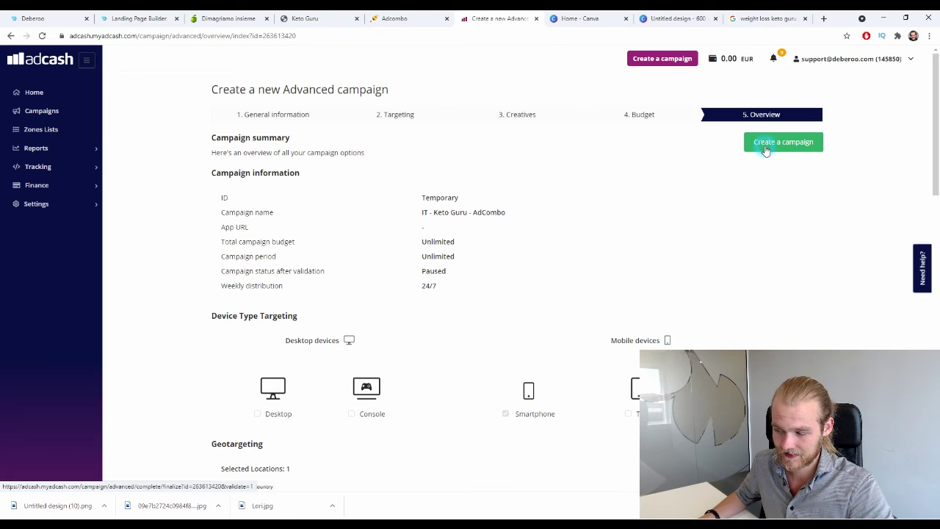